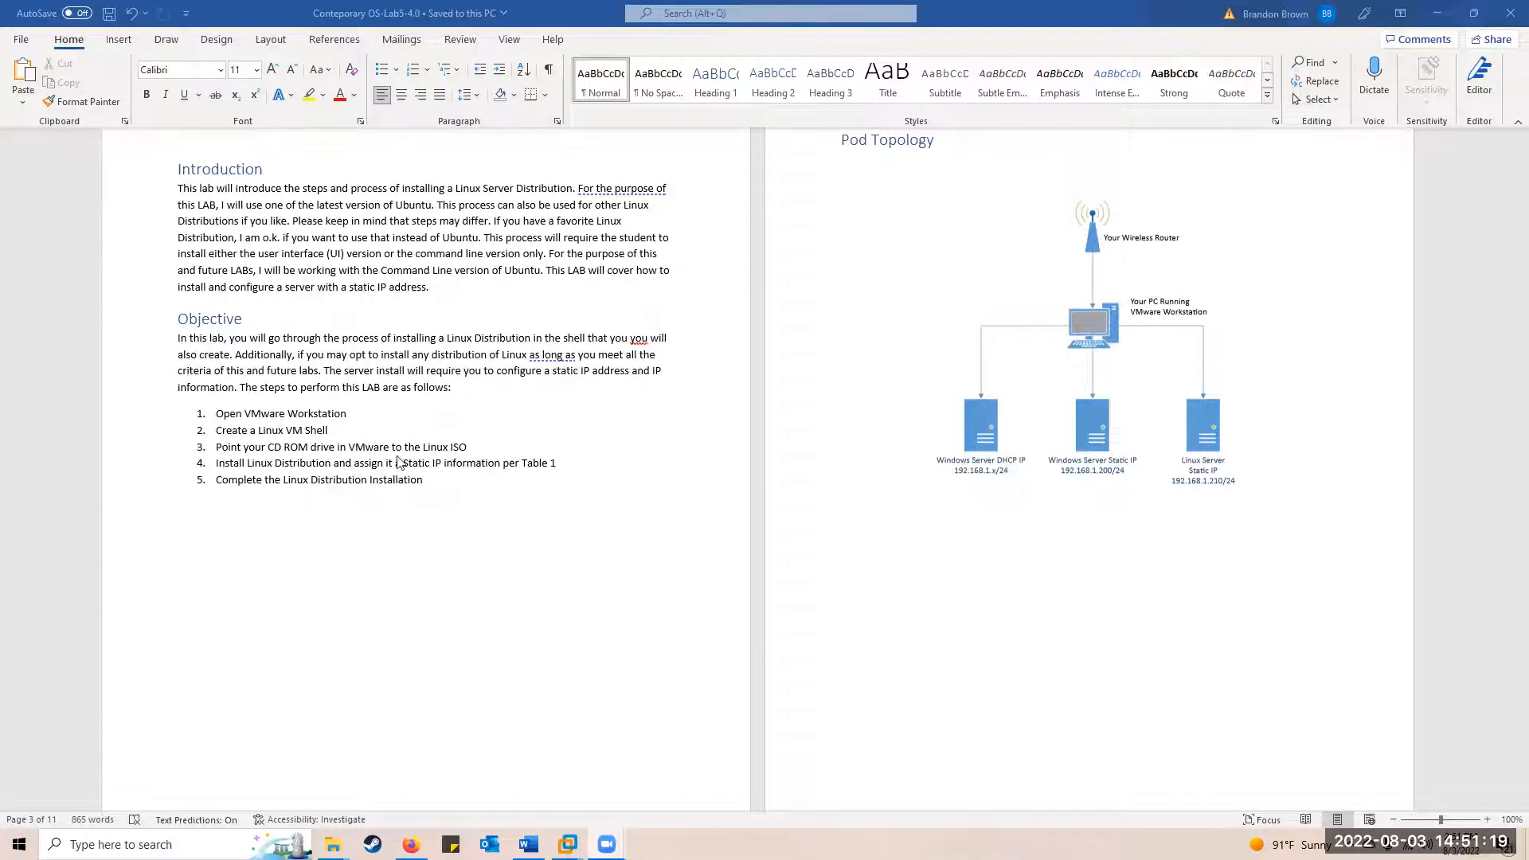
Scroll past the LAB Settings table and VM Shell steps to page 9's Installing Linux section
{"action": "scroll", "coordinate": [578, 512], "scroll_direction": "down", "scroll_amount": 10}
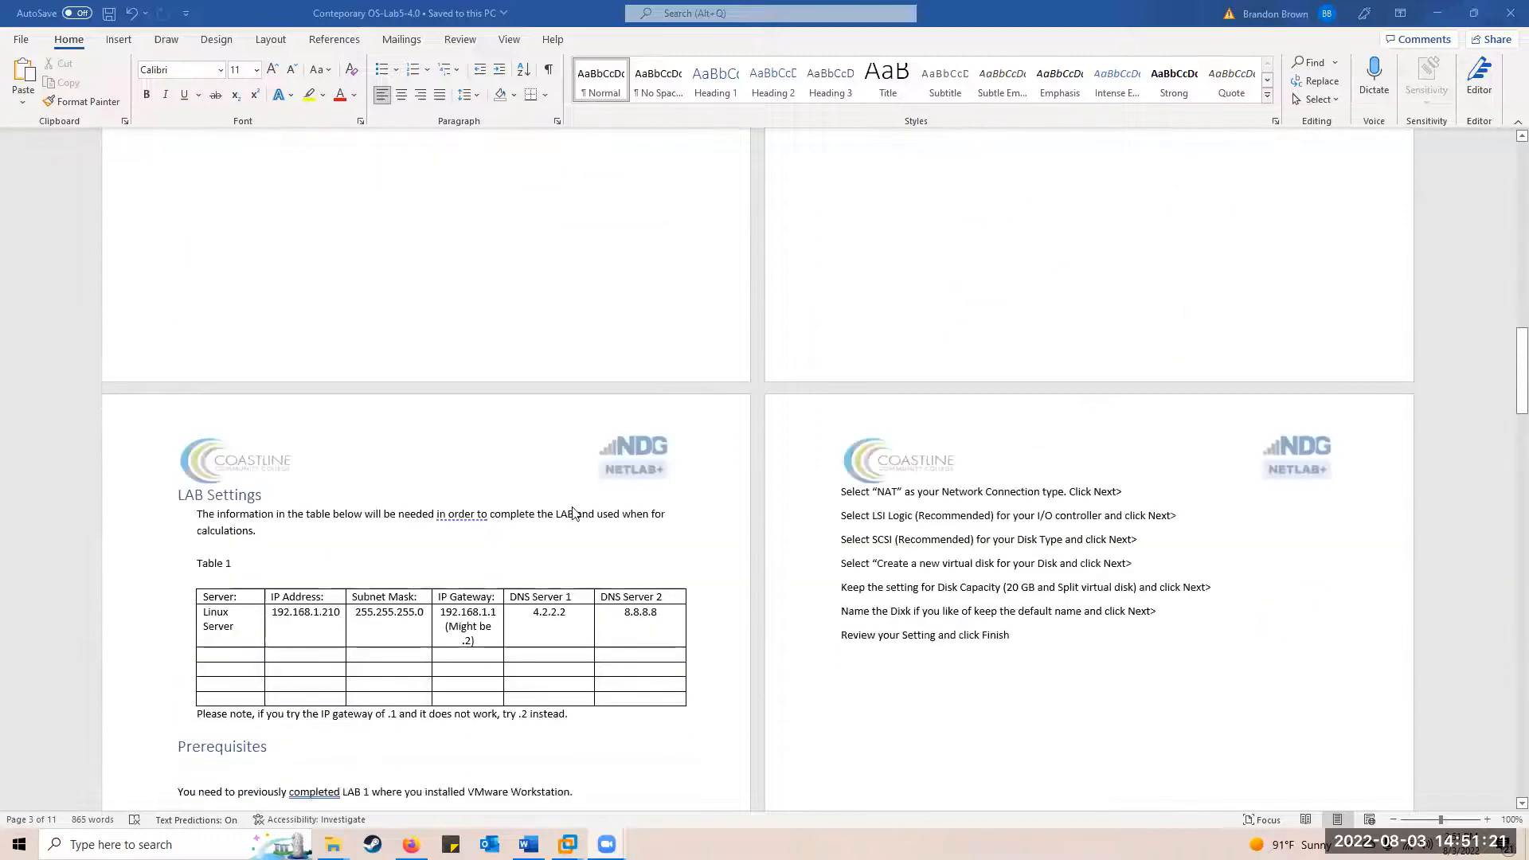
{"action": "scroll", "coordinate": [574, 512], "scroll_direction": "down", "scroll_amount": 3}
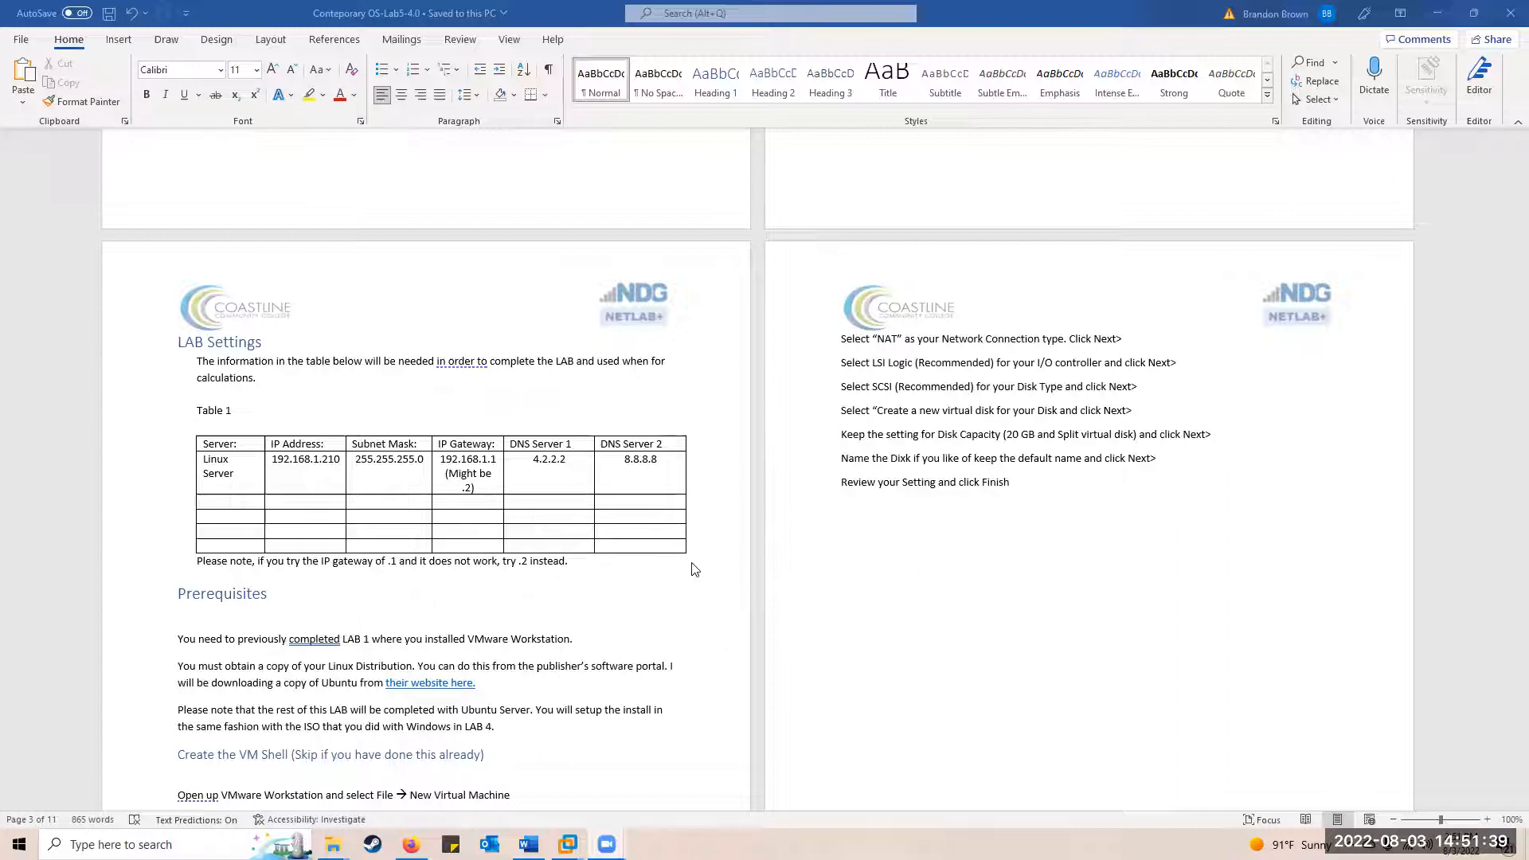
{"action": "scroll", "coordinate": [695, 568], "scroll_direction": "down", "scroll_amount": 5}
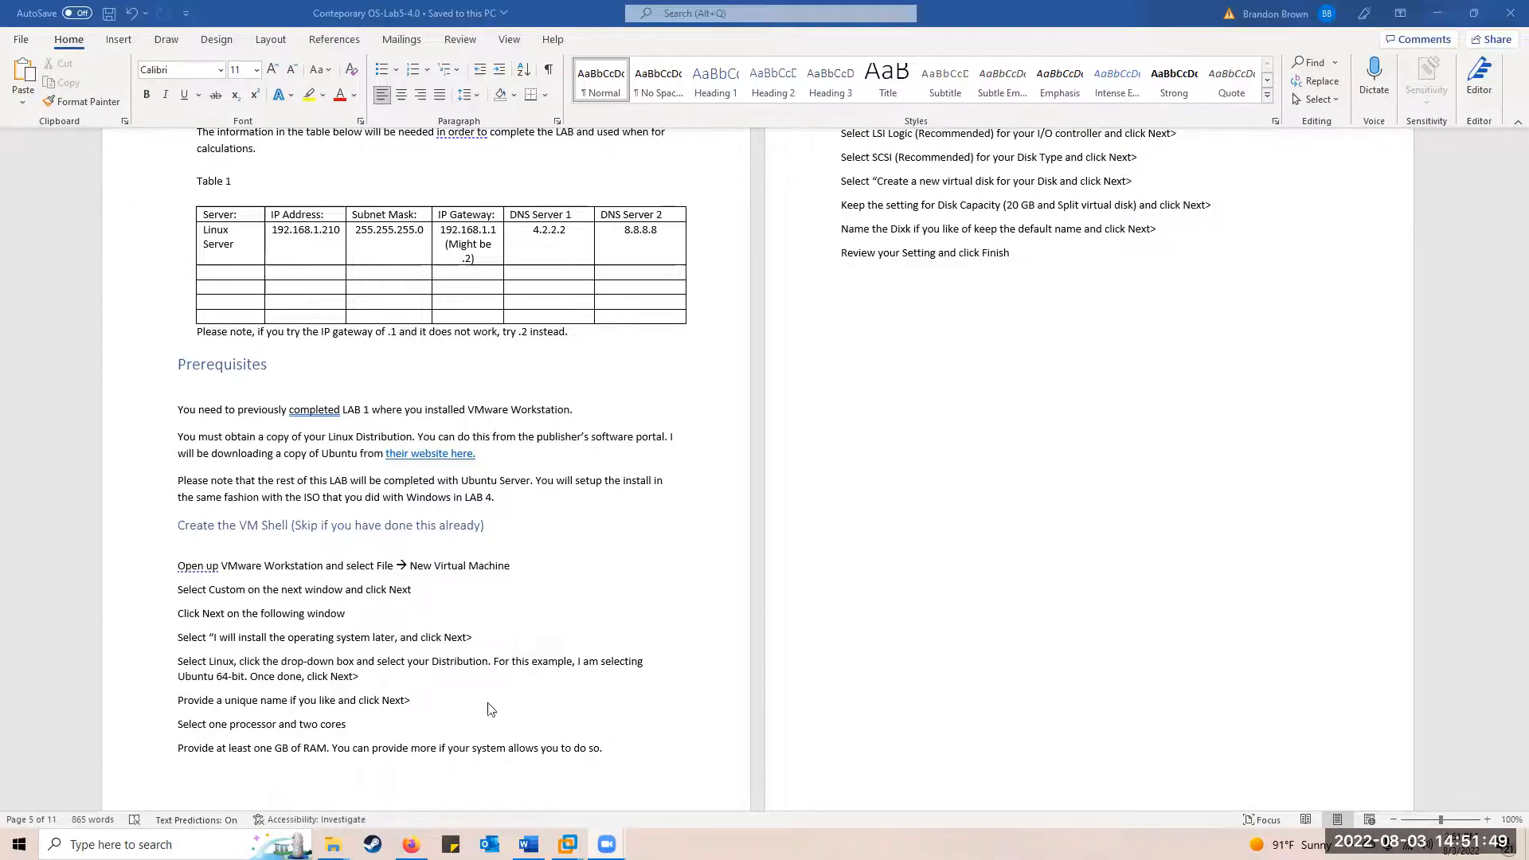
{"action": "scroll", "coordinate": [359, 525], "scroll_direction": "down", "scroll_amount": 15}
{"action": "scroll", "coordinate": [406, 577], "scroll_direction": "down", "scroll_amount": 20}
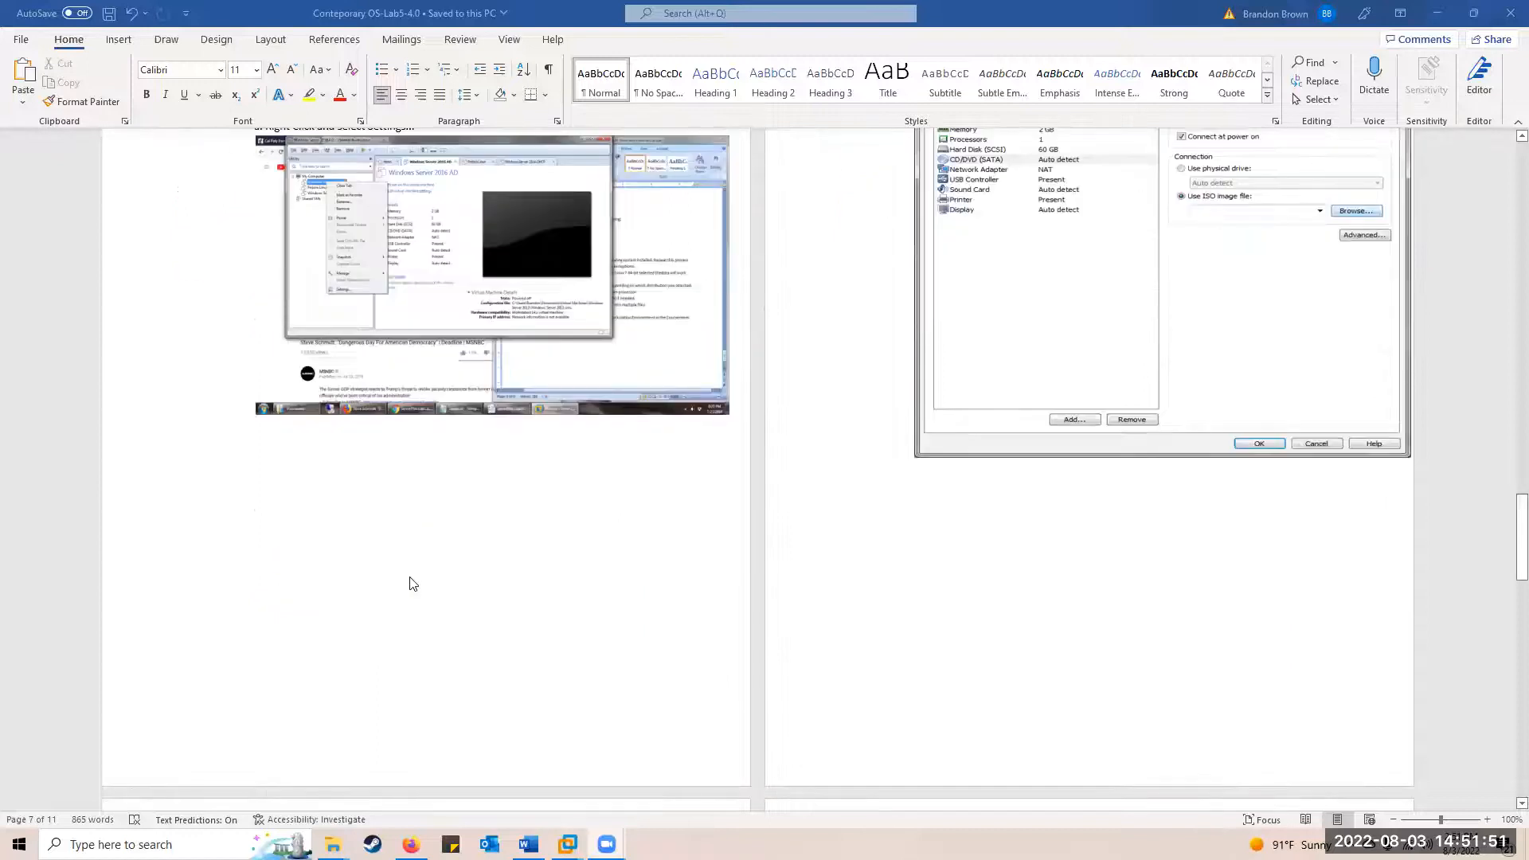
{"action": "scroll", "coordinate": [413, 595], "scroll_direction": "down", "scroll_amount": 10}
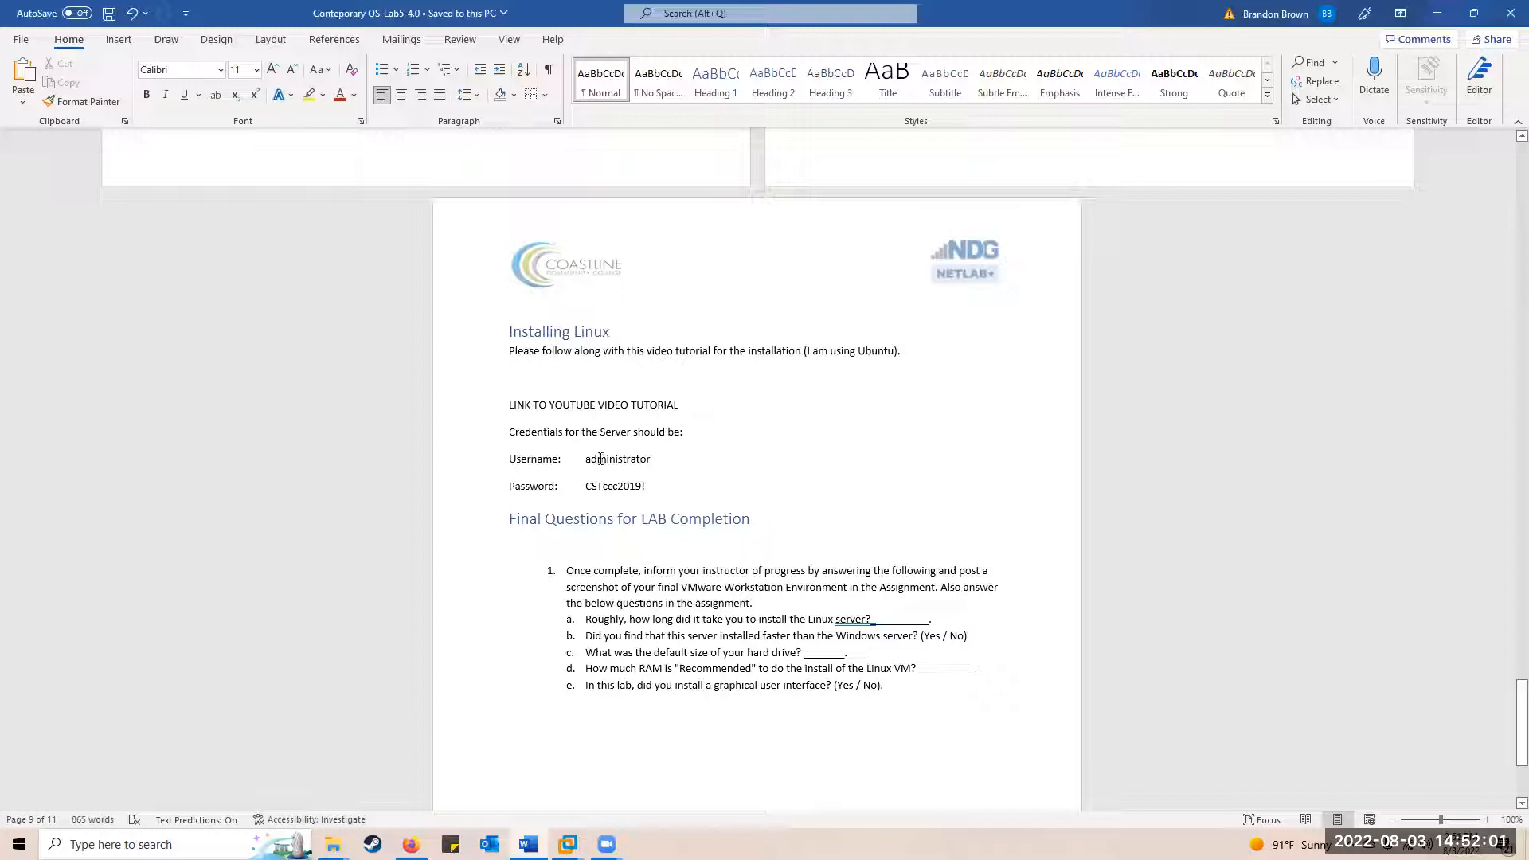
Highlight the server username and password listed on the Installing Linux page
{"action": "left_click_drag", "start_coordinate": [584, 459], "coordinate": [619, 465]}
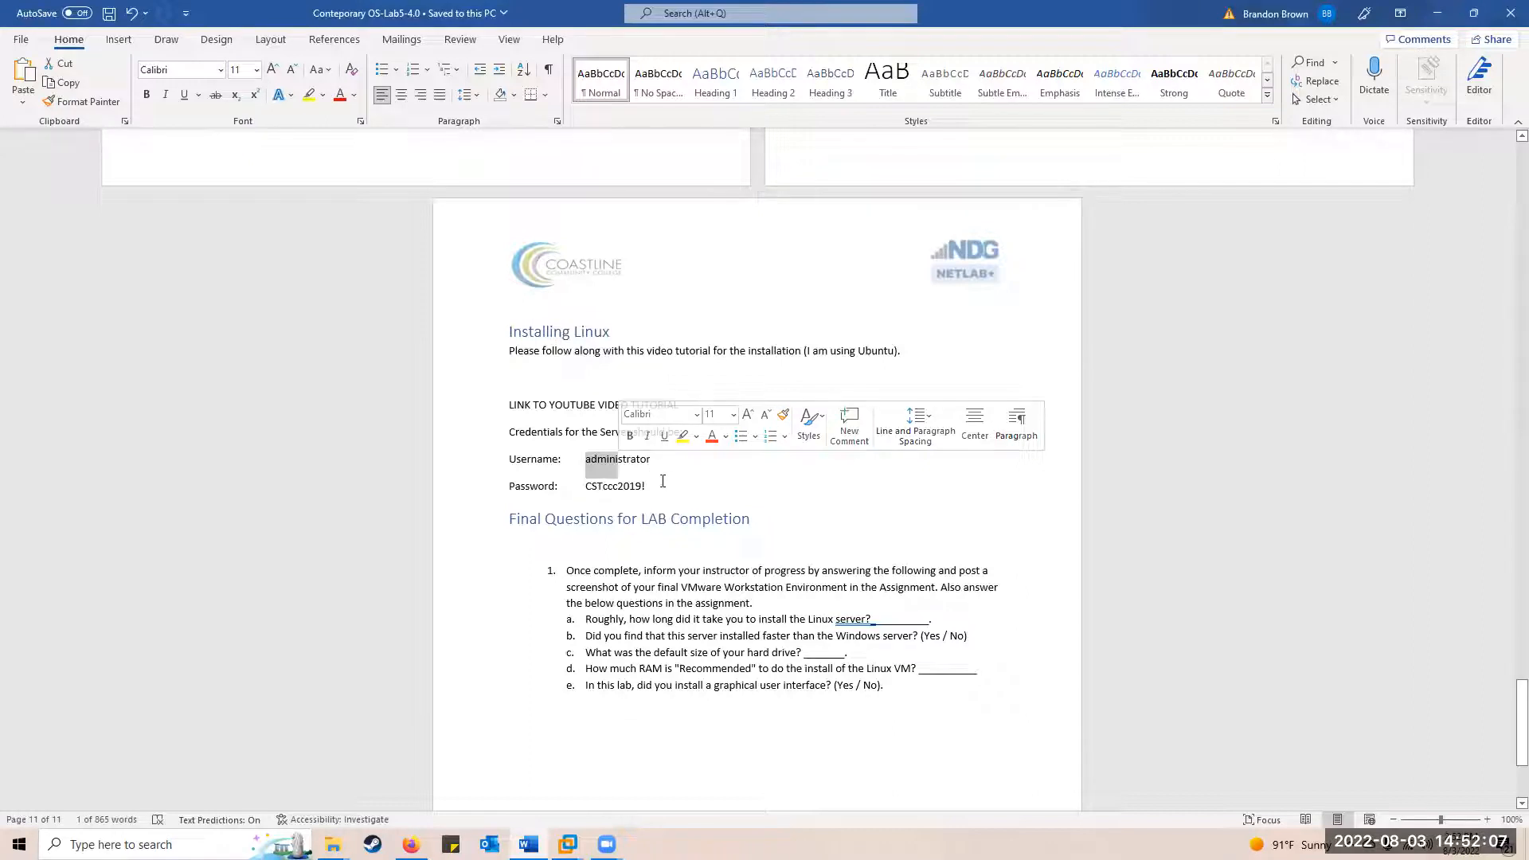
{"action": "left_click", "coordinate": [588, 462]}
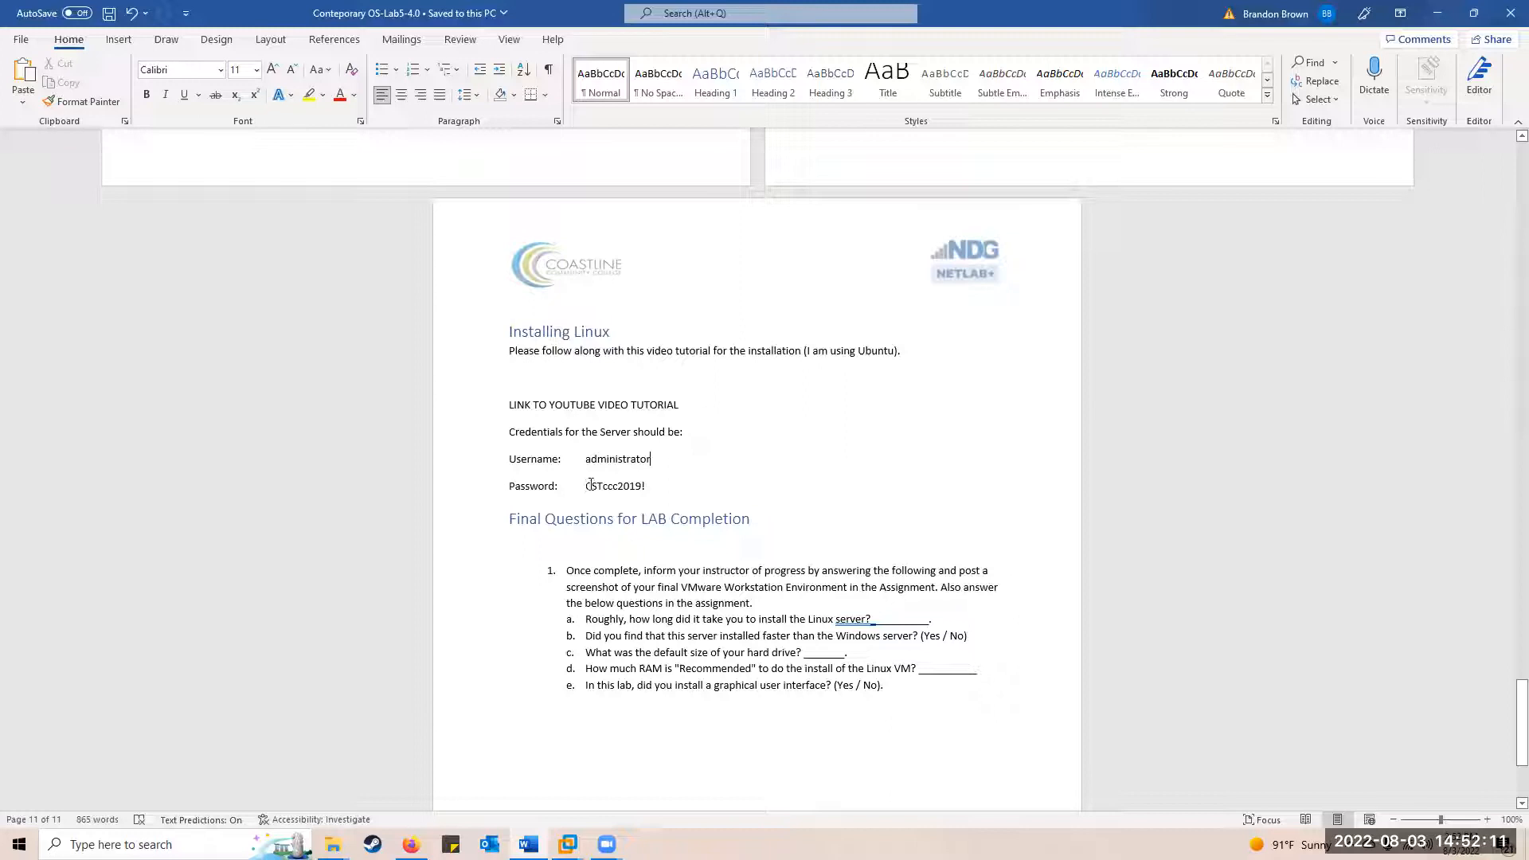
{"action": "left_click_drag", "start_coordinate": [585, 485], "coordinate": [656, 489]}
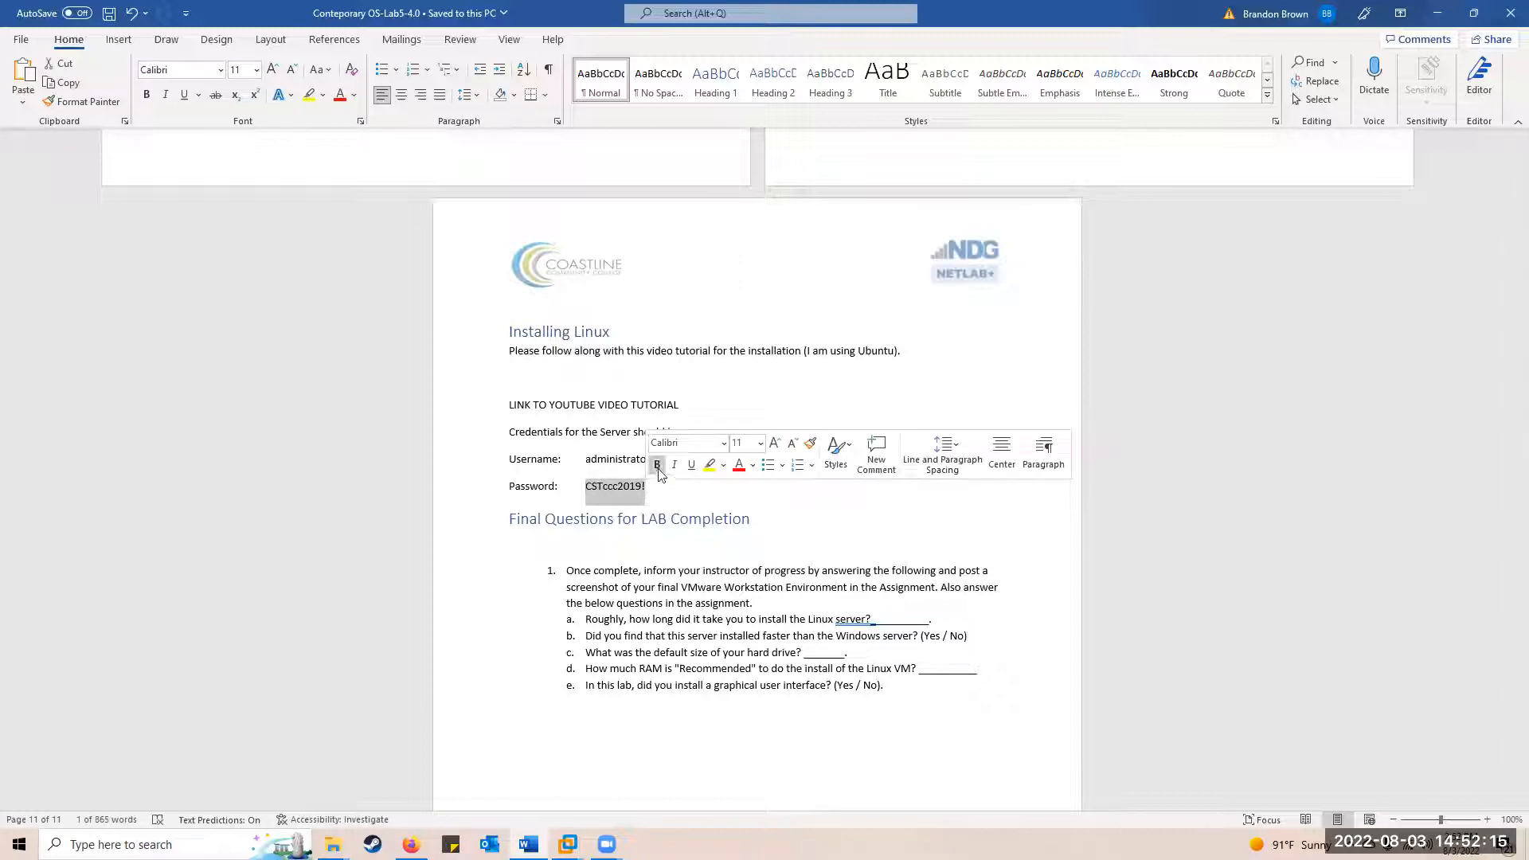
Scroll back up the document and bring VMware Workstation with Test-VM-Shell to the front
{"action": "scroll", "coordinate": [860, 615], "scroll_direction": "down", "scroll_amount": 3}
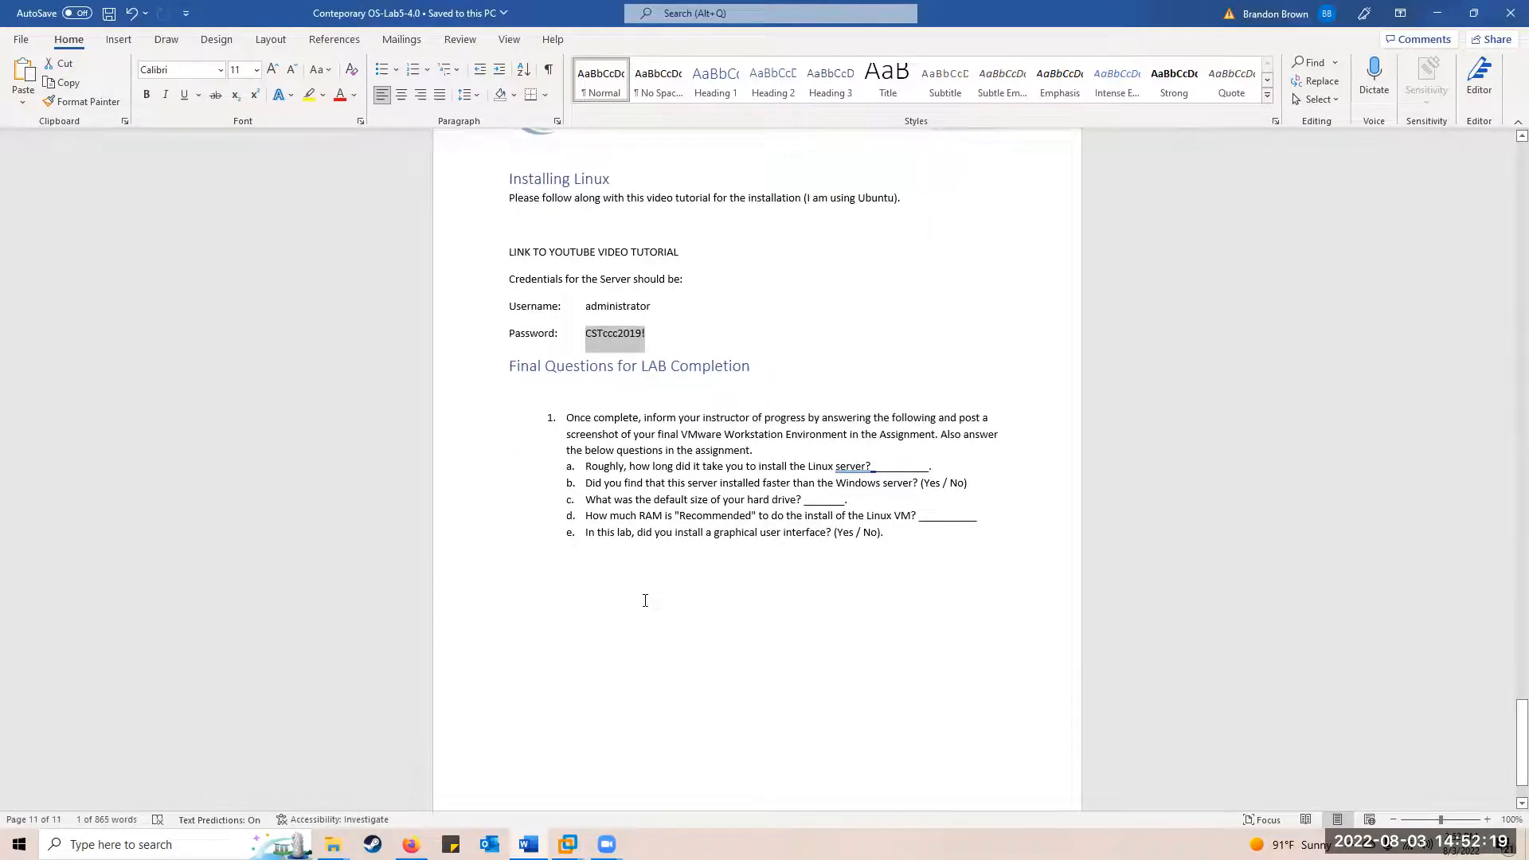
{"action": "scroll", "coordinate": [930, 666], "scroll_direction": "up", "scroll_amount": 10}
{"action": "scroll", "coordinate": [928, 653], "scroll_direction": "up", "scroll_amount": 12}
{"action": "scroll", "coordinate": [905, 631], "scroll_direction": "up", "scroll_amount": 20}
{"action": "scroll", "coordinate": [822, 627], "scroll_direction": "up", "scroll_amount": 15}
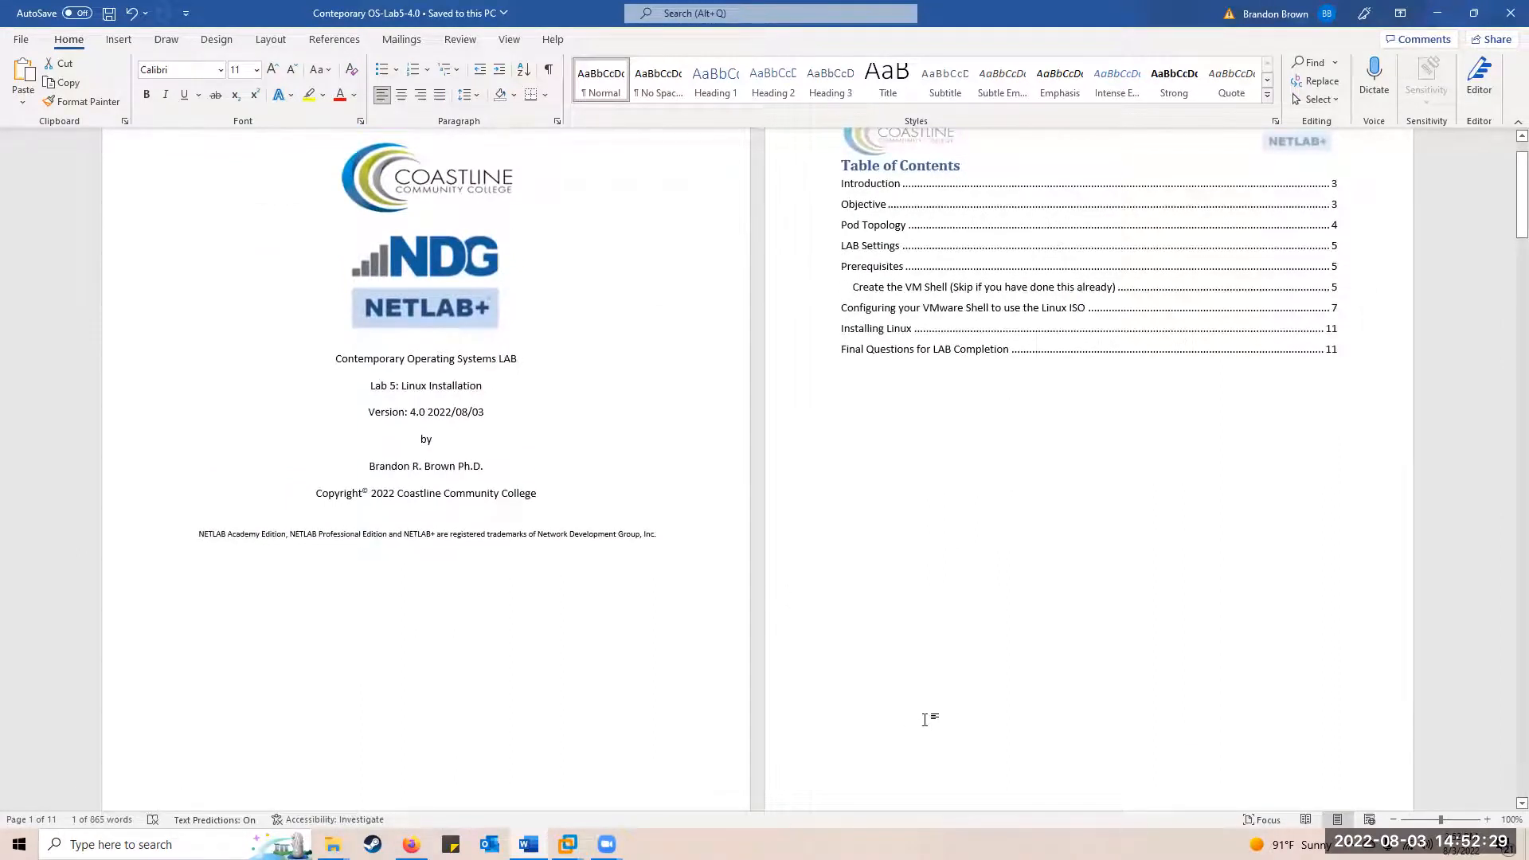
{"action": "scroll", "coordinate": [837, 696], "scroll_direction": "up", "scroll_amount": 2}
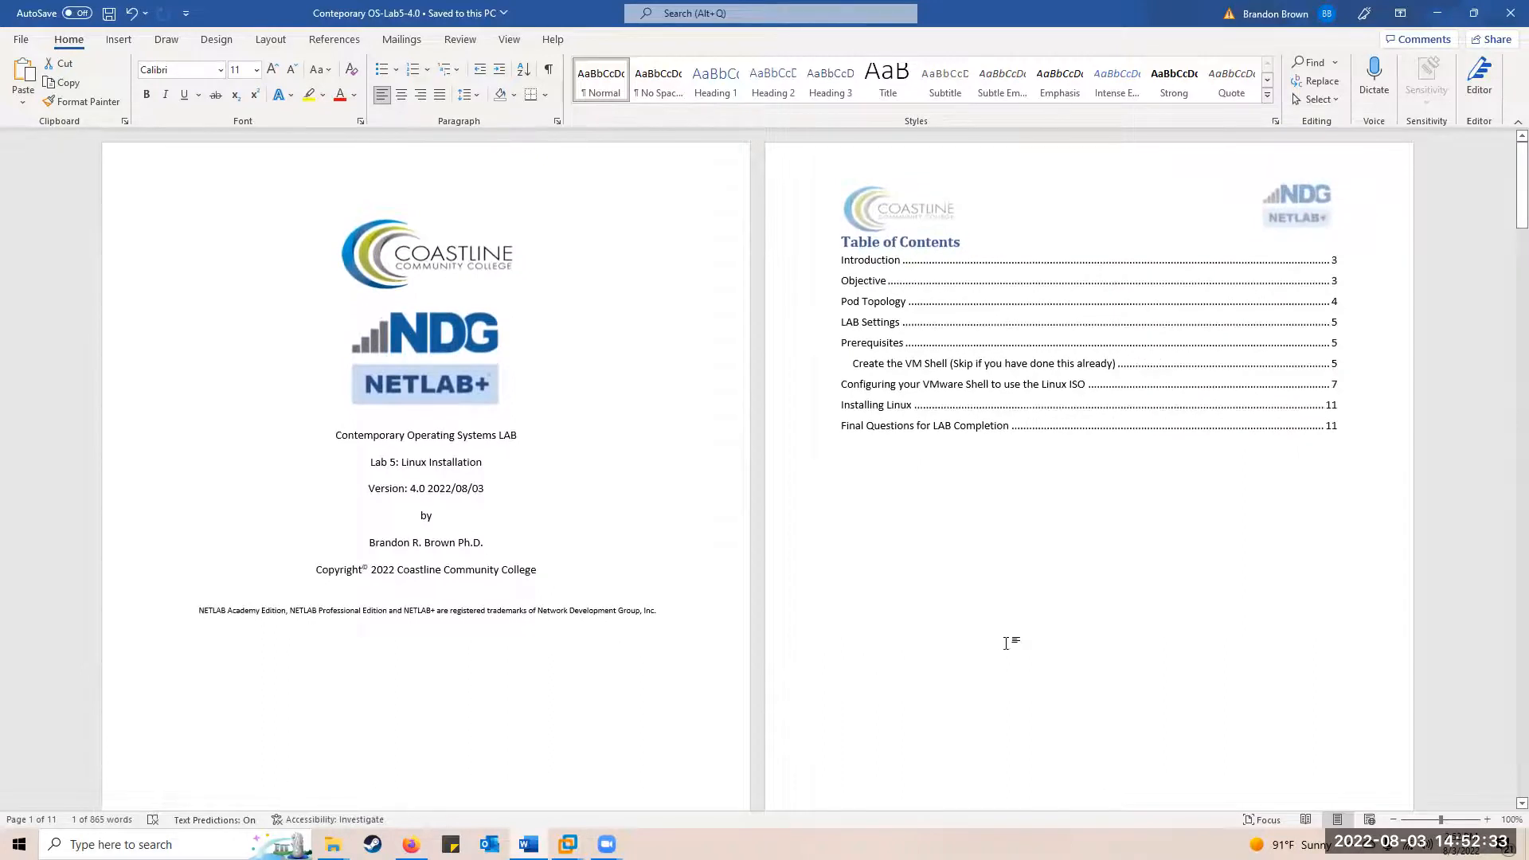
{"action": "scroll", "coordinate": [526, 613], "scroll_direction": "down", "scroll_amount": 4}
{"action": "scroll", "coordinate": [541, 629], "scroll_direction": "down", "scroll_amount": 12}
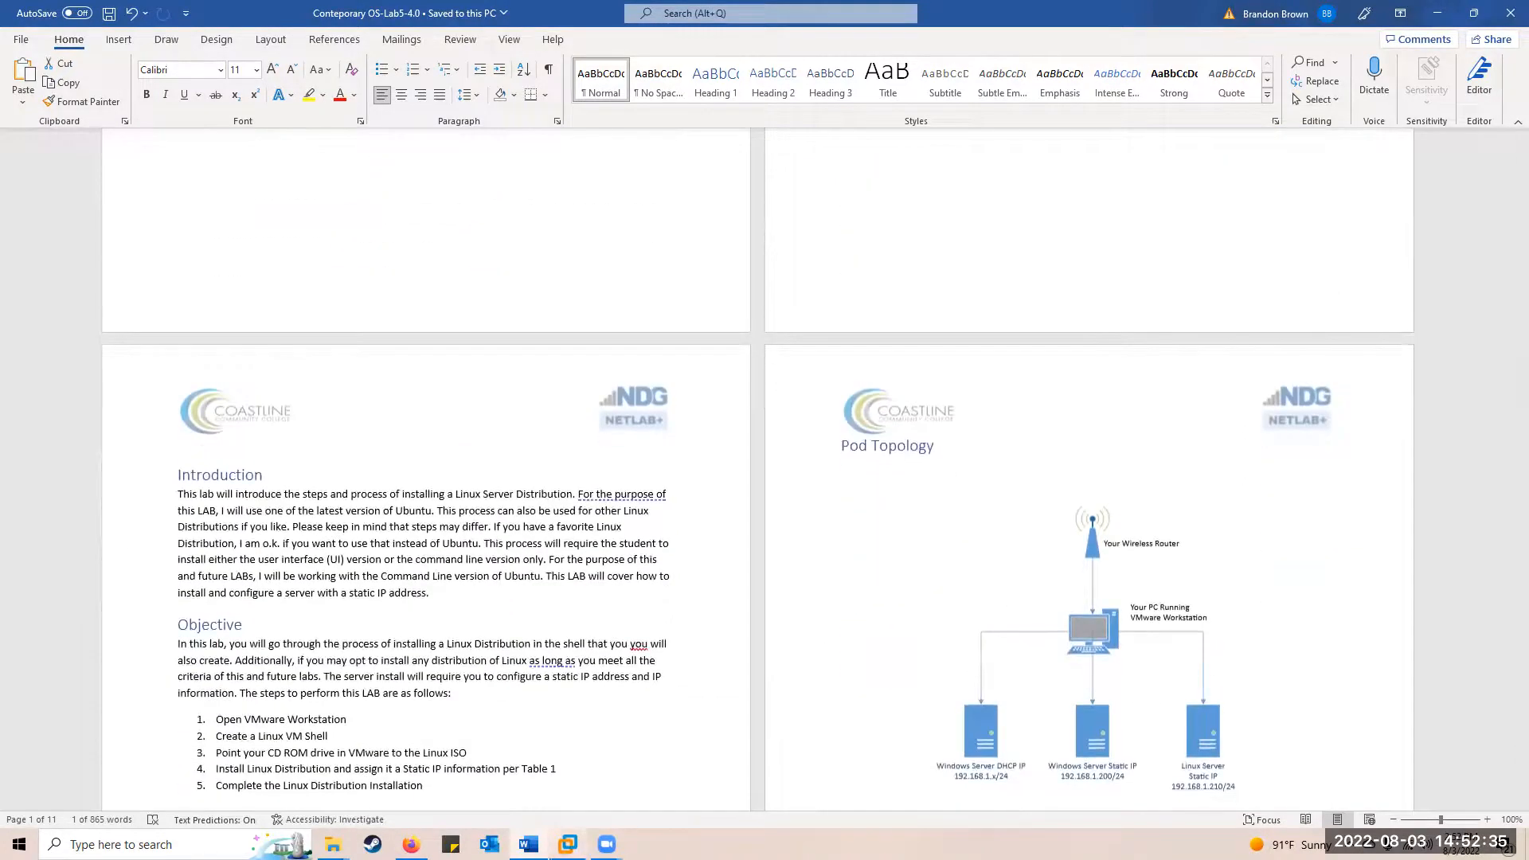
{"action": "mouse_move", "coordinate": [567, 845]}
{"action": "left_click", "coordinate": [826, 749]}
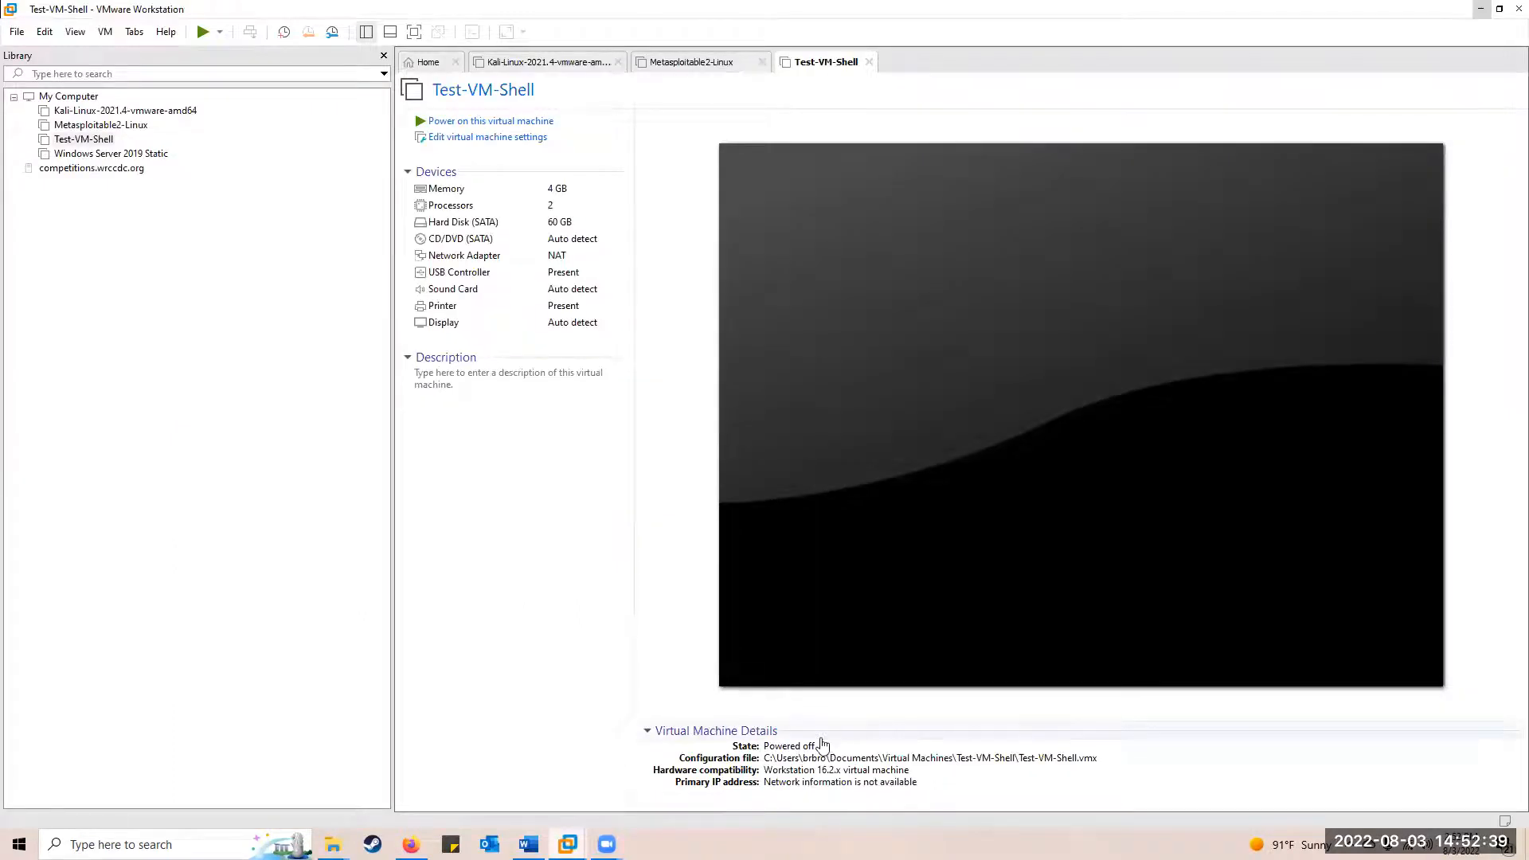
Return to the Word lab document at page 5's Prerequisites and Create the VM Shell steps
{"action": "mouse_move", "coordinate": [411, 845]}
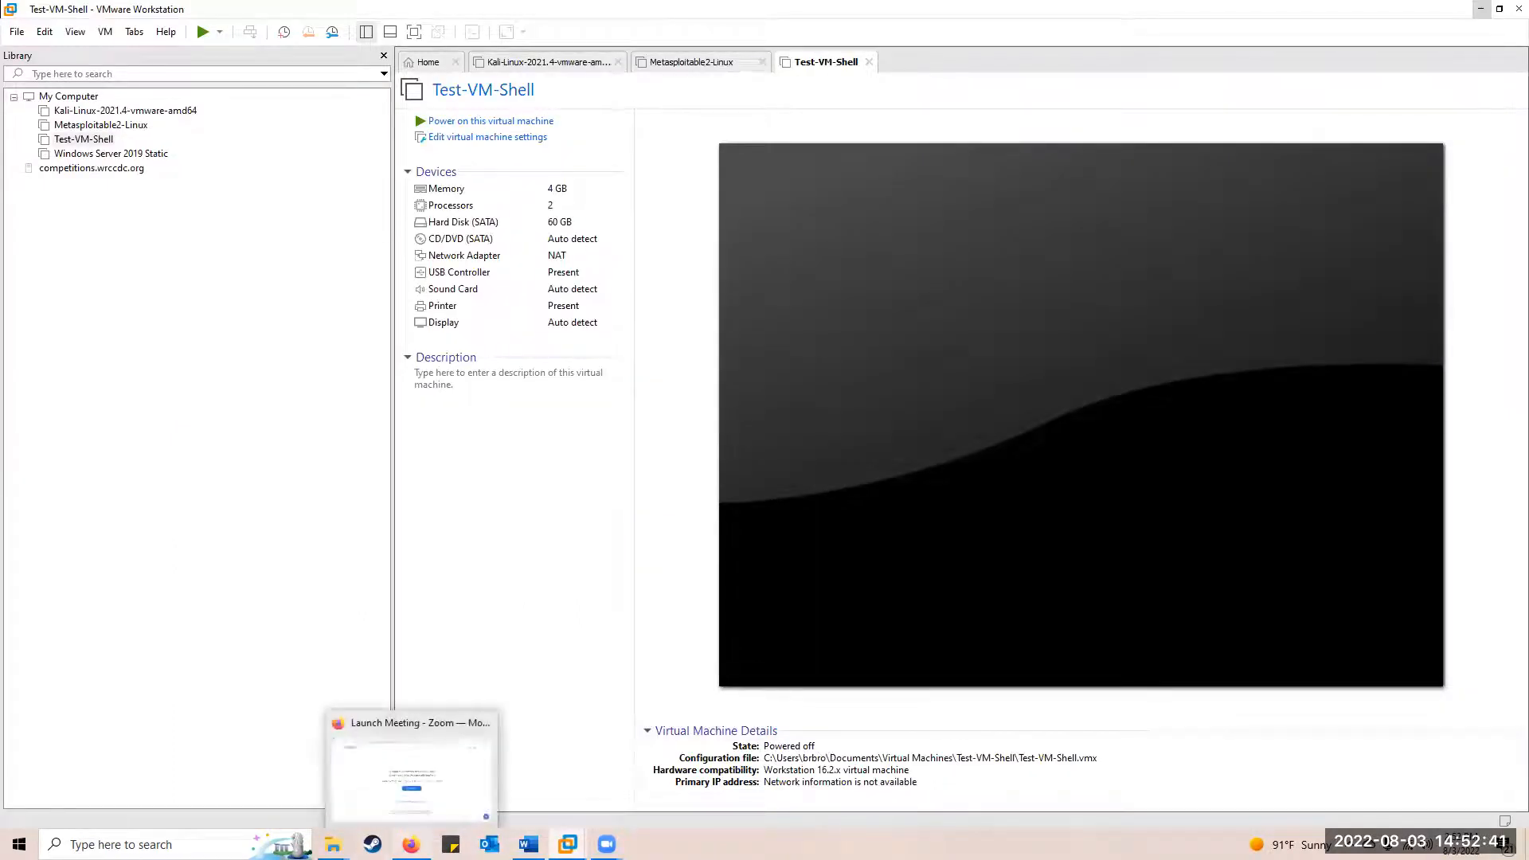
{"action": "left_click", "coordinate": [529, 844]}
{"action": "scroll", "coordinate": [496, 574], "scroll_direction": "up", "scroll_amount": 1}
{"action": "scroll", "coordinate": [496, 574], "scroll_direction": "up", "scroll_amount": 7}
{"action": "scroll", "coordinate": [495, 571], "scroll_direction": "down", "scroll_amount": 10}
{"action": "scroll", "coordinate": [497, 575], "scroll_direction": "down", "scroll_amount": 6}
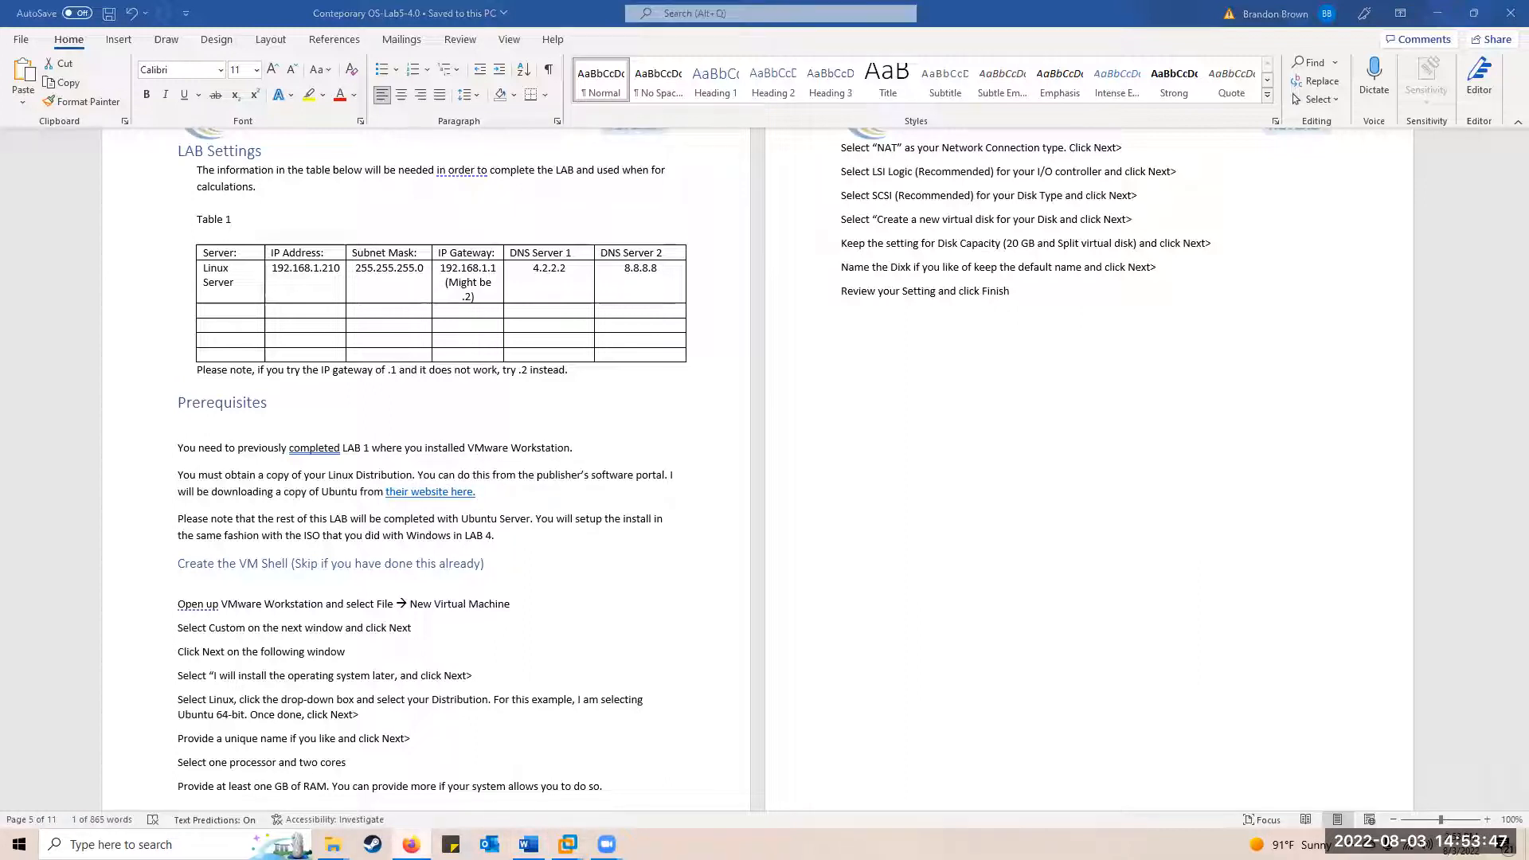
Follow the 'their website here.' link, skipping Safe Links verification, to the Get Ubuntu Server page
{"action": "right_click", "coordinate": [411, 844]}
{"action": "left_click", "coordinate": [663, 619]}
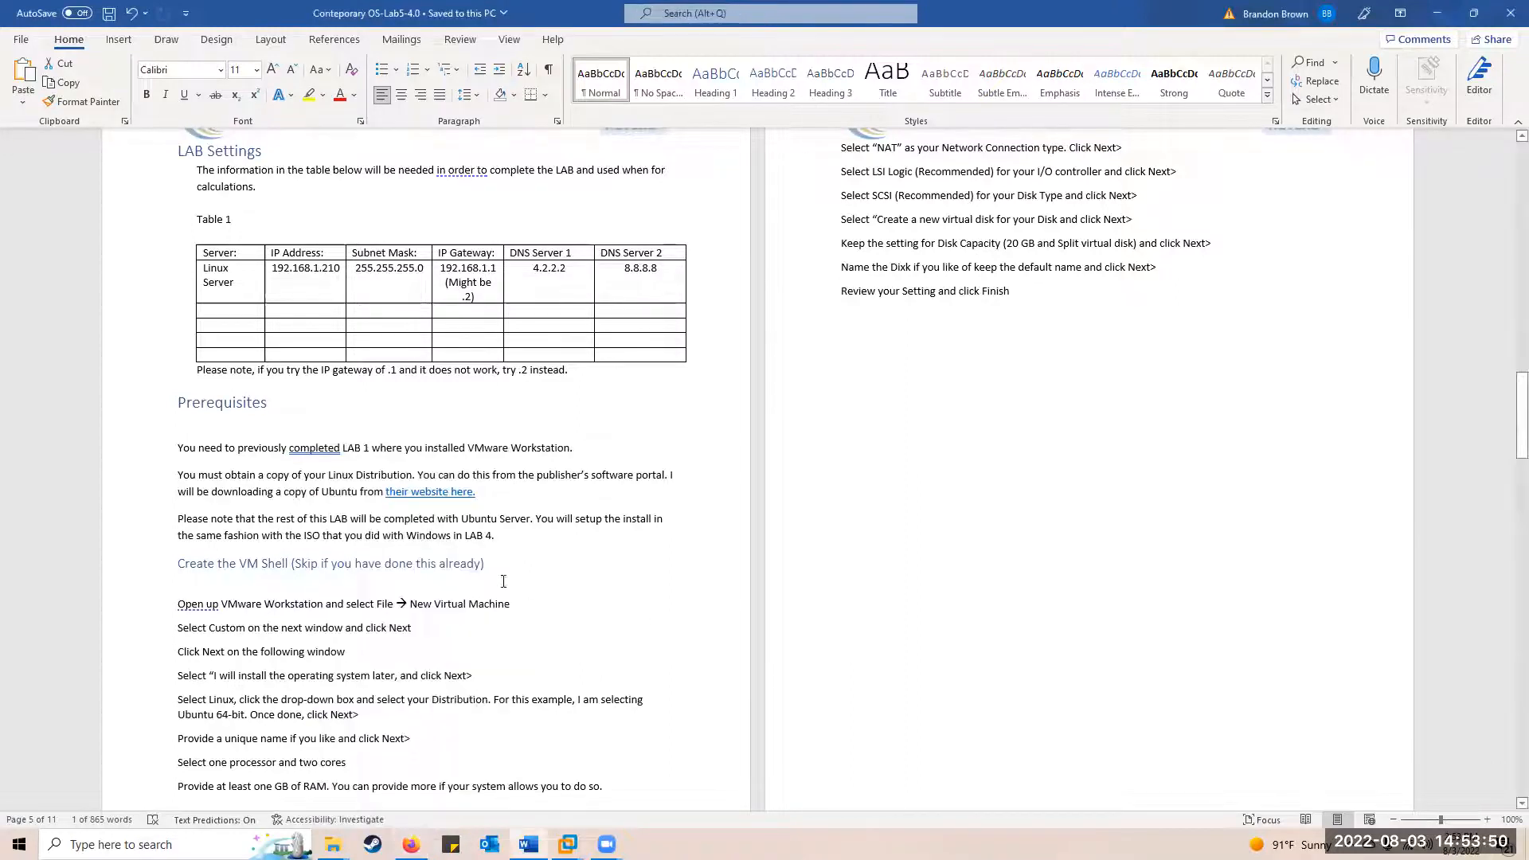
{"action": "left_click", "coordinate": [434, 493], "text": "ctrl"}
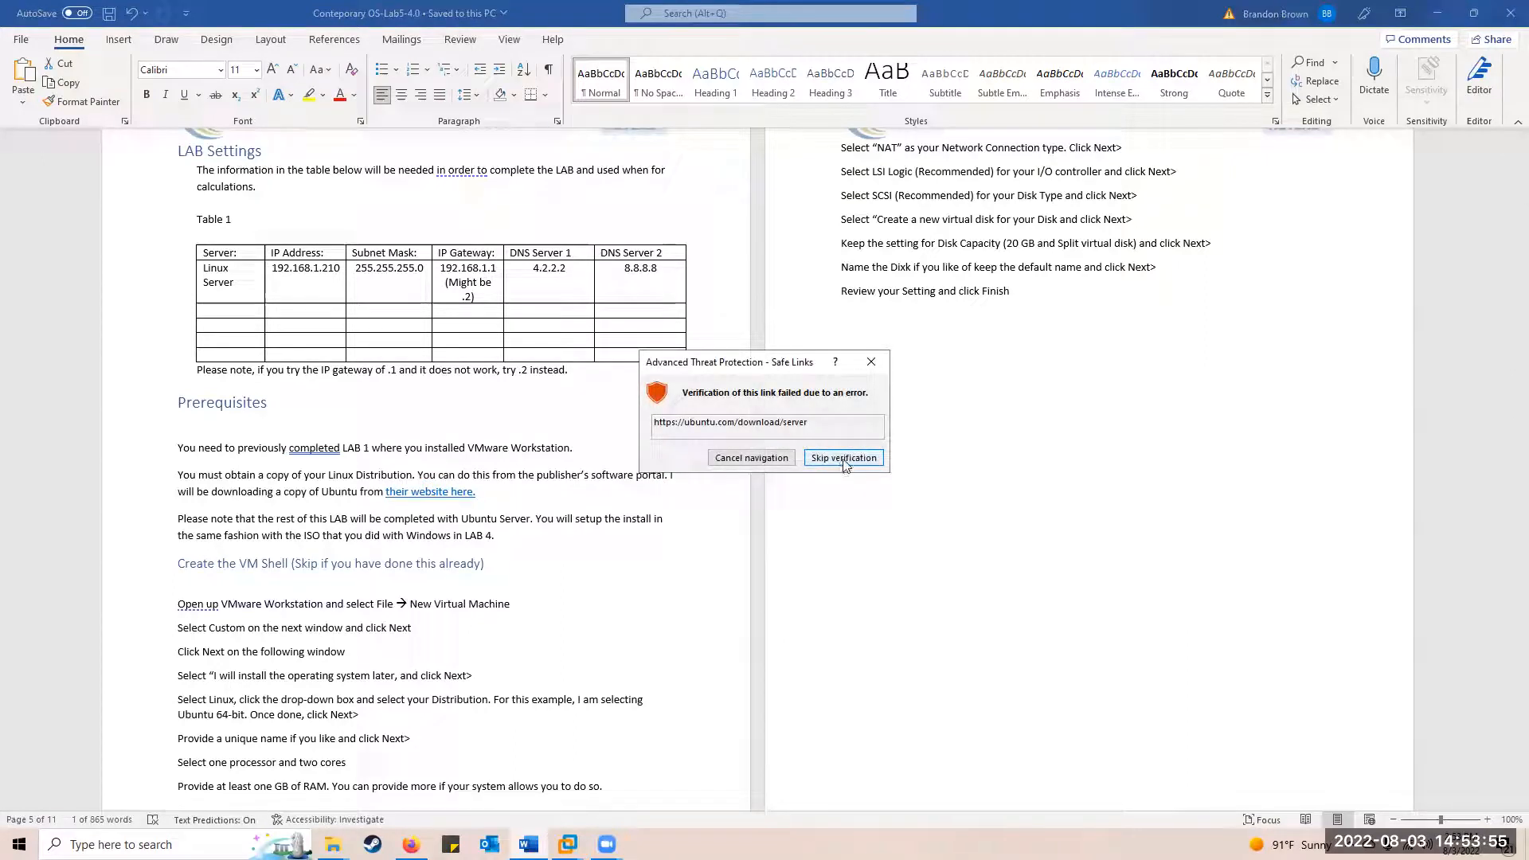
{"action": "left_click", "coordinate": [844, 459]}
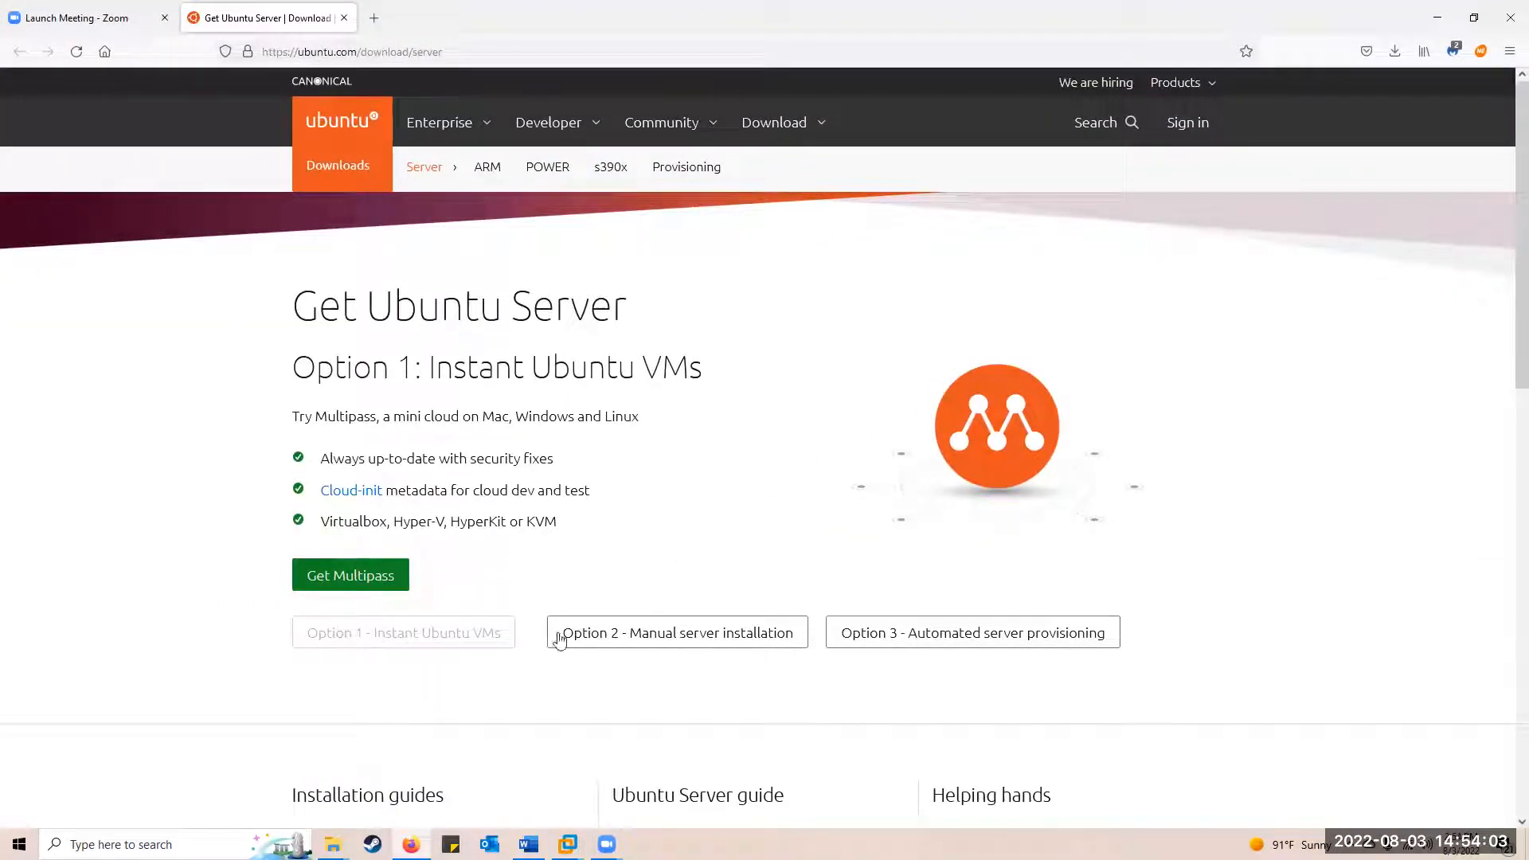
Show Option 2: Manual server installation (Ubuntu Server 22.04 LTS), check Downloads, then minimize Firefox
{"action": "left_click", "coordinate": [690, 650]}
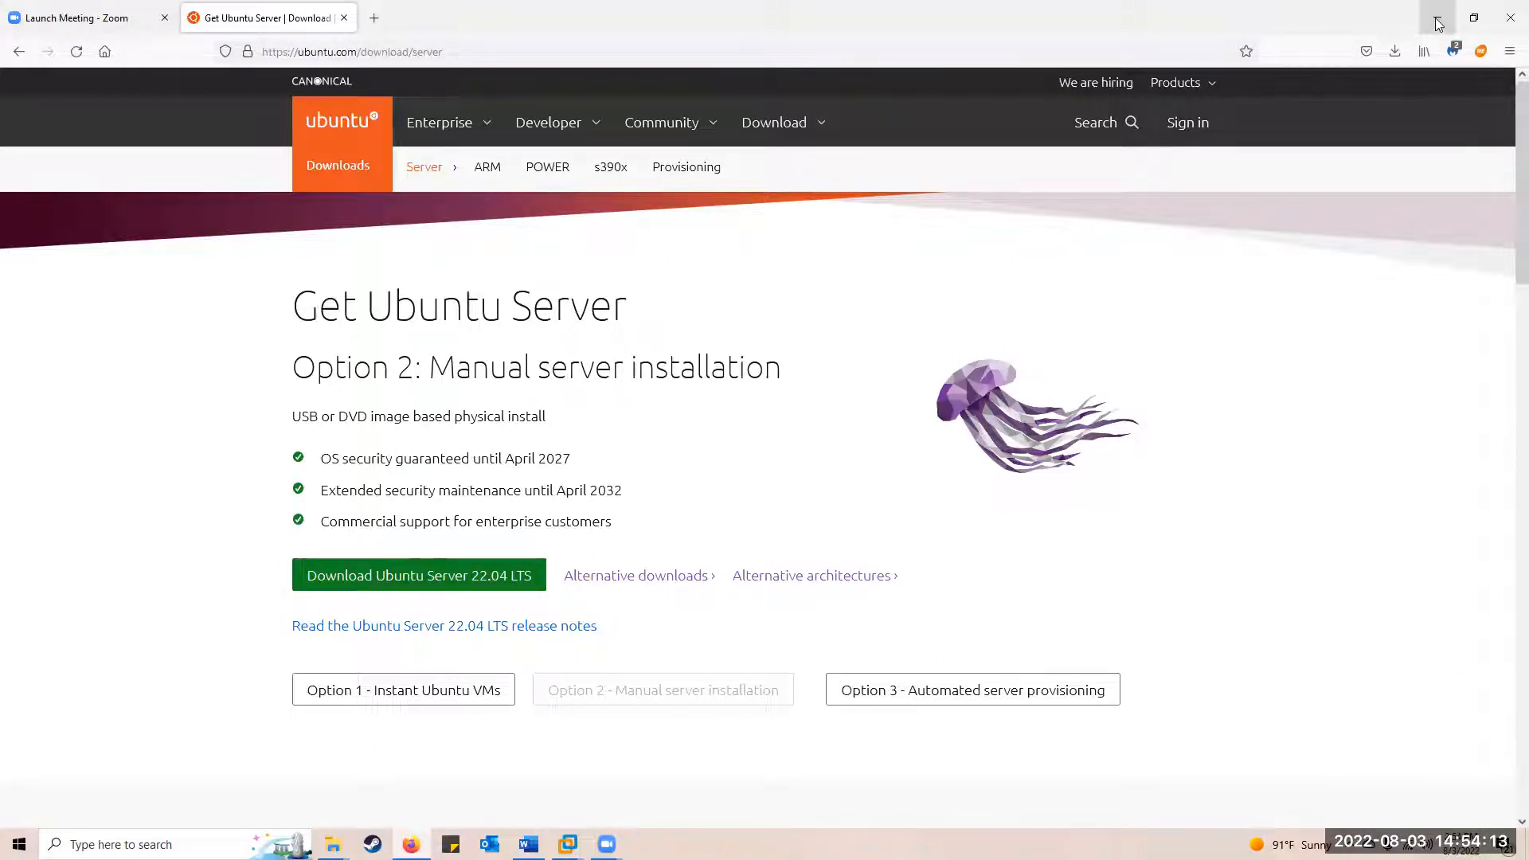
{"action": "left_click", "coordinate": [1395, 51]}
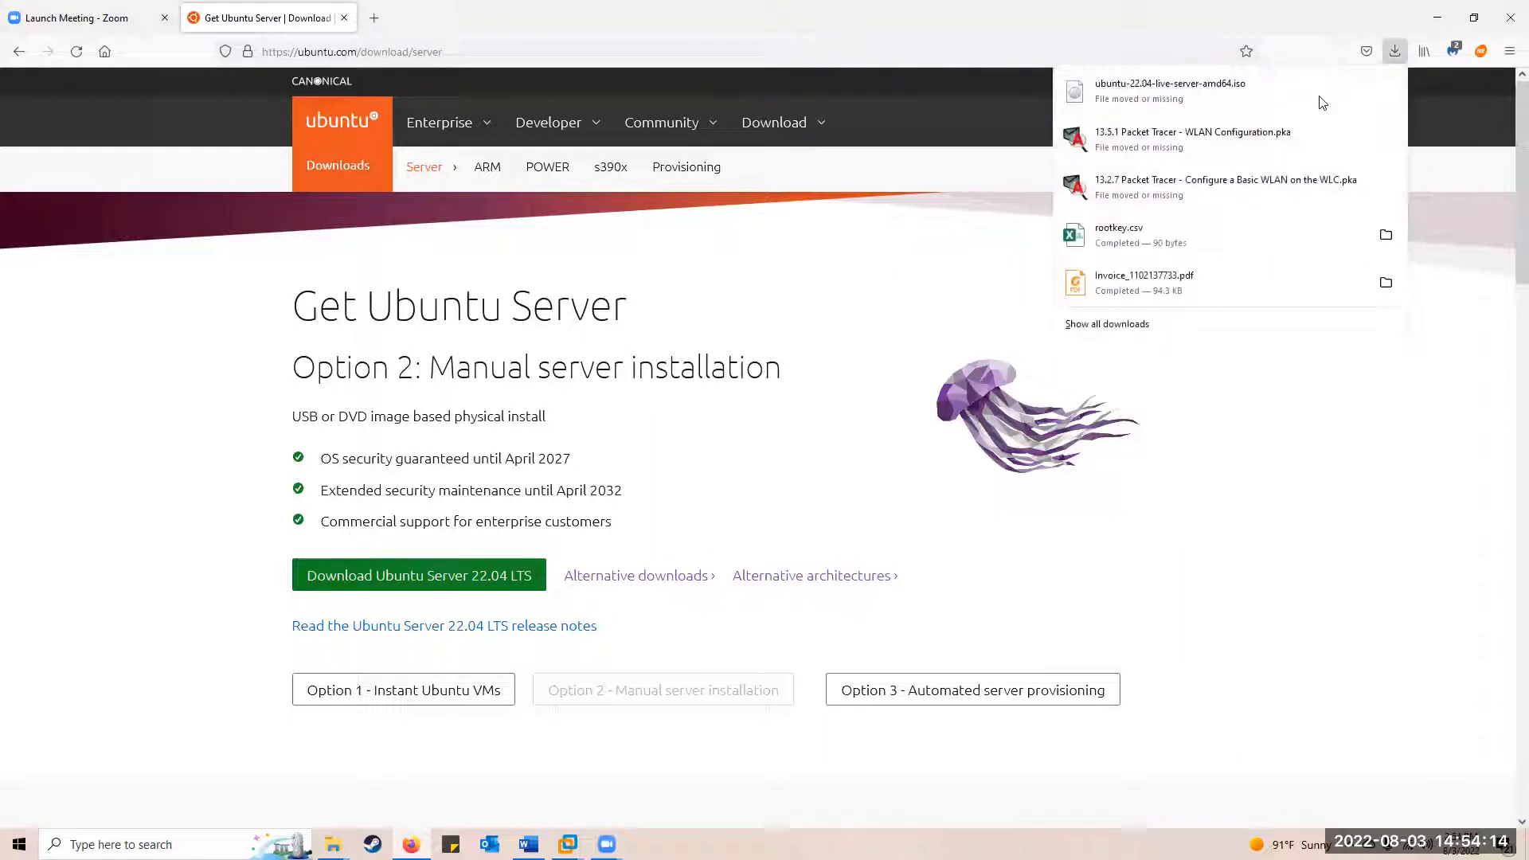
{"action": "left_click", "coordinate": [1432, 17]}
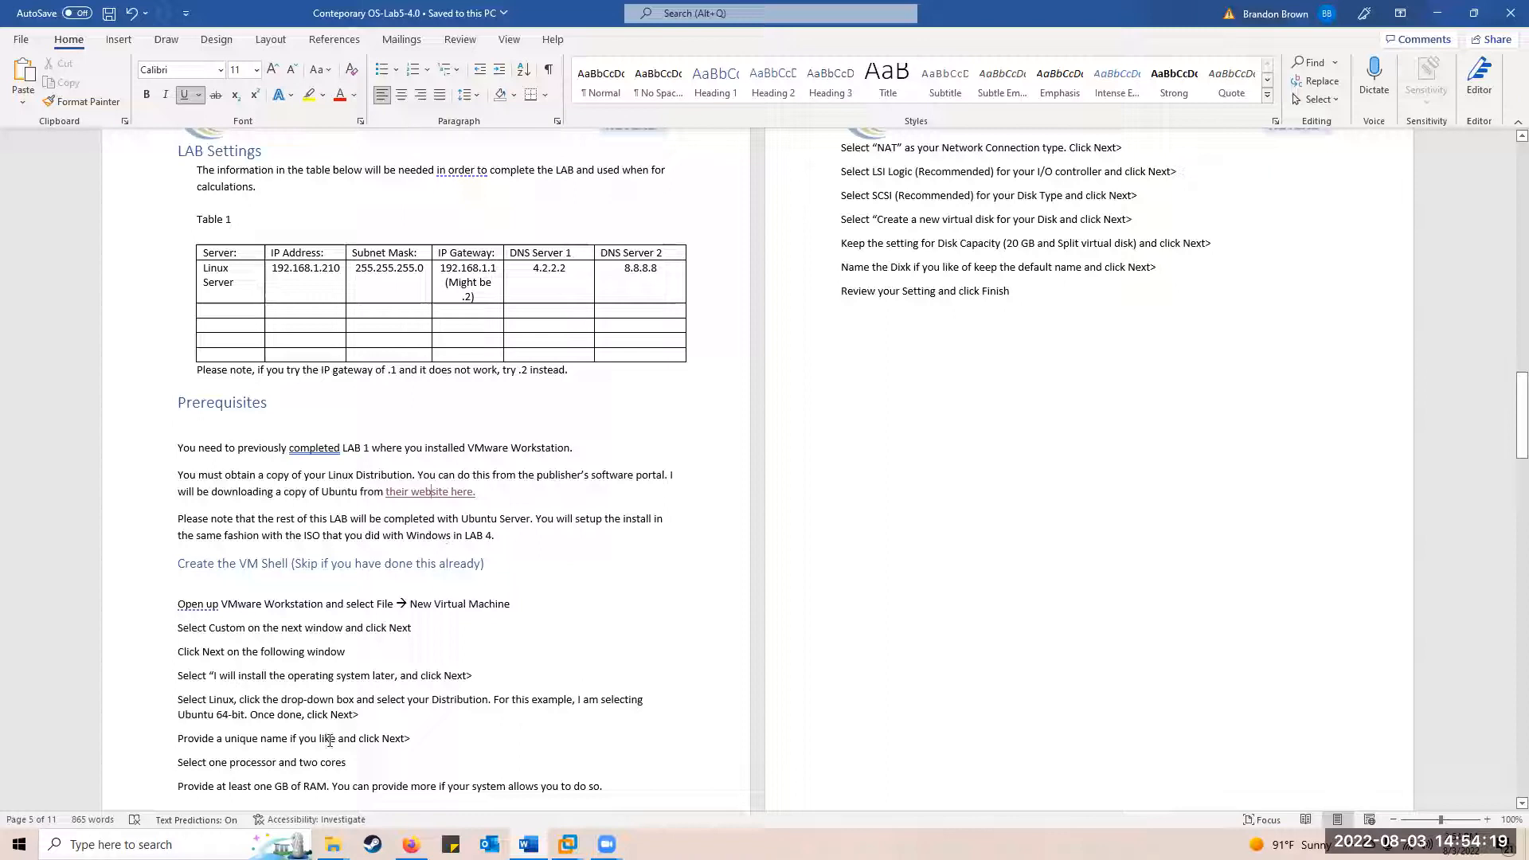
Minimize Word so VMware Workstation shows the powered-off Test-VM-Shell machine
{"action": "mouse_move", "coordinate": [567, 843]}
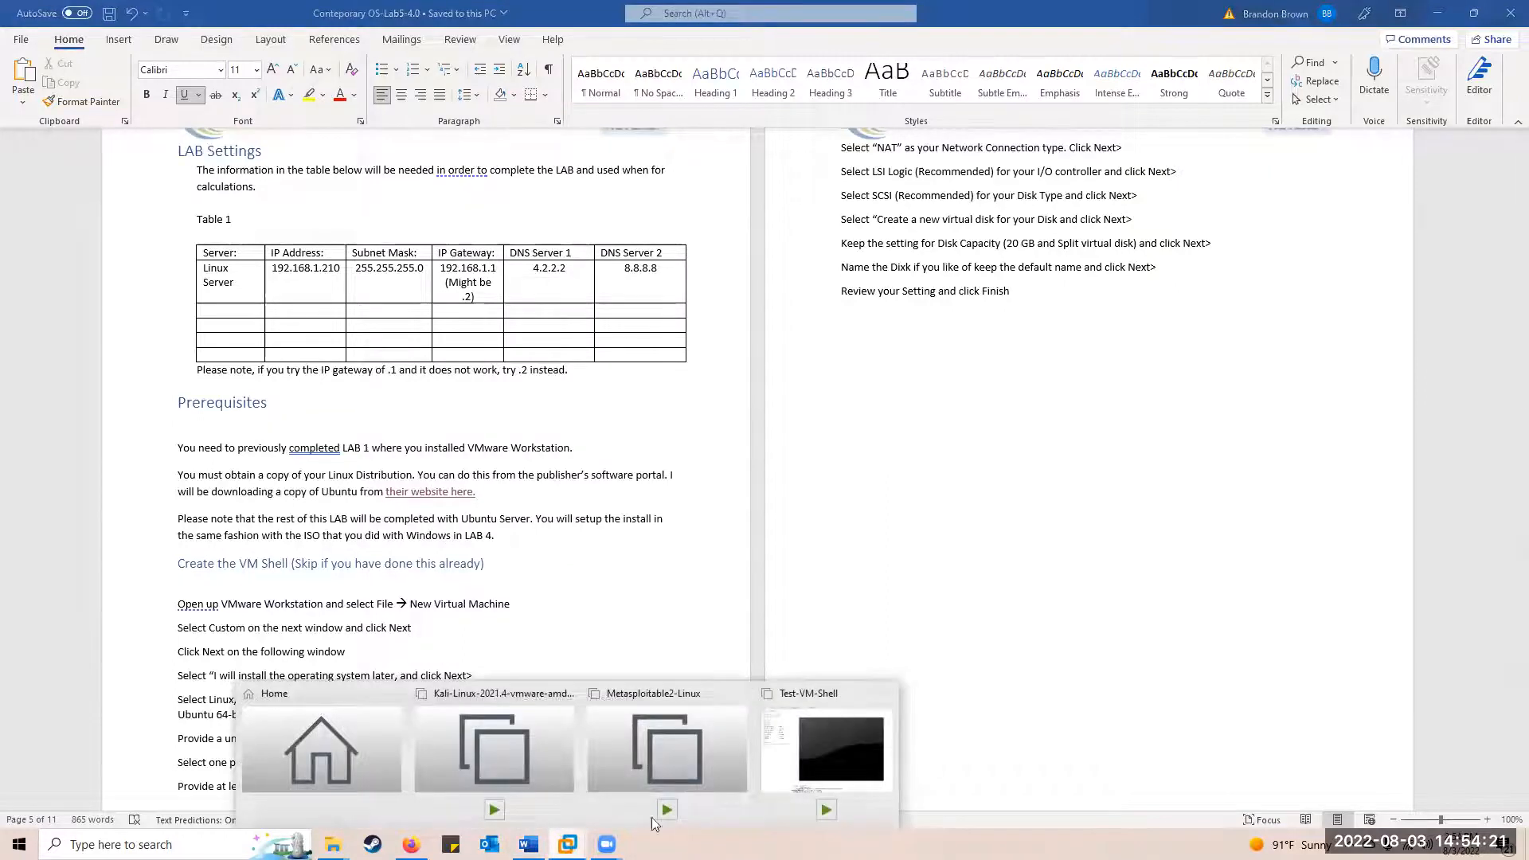
{"action": "left_click", "coordinate": [858, 739]}
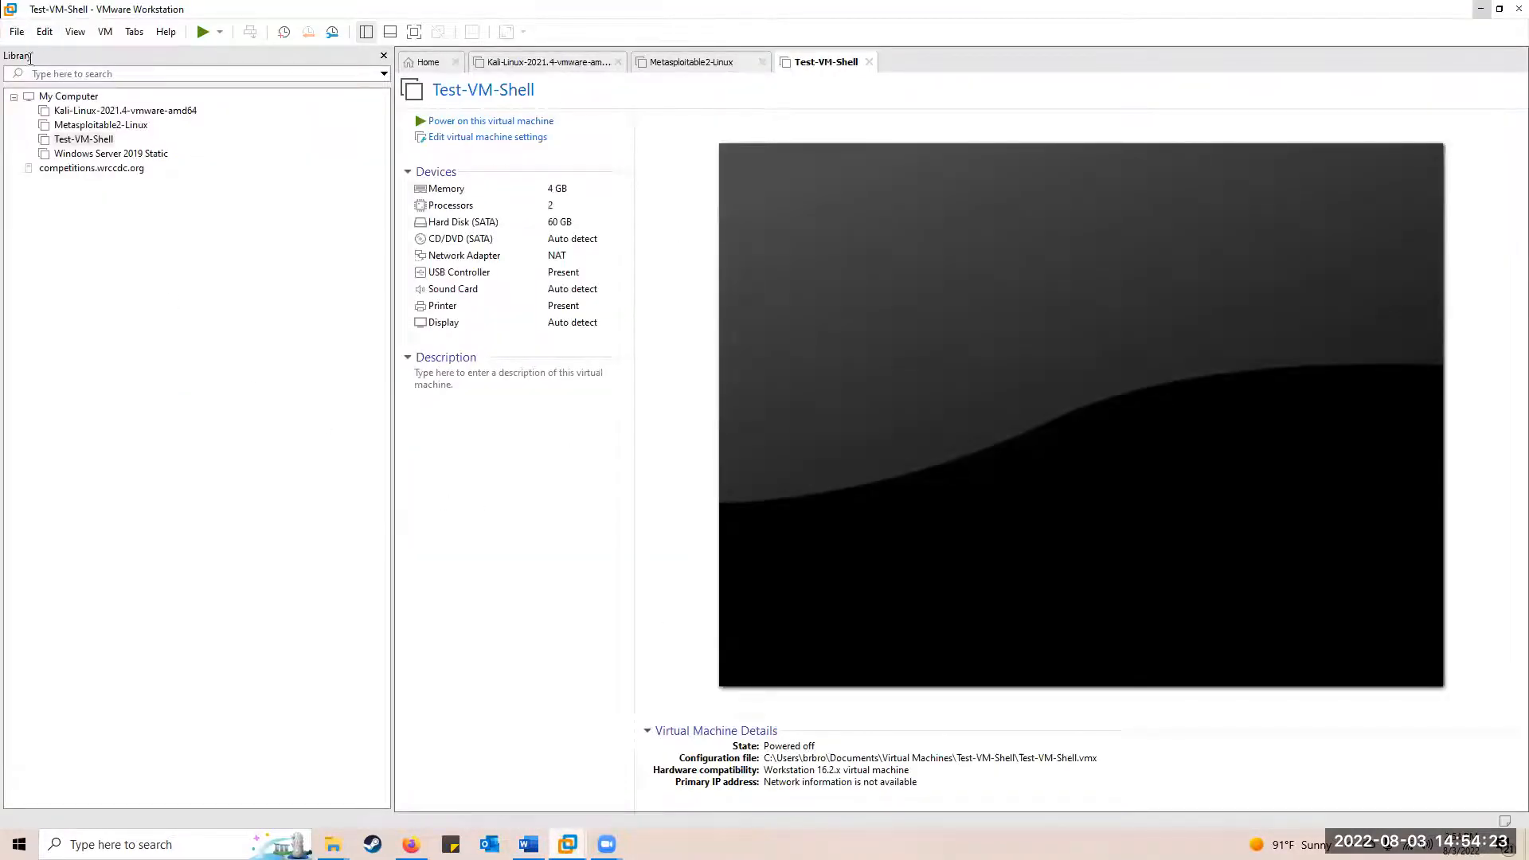
{"action": "key", "text": "alt+Tab"}
{"action": "scroll", "coordinate": [279, 590], "scroll_direction": "down", "scroll_amount": 2}
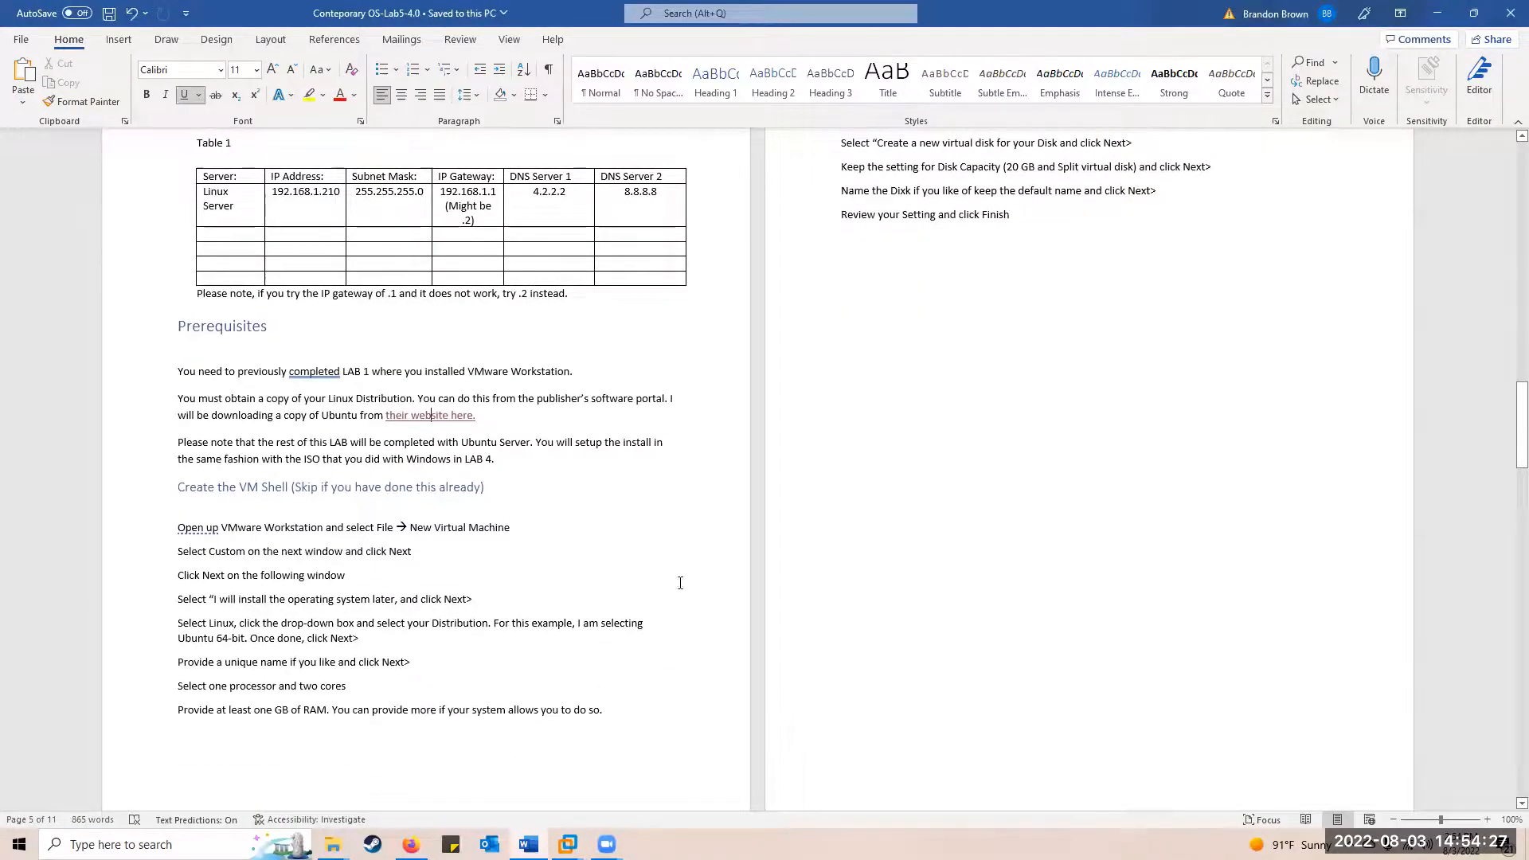
{"action": "scroll", "coordinate": [934, 524], "scroll_direction": "up", "scroll_amount": 3}
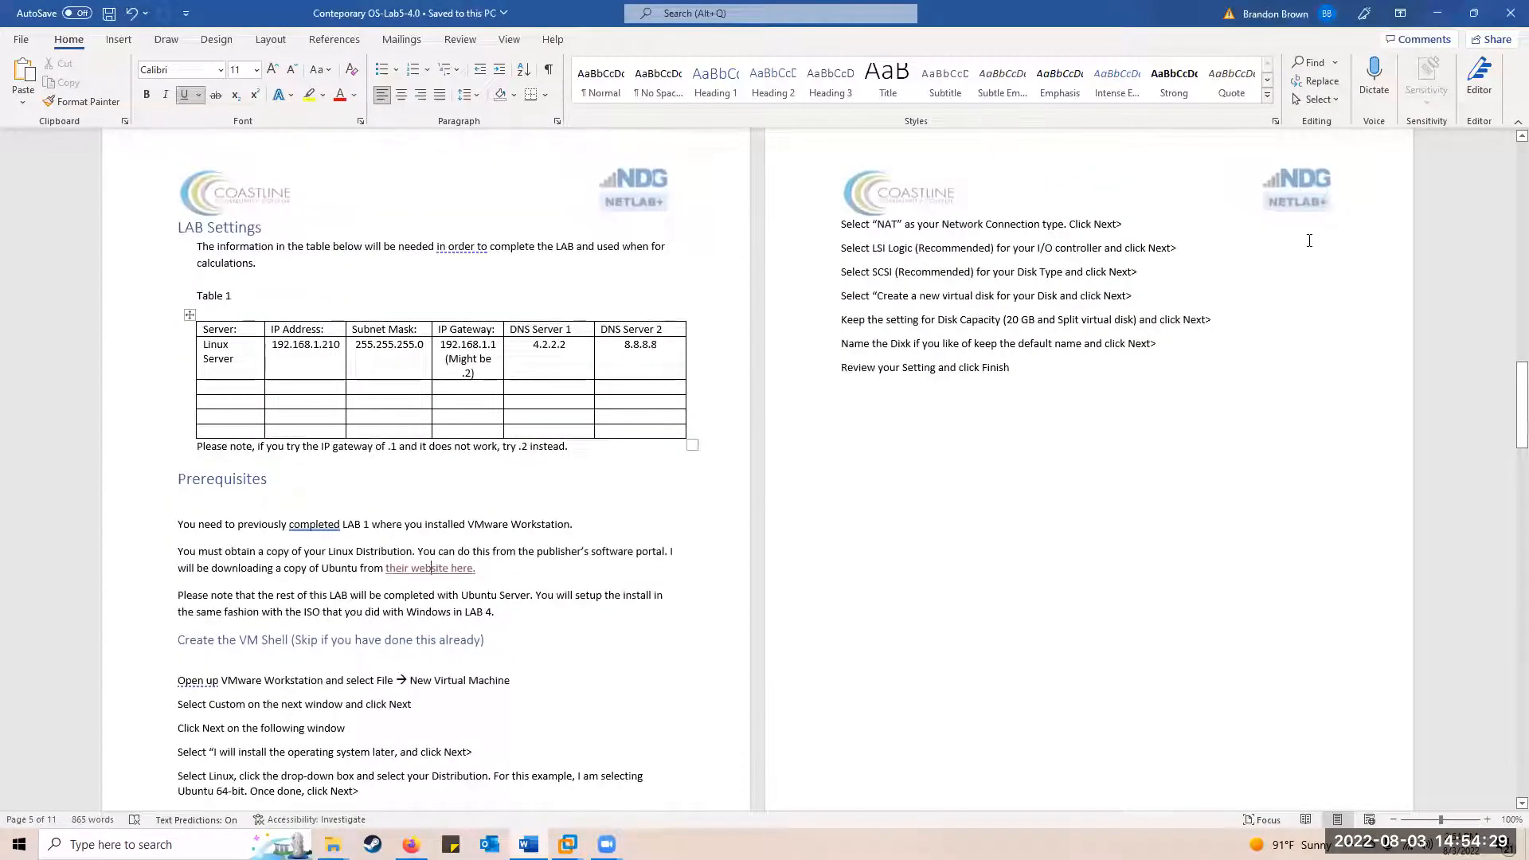
{"action": "left_click", "coordinate": [1438, 13]}
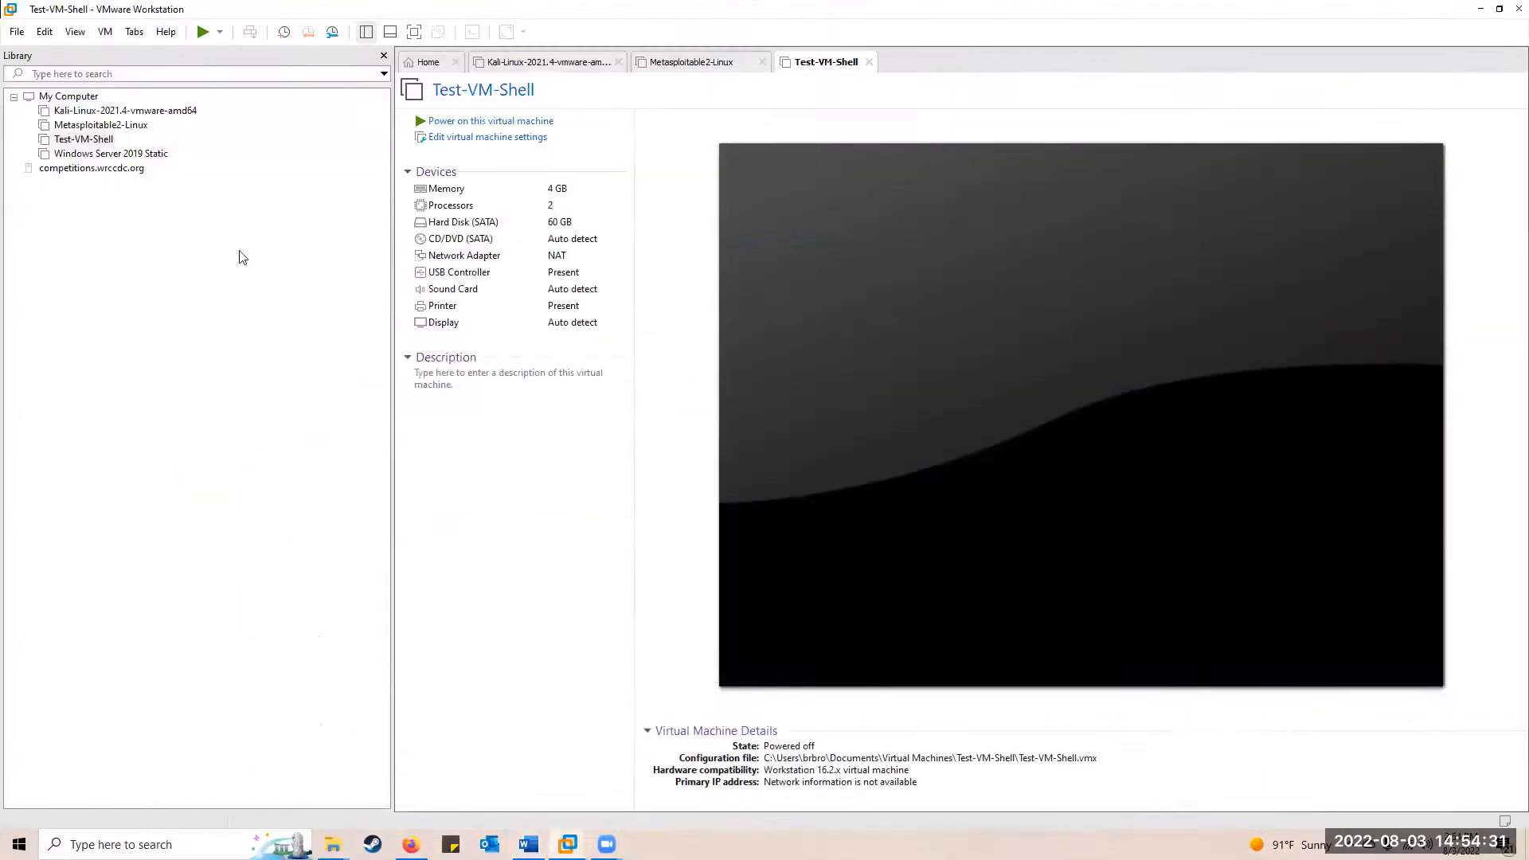
{"action": "left_click", "coordinate": [17, 32]}
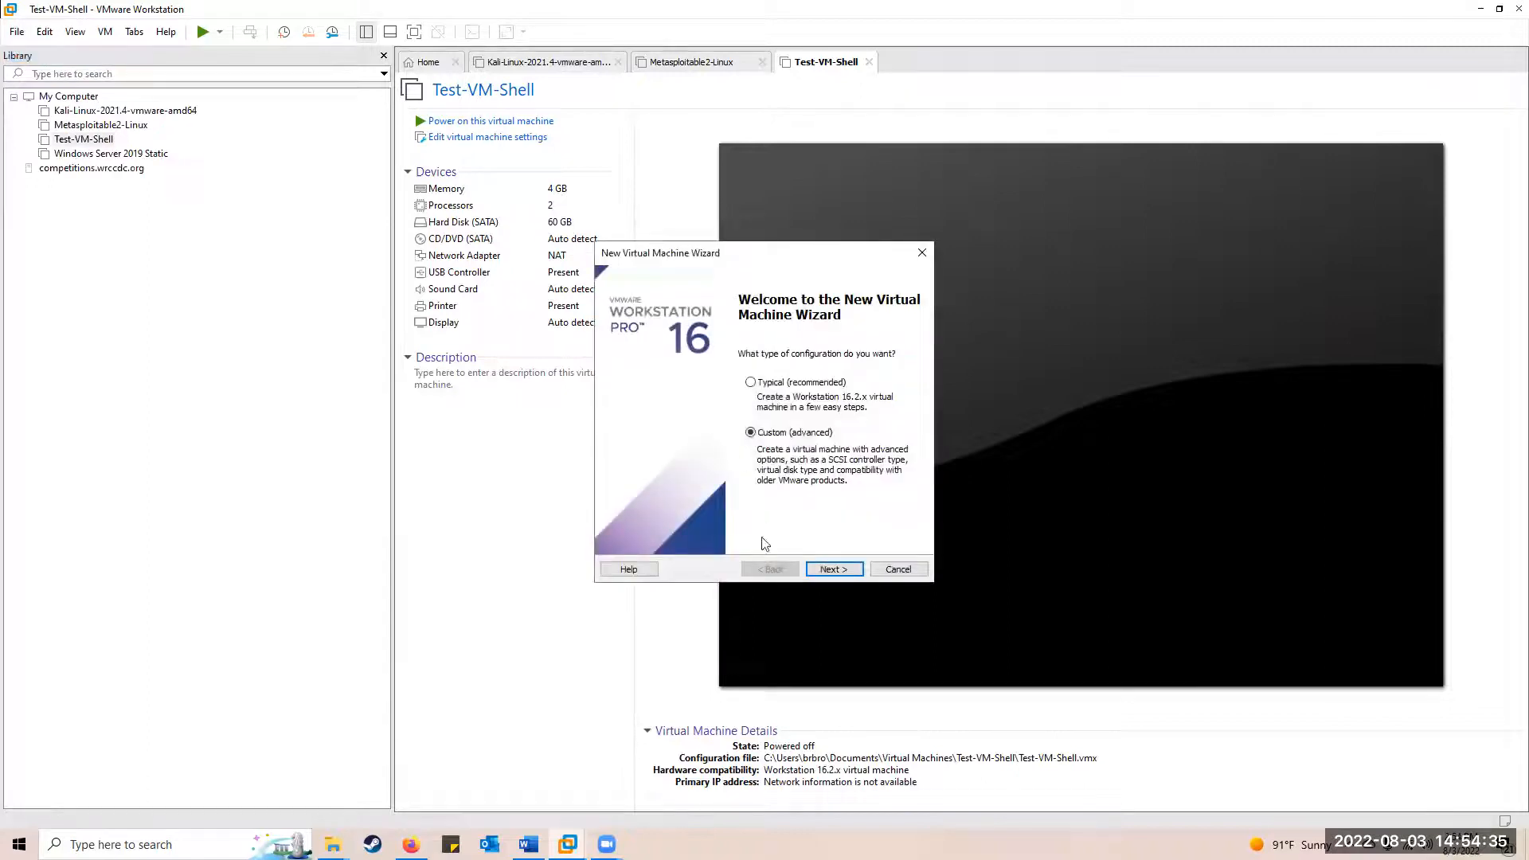
Advance the New Virtual Machine Wizard and choose Linux, Ubuntu 64-bit as the guest OS
{"action": "left_click", "coordinate": [832, 570]}
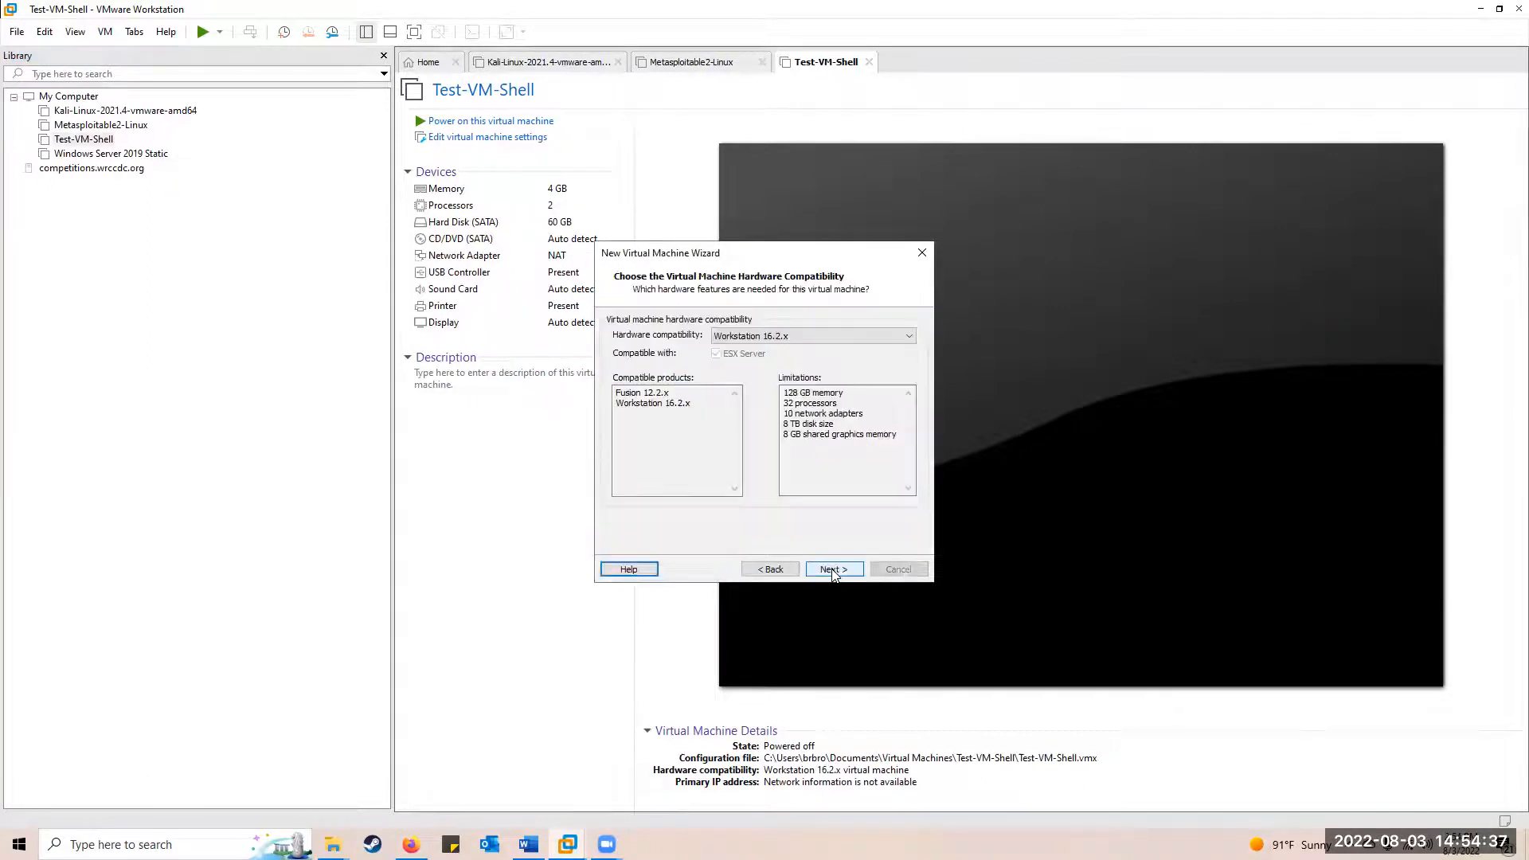
{"action": "left_click", "coordinate": [771, 569]}
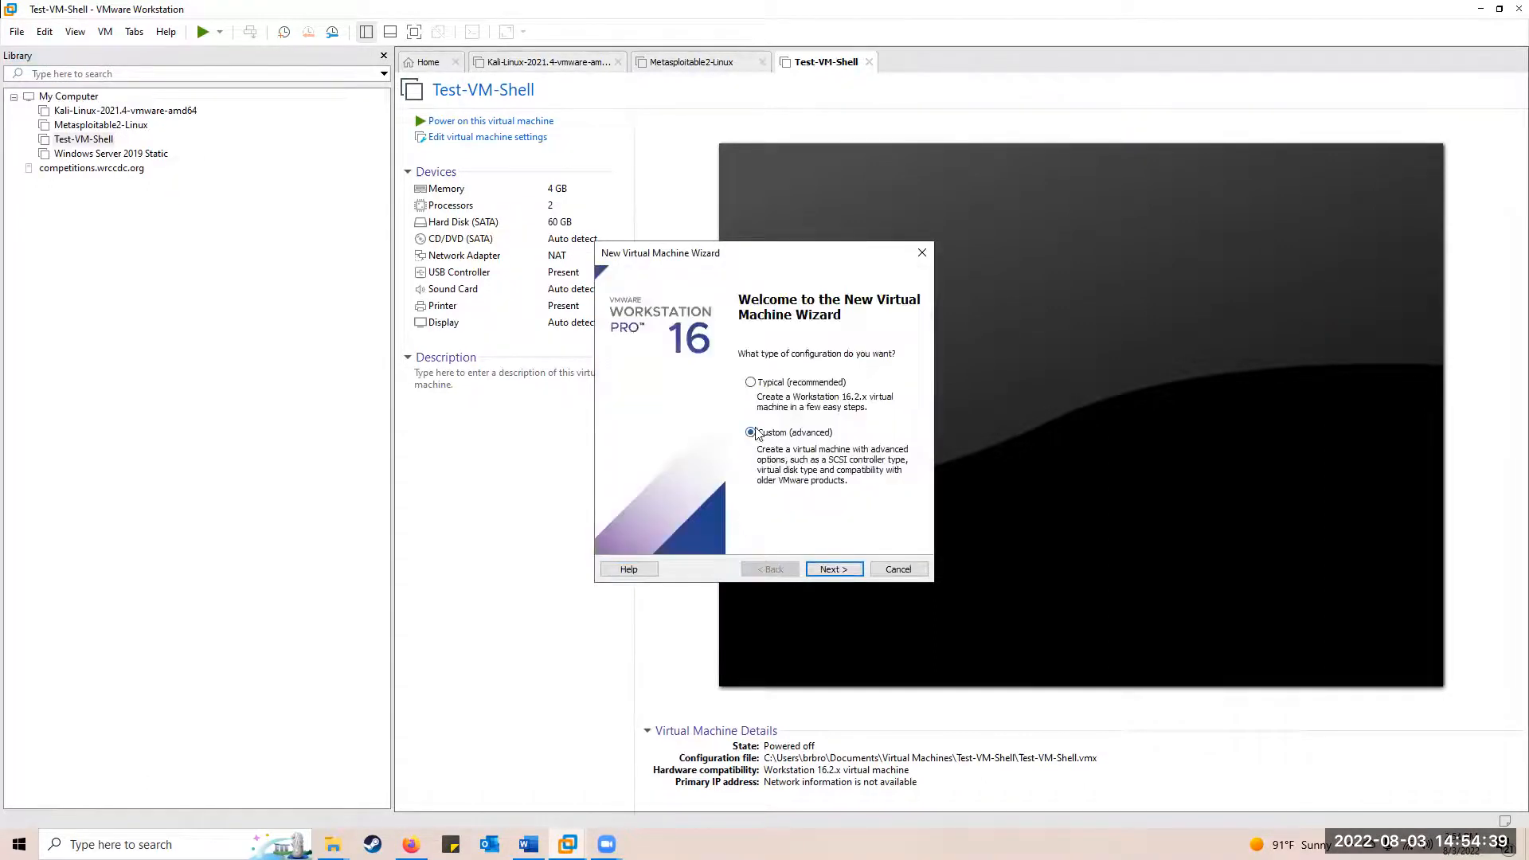
{"action": "left_click", "coordinate": [820, 567]}
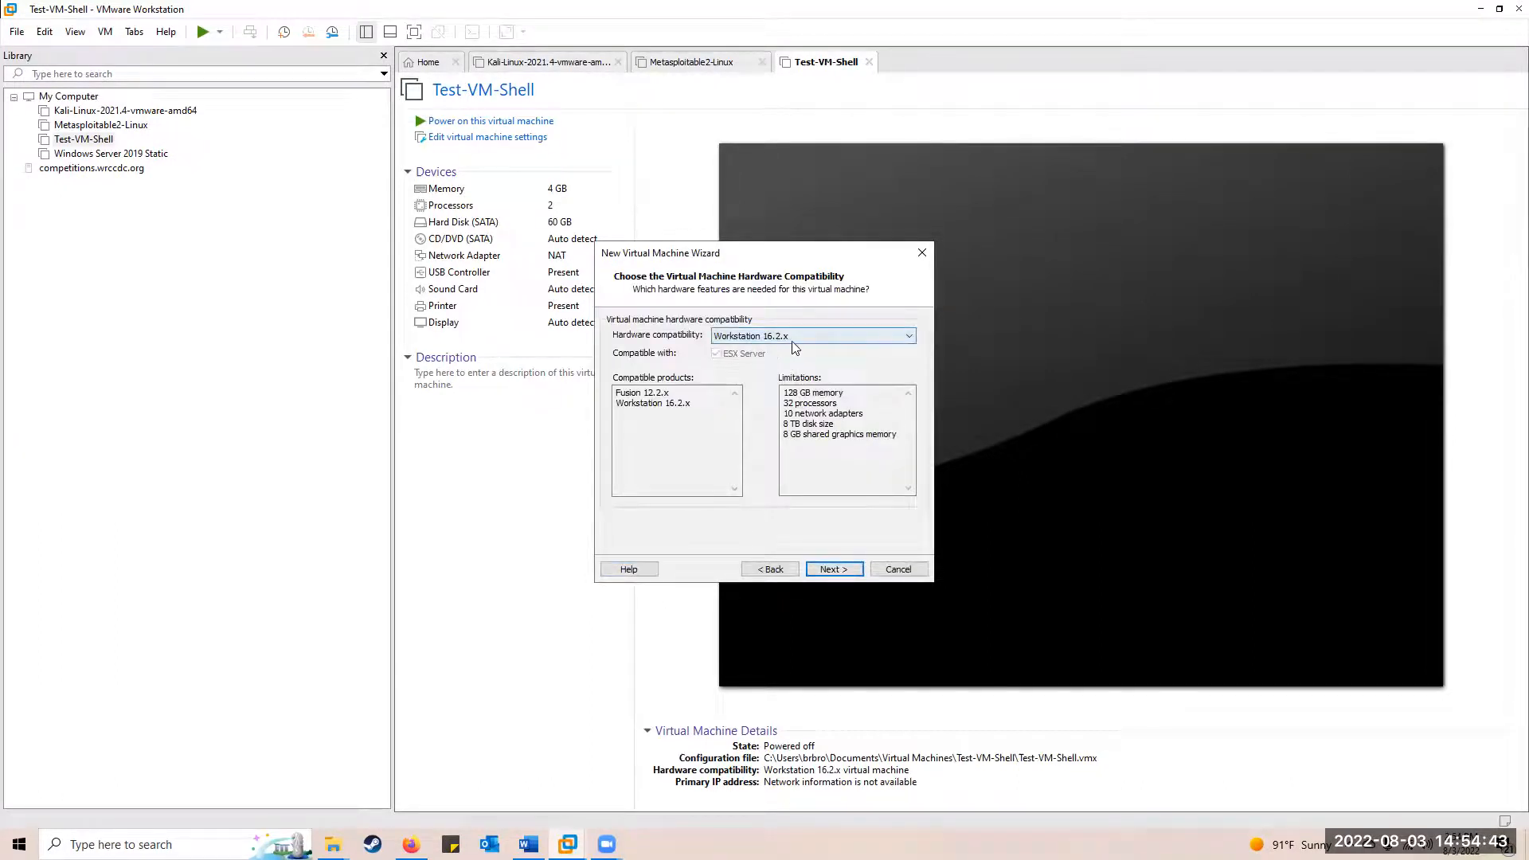
{"action": "left_click", "coordinate": [828, 573]}
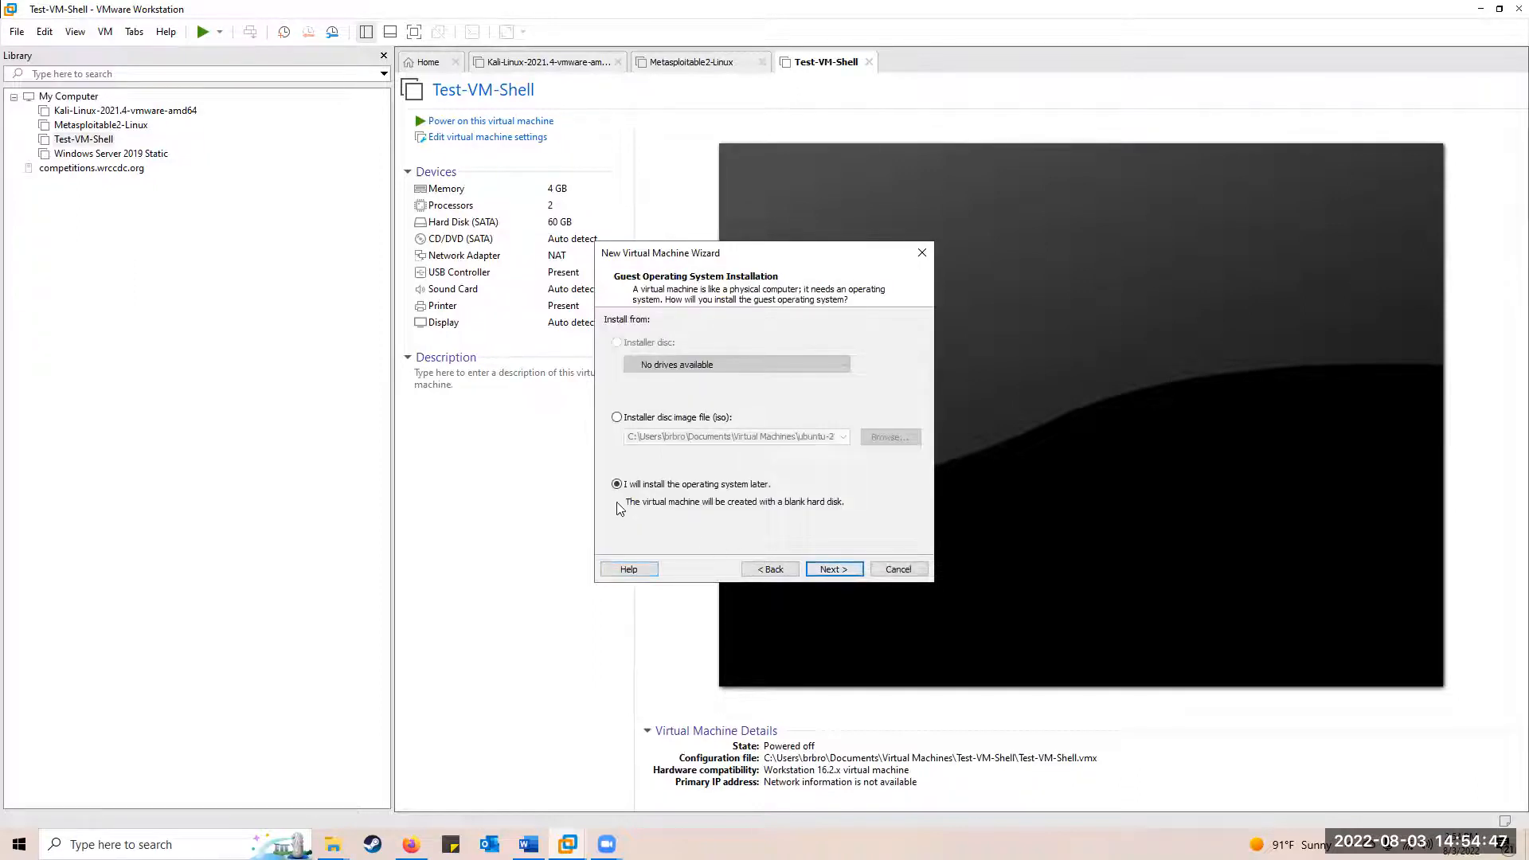
{"action": "left_click", "coordinate": [831, 571]}
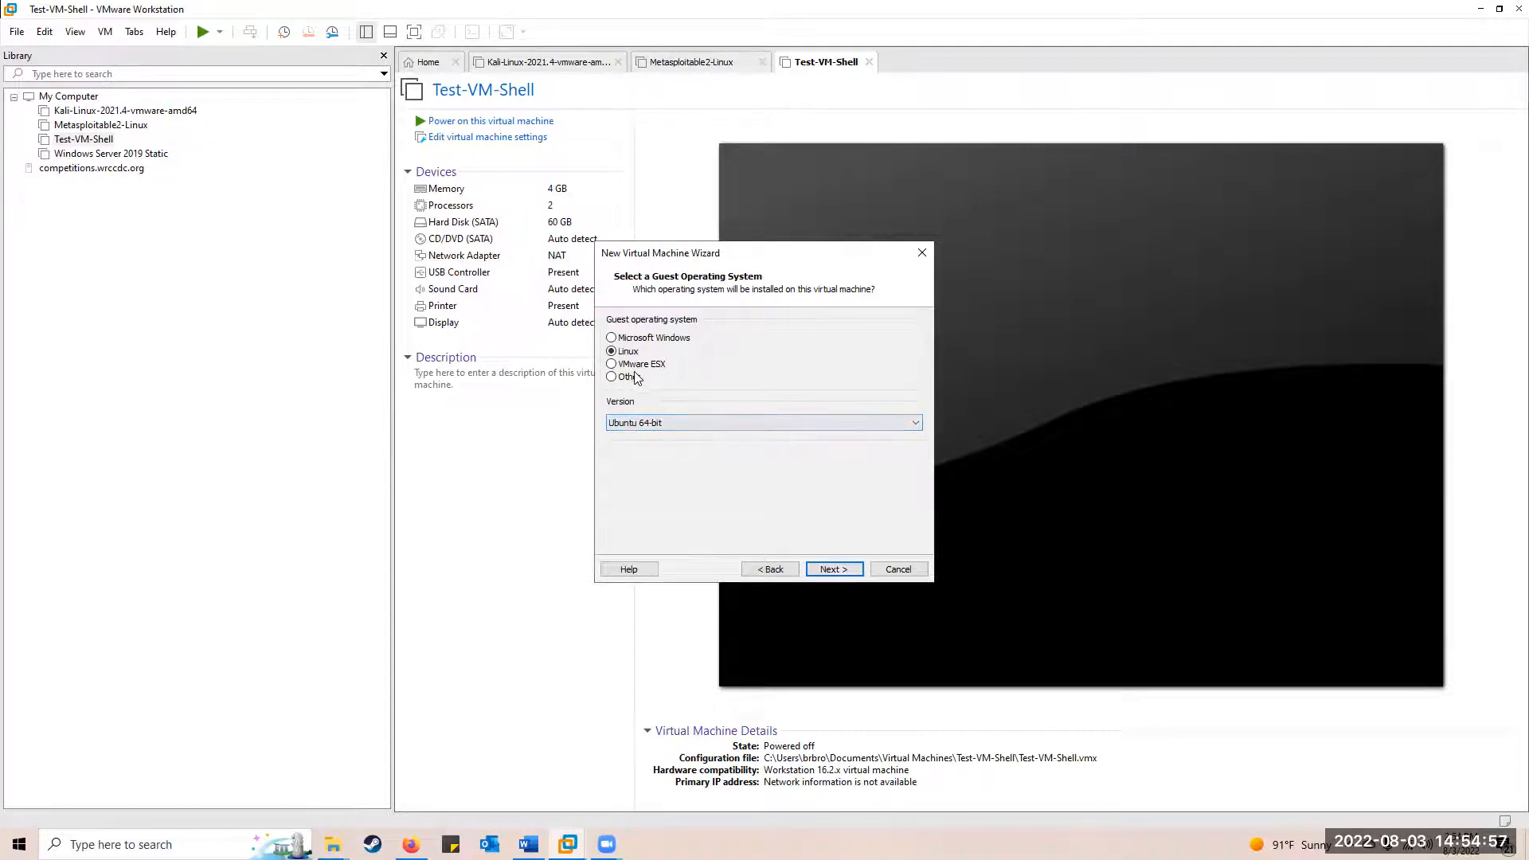
{"action": "left_click", "coordinate": [675, 420]}
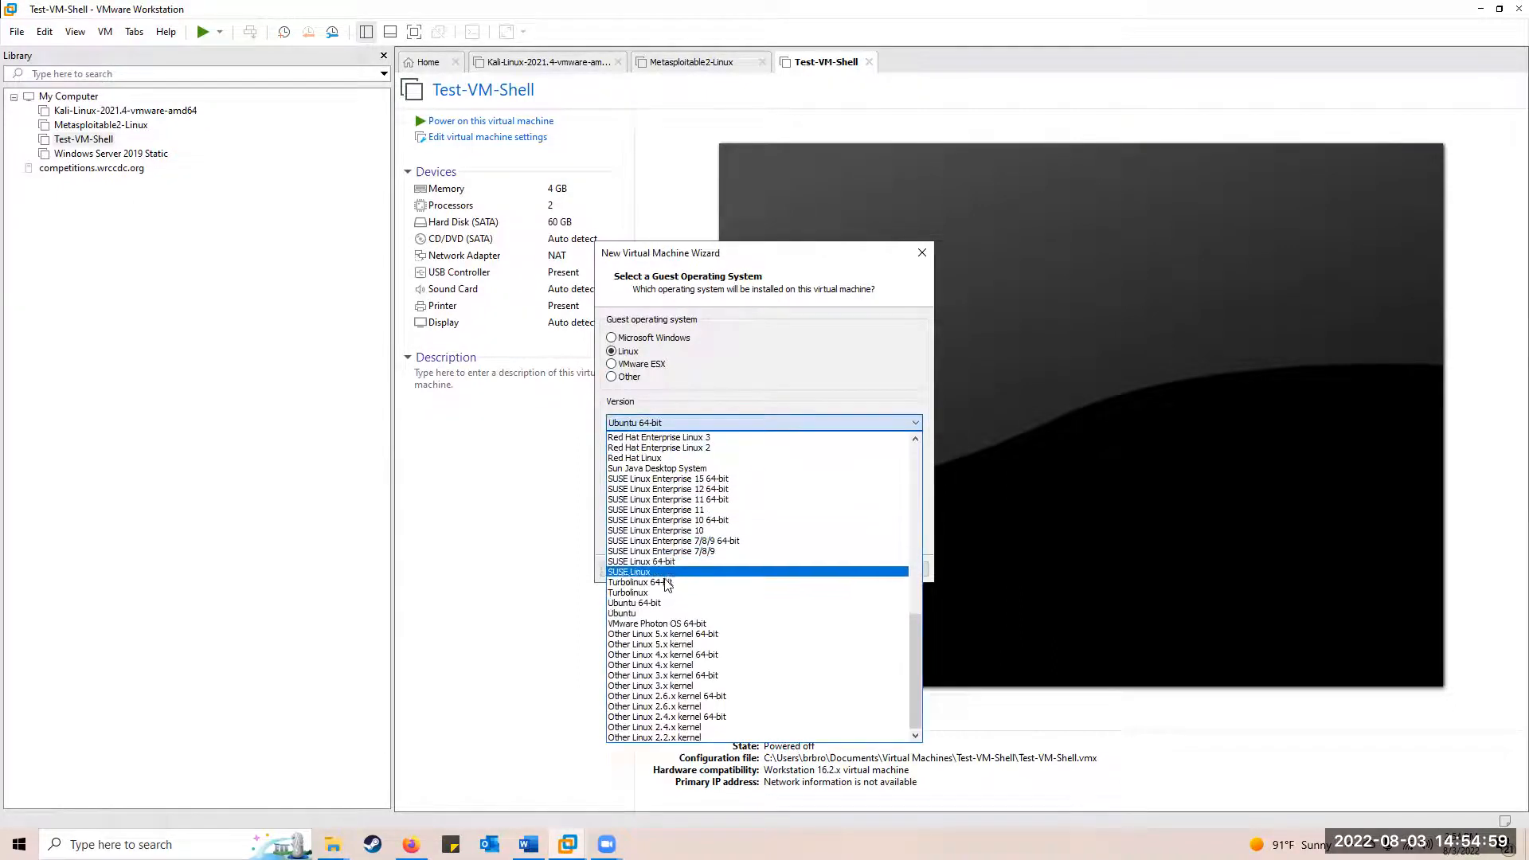
{"action": "left_click", "coordinate": [631, 615]}
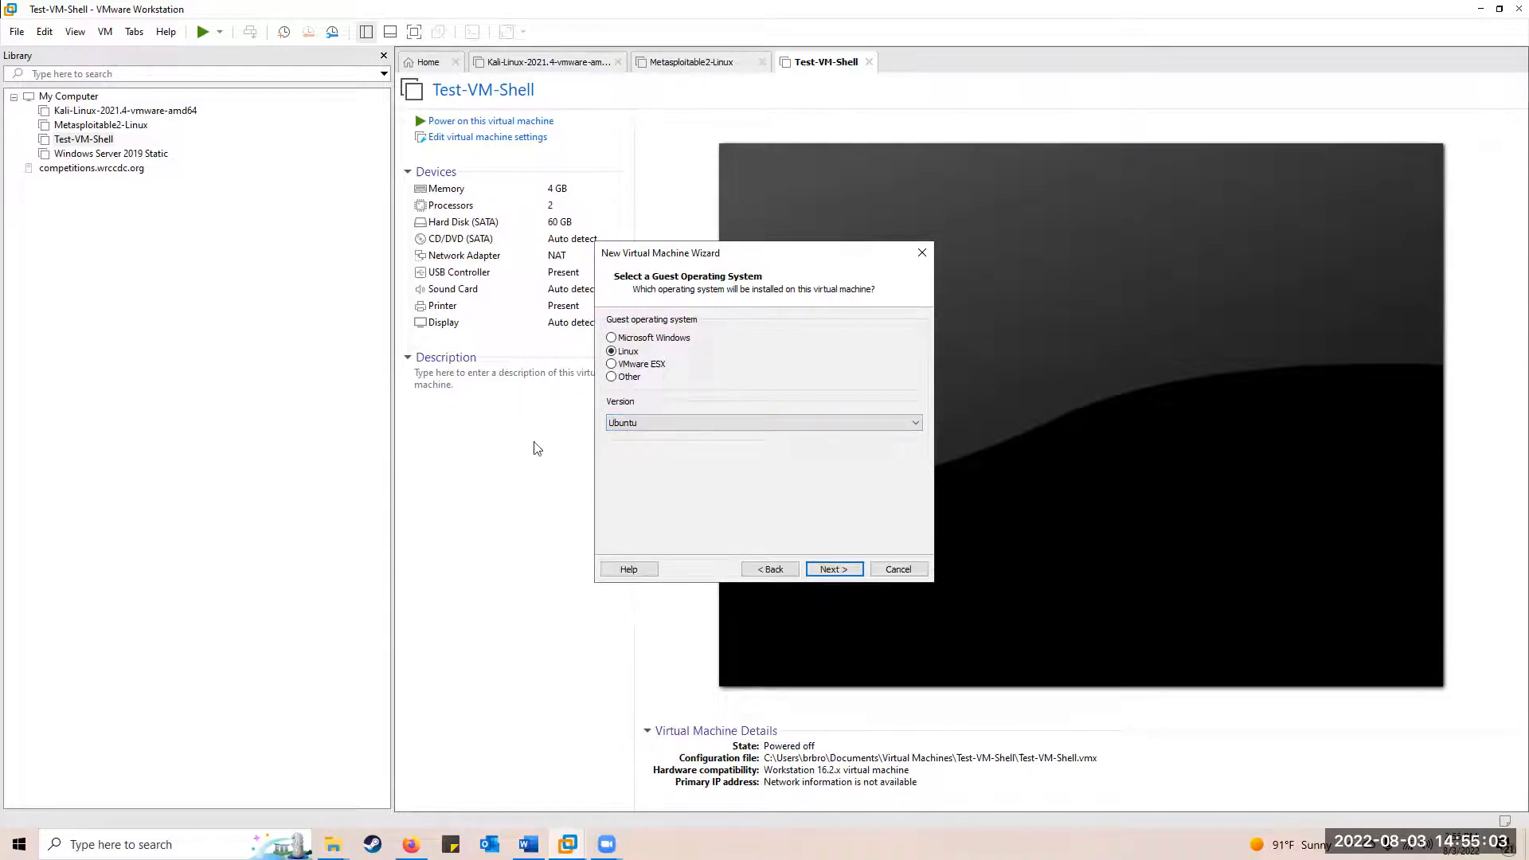
{"action": "left_click", "coordinate": [654, 418]}
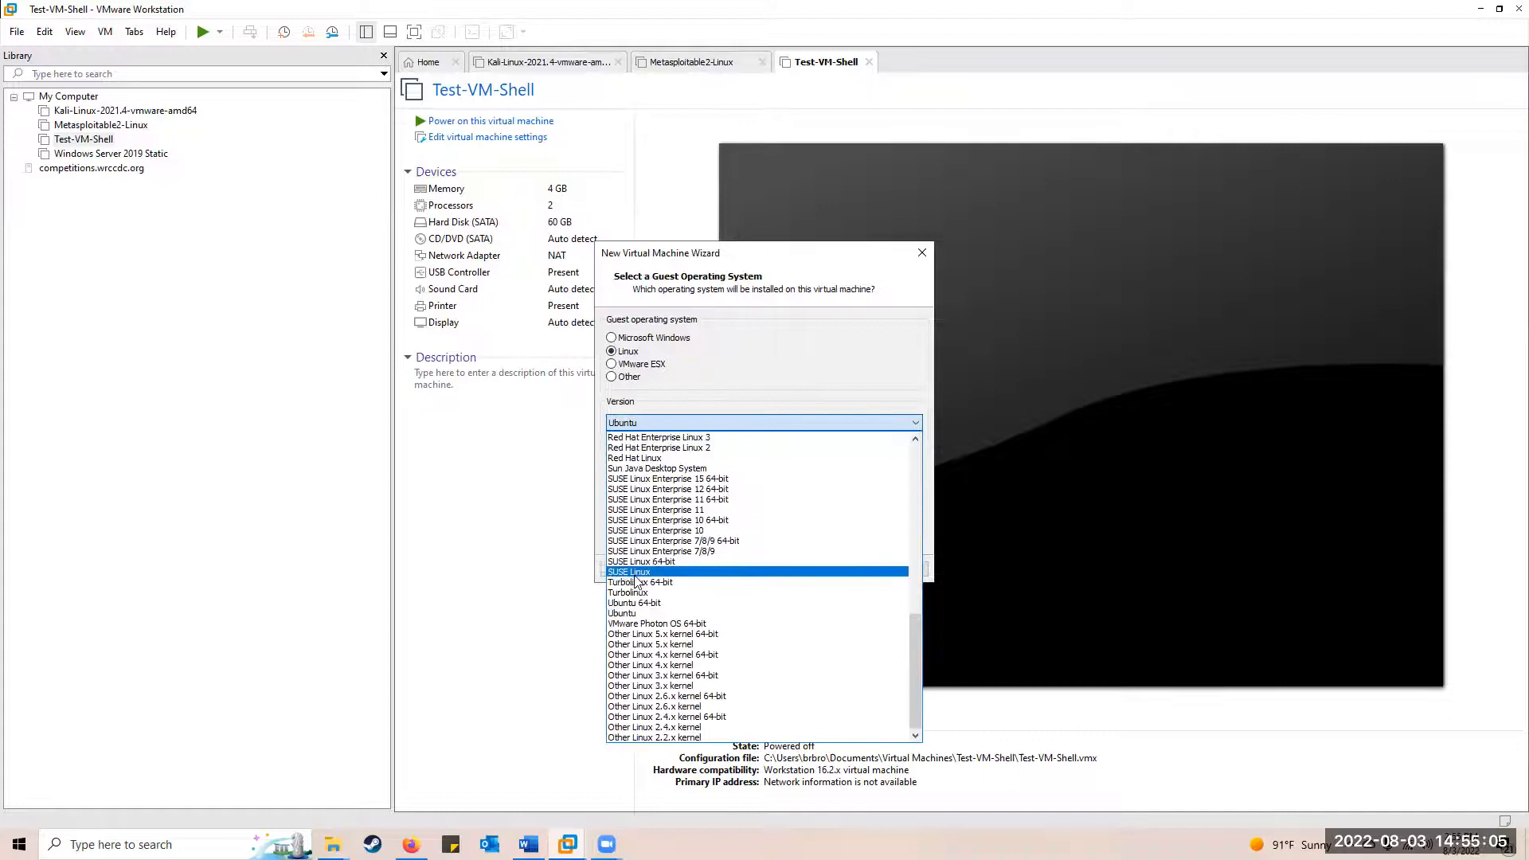
{"action": "left_click", "coordinate": [637, 603]}
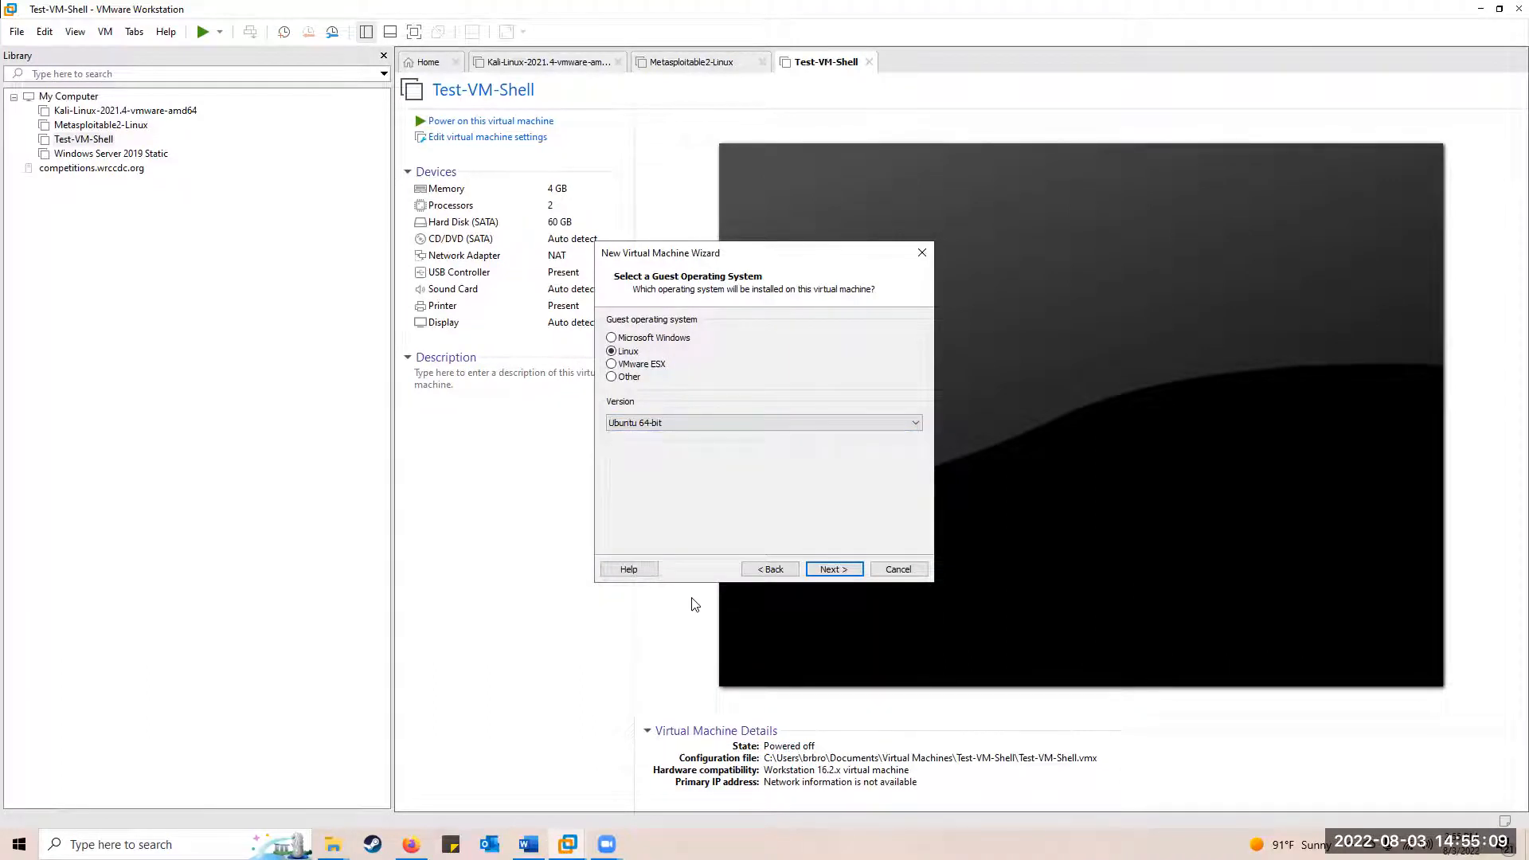
{"action": "left_click", "coordinate": [834, 571]}
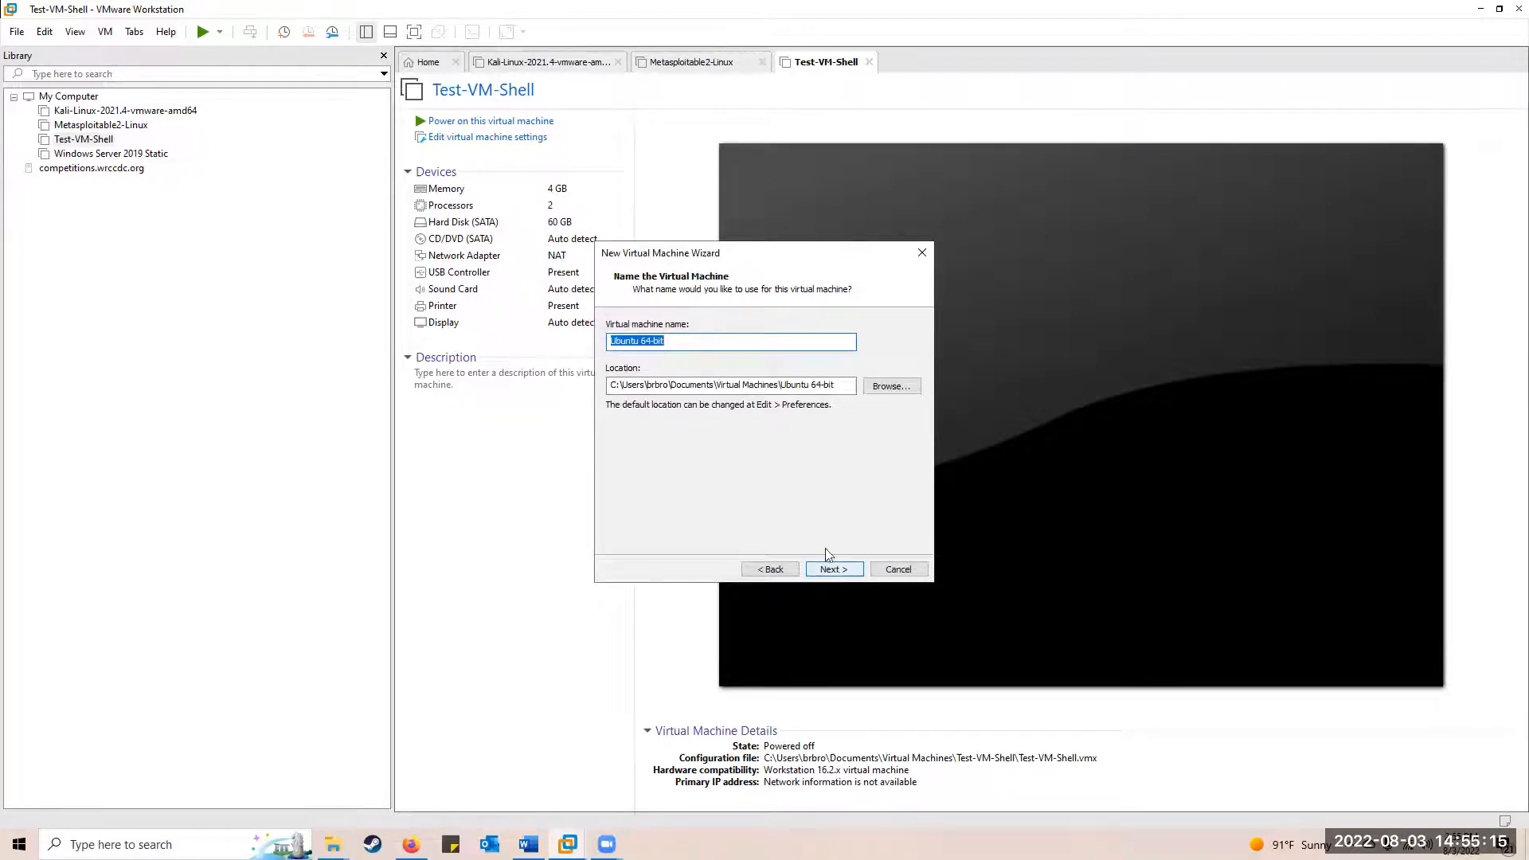
Name the VM and give it 1 processor with 2 cores per processor
{"action": "left_click", "coordinate": [687, 345]}
{"action": "left_click", "coordinate": [829, 570]}
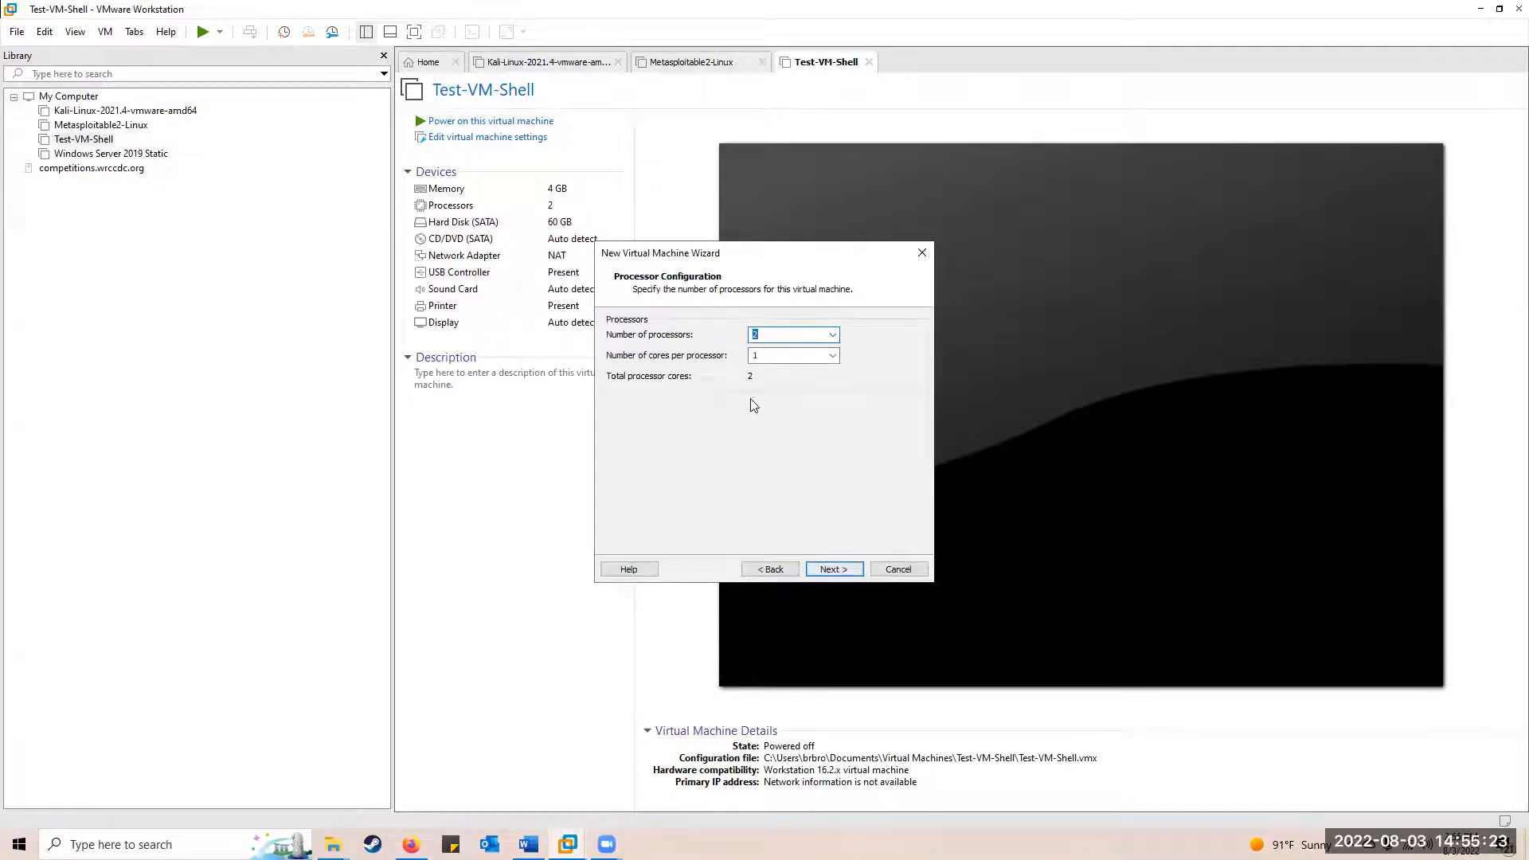
{"action": "left_click", "coordinate": [833, 335]}
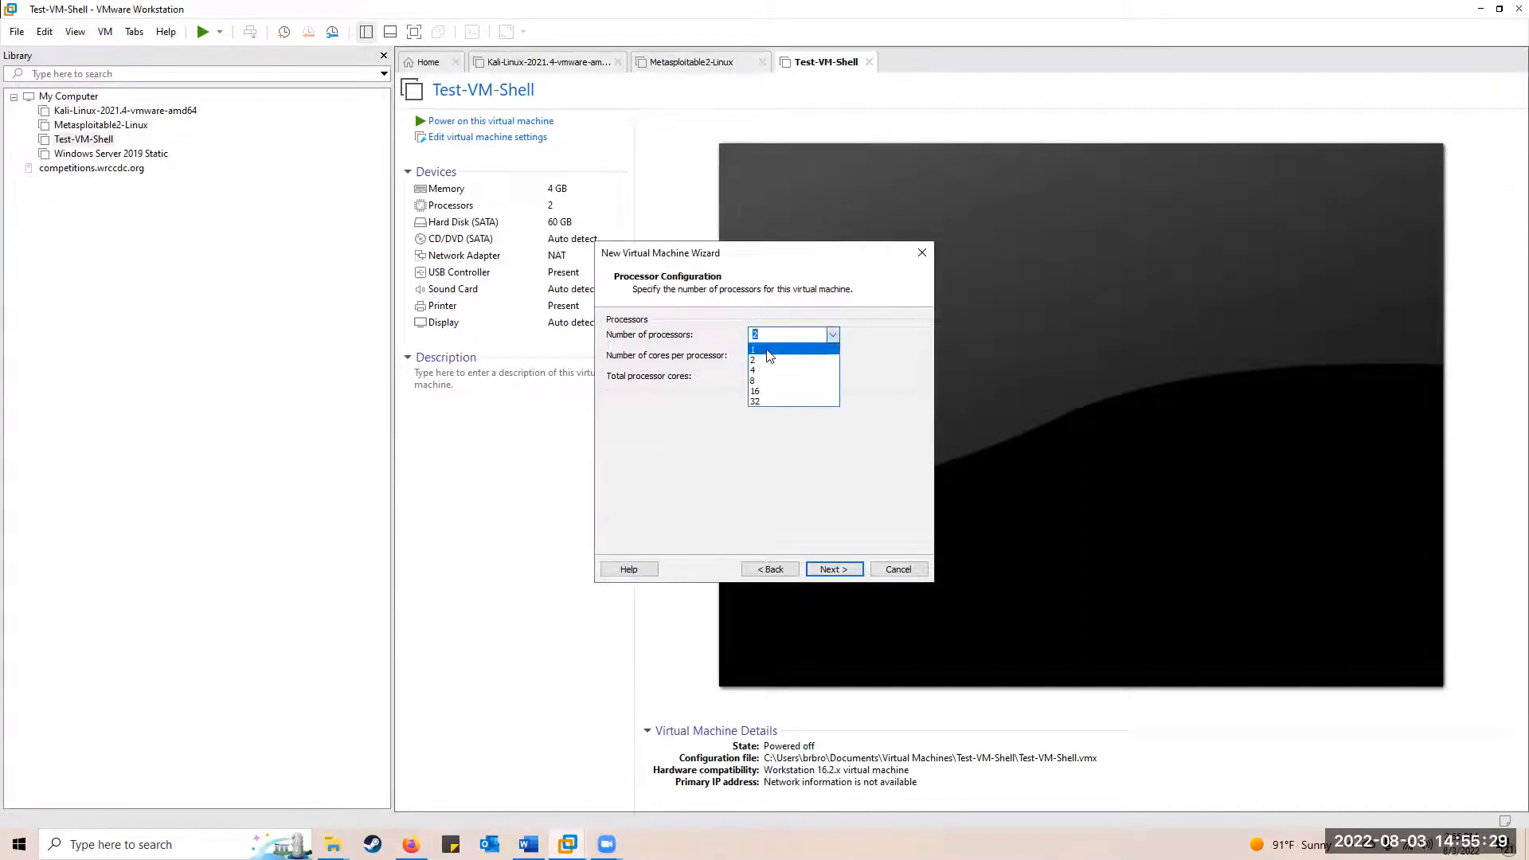
{"action": "left_click", "coordinate": [769, 349]}
{"action": "left_click", "coordinate": [835, 356]}
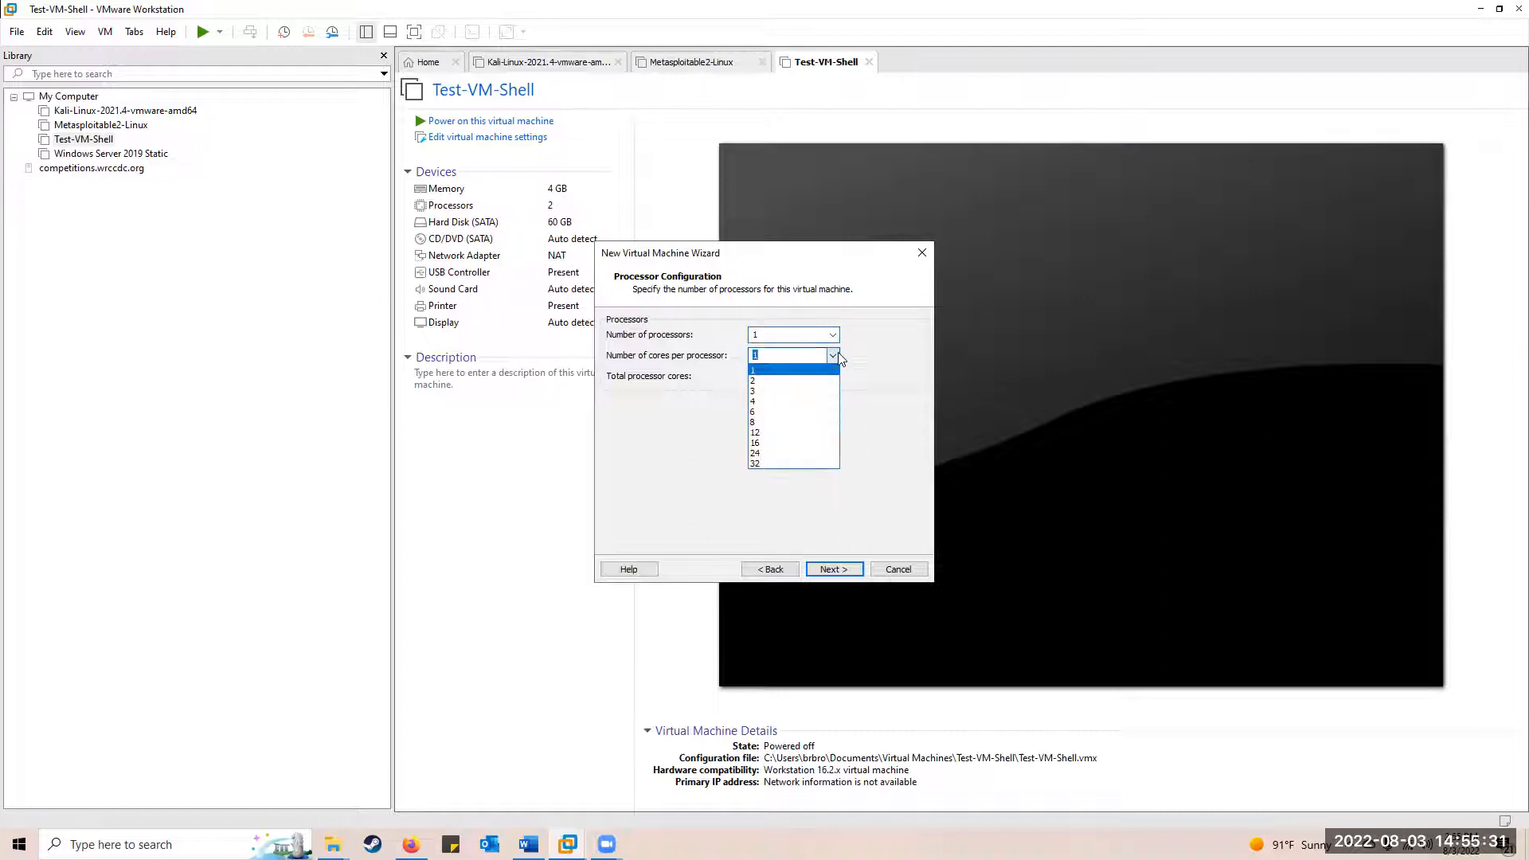
{"action": "left_click", "coordinate": [787, 381]}
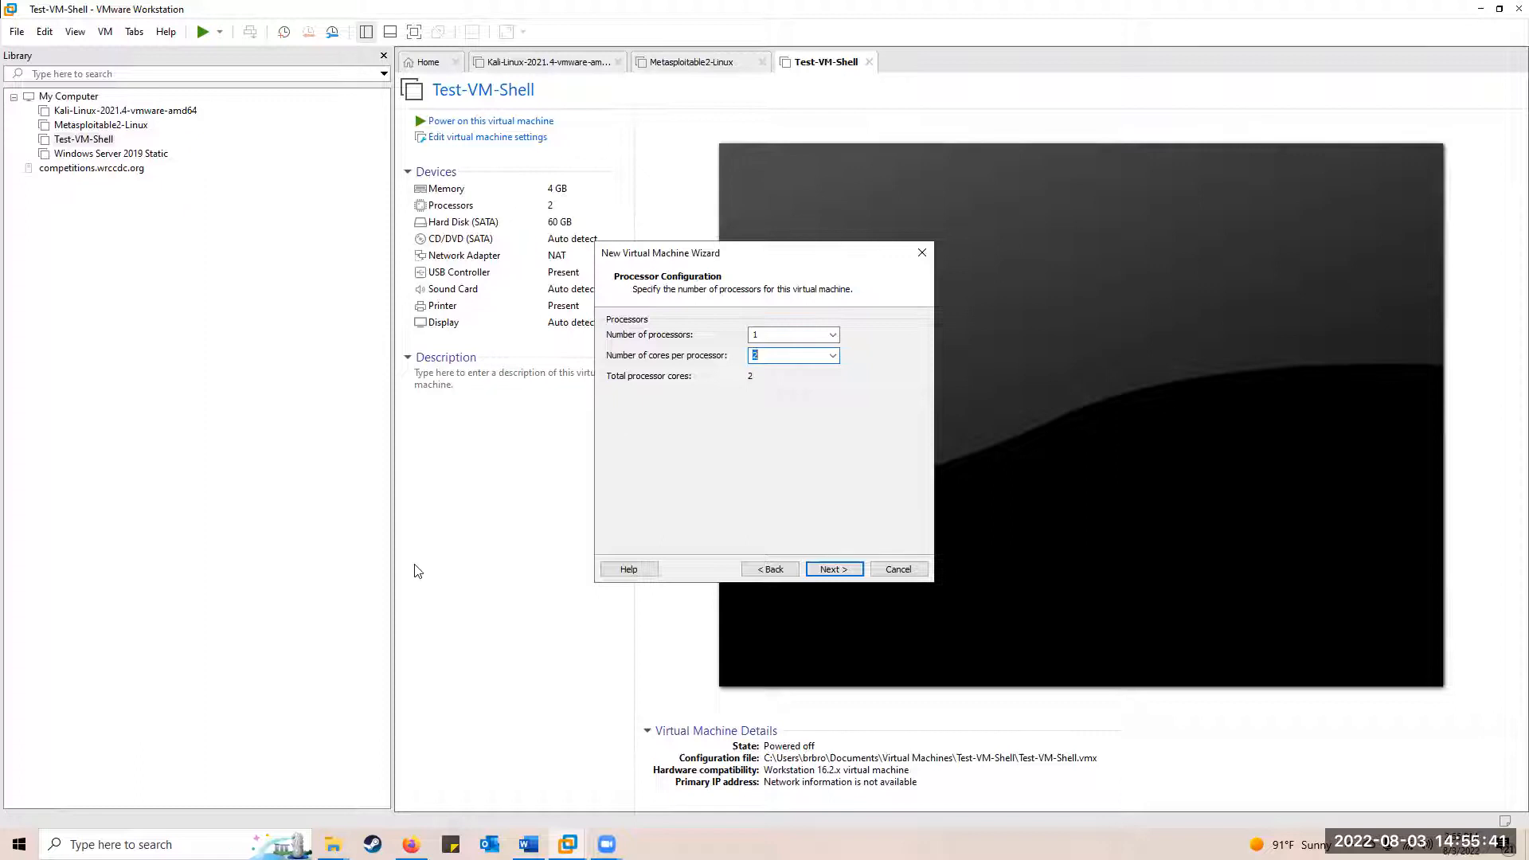
{"action": "left_click", "coordinate": [828, 570]}
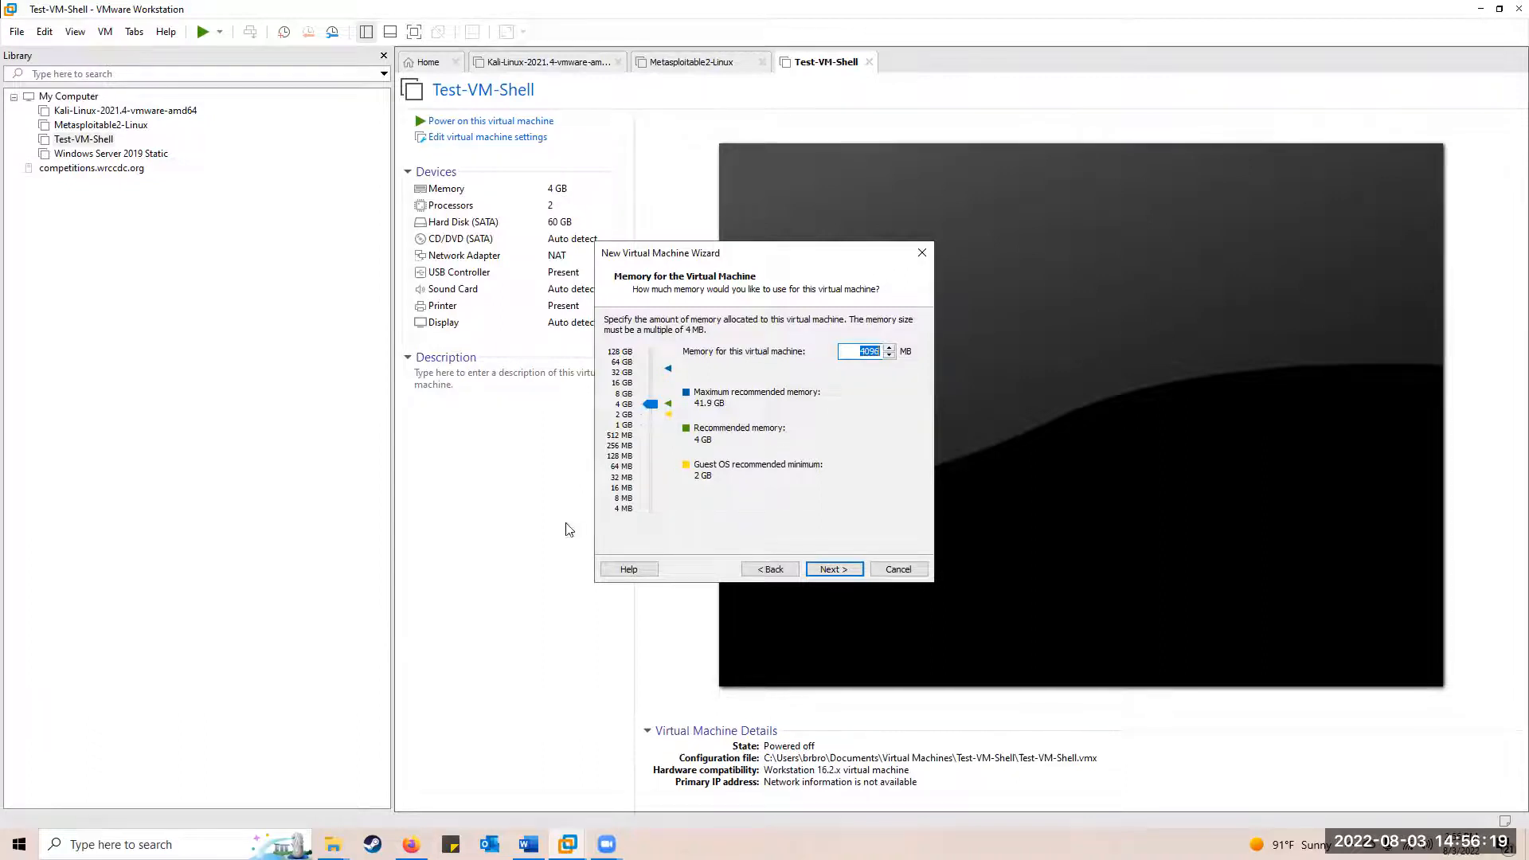
Accept 4096 MB memory, NAT, LSI Logic, SCSI and a new 20 GB Ubuntu.vmdk disk, then finish
{"action": "left_click", "coordinate": [839, 569]}
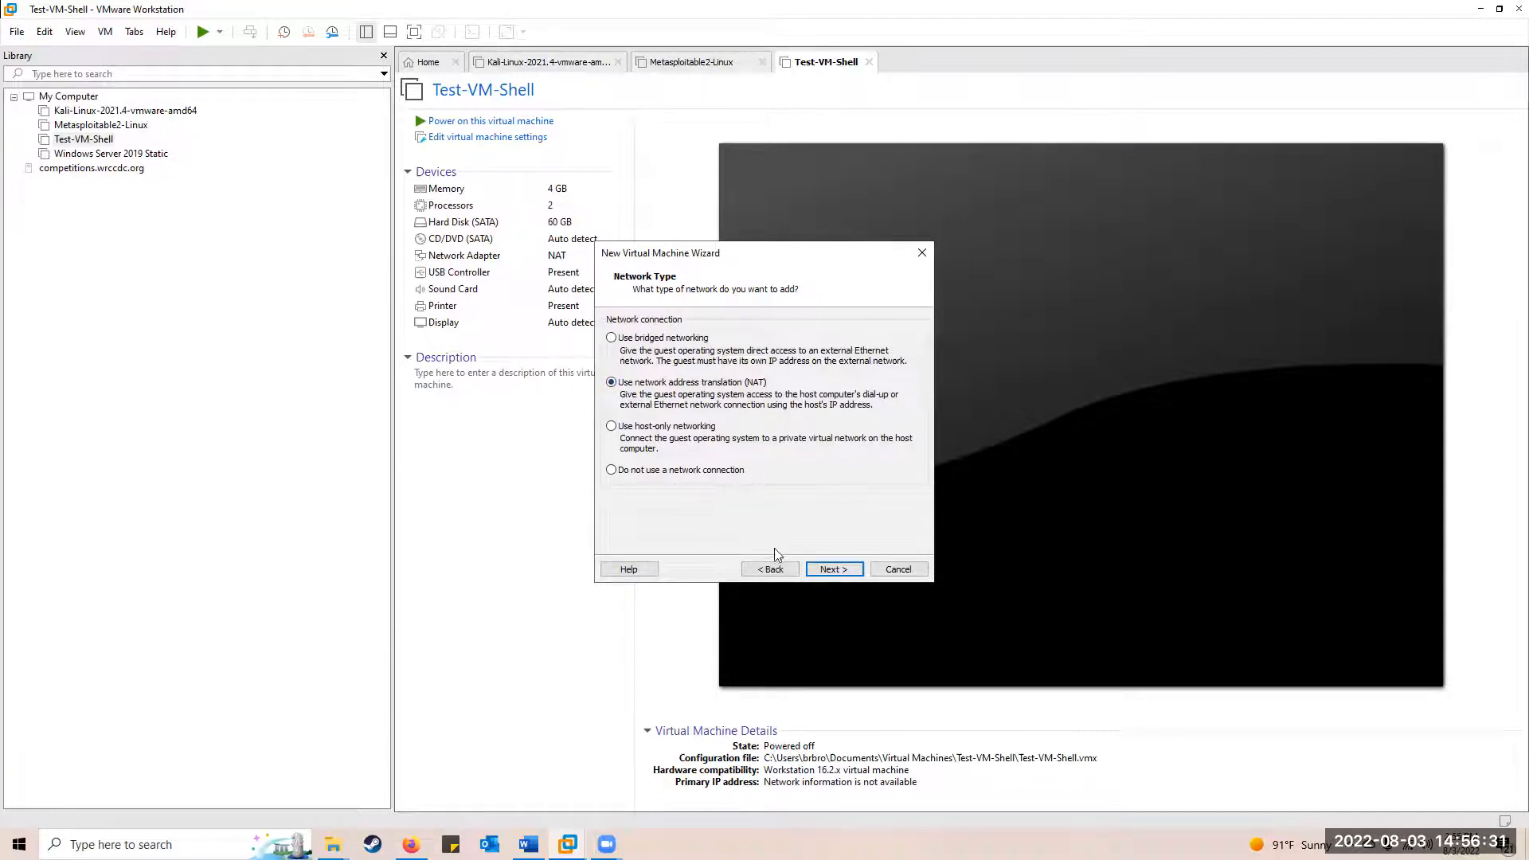
{"action": "left_click", "coordinate": [829, 570]}
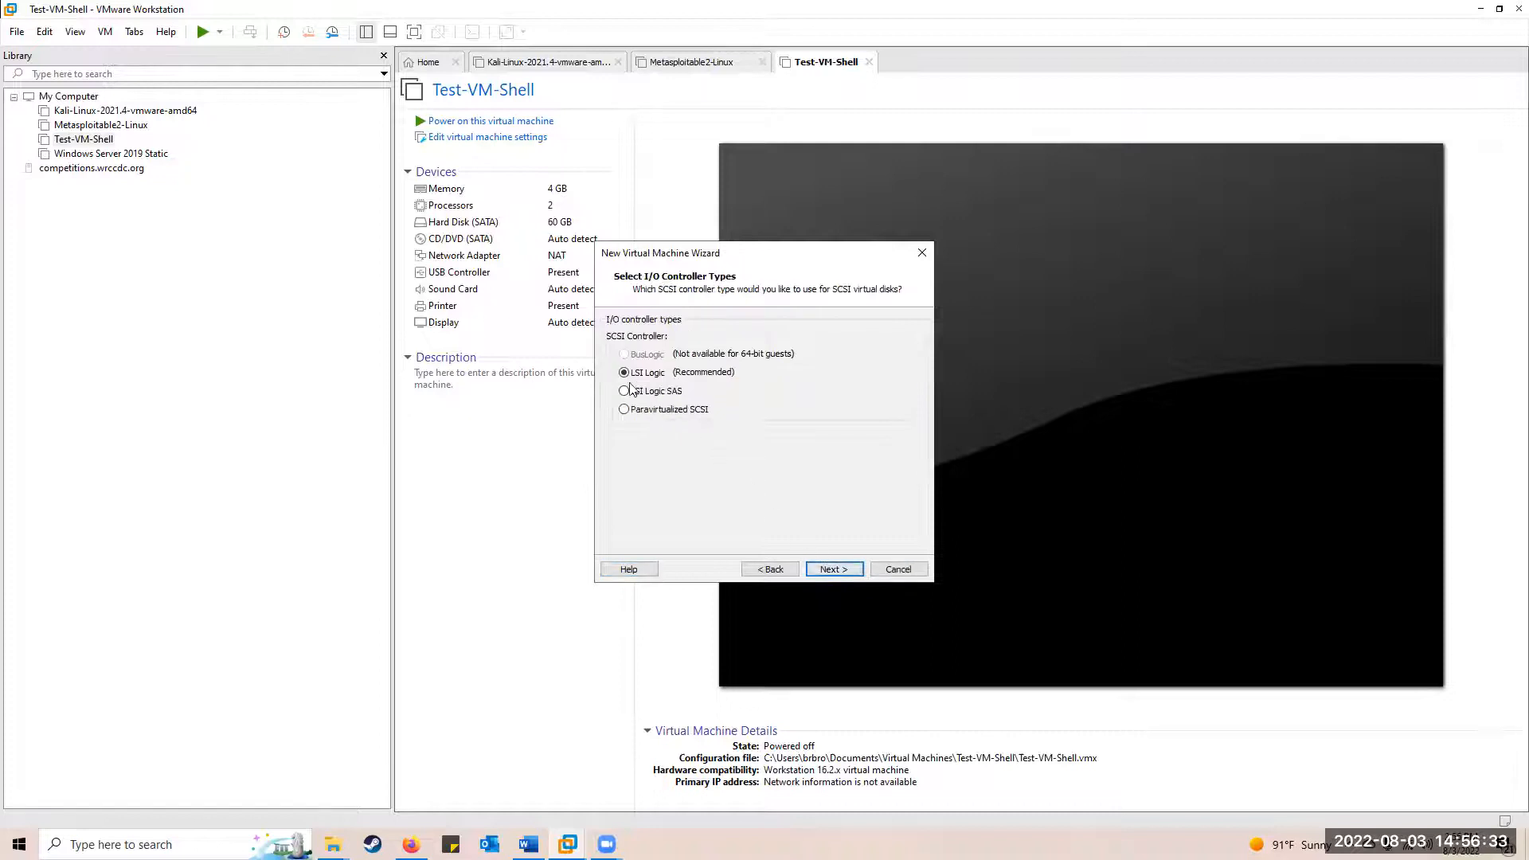
{"action": "left_click", "coordinate": [829, 570]}
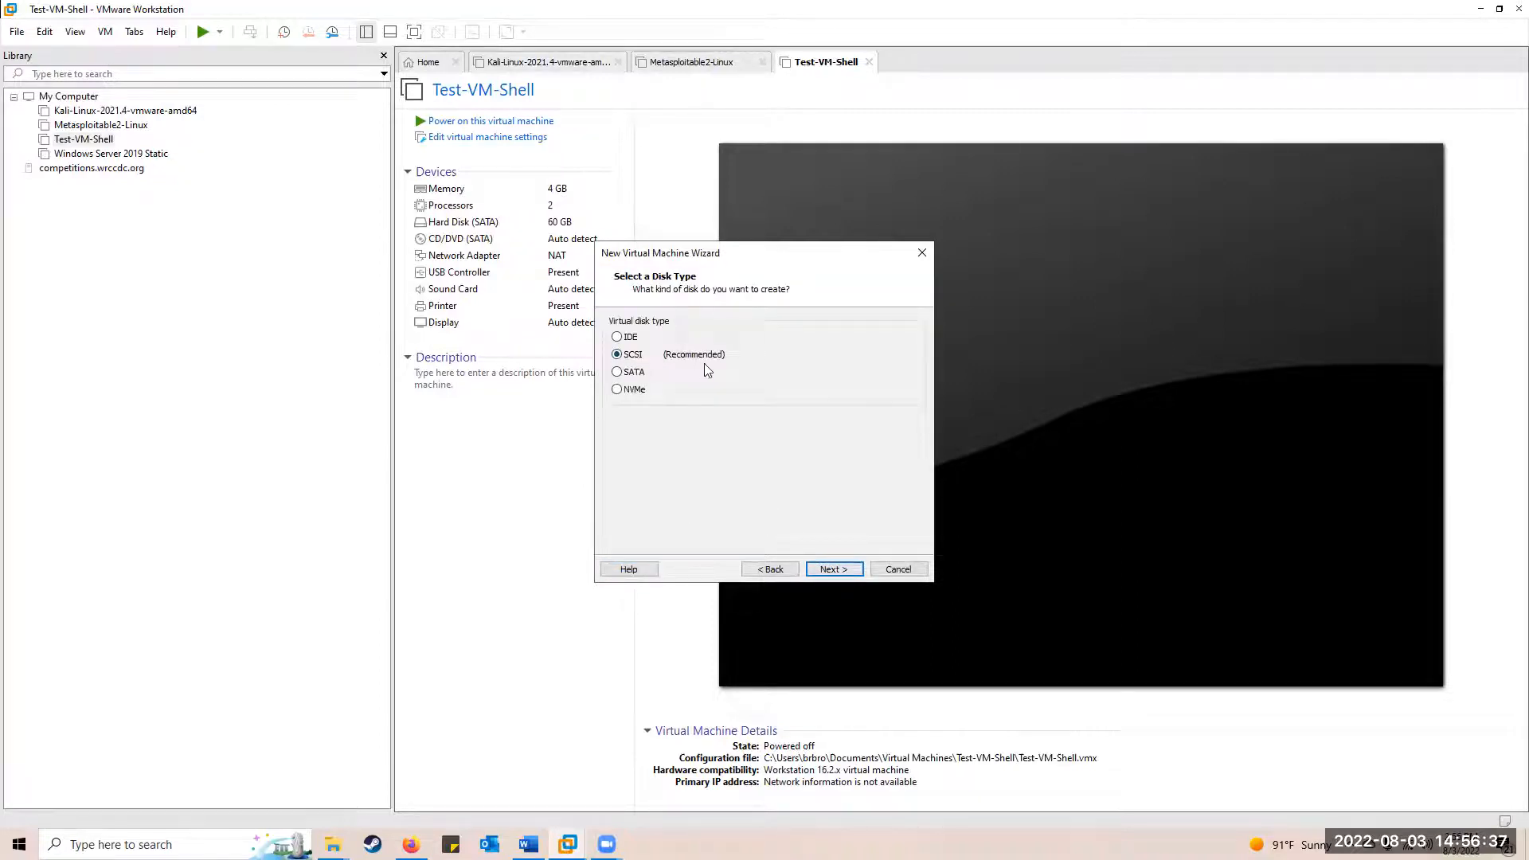
{"action": "left_click", "coordinate": [835, 565]}
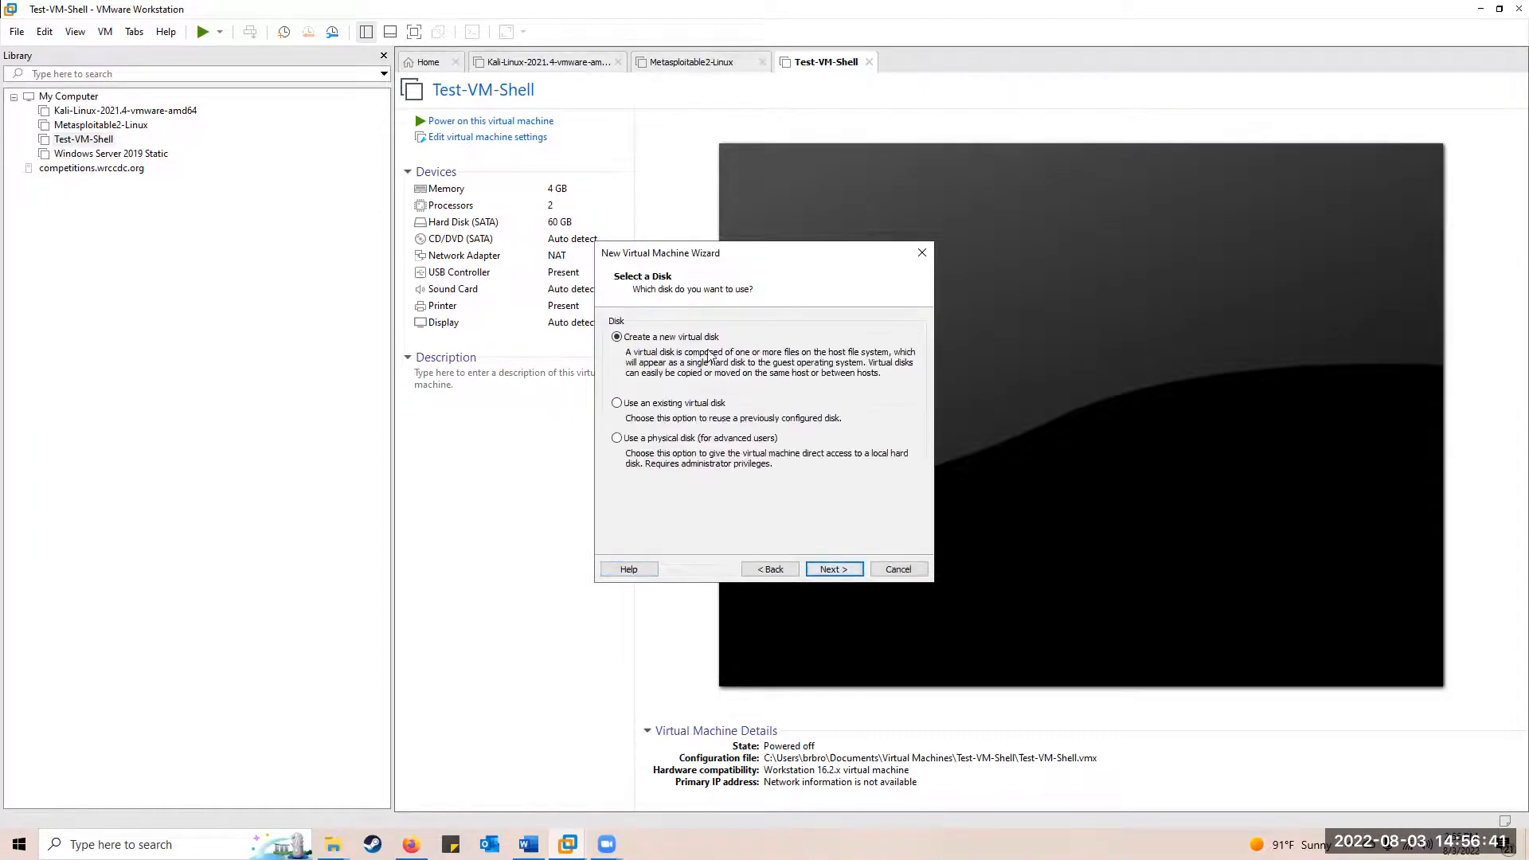
{"action": "left_click", "coordinate": [830, 570]}
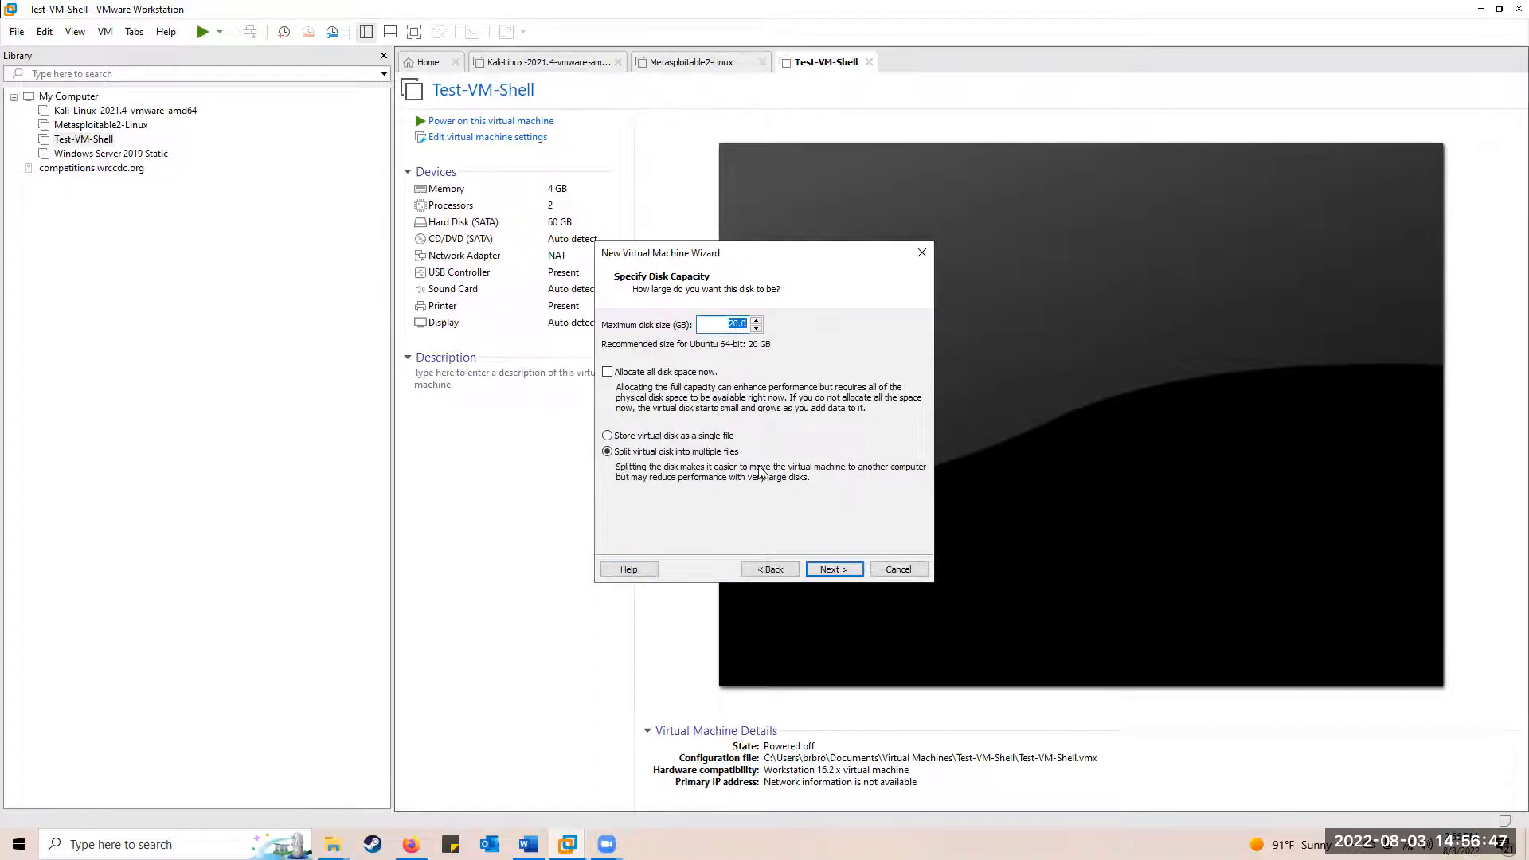
{"action": "left_click", "coordinate": [835, 568]}
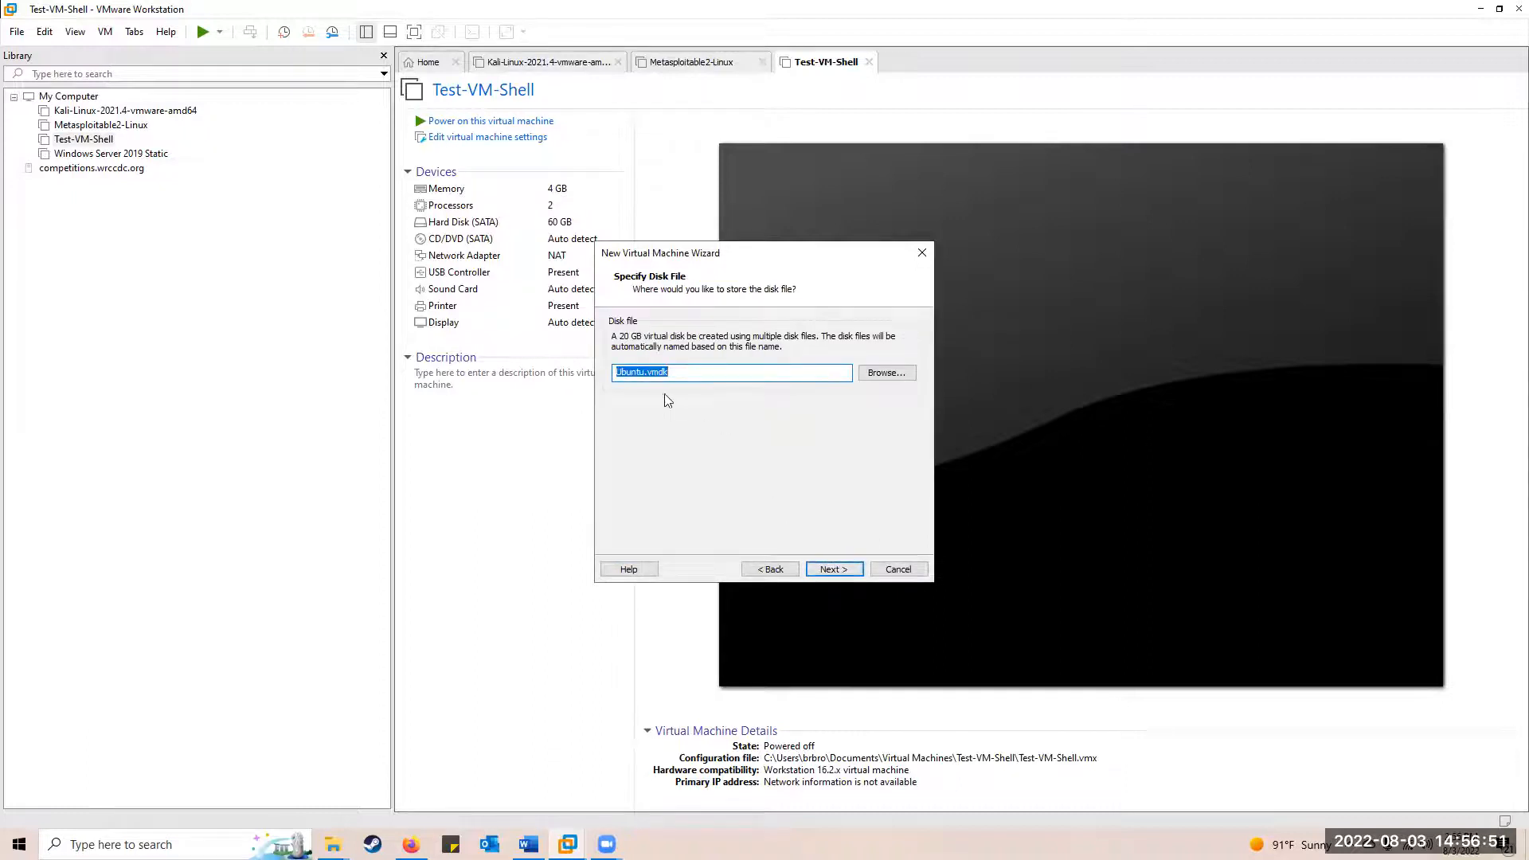
{"action": "left_click", "coordinate": [835, 569]}
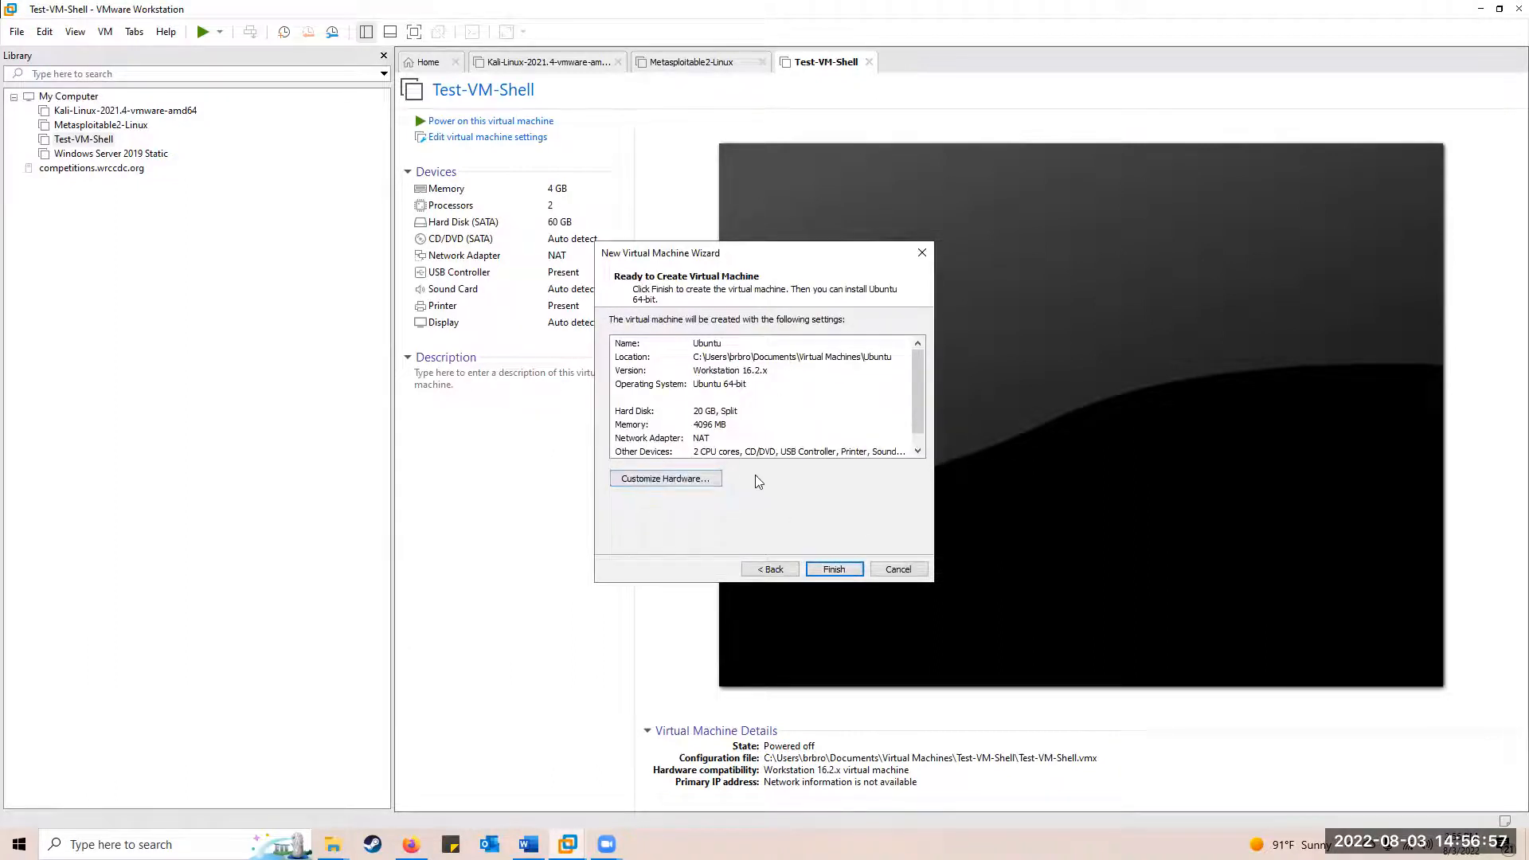
{"action": "left_click", "coordinate": [830, 569]}
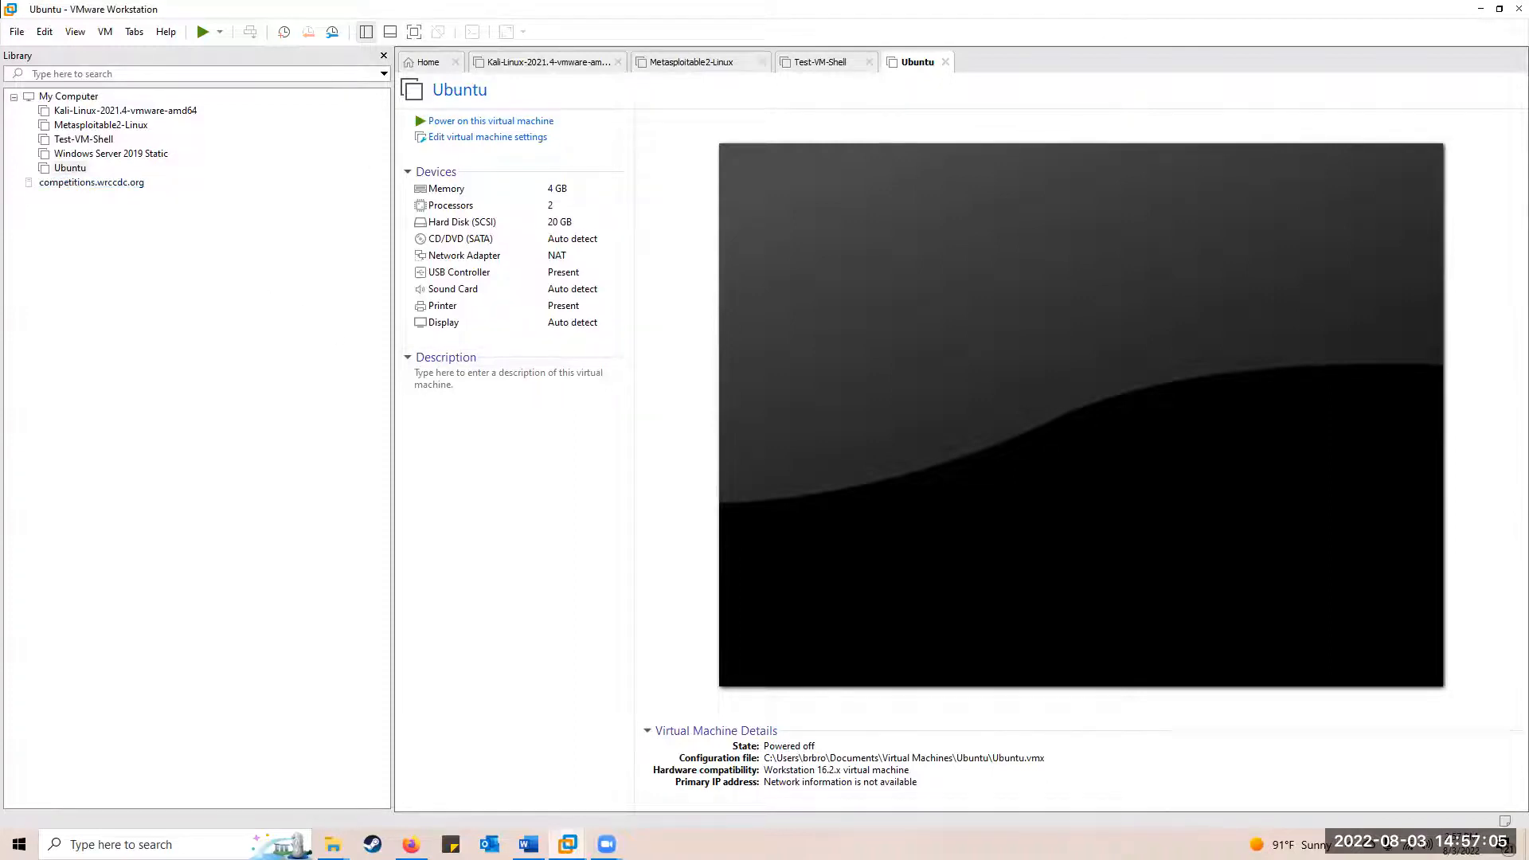
{"action": "left_click", "coordinate": [411, 844]}
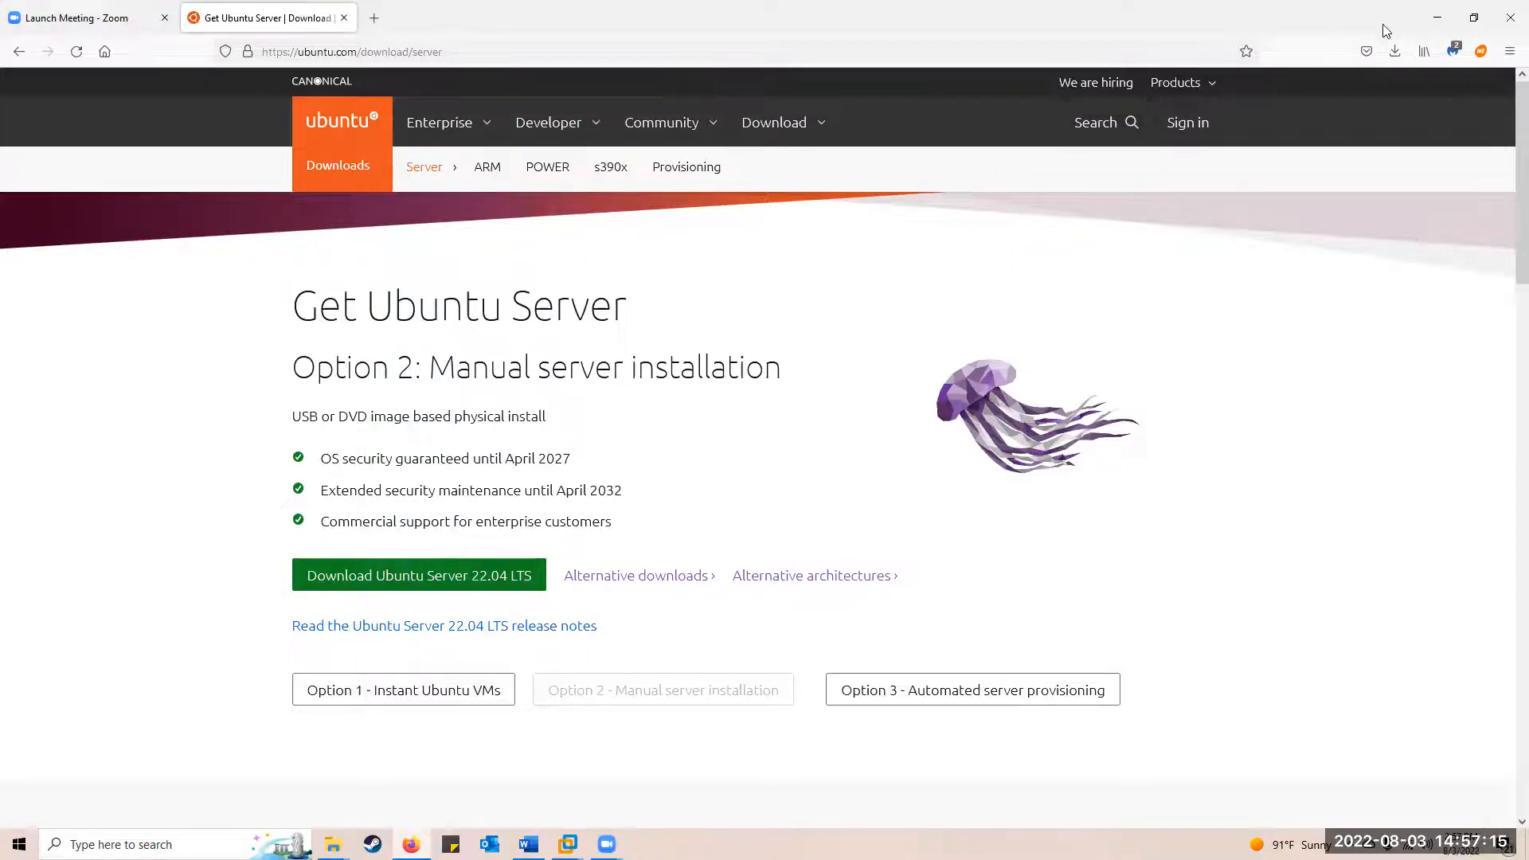
{"action": "left_click", "coordinate": [1440, 17]}
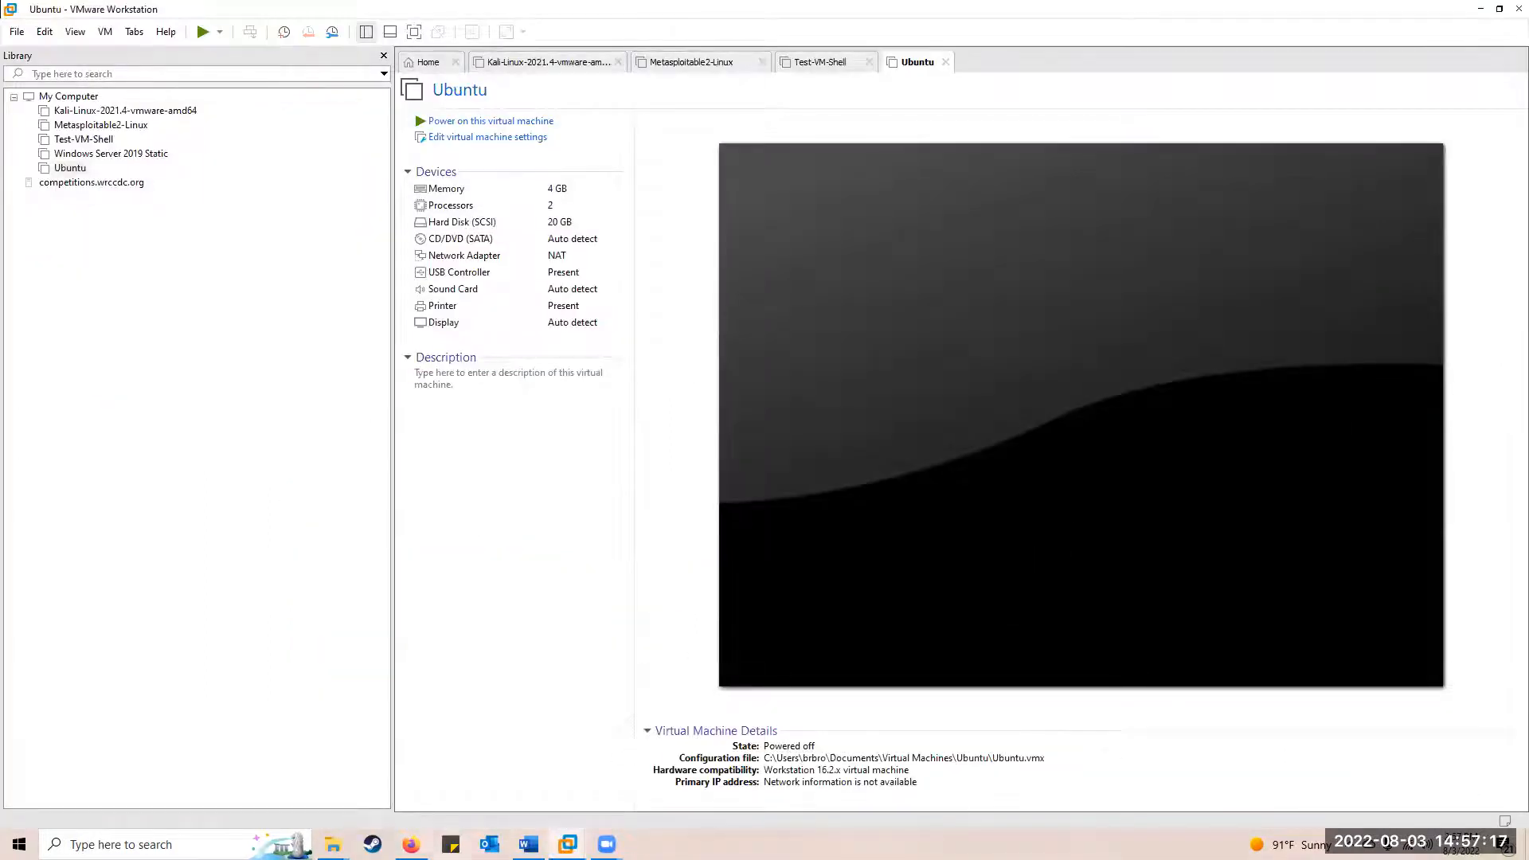
{"action": "mouse_move", "coordinate": [333, 844]}
{"action": "left_click", "coordinate": [389, 801]}
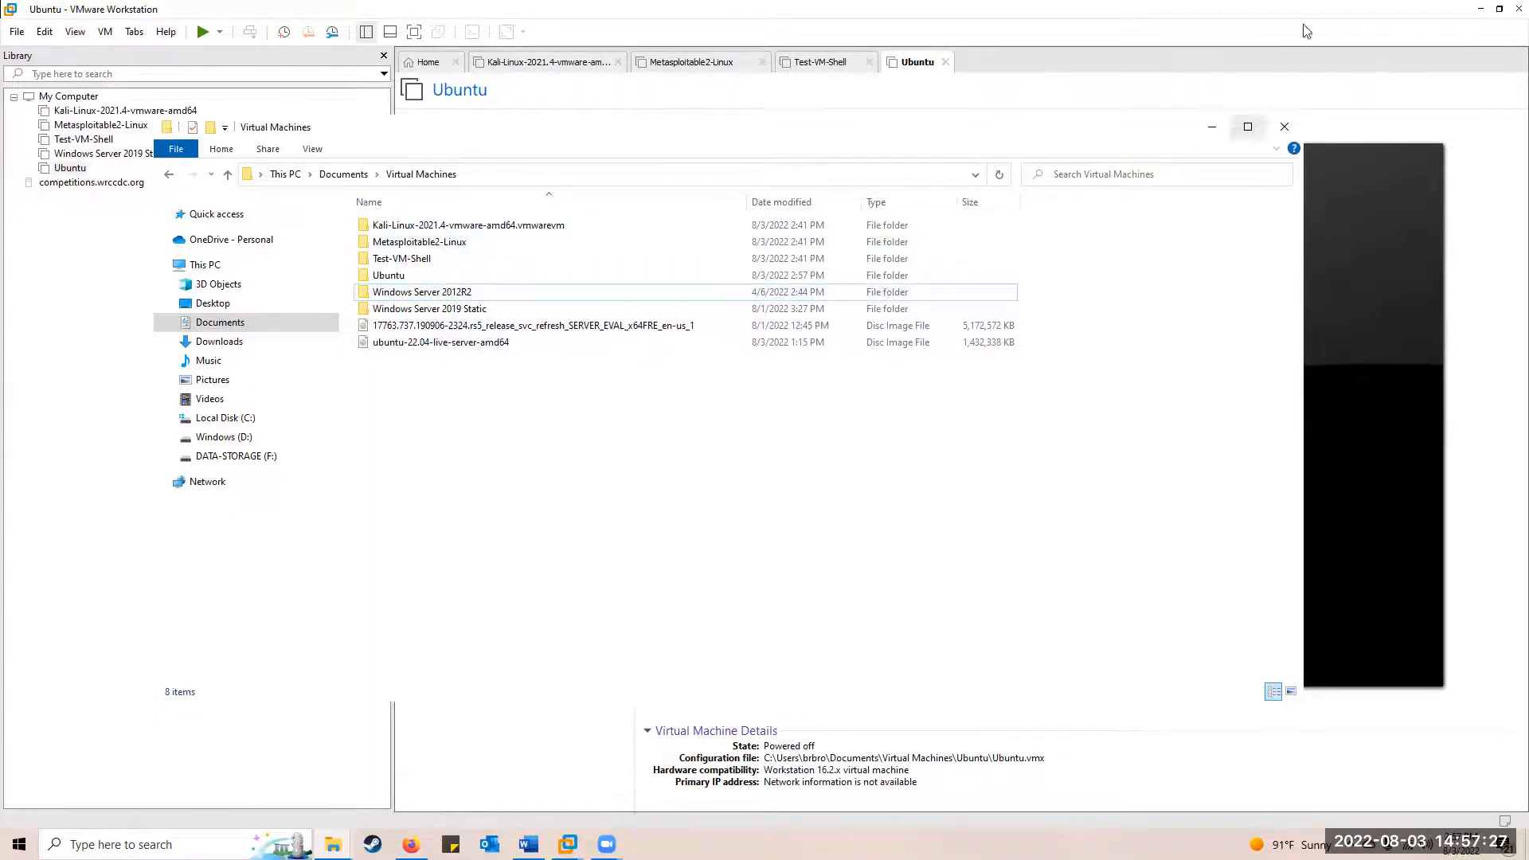
{"action": "left_click", "coordinate": [1481, 8]}
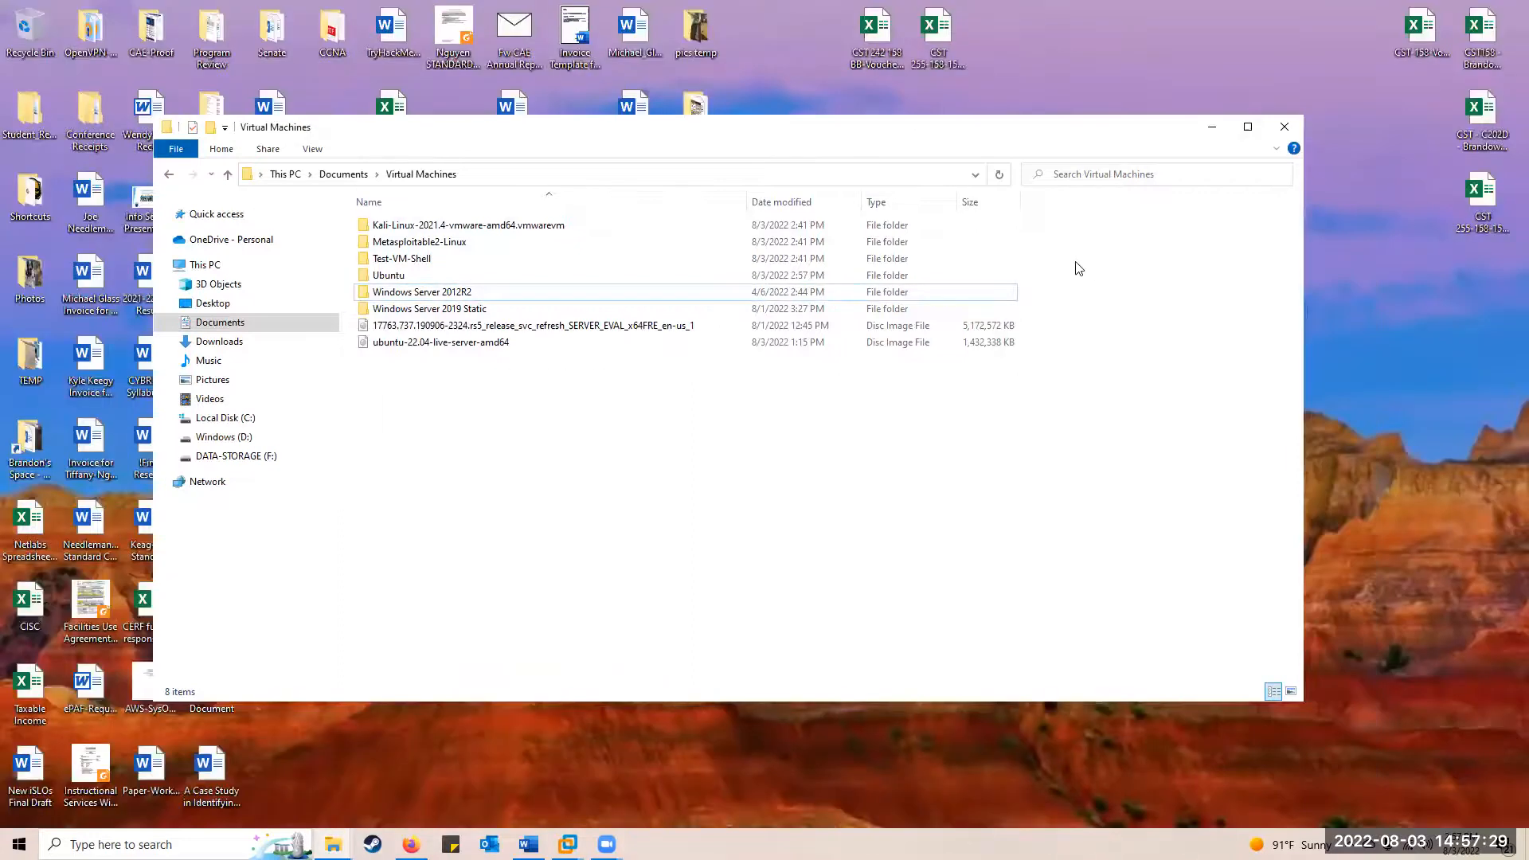
{"action": "left_click", "coordinate": [1213, 128]}
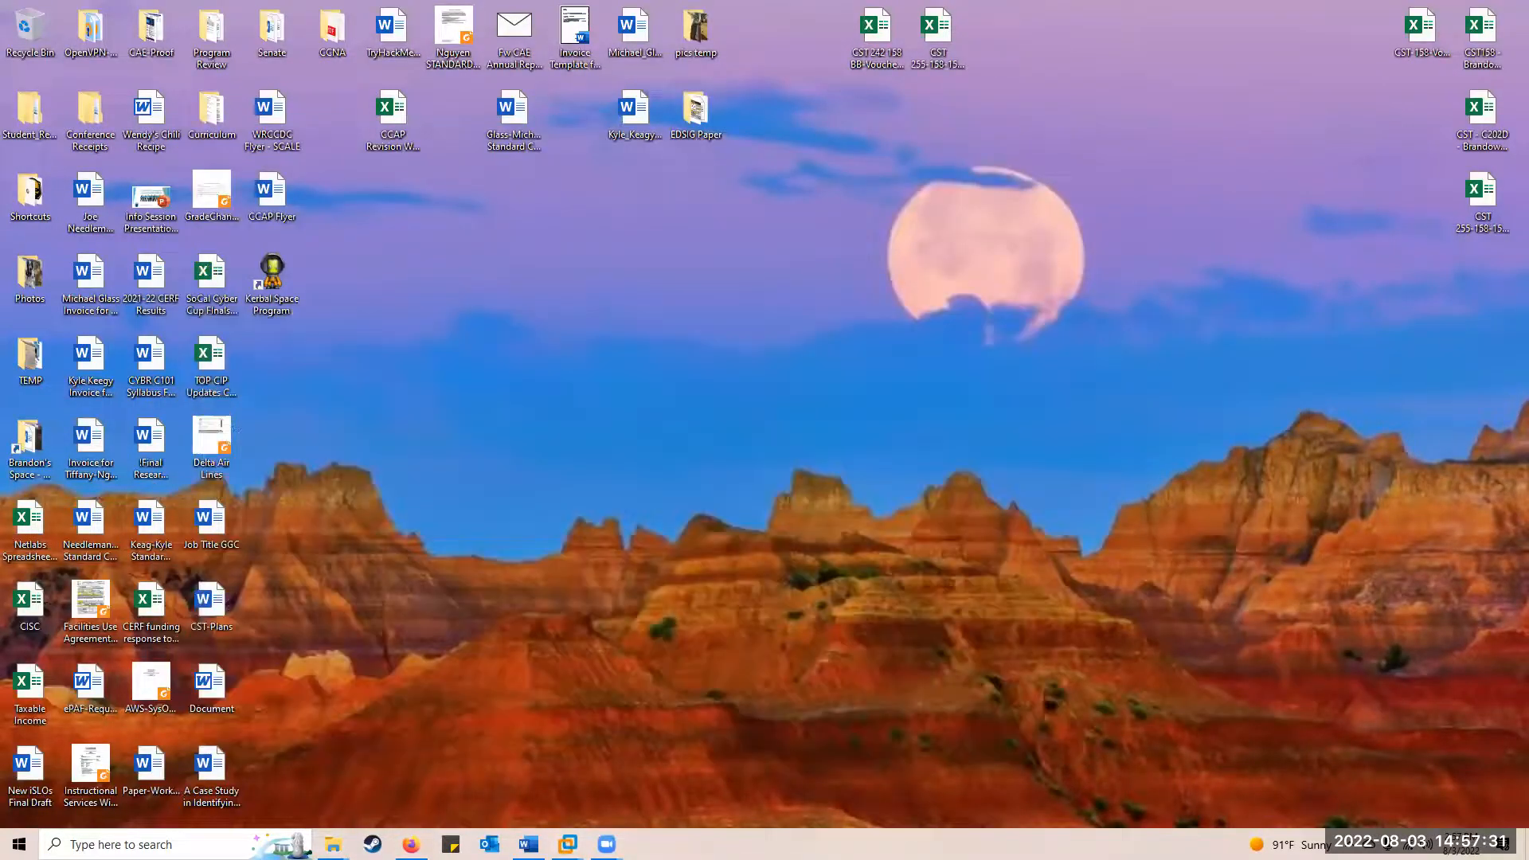
{"action": "mouse_move", "coordinate": [567, 844]}
{"action": "left_click", "coordinate": [905, 744]}
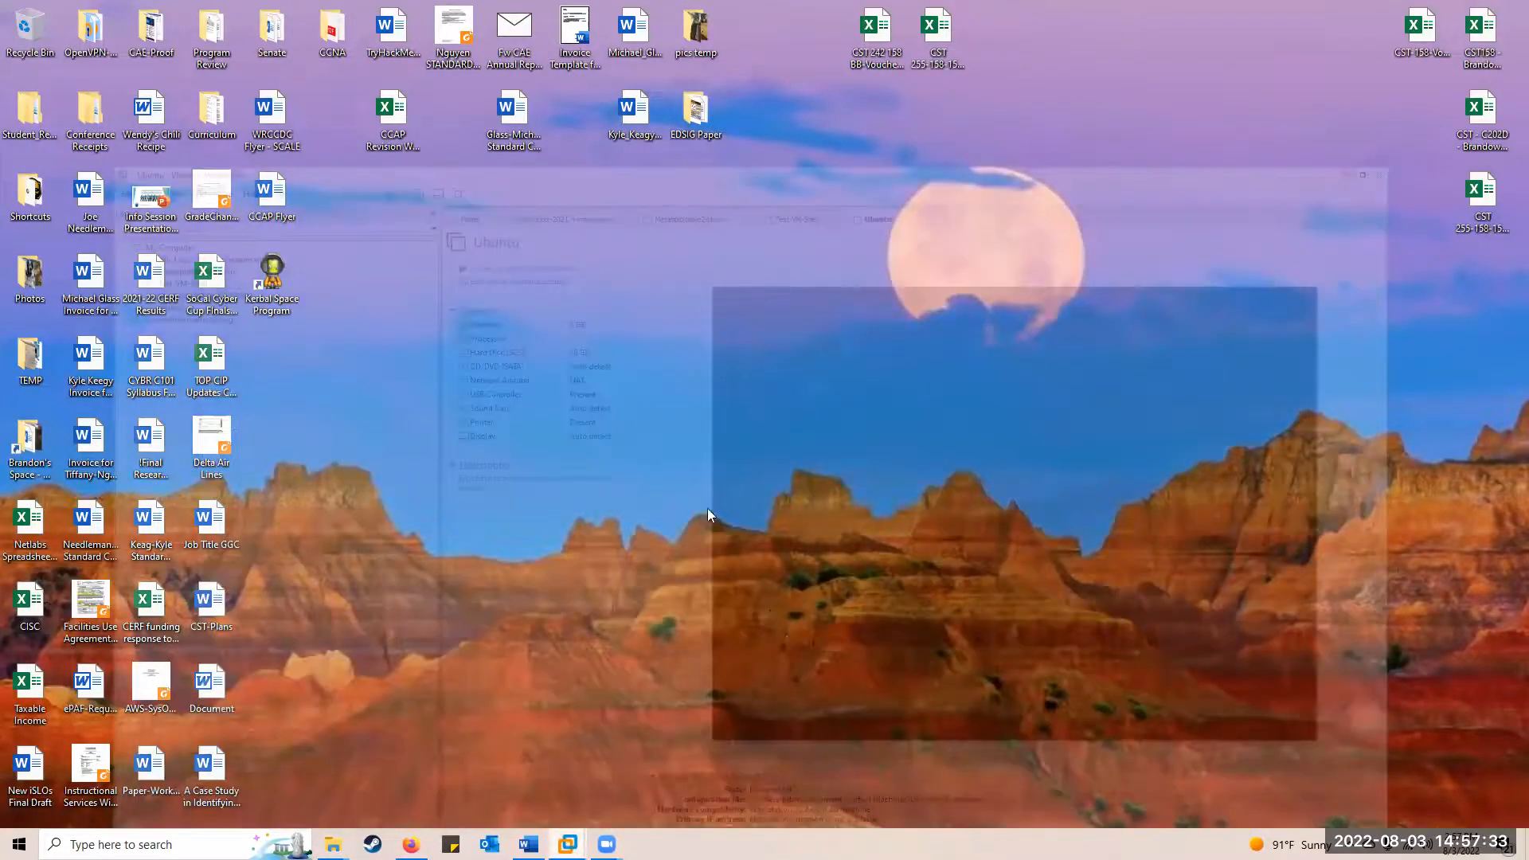
Attach ubuntu-22.04-live-server-amd64 ISO to the Ubuntu VM's CD/DVD, save, and power on the VM
{"action": "double_click", "coordinate": [451, 238]}
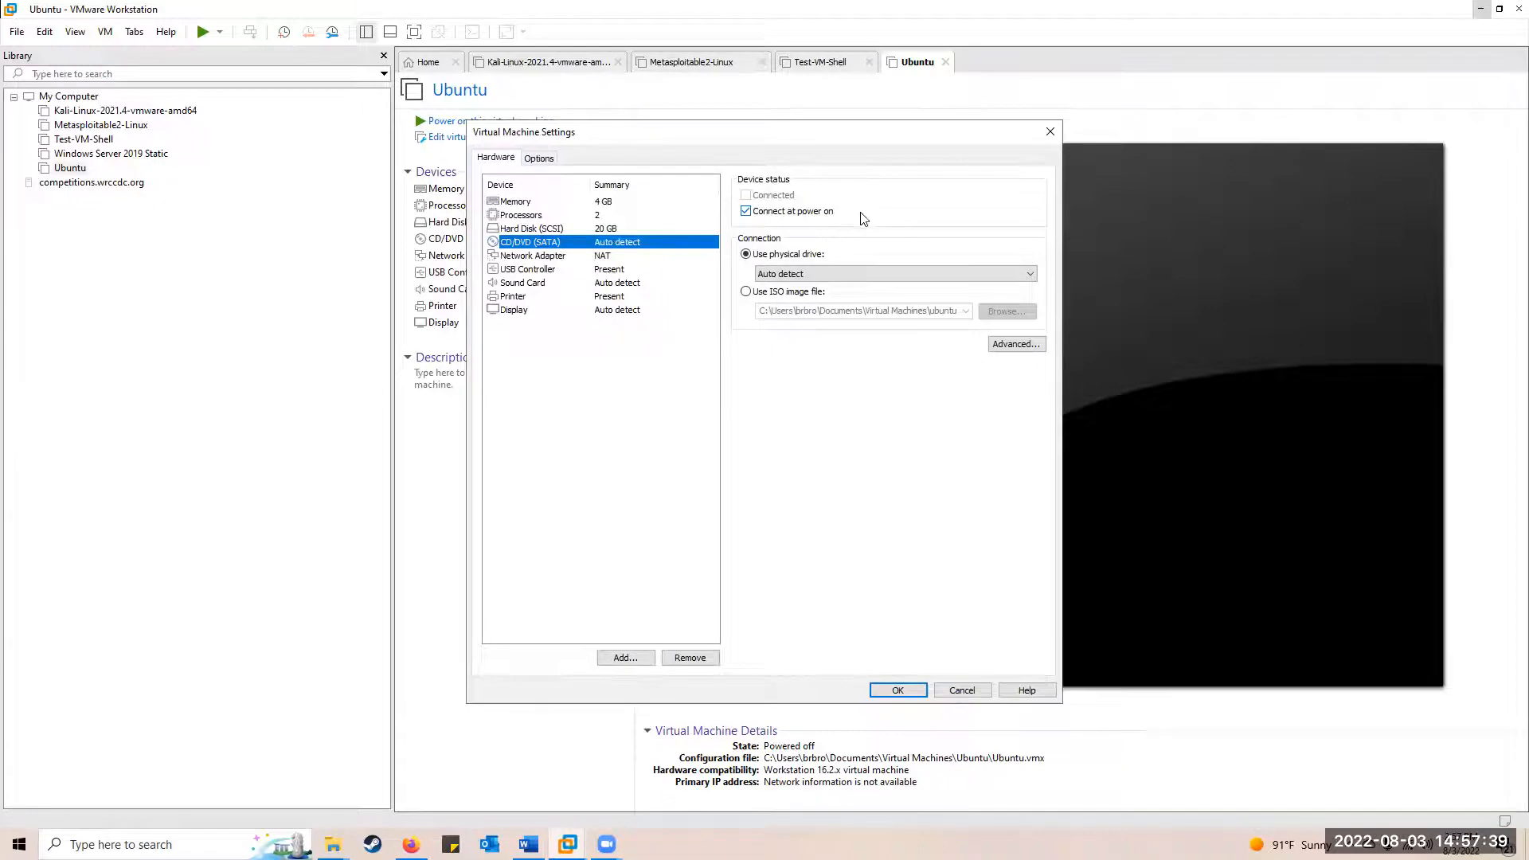
{"action": "left_click", "coordinate": [746, 291]}
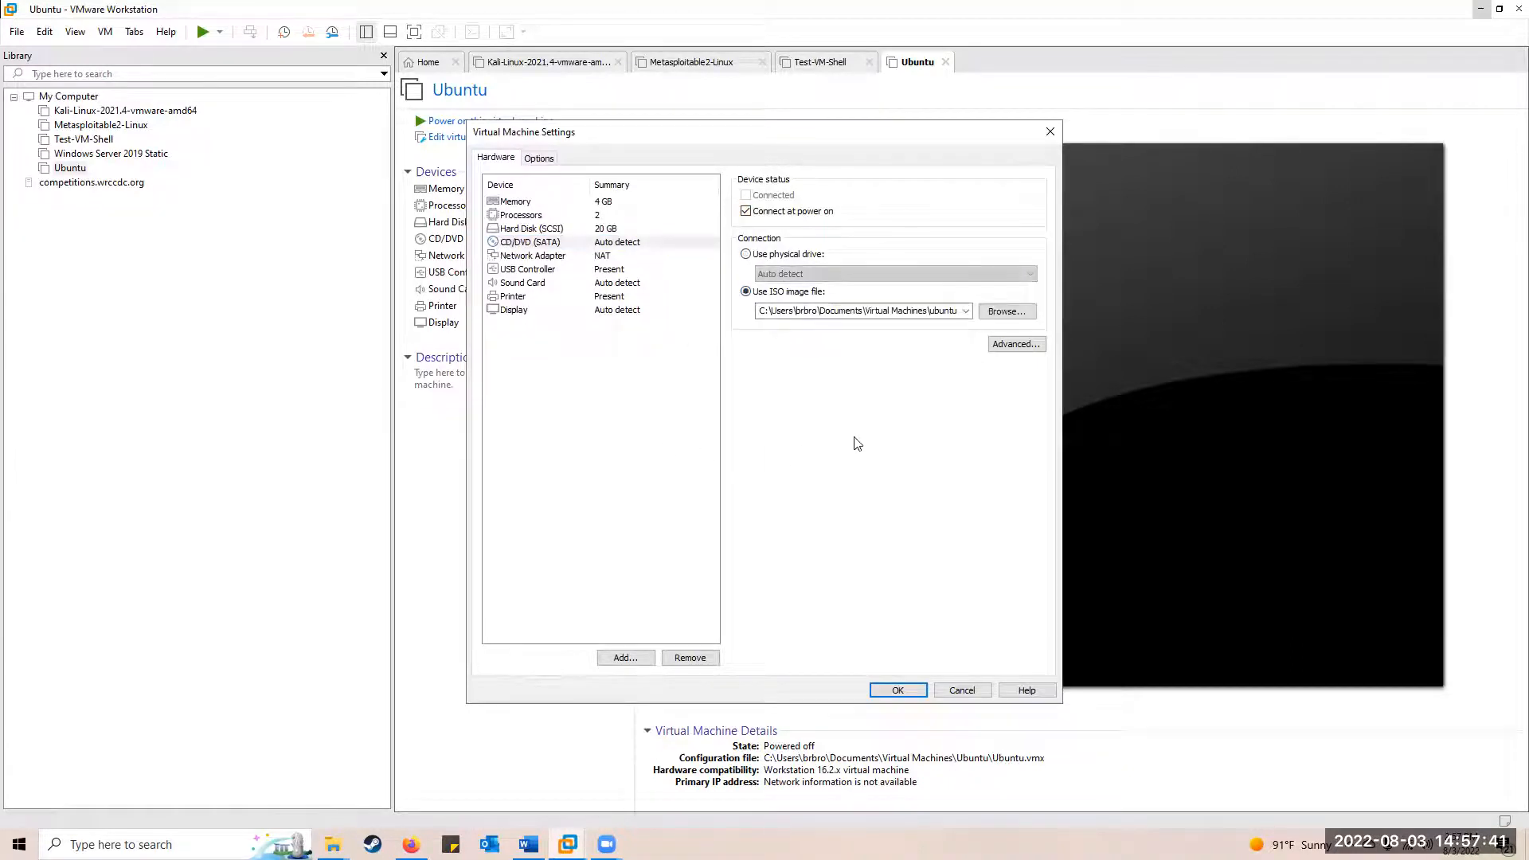
{"action": "left_click", "coordinate": [1005, 312]}
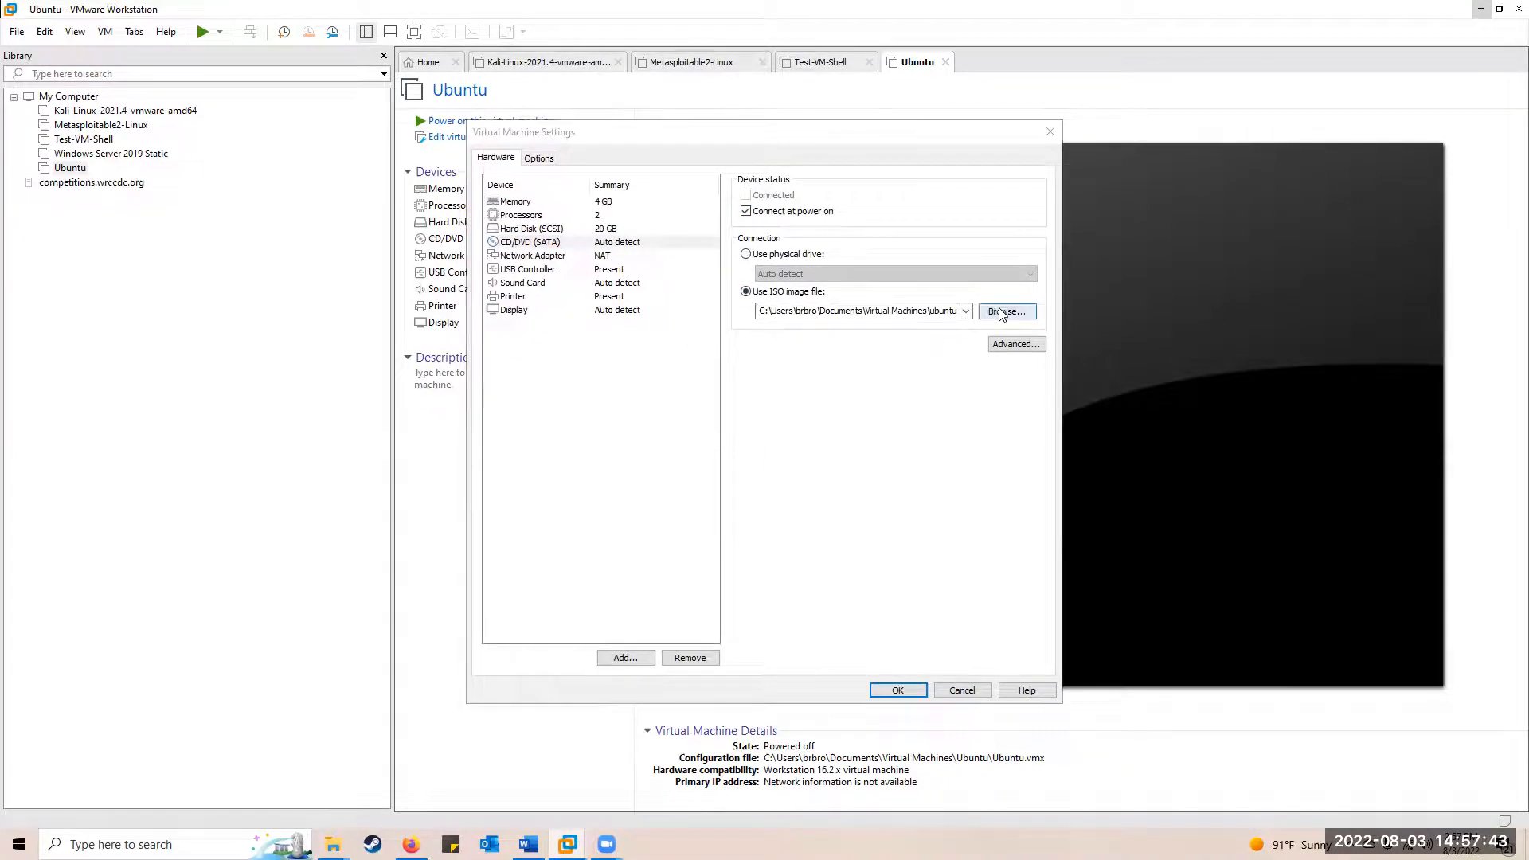
{"action": "left_click", "coordinate": [681, 379]}
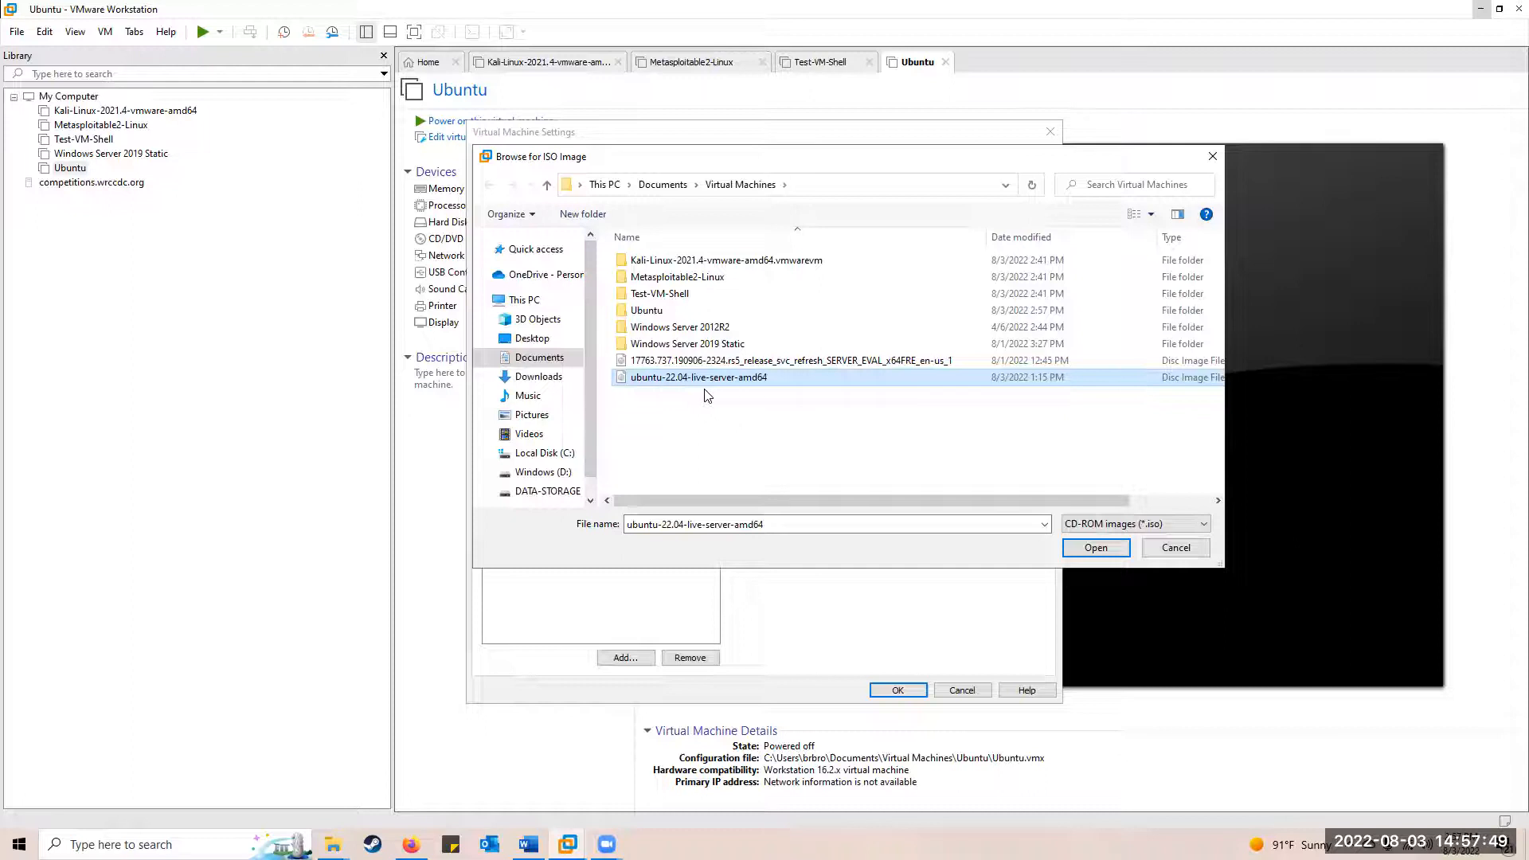
{"action": "left_click", "coordinate": [1095, 547]}
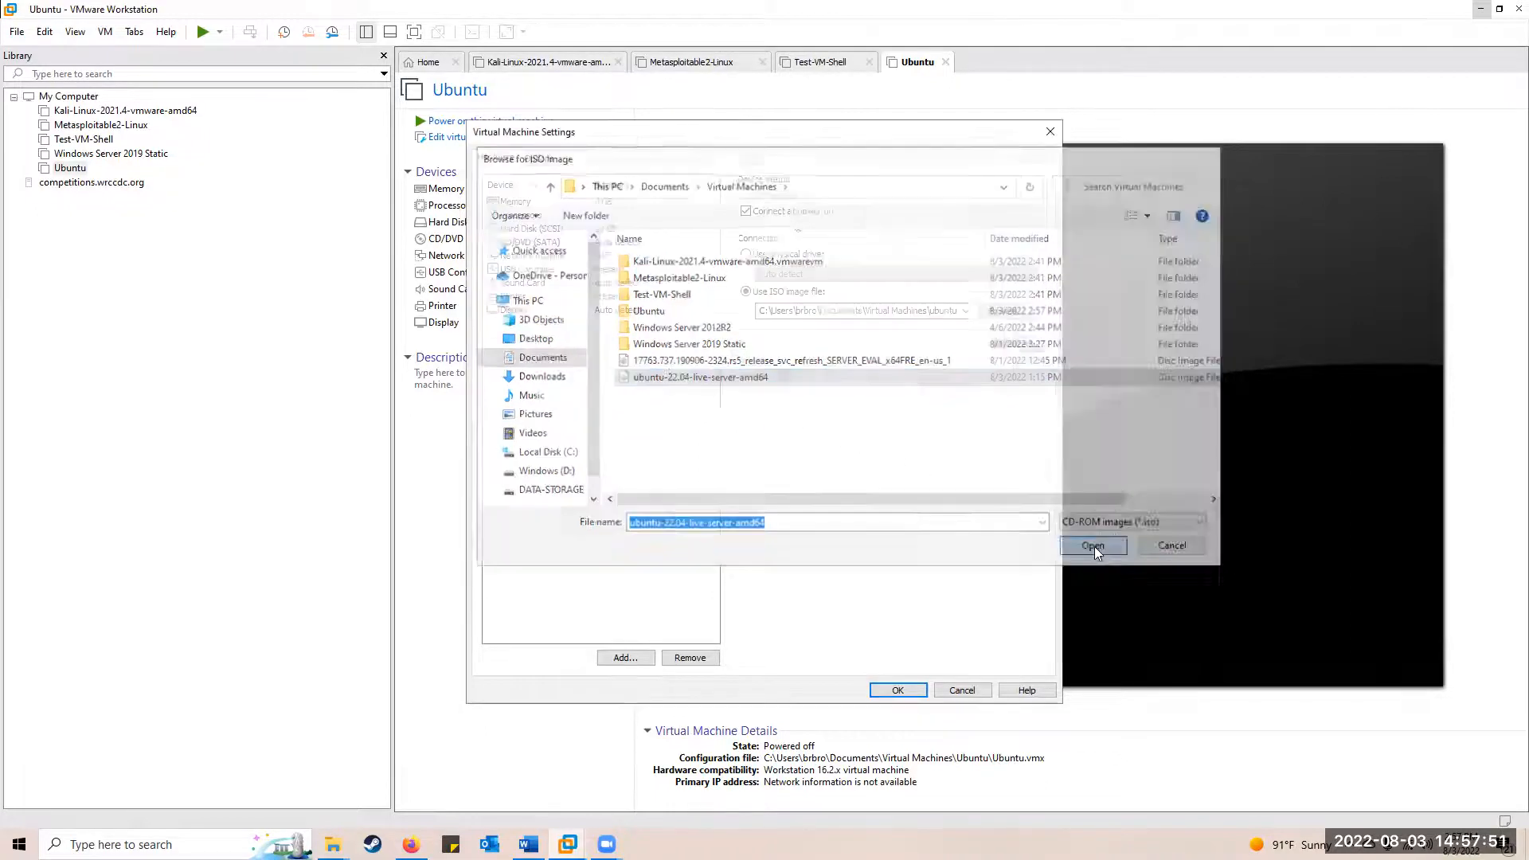
{"action": "left_click", "coordinate": [888, 691]}
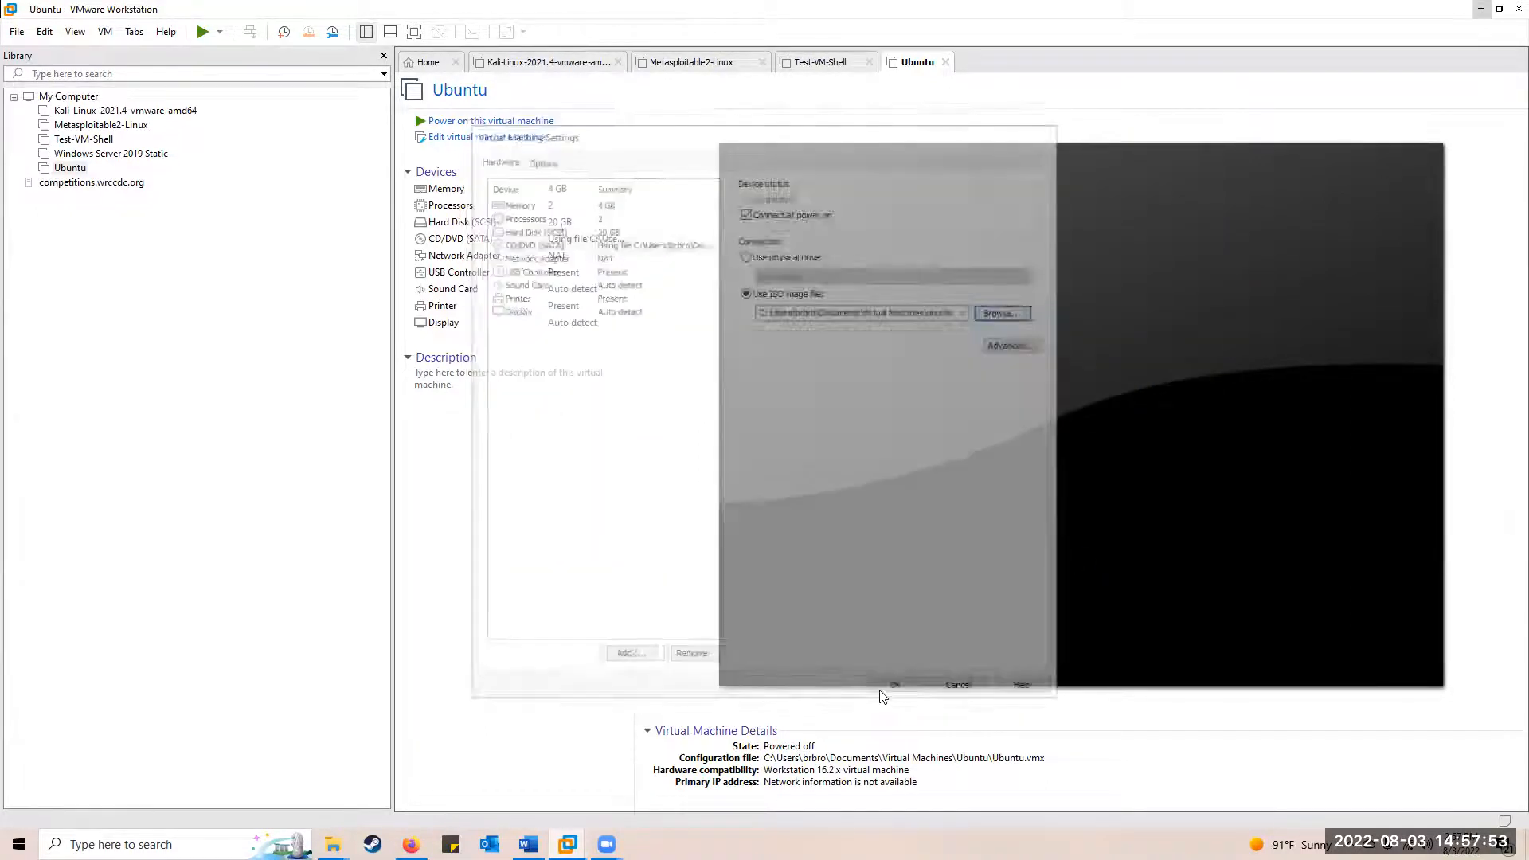
{"action": "left_click", "coordinate": [474, 121]}
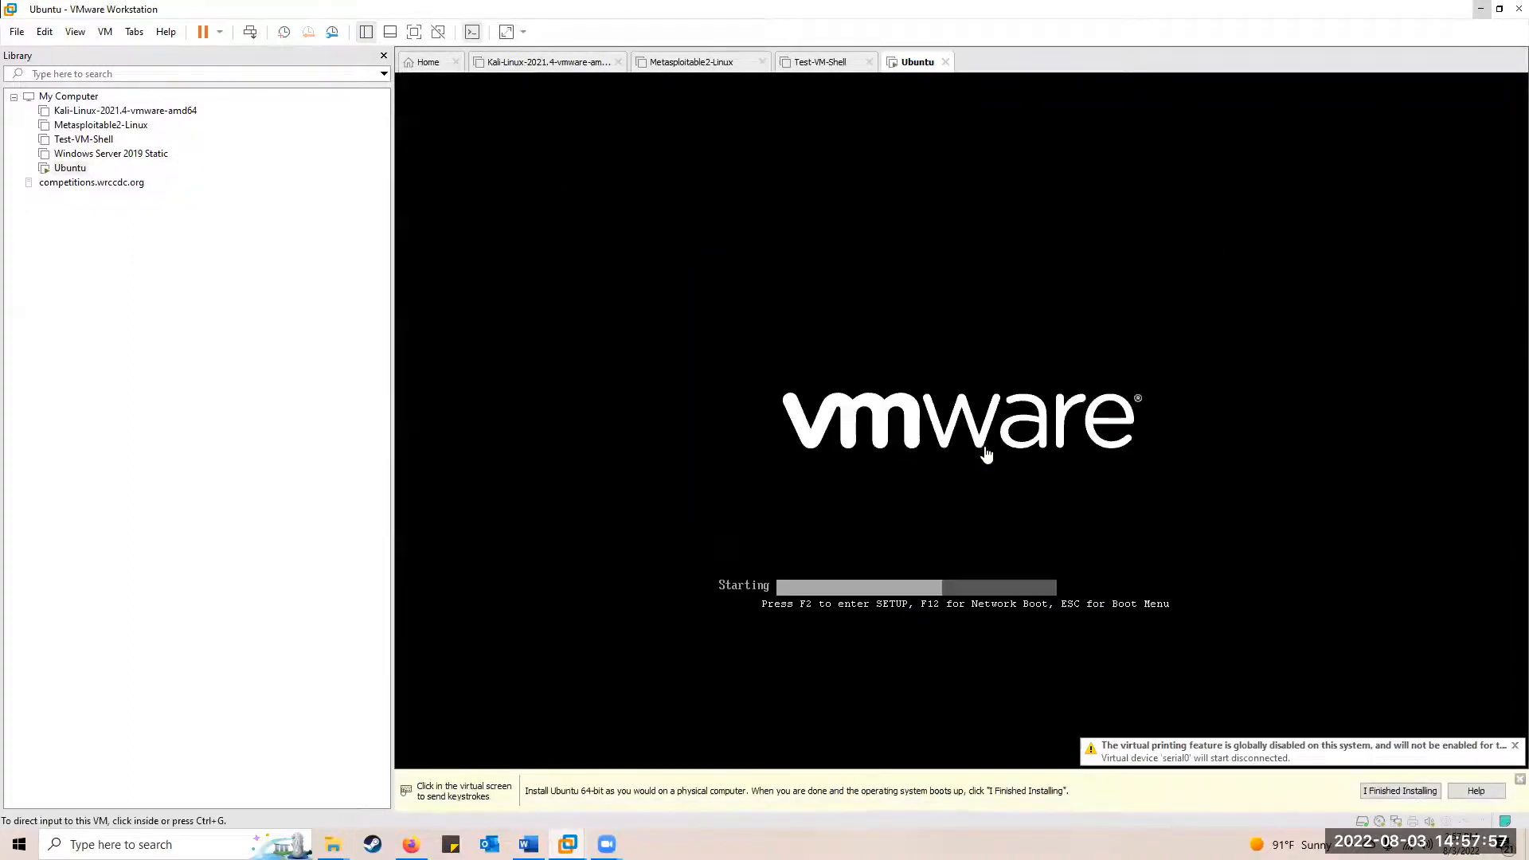
Boot the Ubuntu VM from the GRUB entry 'Try or Install Ubuntu Server' into the installer
{"action": "left_click", "coordinate": [929, 386]}
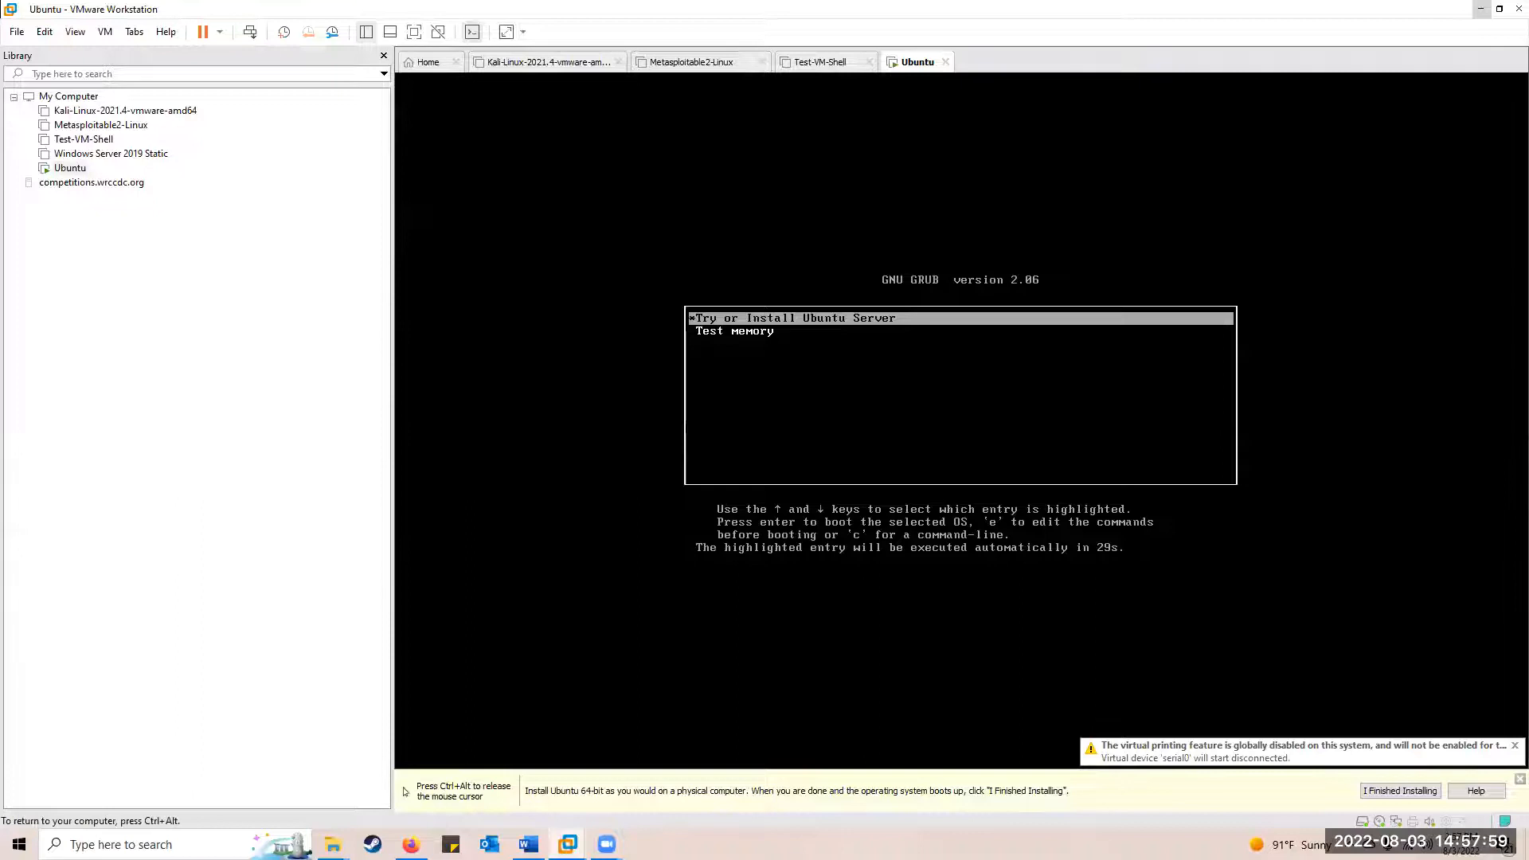
{"action": "key", "text": "Return"}
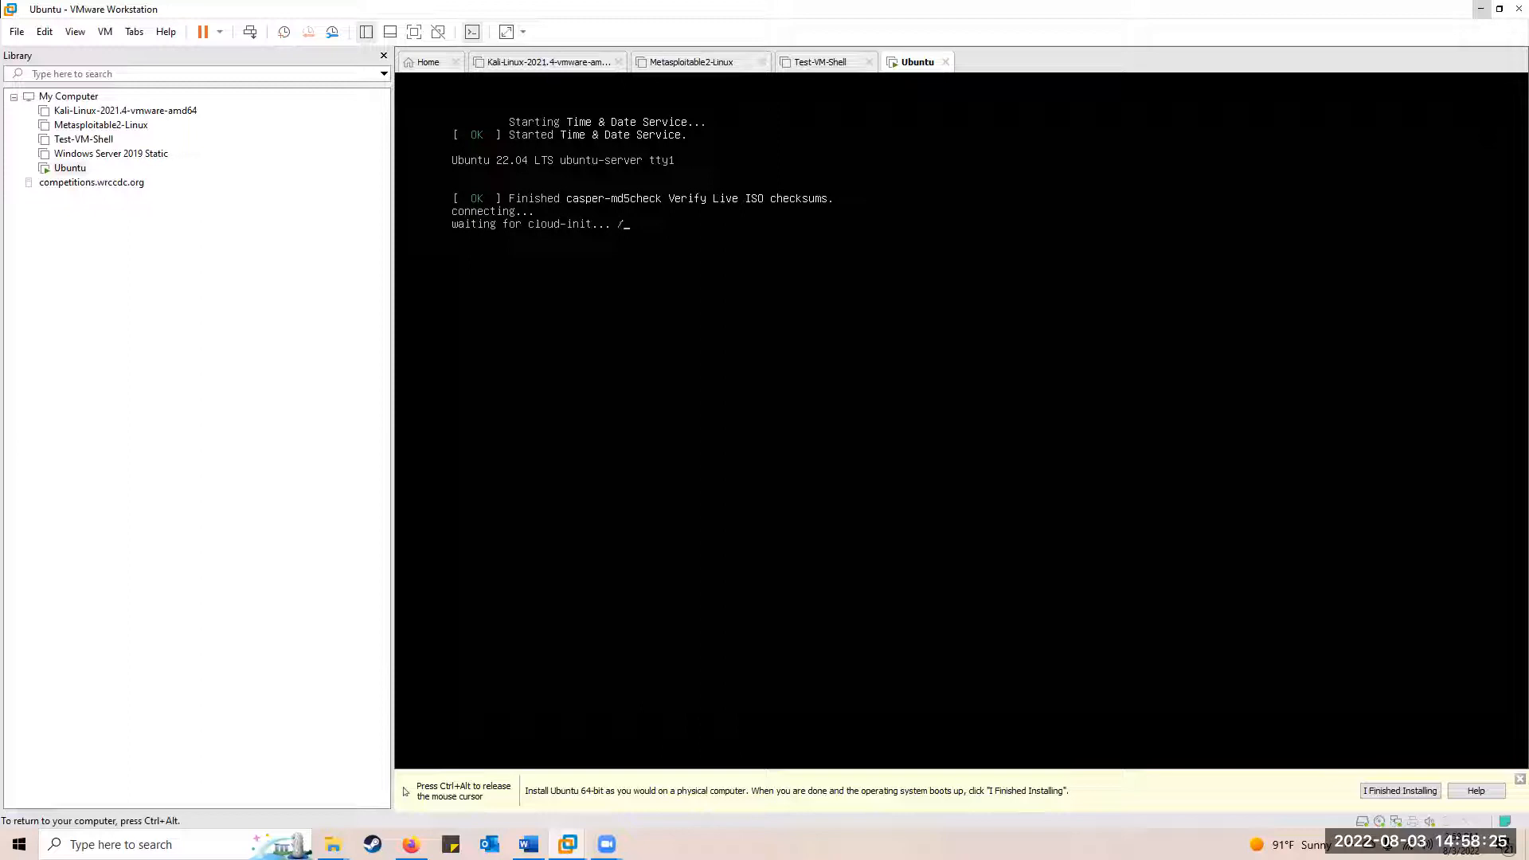
{"action": "key", "text": "ctrl+alt"}
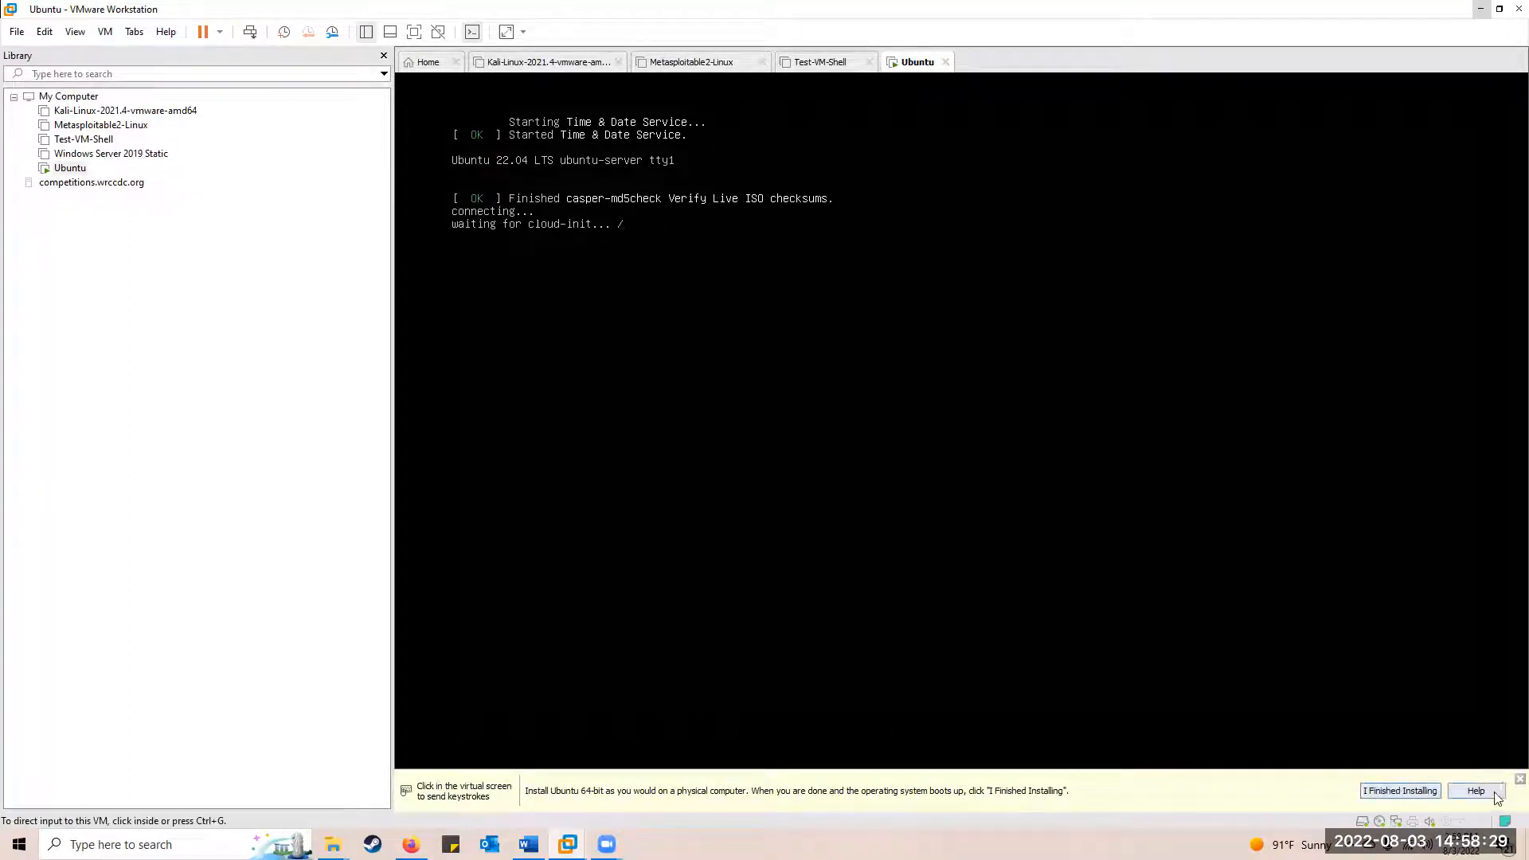
{"action": "left_click", "coordinate": [1520, 779]}
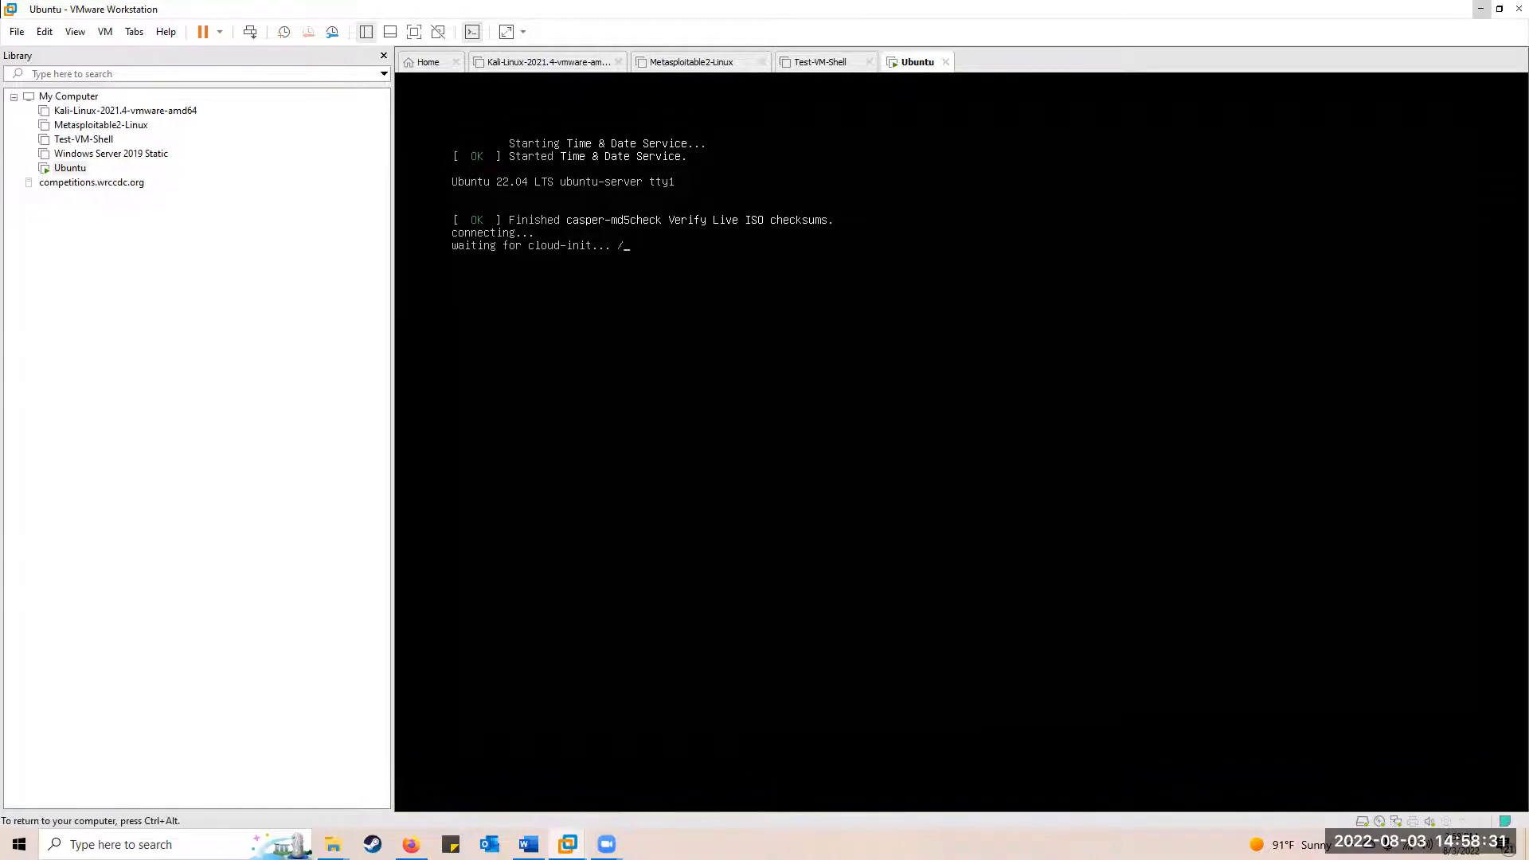
{"action": "left_click", "coordinate": [1508, 780]}
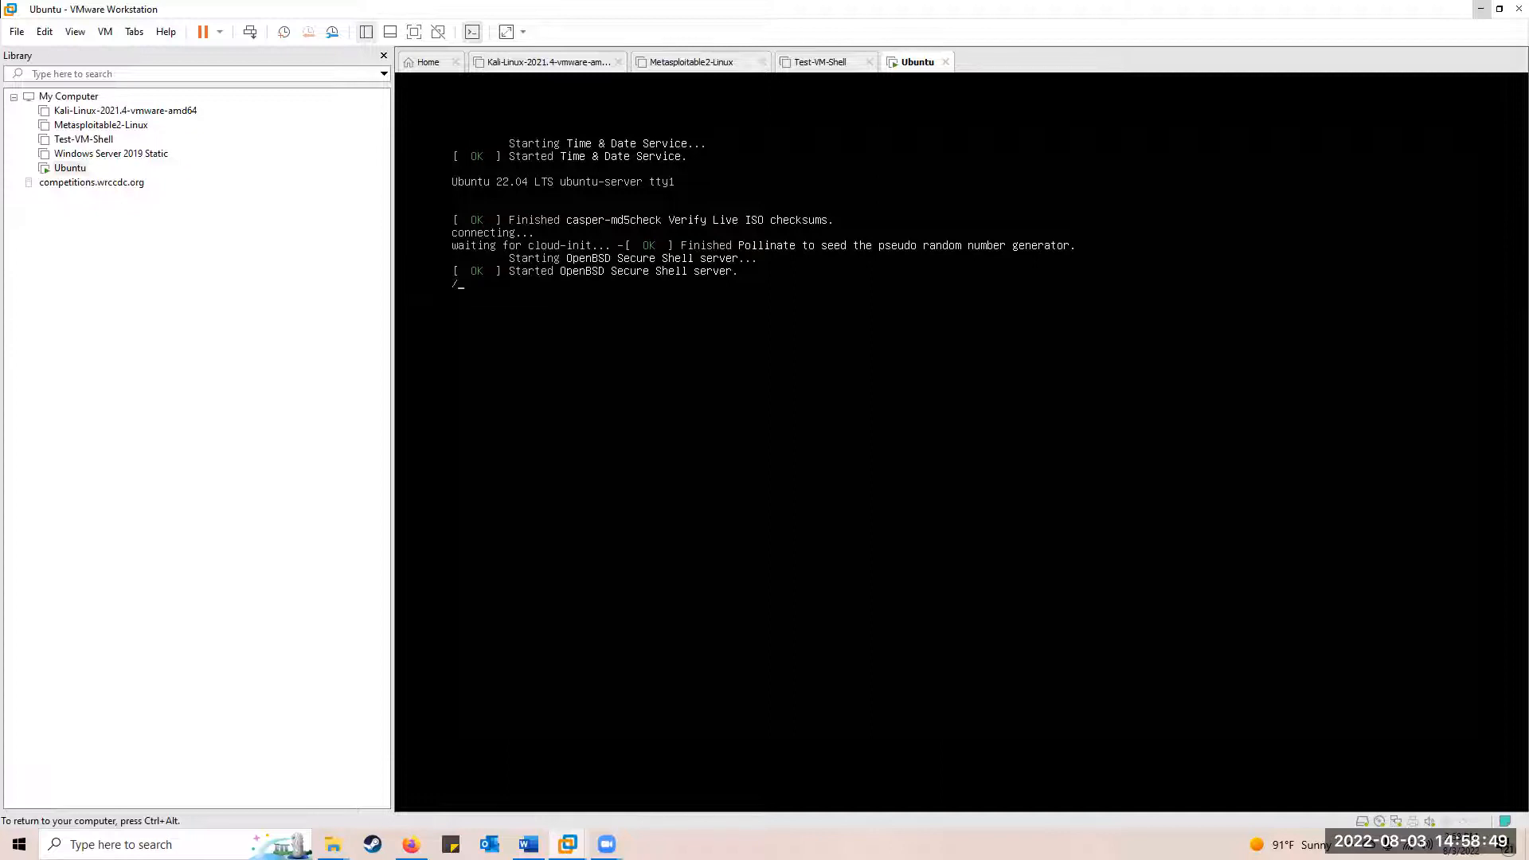
{"action": "key", "text": "ctrl+alt"}
{"action": "left_click", "coordinate": [494, 358]}
{"action": "key", "text": "ctrl+alt"}
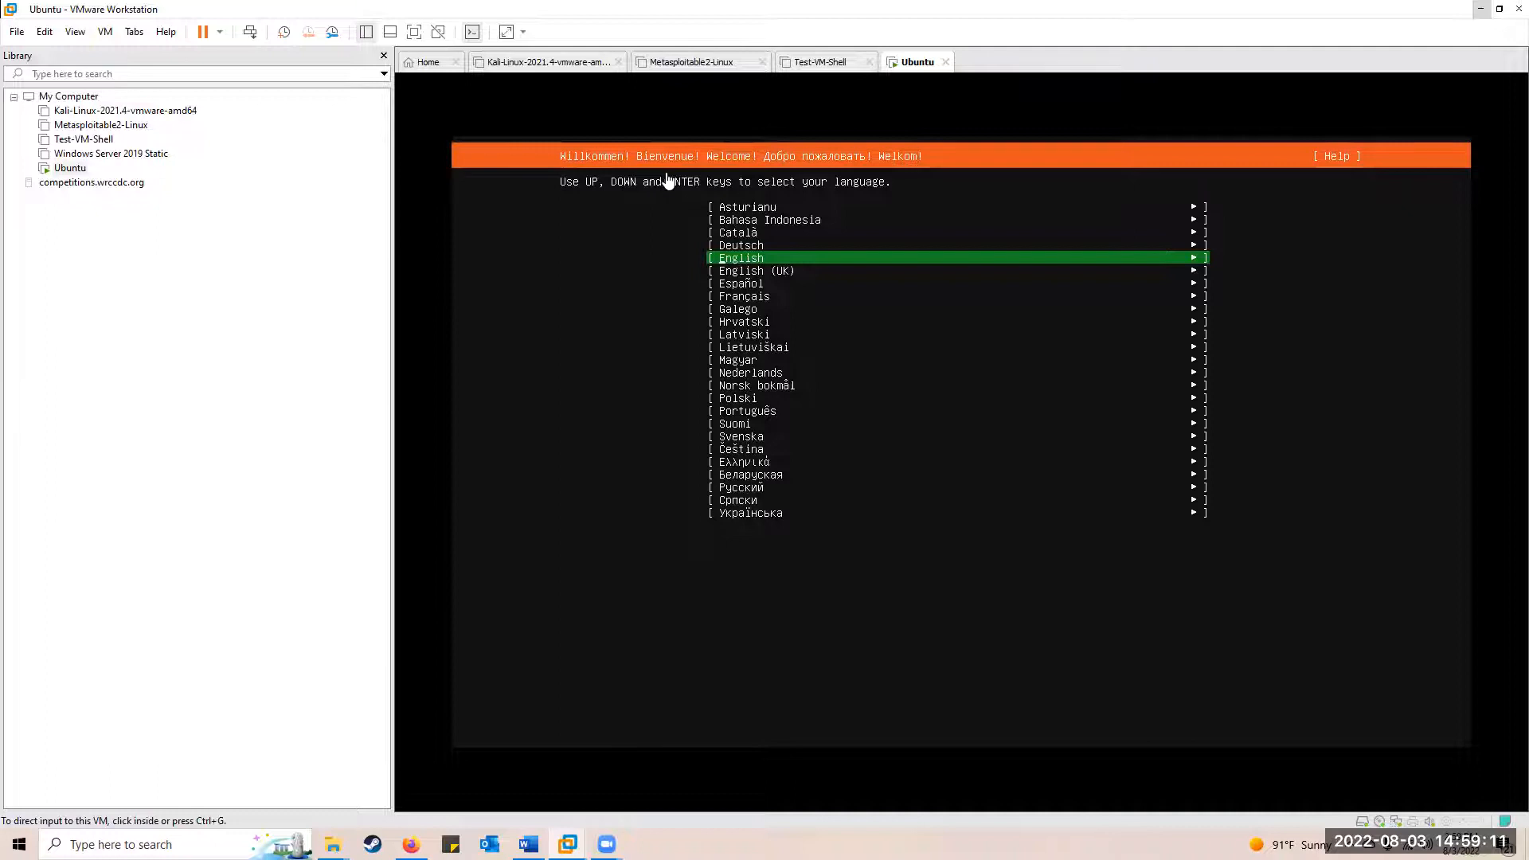
Accept English, English (US) keyboard, standard Ubuntu Server, DHCP network, no proxy and the default mirror
{"action": "left_click", "coordinate": [584, 299]}
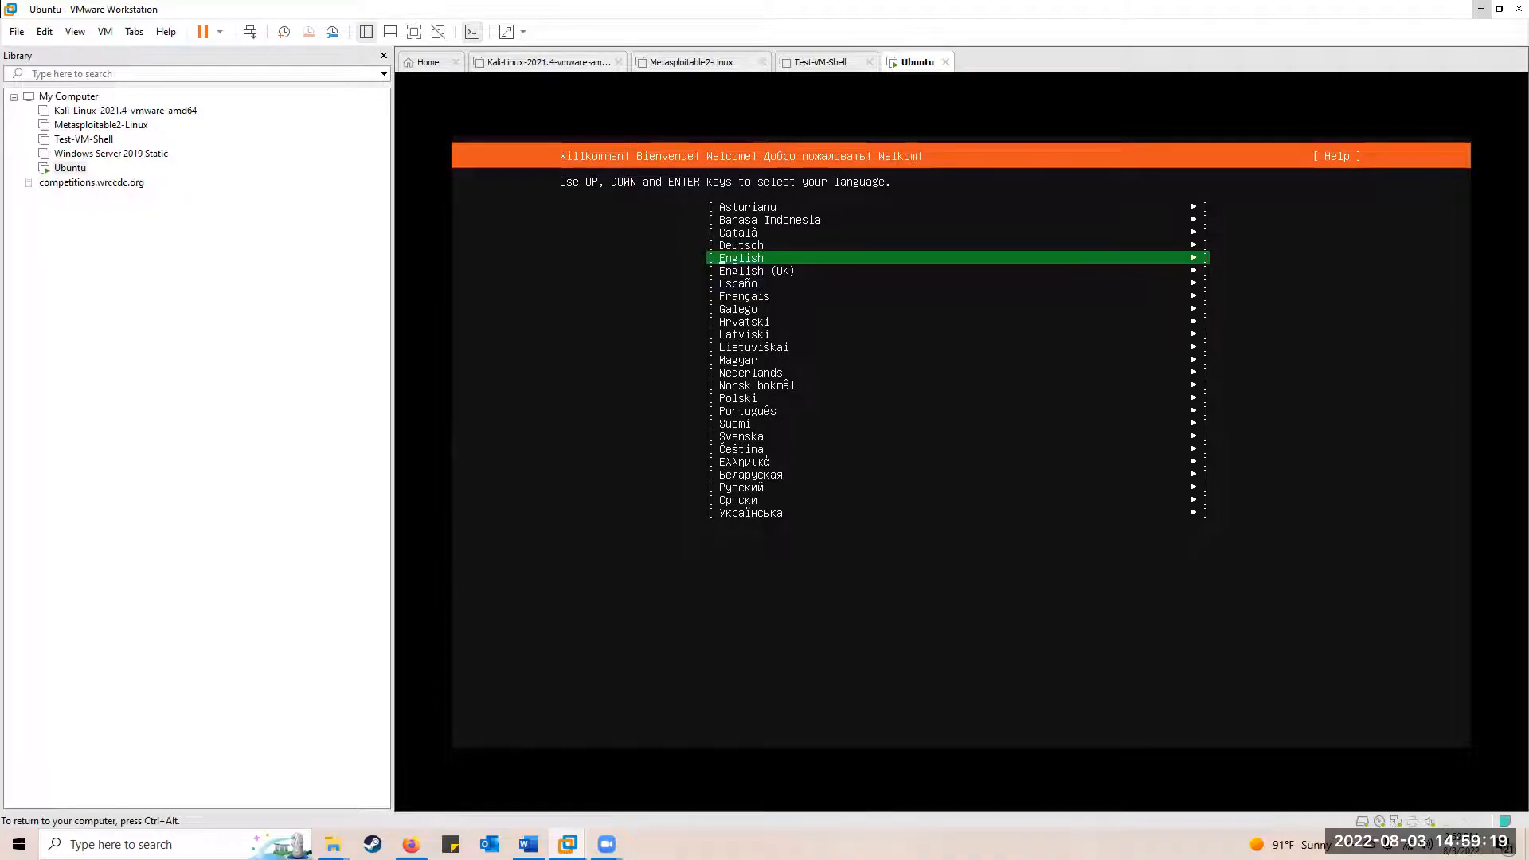
{"action": "key", "text": "Return"}
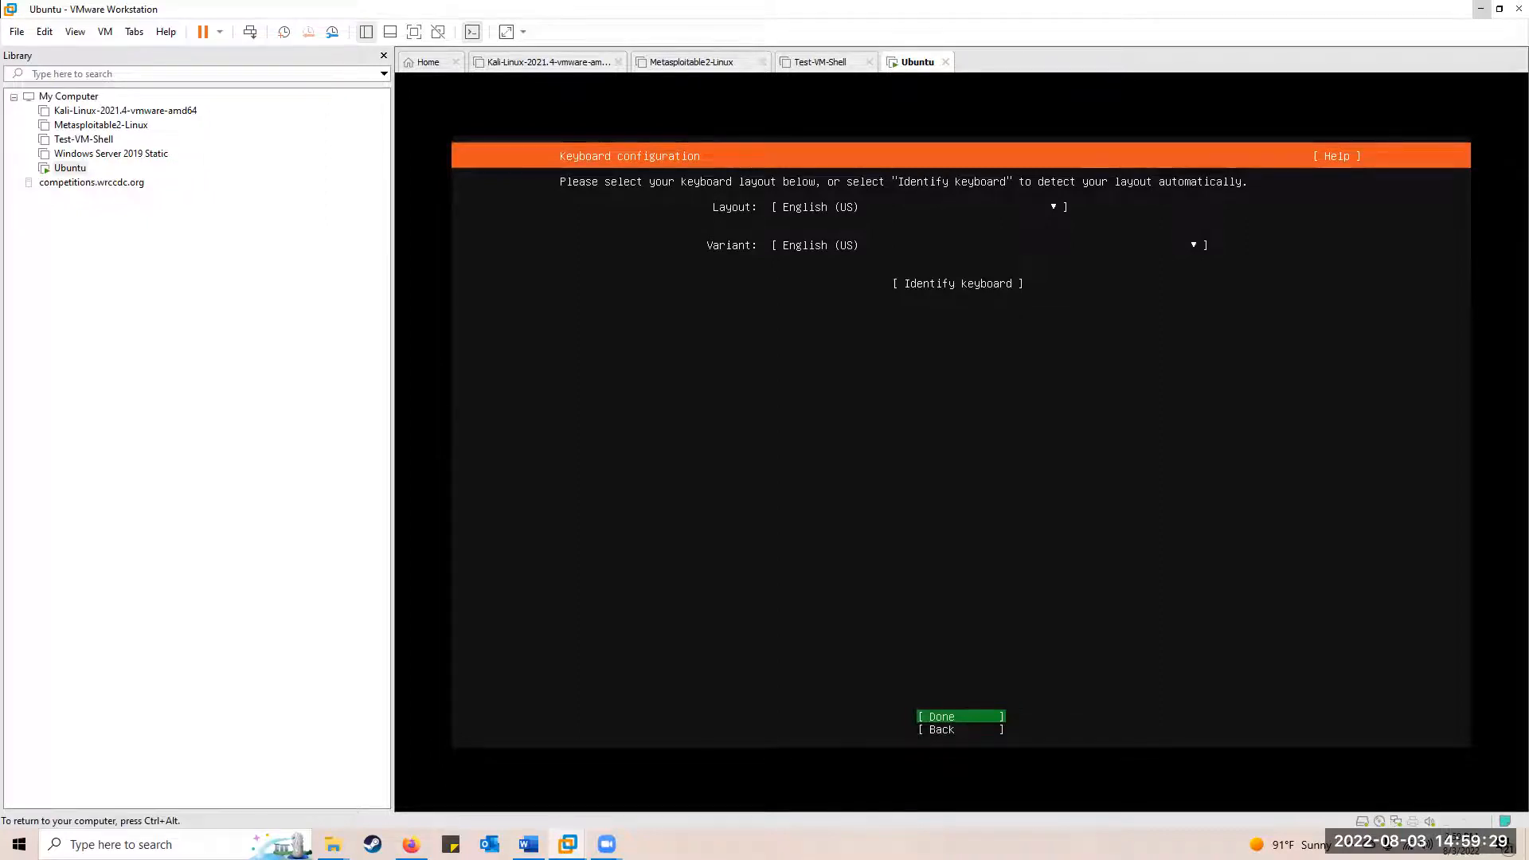
{"action": "key", "text": "Return"}
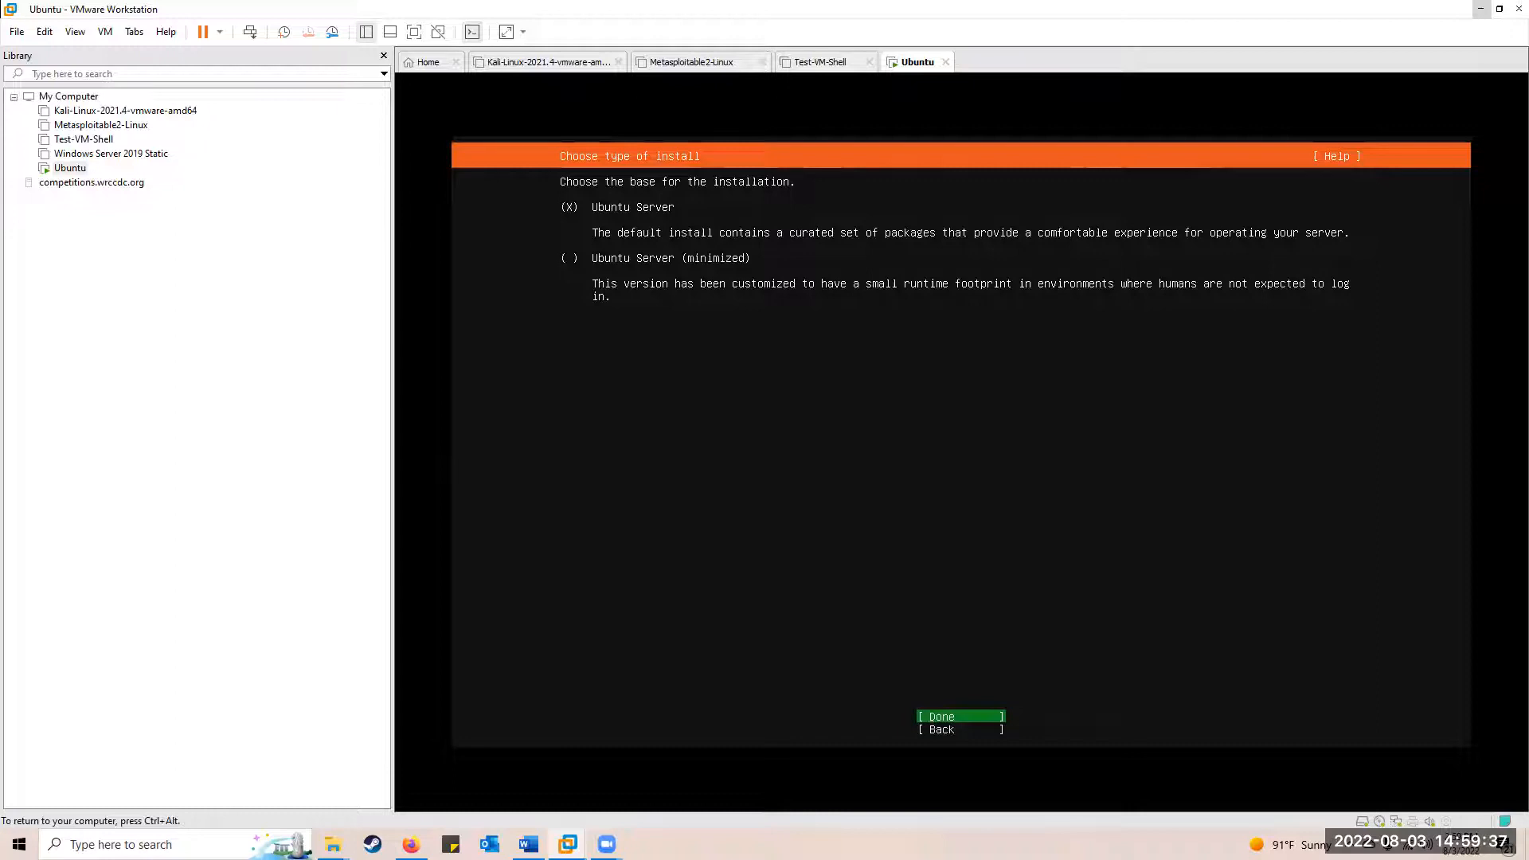
{"action": "key", "text": "Return"}
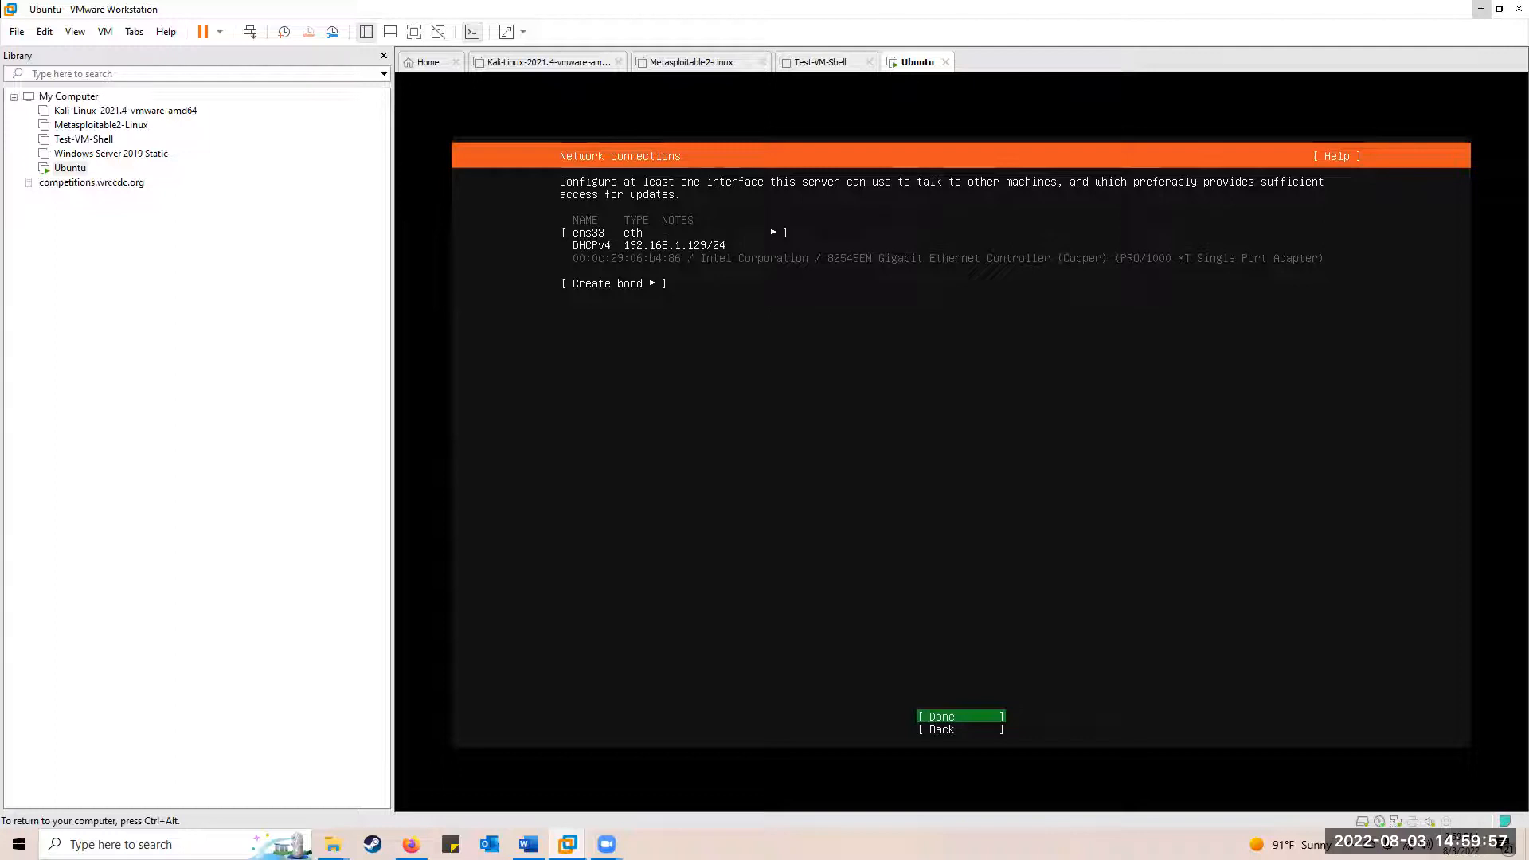
{"action": "key", "text": "Return"}
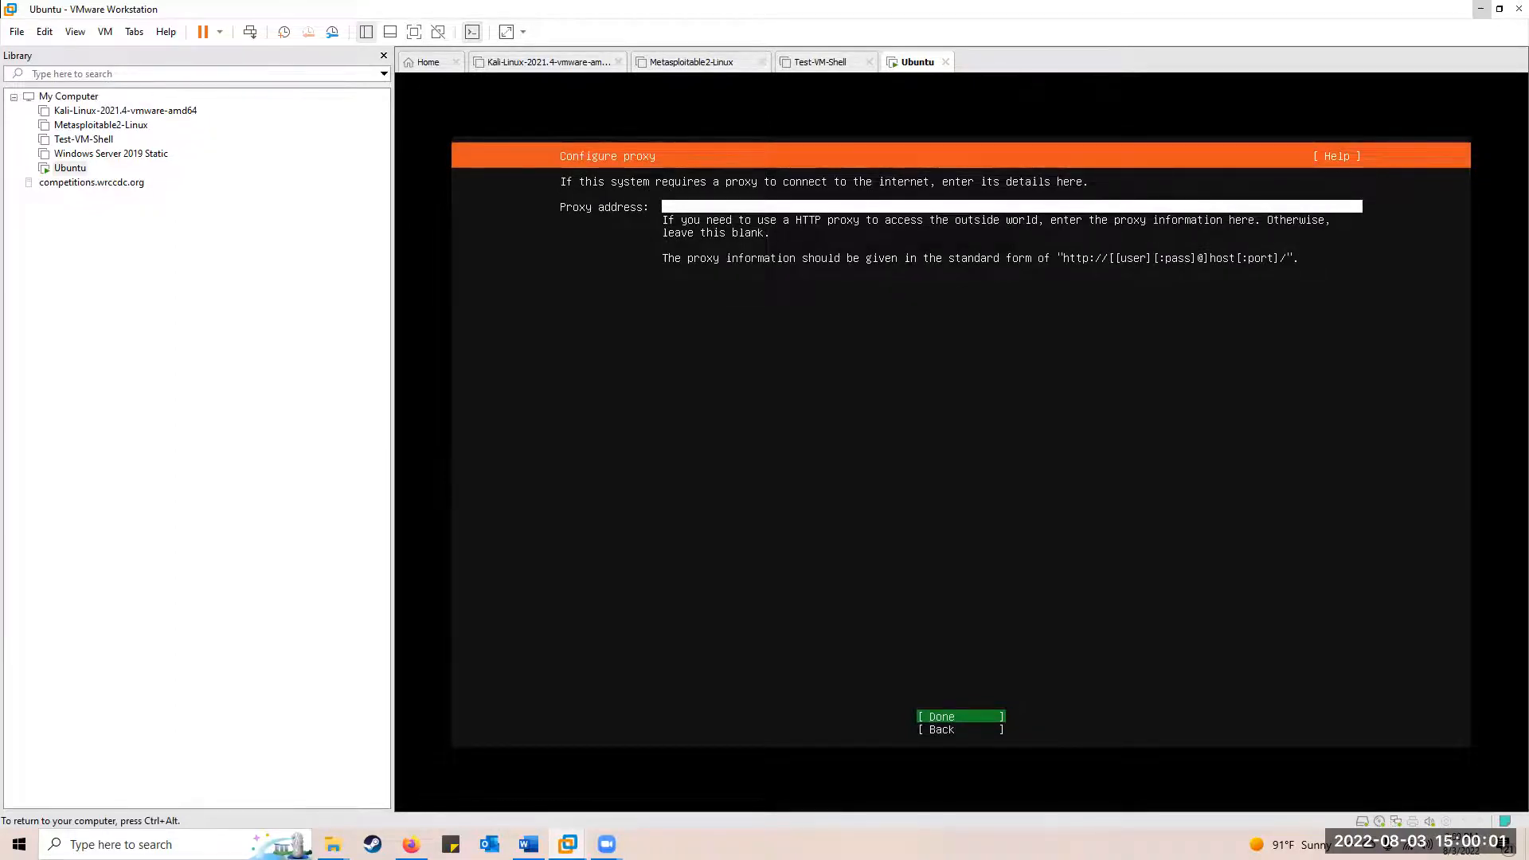
{"action": "key", "text": "Return"}
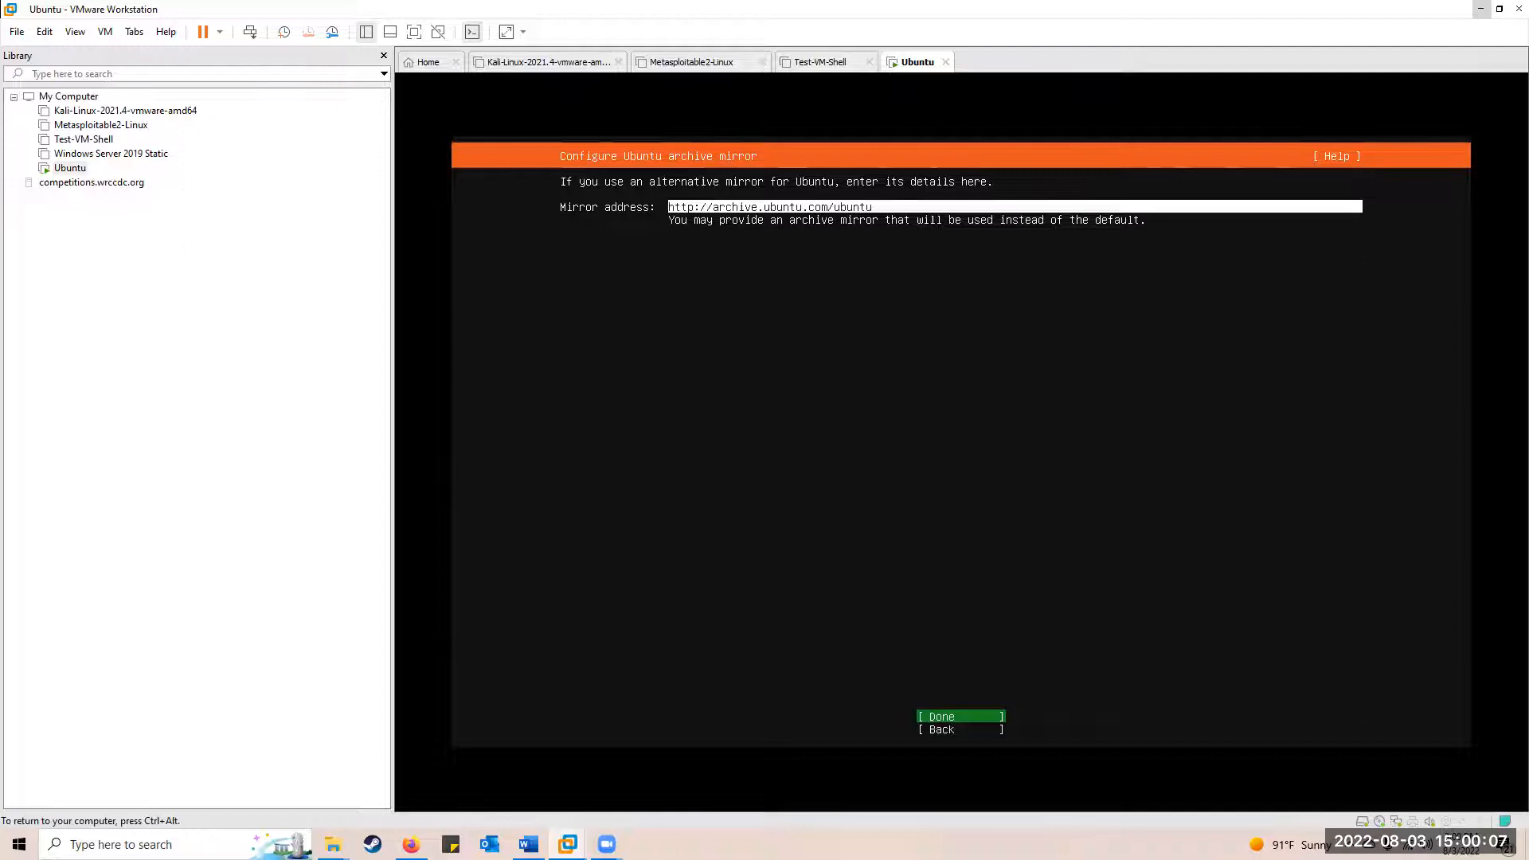
{"action": "key", "text": "Return"}
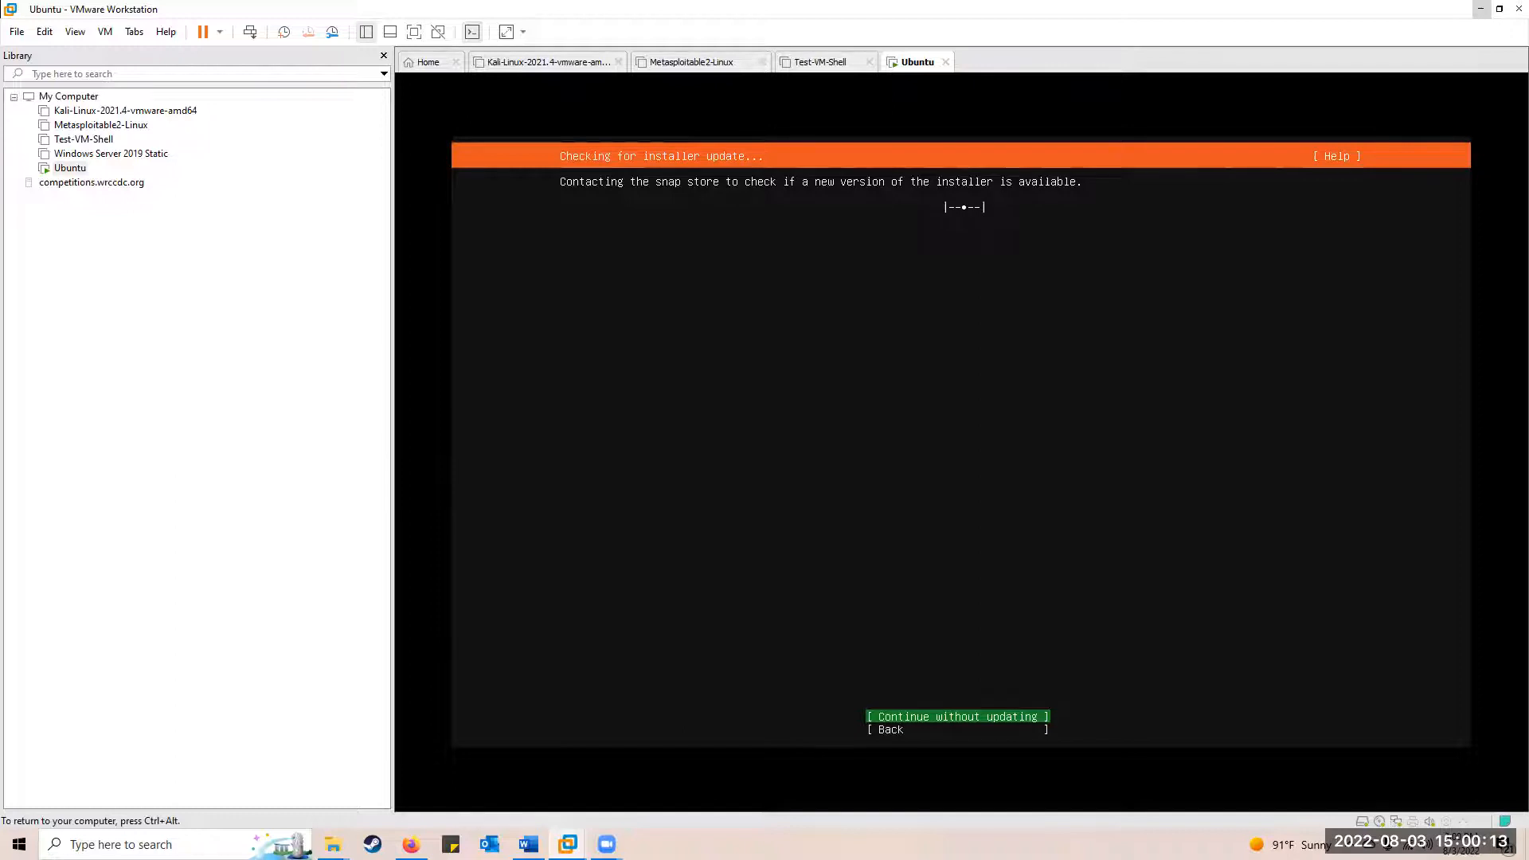
Skip the installer update, use the entire 20 GB disk as LVM and confirm formatting
{"action": "key", "text": "Return"}
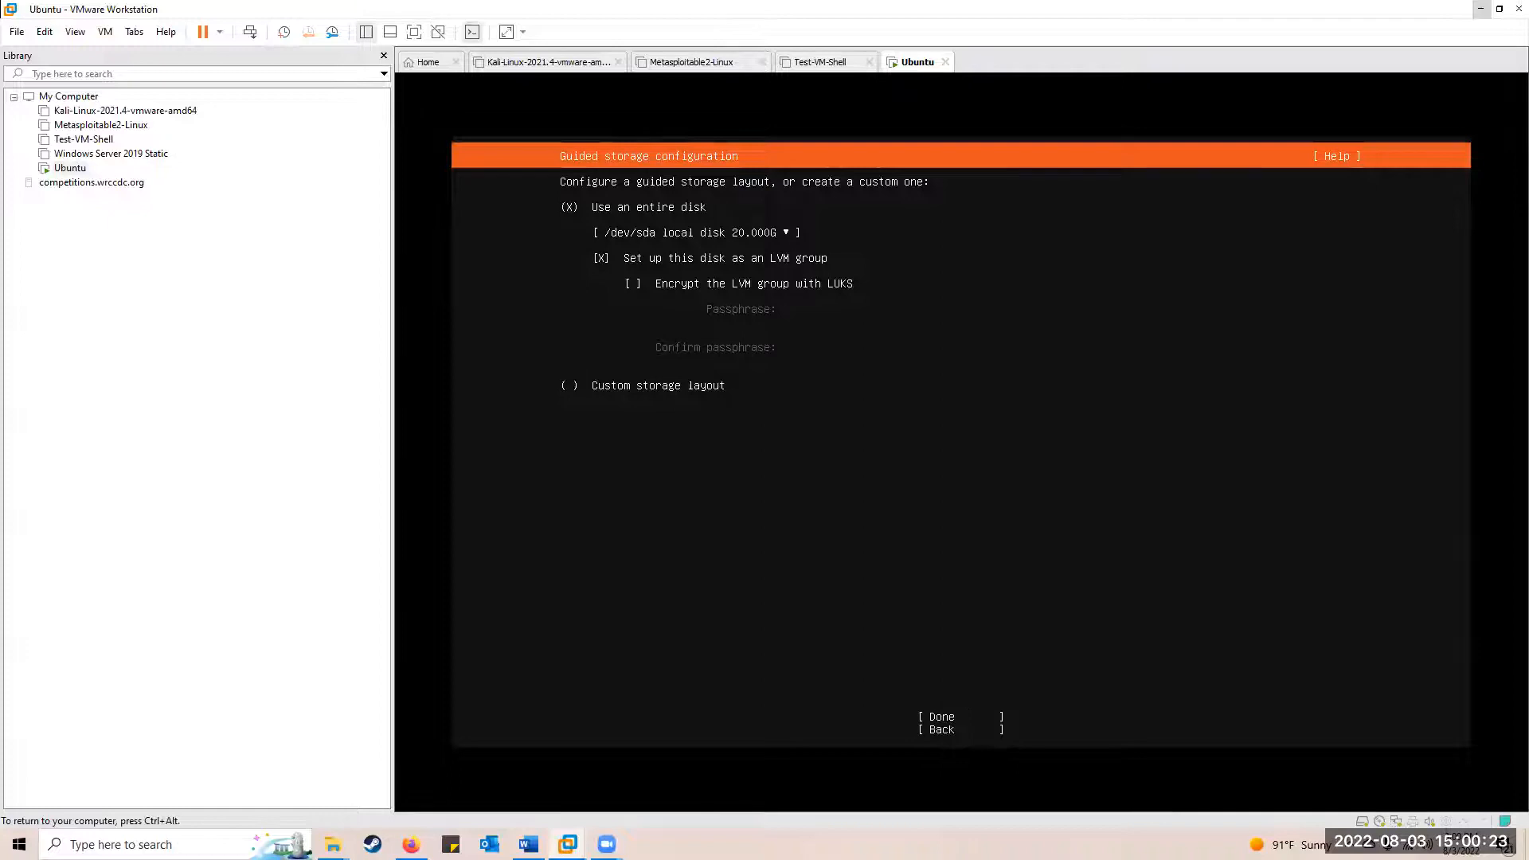
{"action": "key", "text": "Down"}
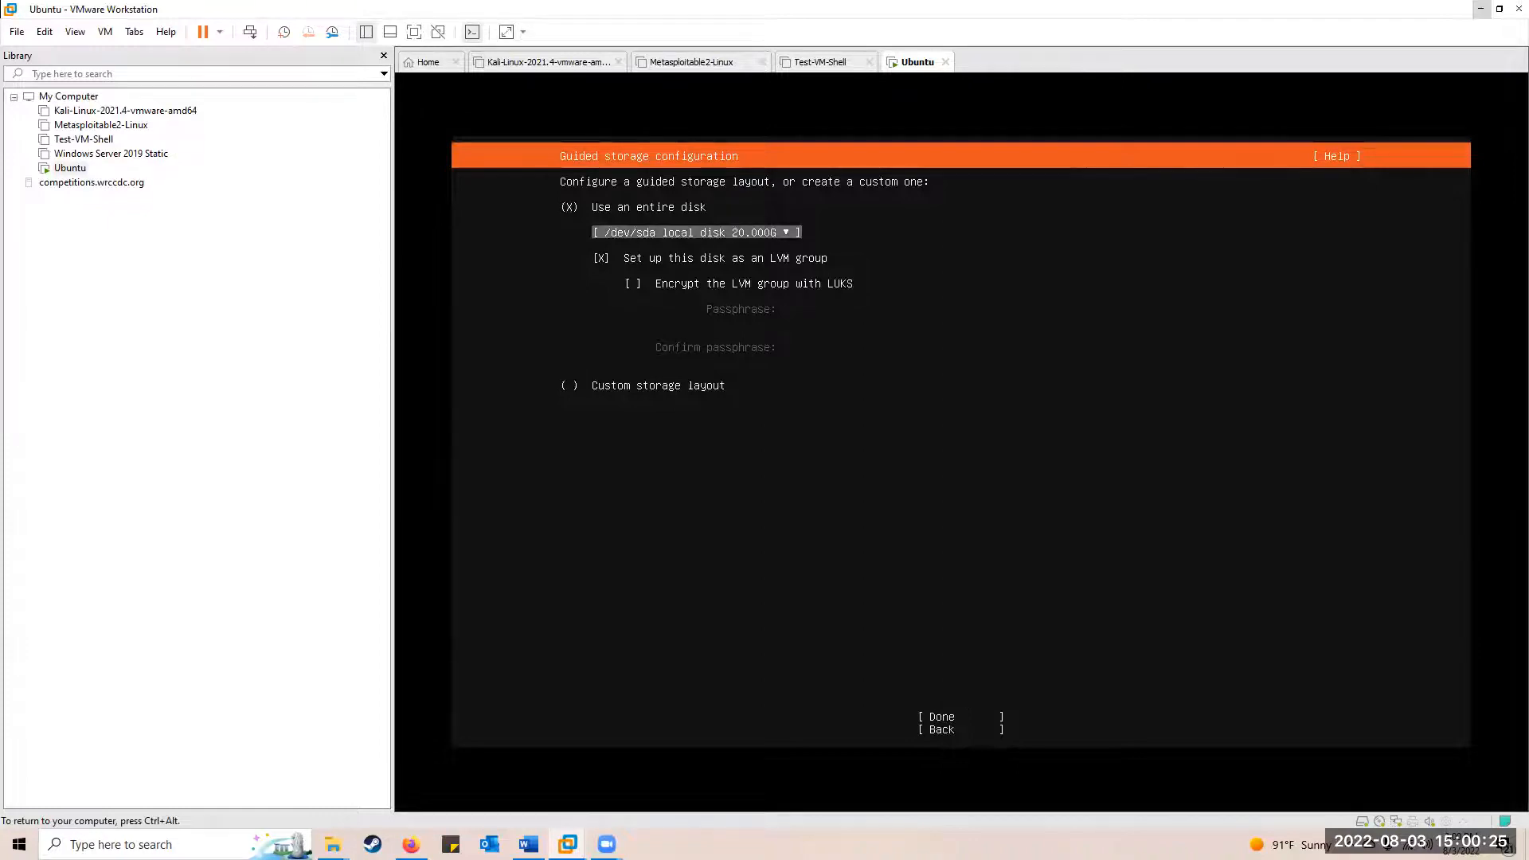
{"action": "key", "text": "Down"}
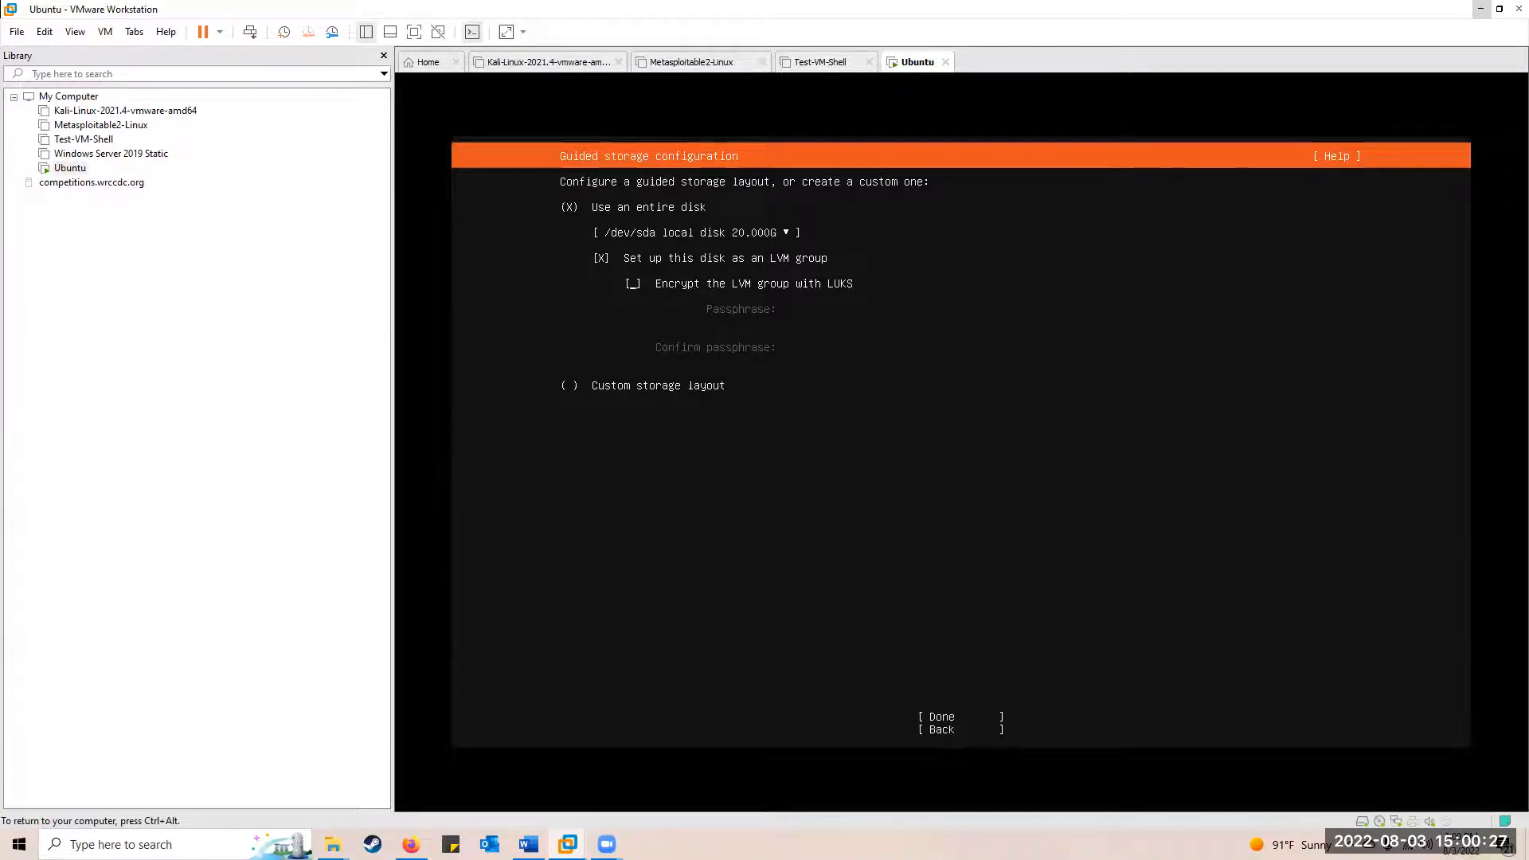
{"action": "key", "text": "Tab"}
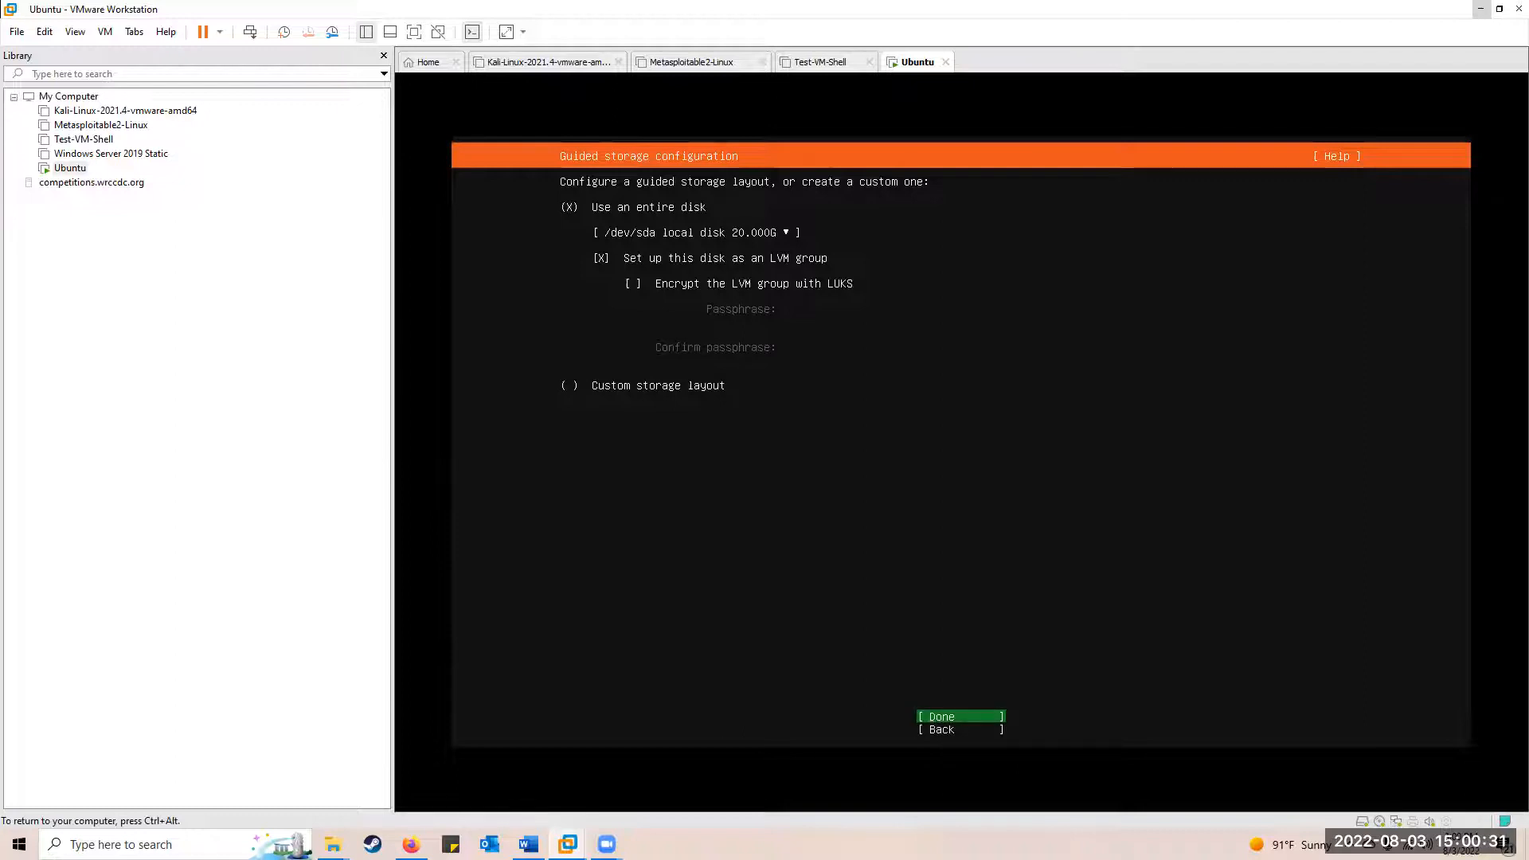
{"action": "key", "text": "Return"}
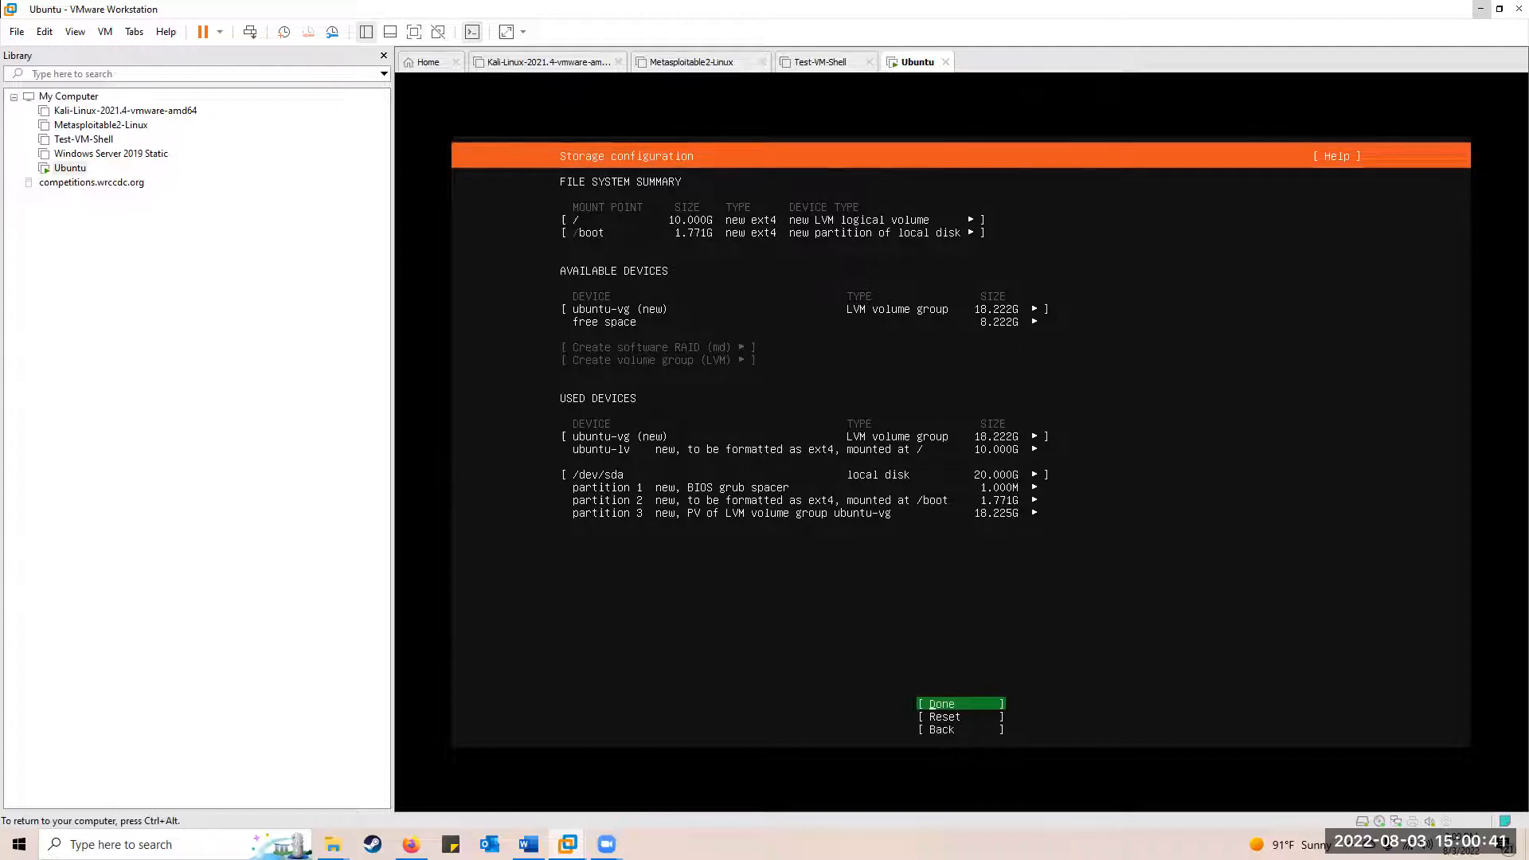
{"action": "key", "text": "Return"}
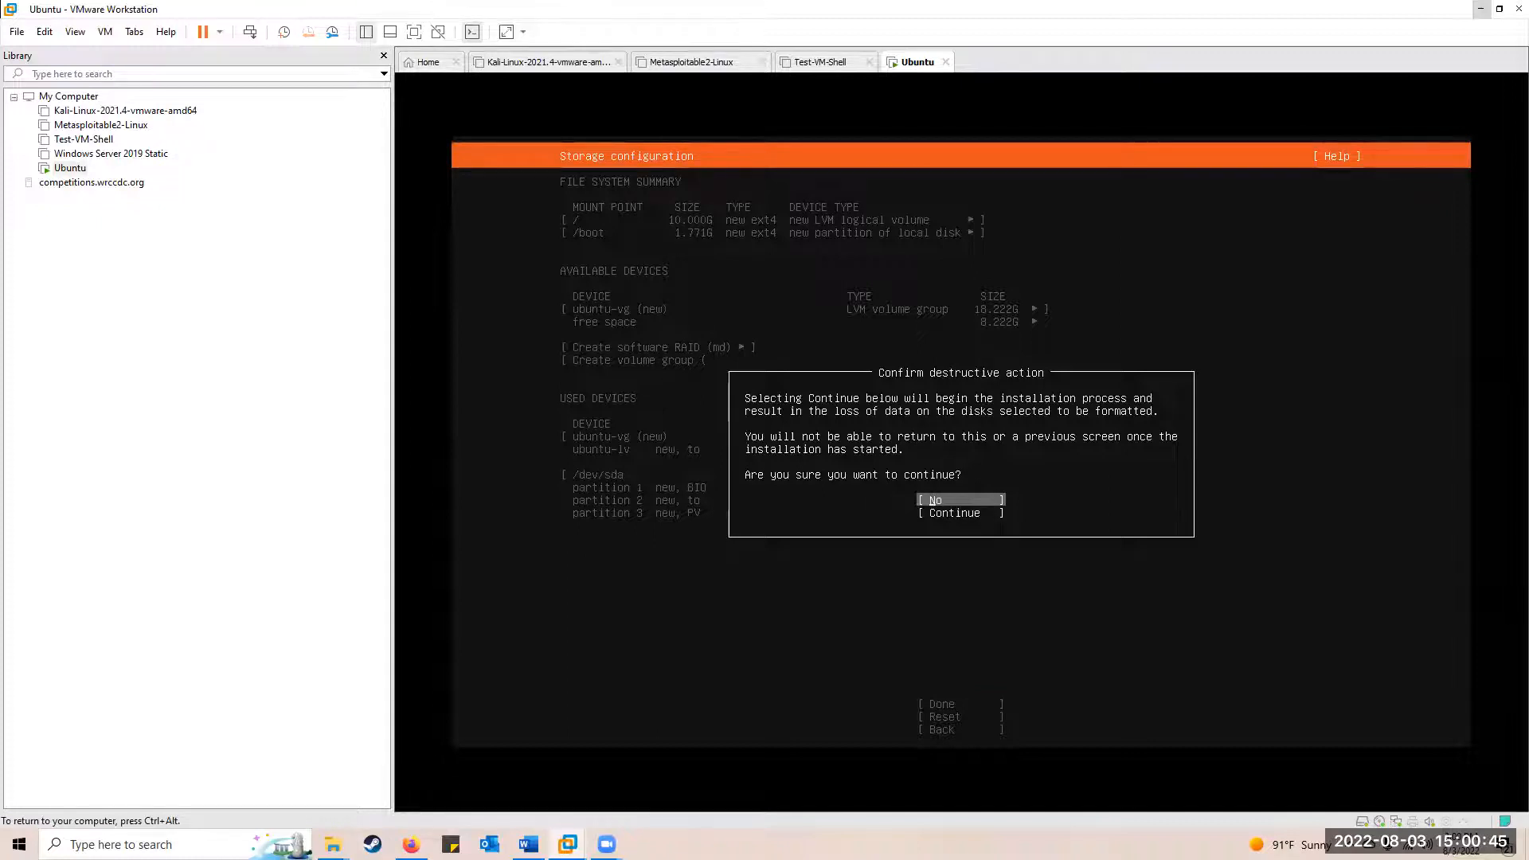
{"action": "key", "text": "Down"}
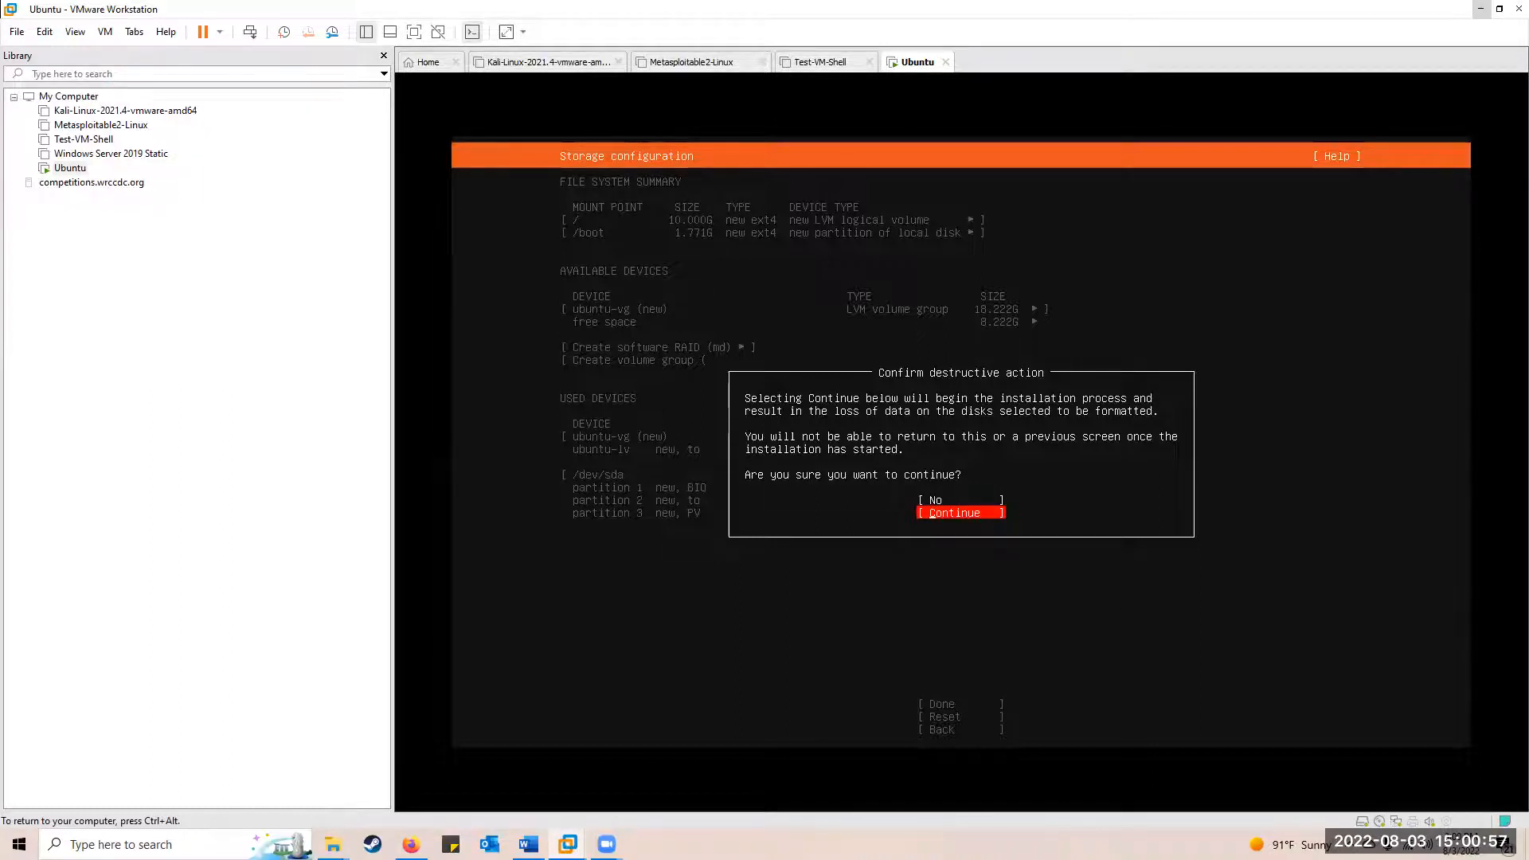
{"action": "key", "text": "Return"}
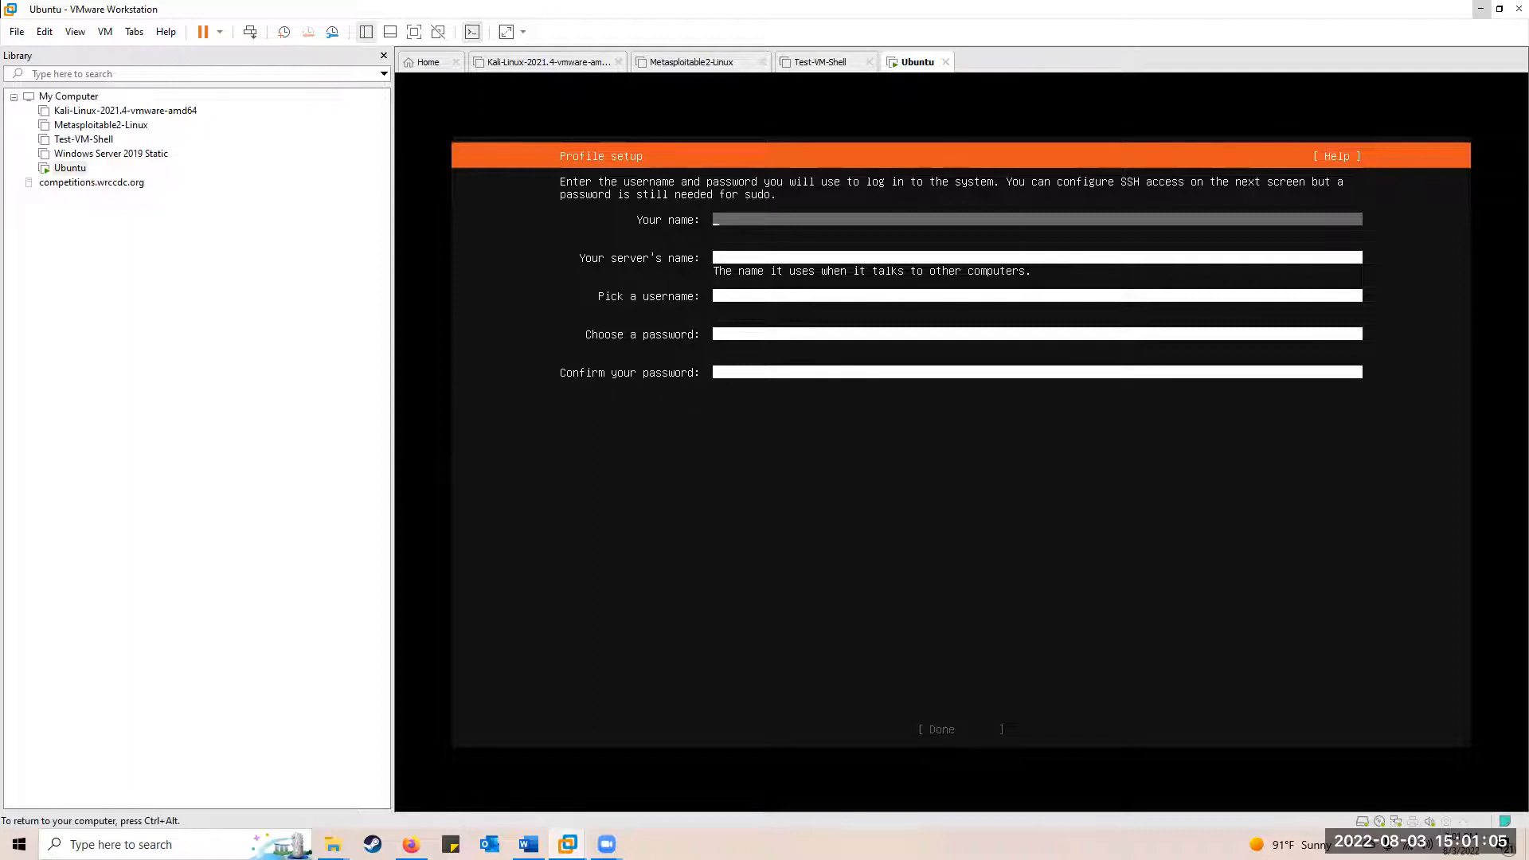
Enter the full name, server name 'ubuntu', username 'administrator' and a confirmed password in Profile setup
{"action": "type", "text": "Brandon Brown"}
{"action": "key", "text": "Tab"}
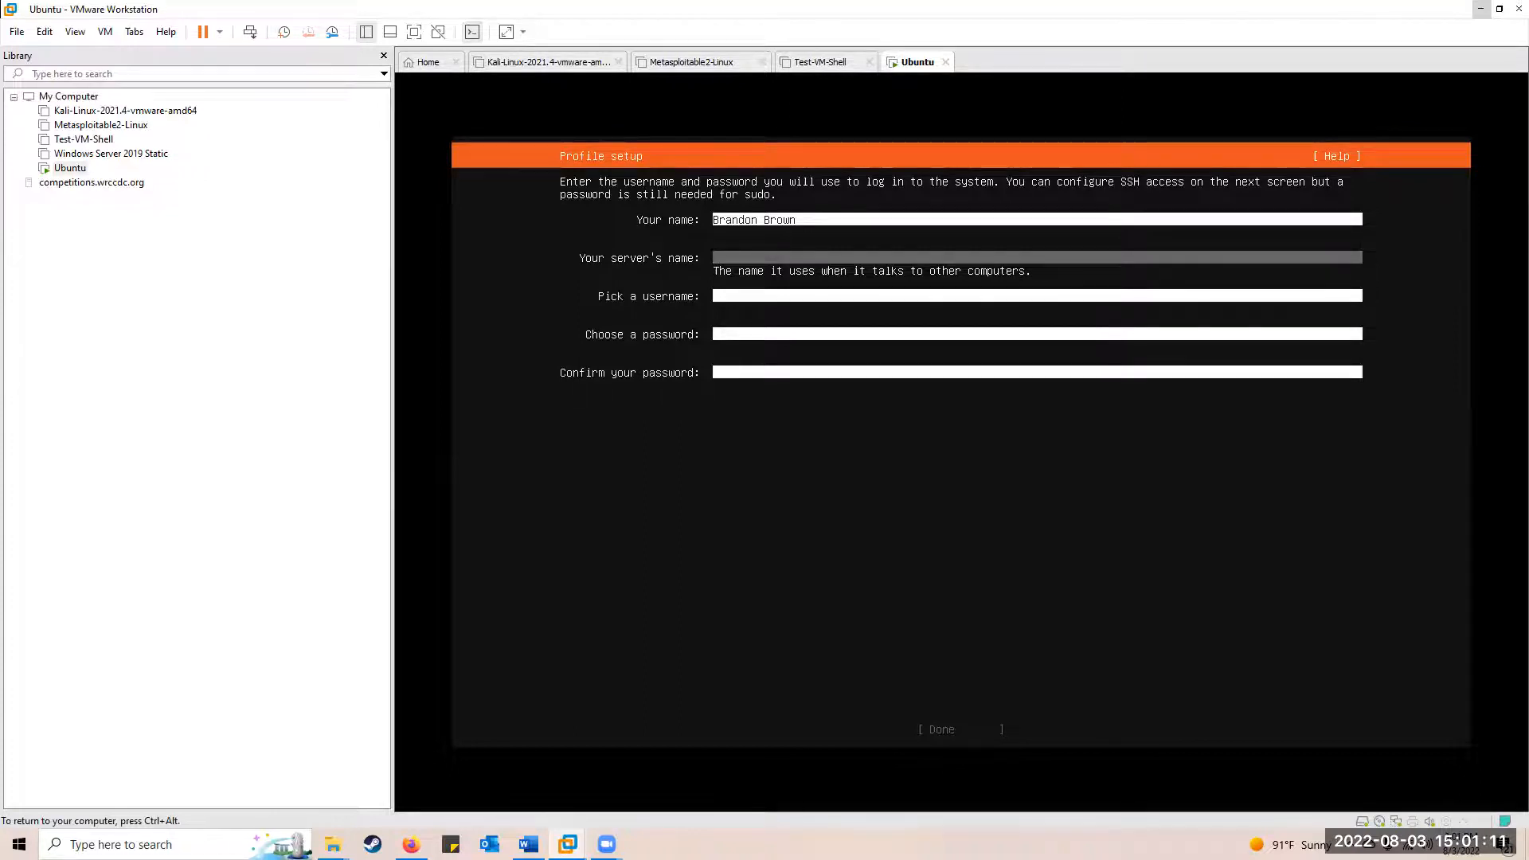
{"action": "type", "text": "ubuntu"}
{"action": "key", "text": "Tab"}
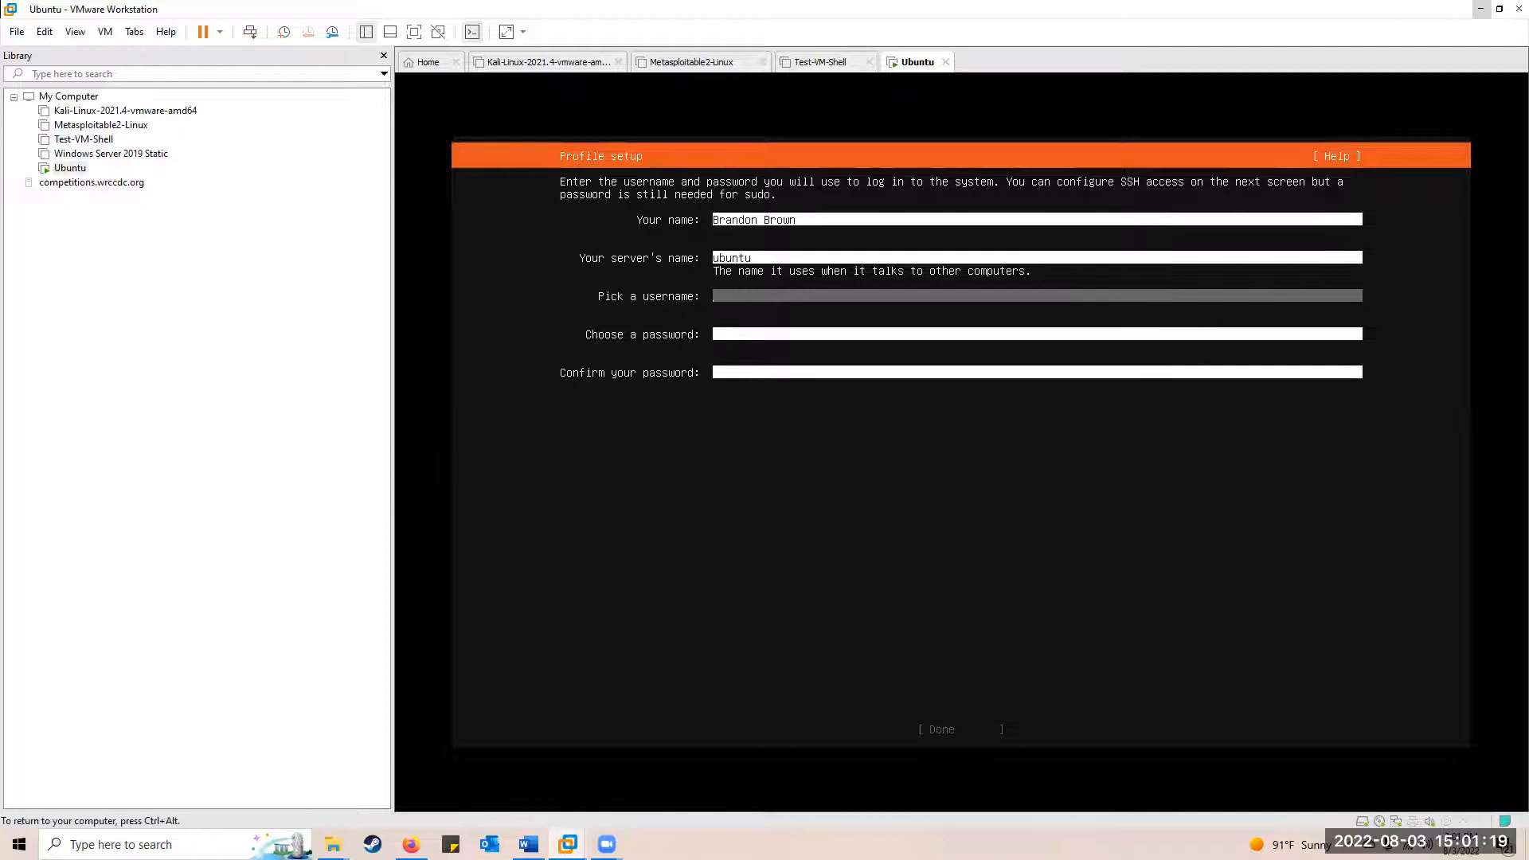
{"action": "type", "text": "administrator"}
{"action": "key", "text": "Tab"}
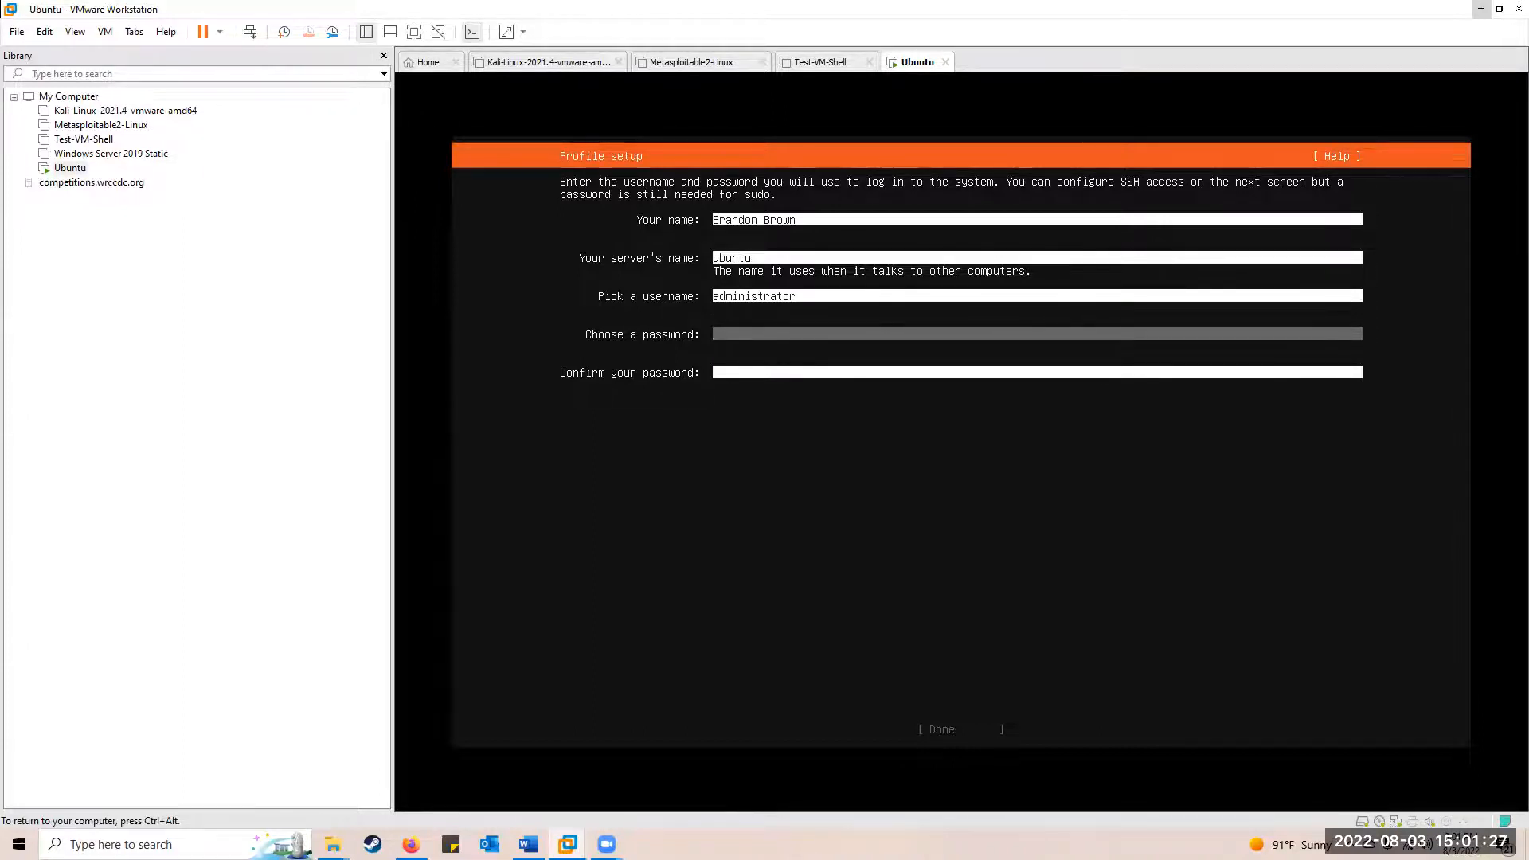
{"action": "type", "text": "***********"}
{"action": "key", "text": "Tab"}
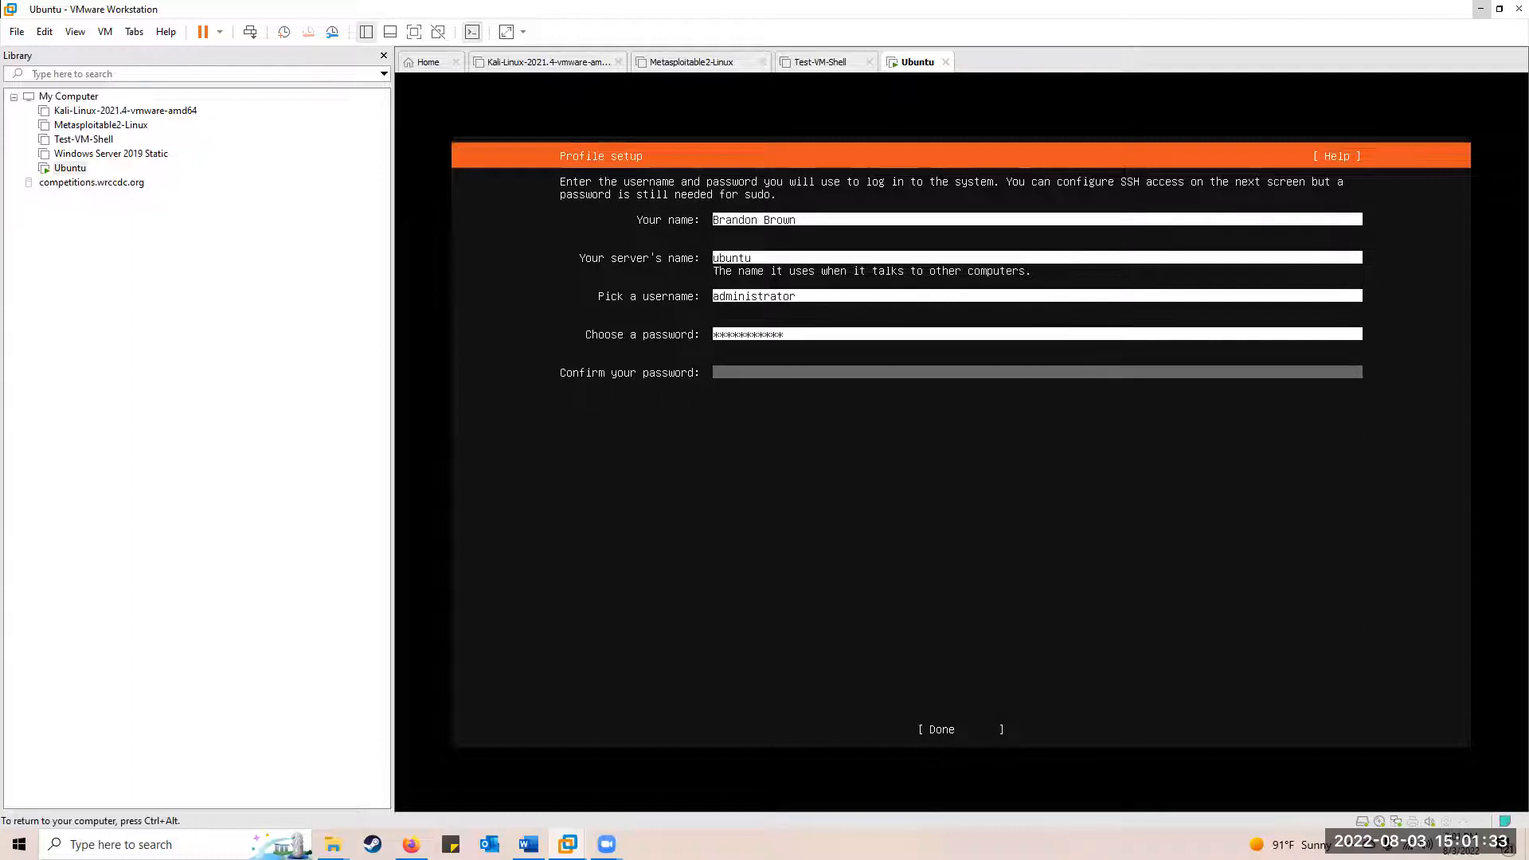
{"action": "type", "text": "***********"}
{"action": "key", "text": "Tab"}
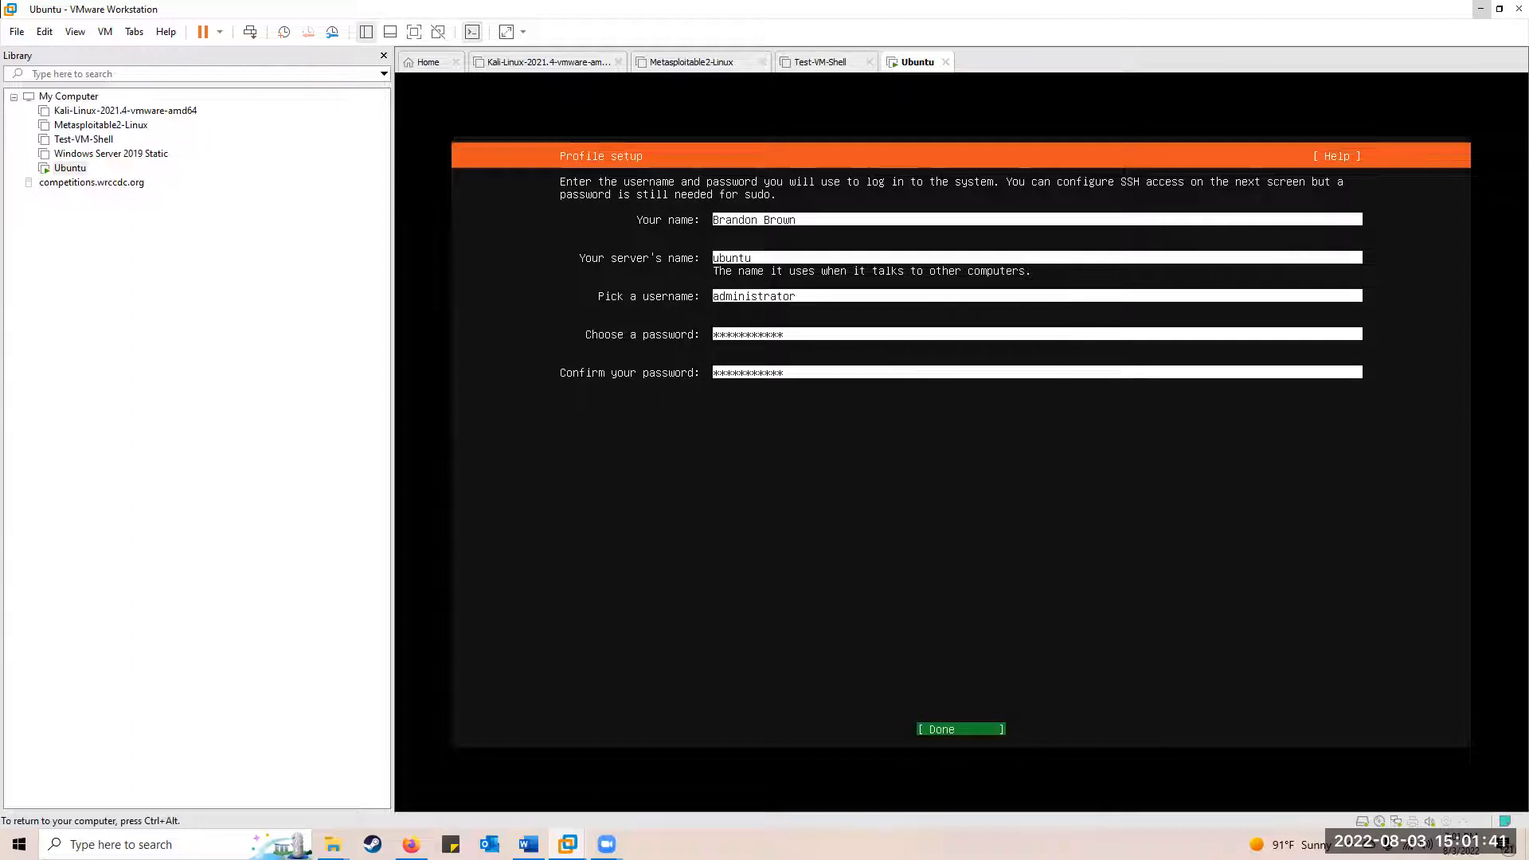
{"action": "key", "text": "Return"}
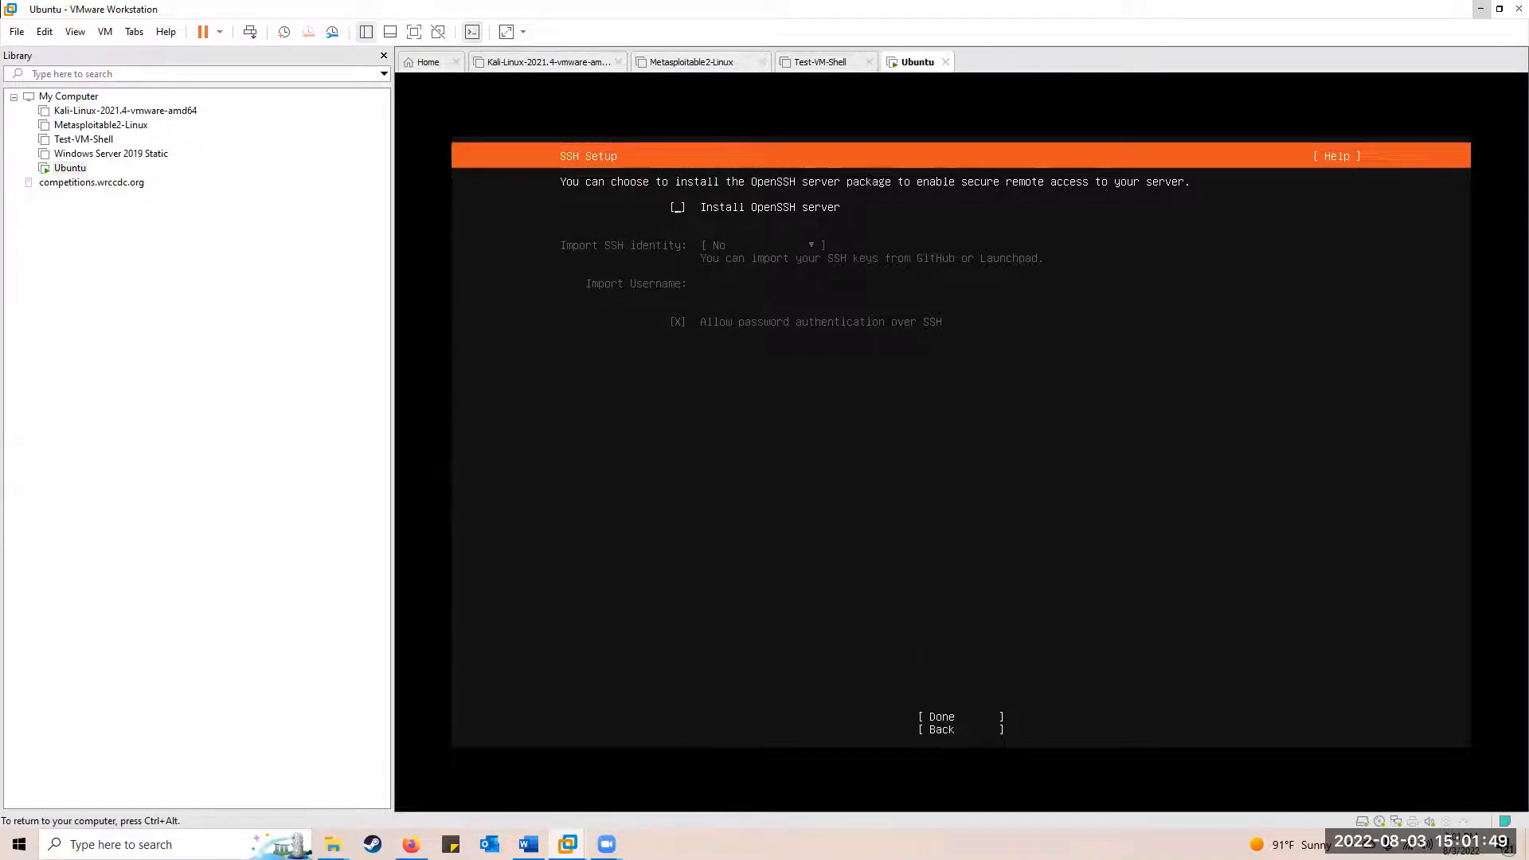
Tick Install OpenSSH server and confirm the SSH setup
{"action": "key", "text": "space"}
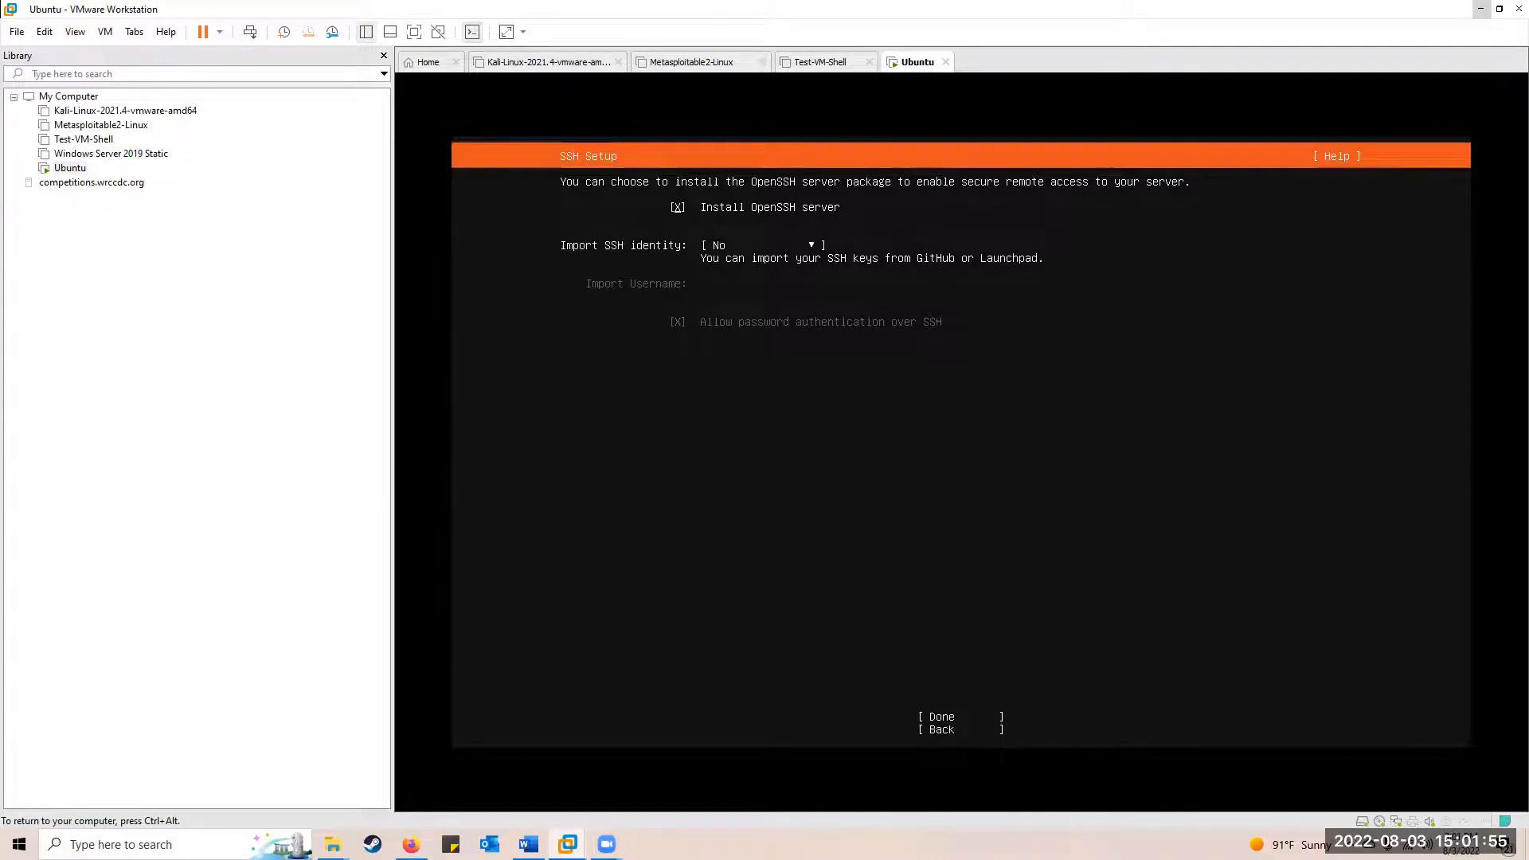
{"action": "key", "text": "Down"}
{"action": "key", "text": "Down"}
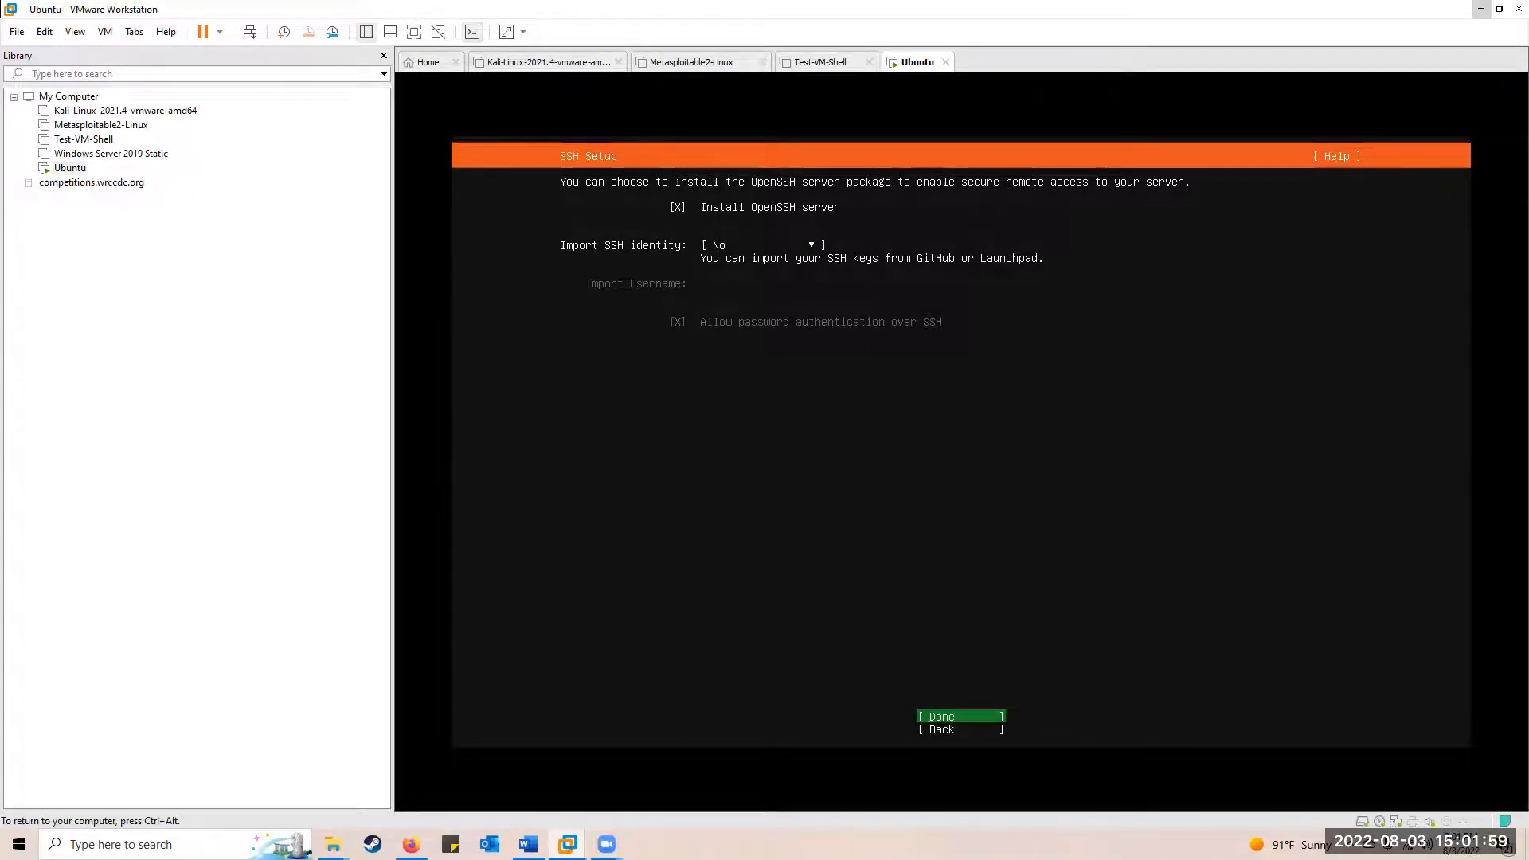
{"action": "key", "text": "Return"}
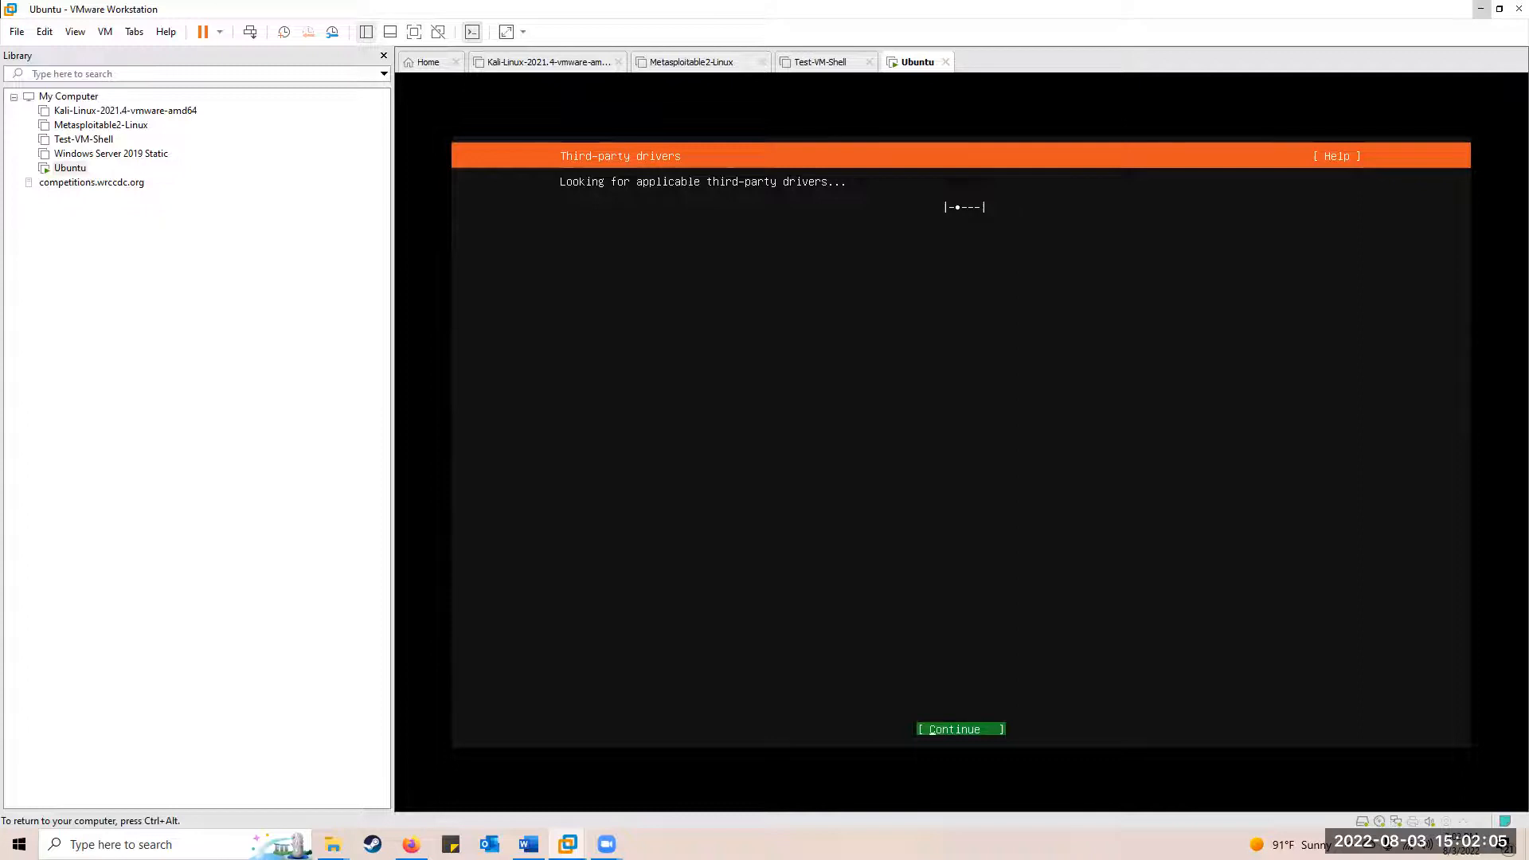
Continue past the third-party drivers search and let the installation run to completion
{"action": "key", "text": "Return"}
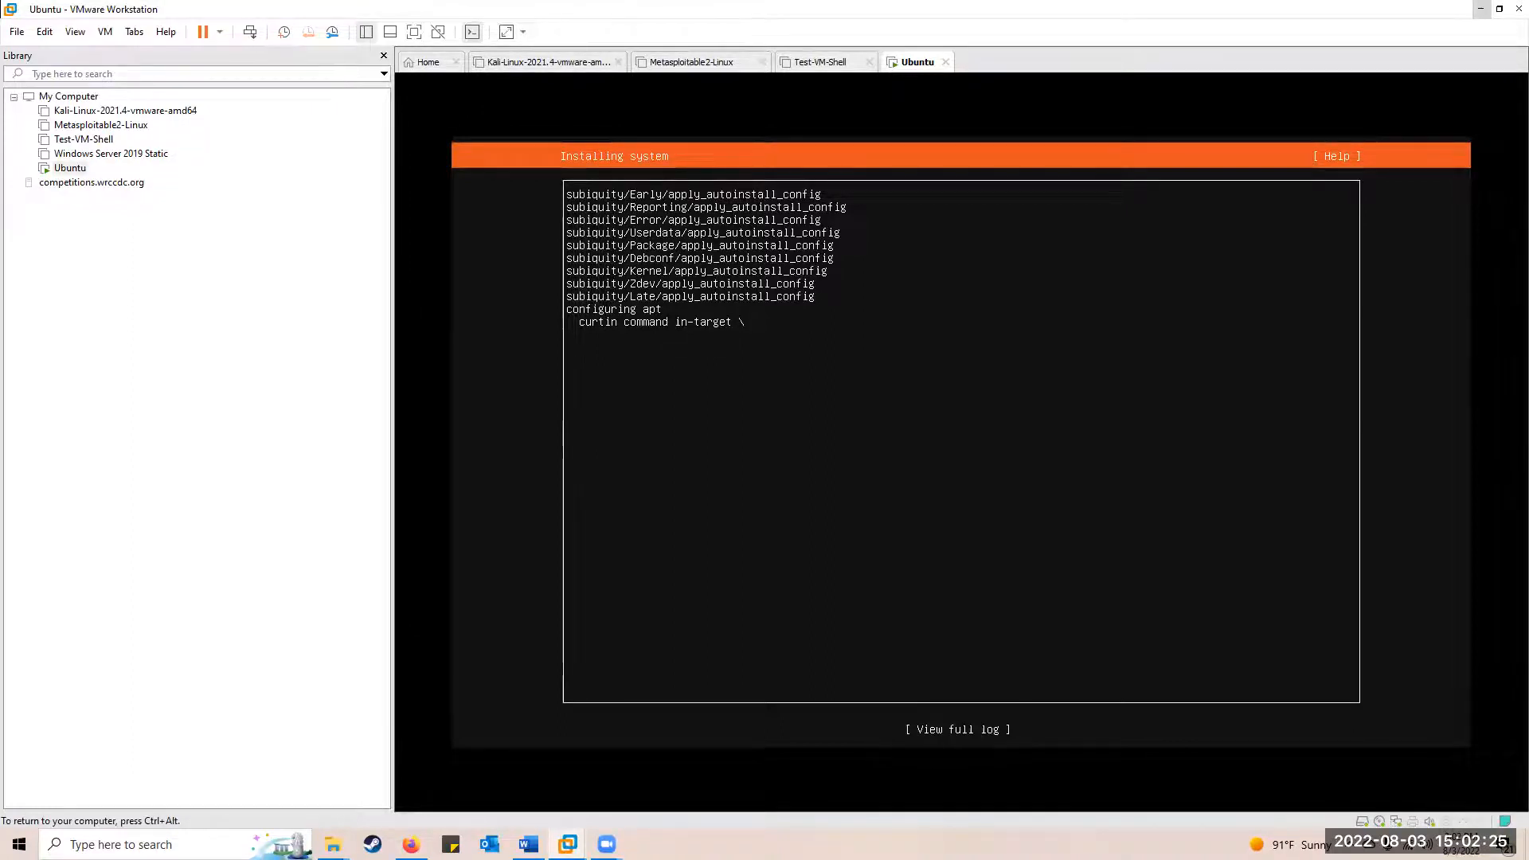
{"action": "key", "text": "ctrl+alt"}
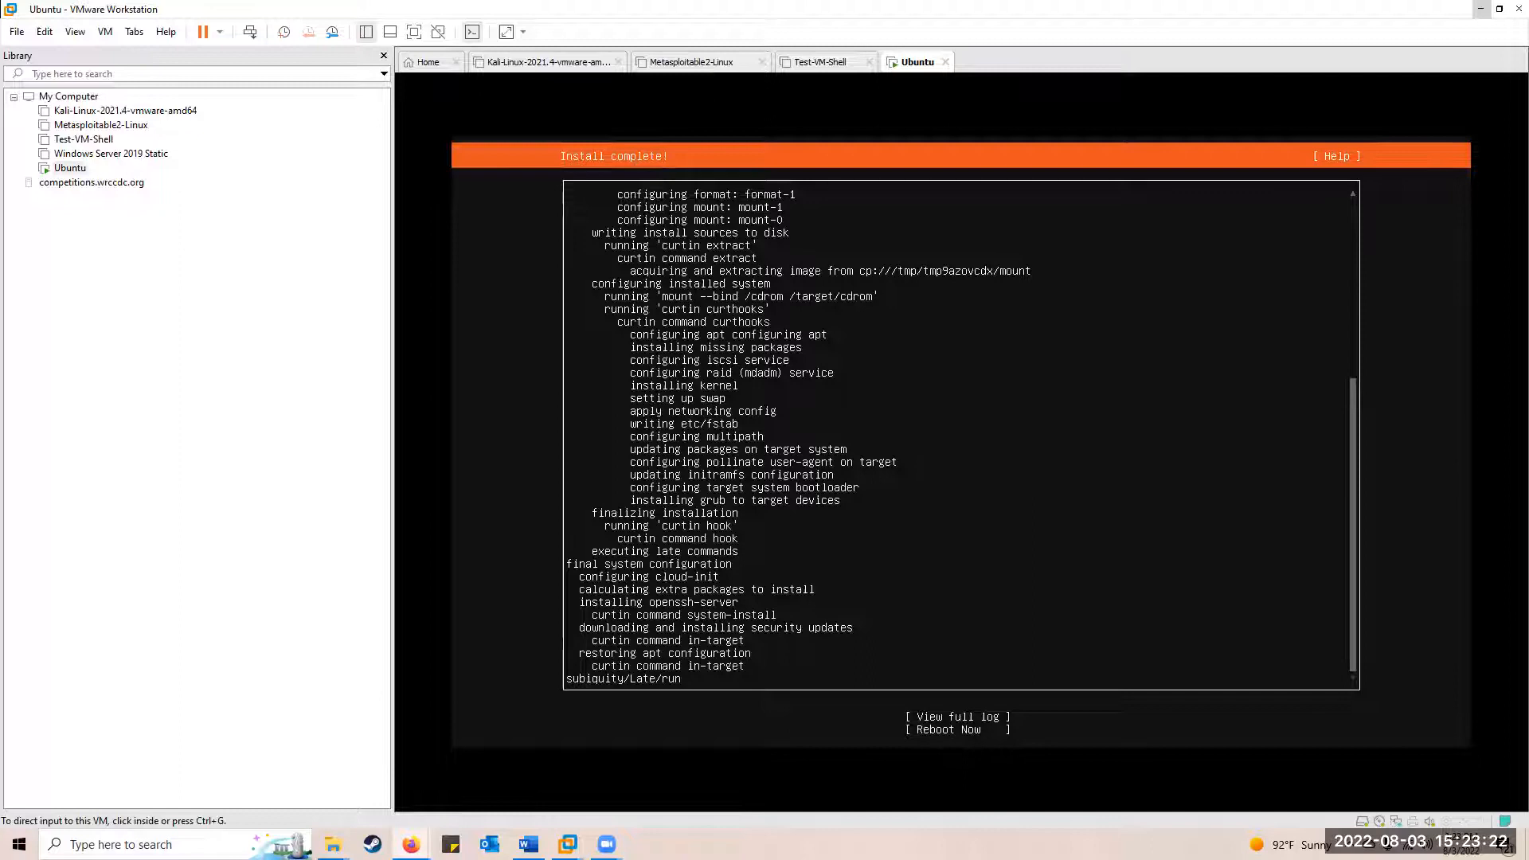
Reboot the freshly installed server and continue past the remove-installation-medium prompt
{"action": "left_click", "coordinate": [1041, 379]}
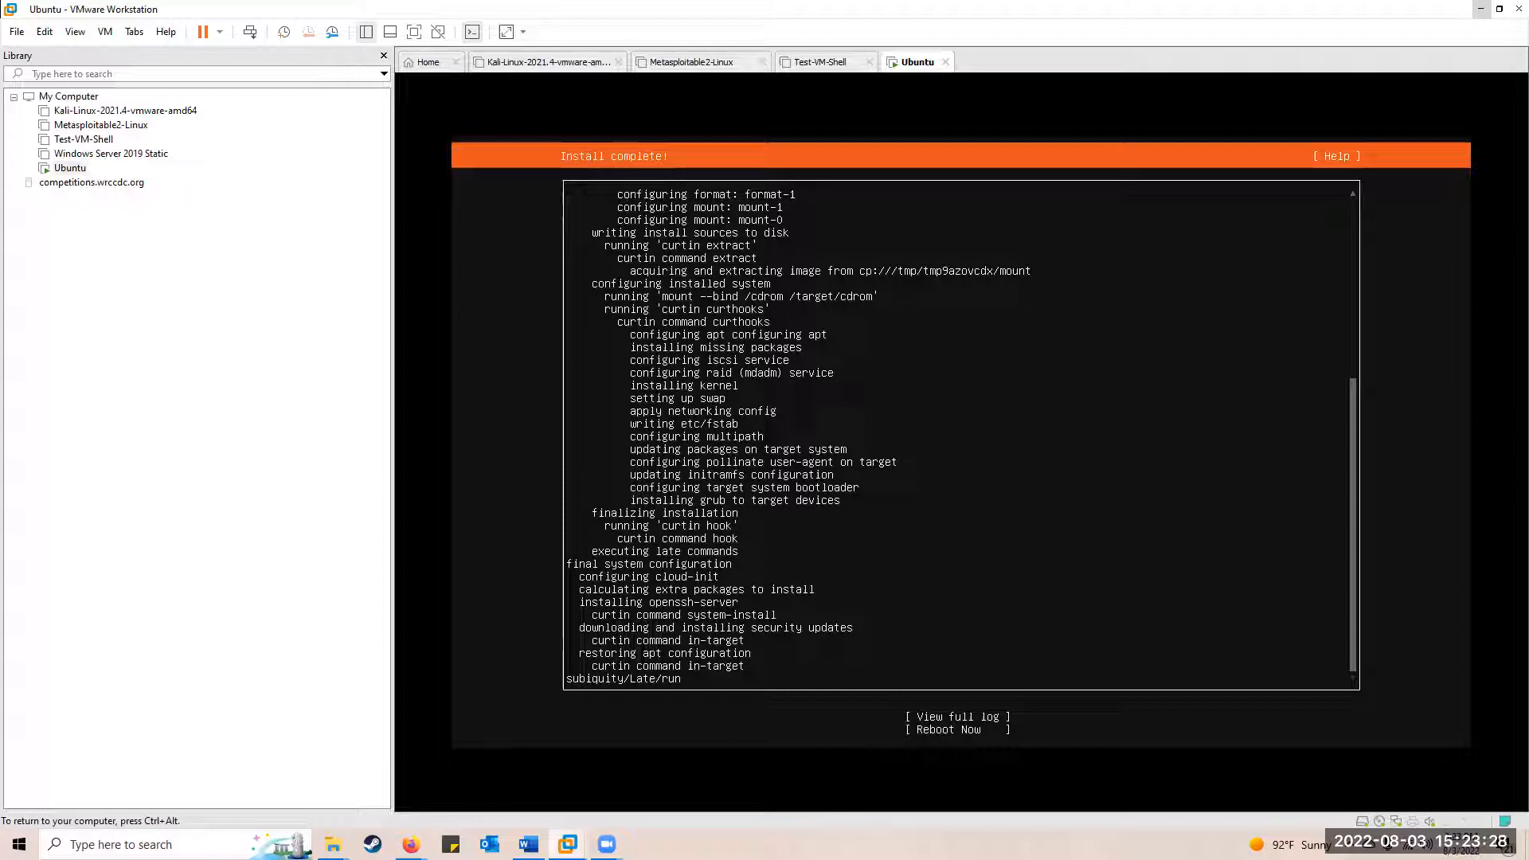
{"action": "key", "text": "Tab"}
{"action": "key", "text": "Down"}
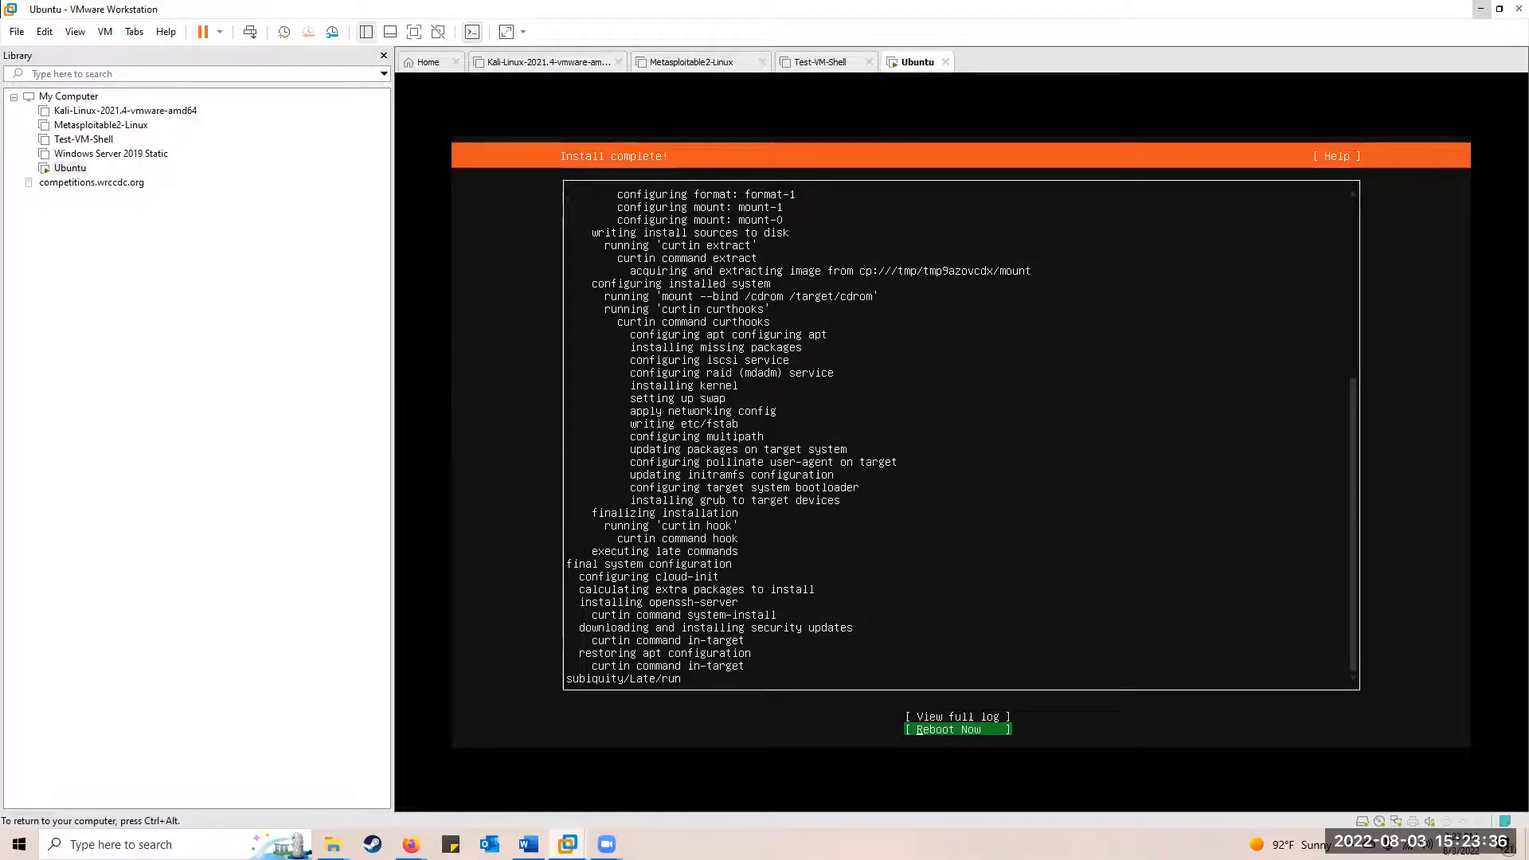
{"action": "key", "text": "Return"}
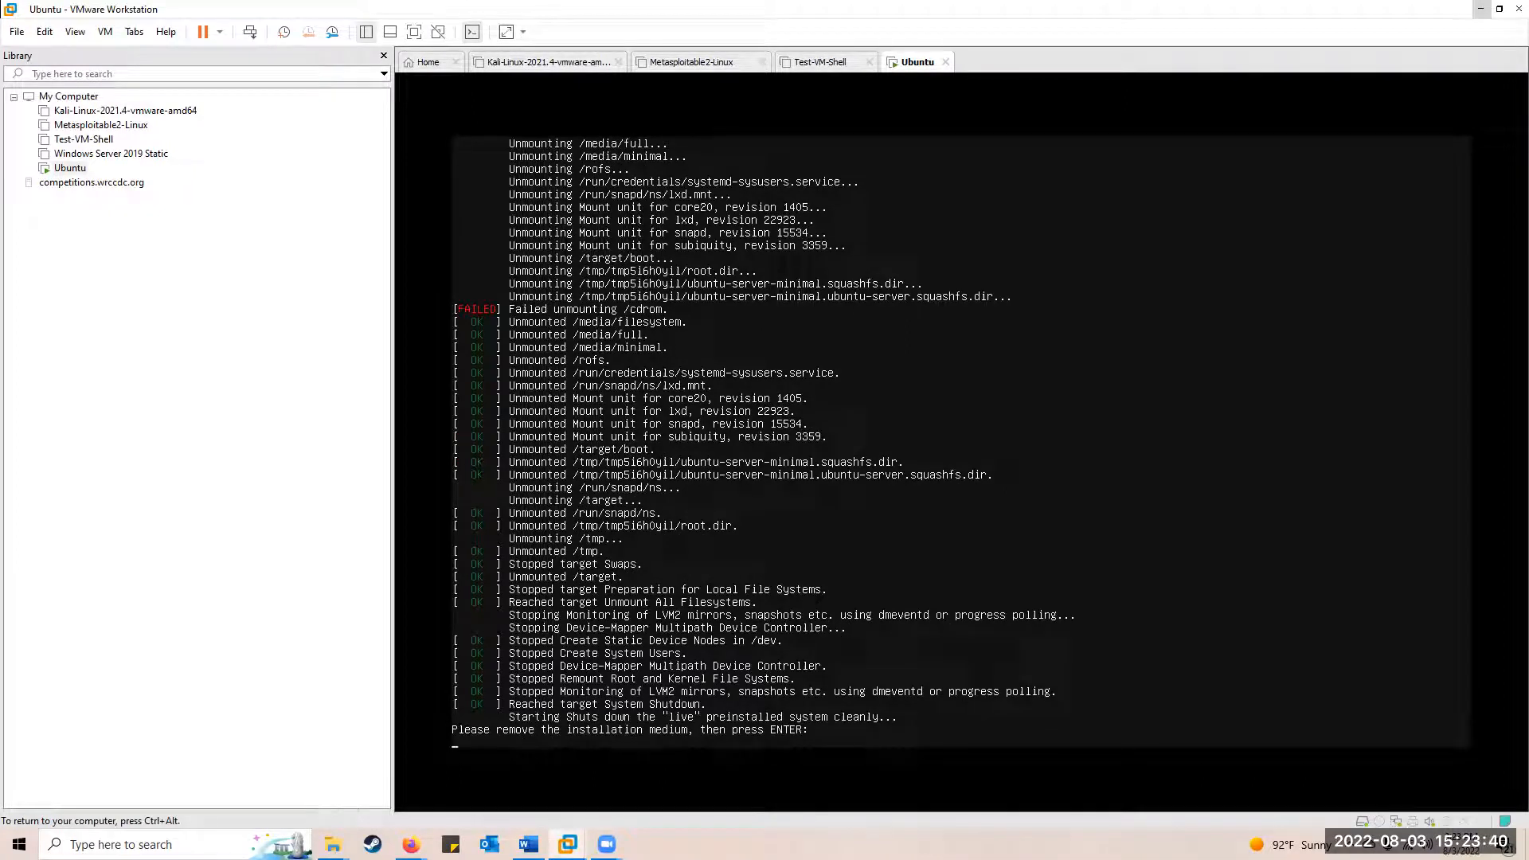
{"action": "key", "text": "Return"}
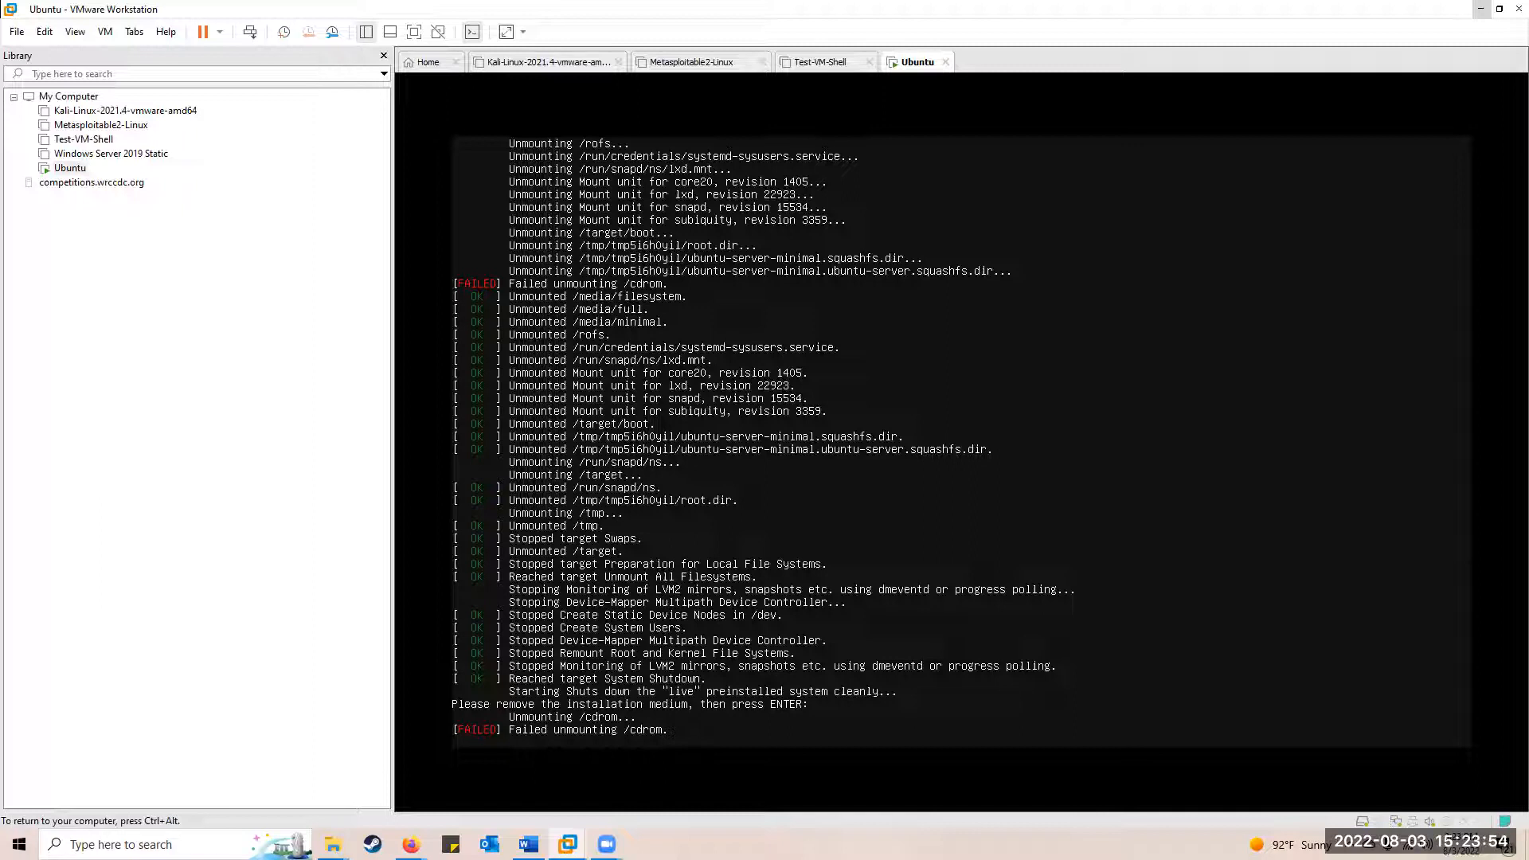
{"action": "key", "text": "ctrl+alt"}
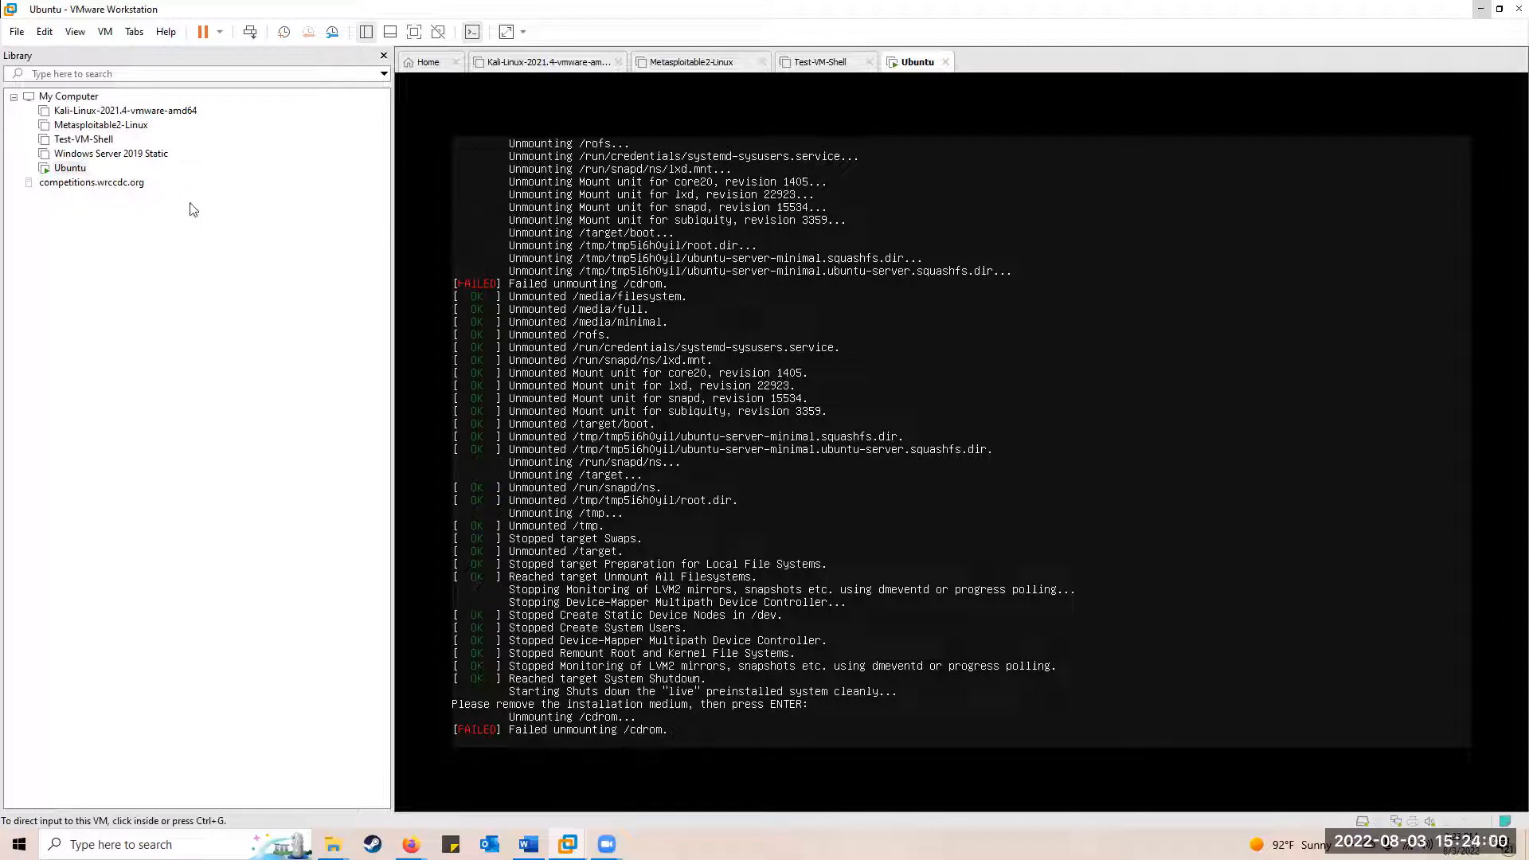
{"action": "right_click", "coordinate": [75, 165]}
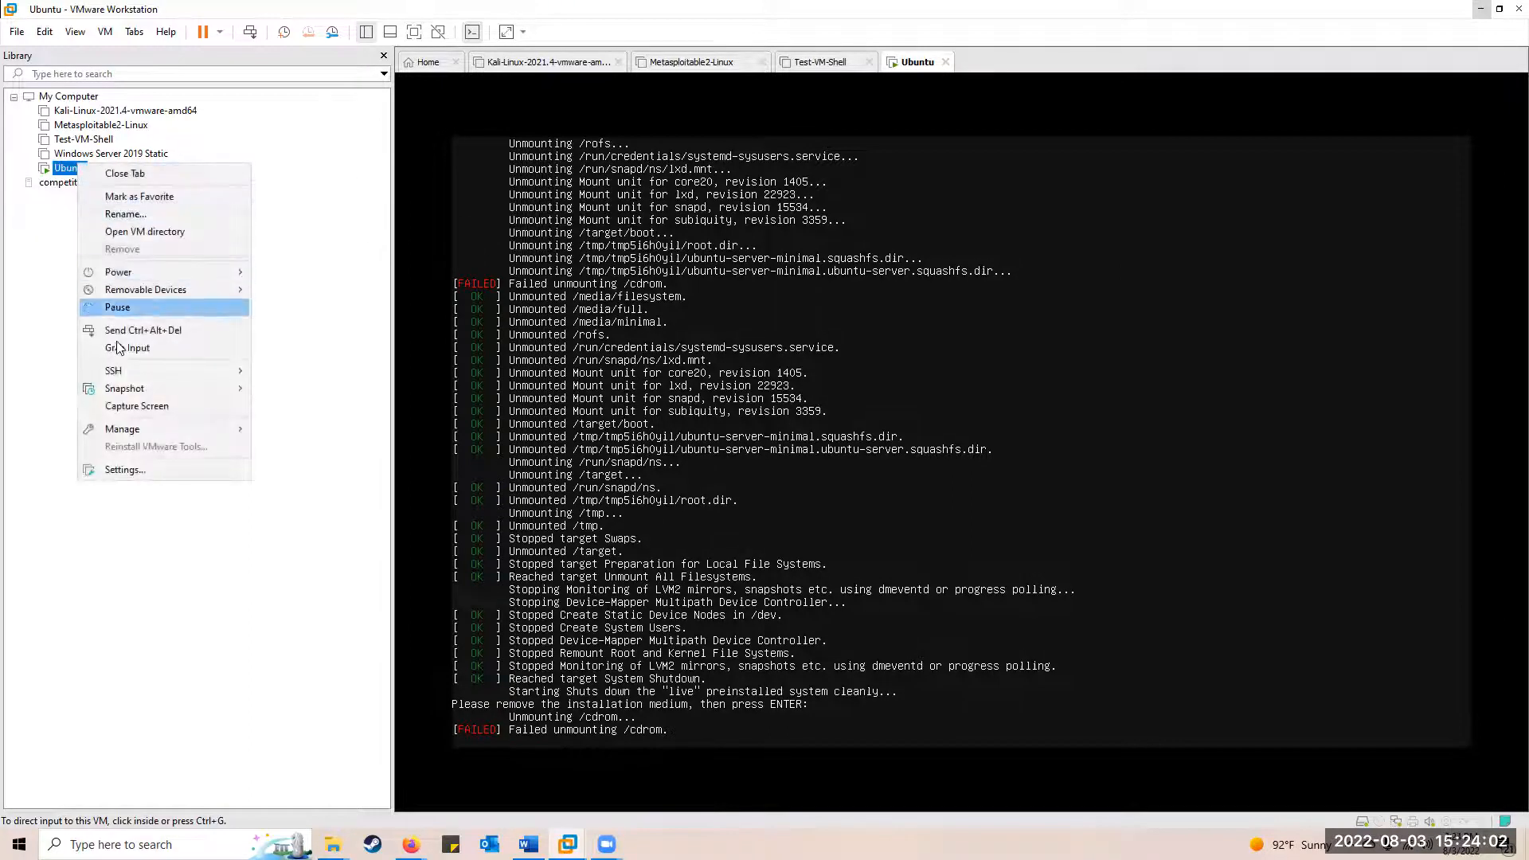
Untick Connect at power on for the CD/DVD (SATA) drive, save, and let the VM finish rebooting
{"action": "left_click", "coordinate": [109, 473]}
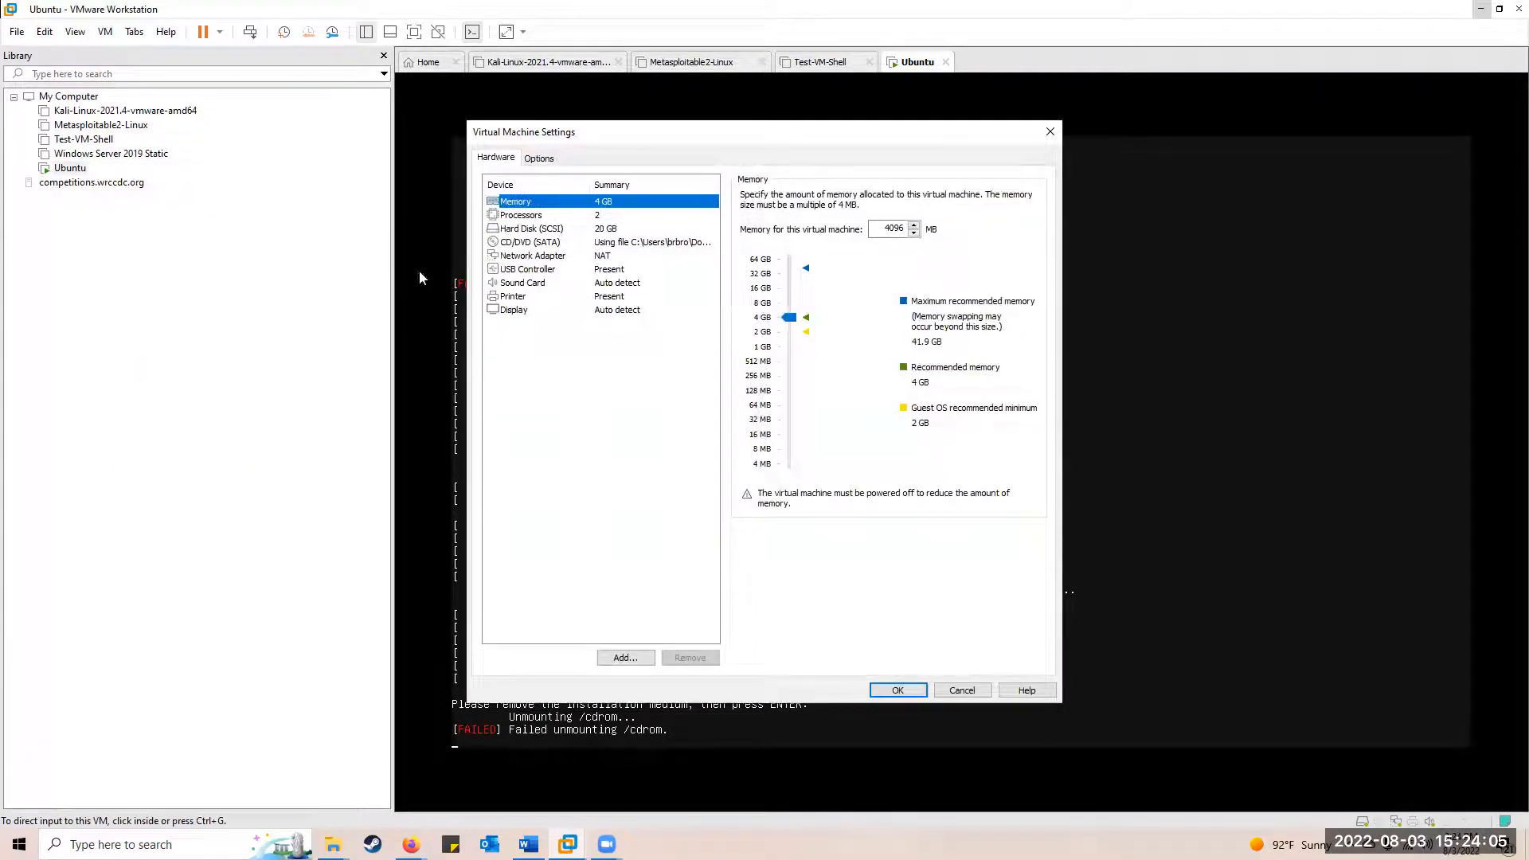
{"action": "left_click", "coordinate": [505, 243]}
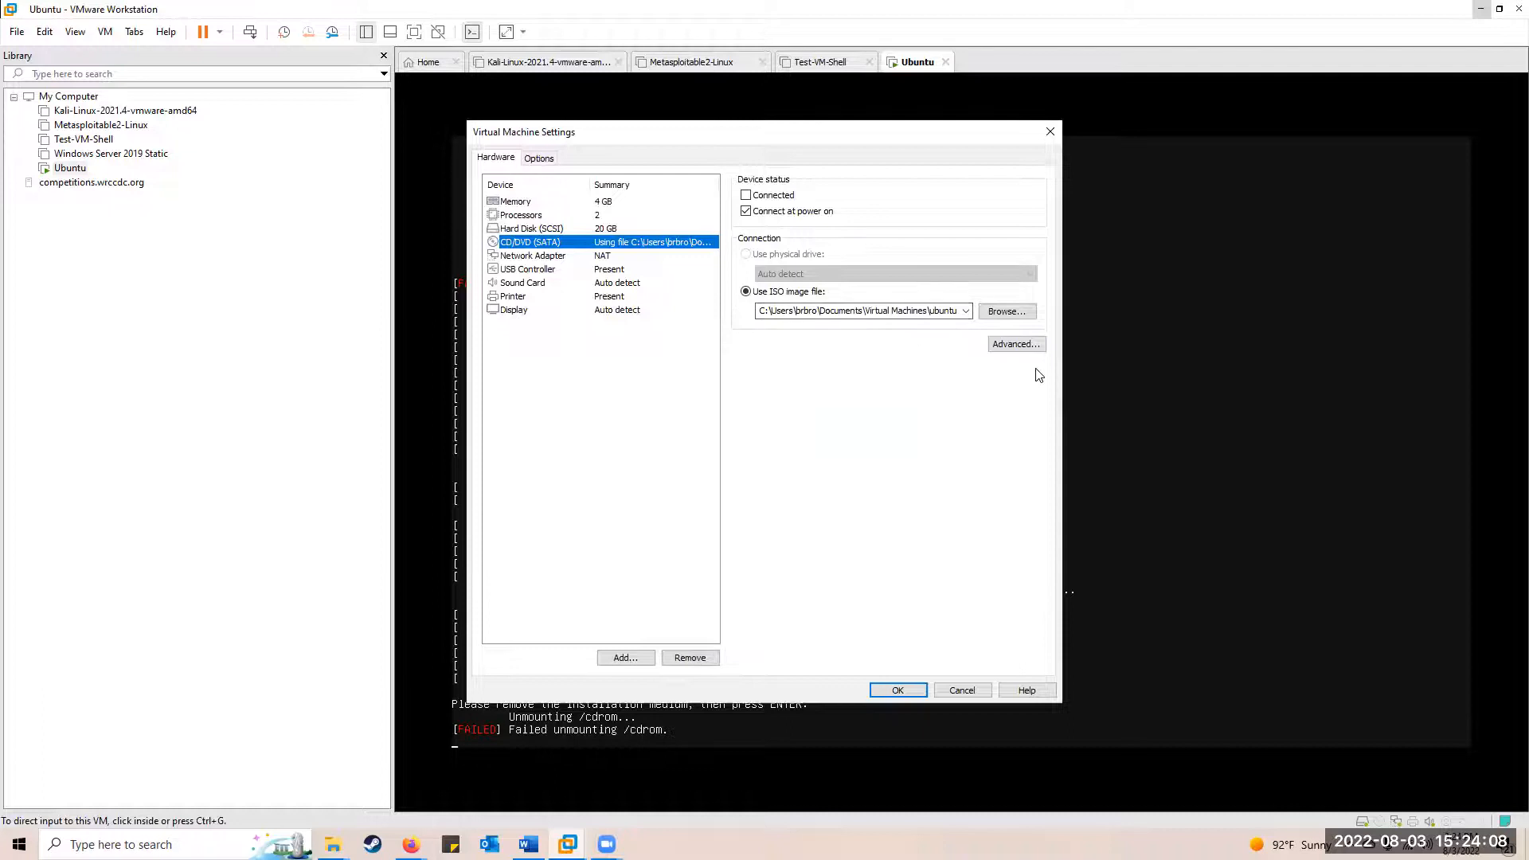
{"action": "left_click", "coordinate": [746, 211]}
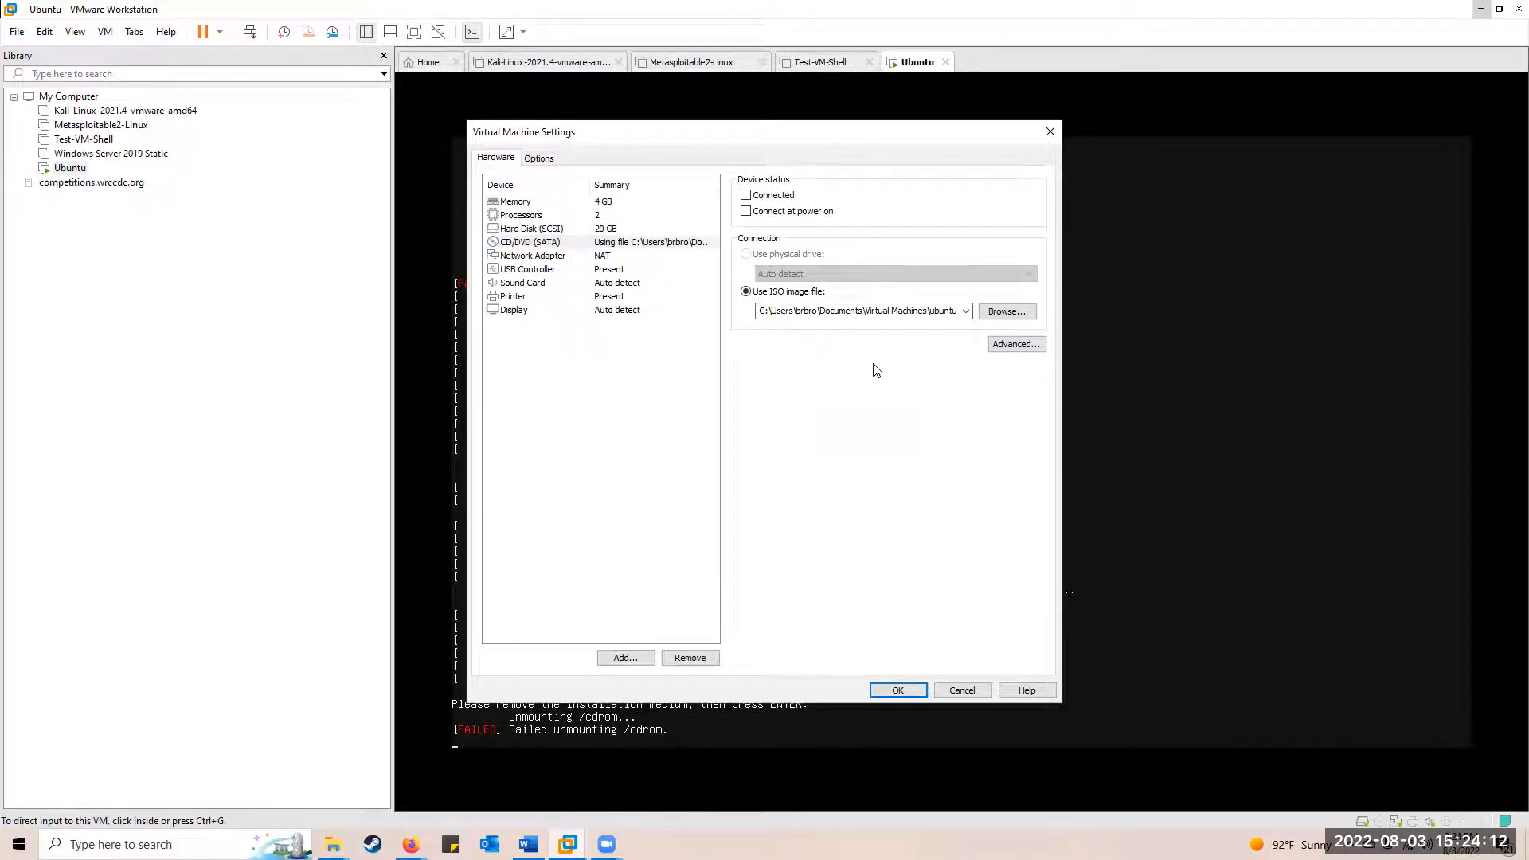
{"action": "left_click", "coordinate": [888, 688]}
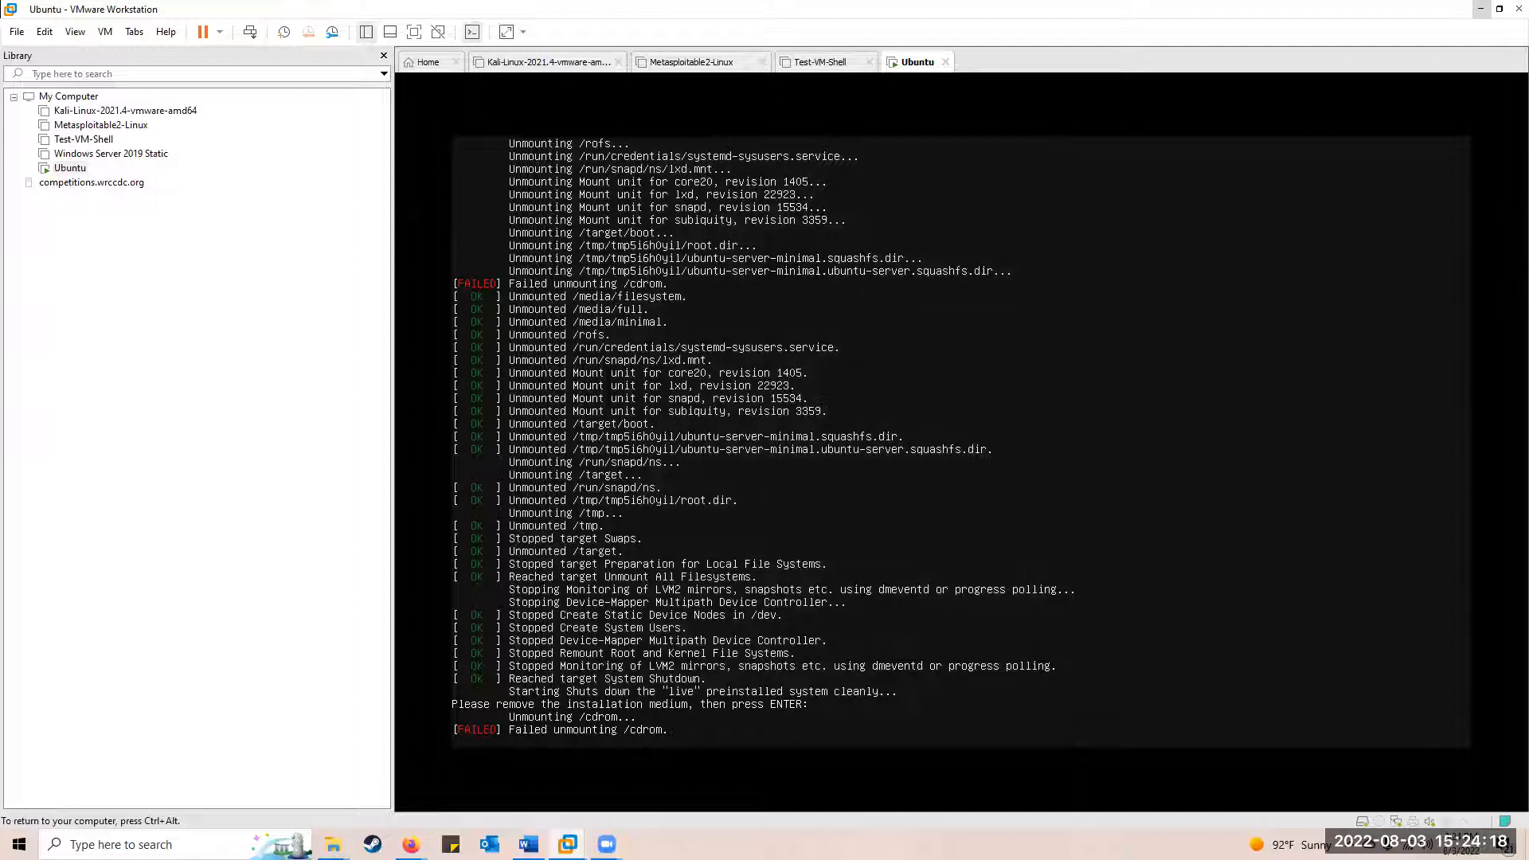
{"action": "key", "text": "Return"}
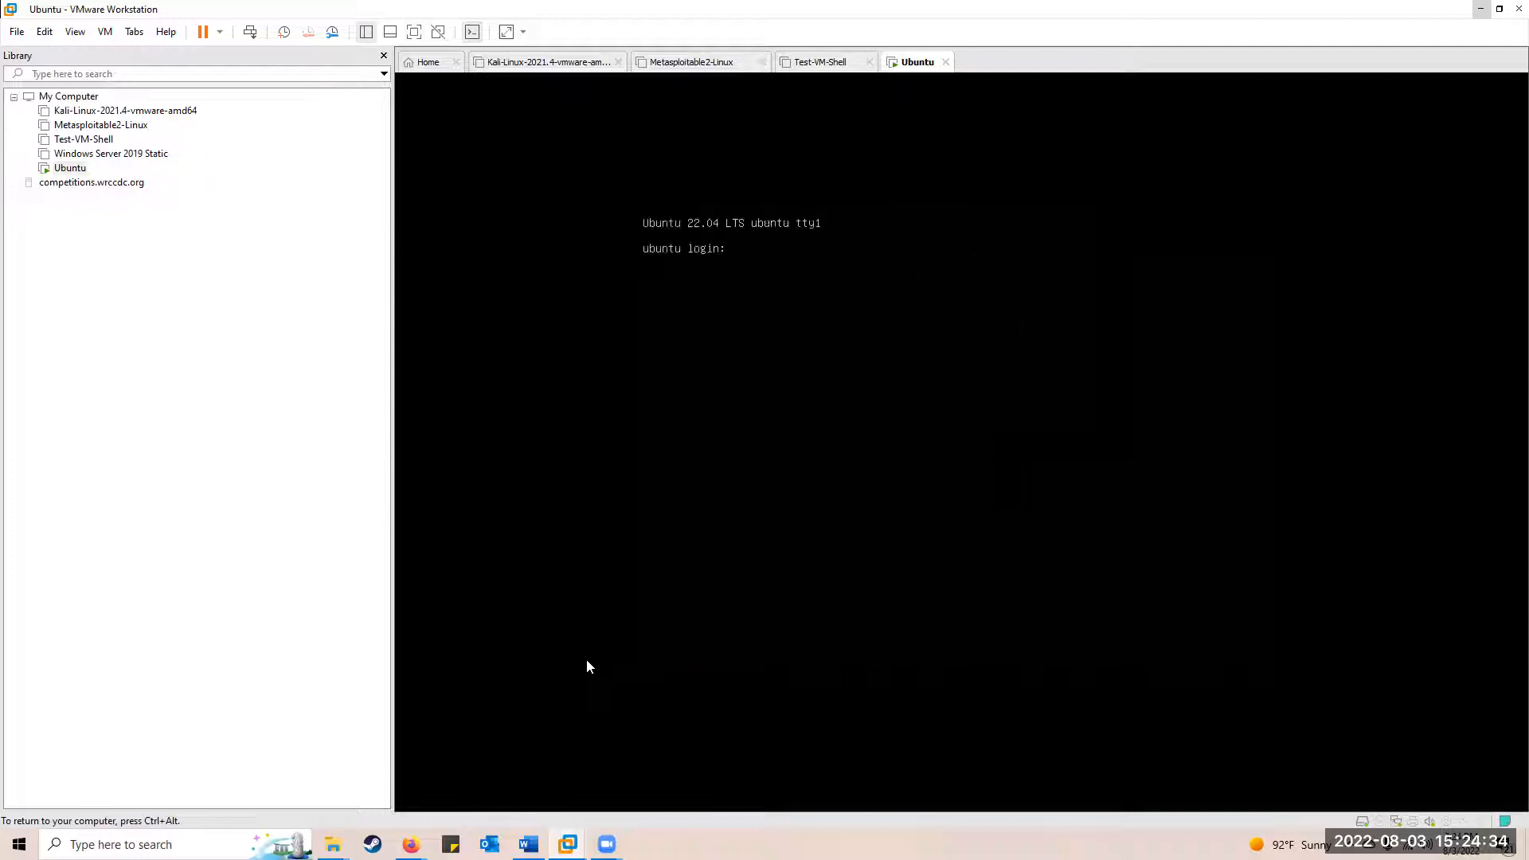
Log in to the Ubuntu server as administrator
{"action": "key", "text": "ctrl+alt"}
{"action": "left_click", "coordinate": [581, 666]}
{"action": "type", "text": "administrator"}
{"action": "key", "text": "Return"}
{"action": "key", "text": "Return"}
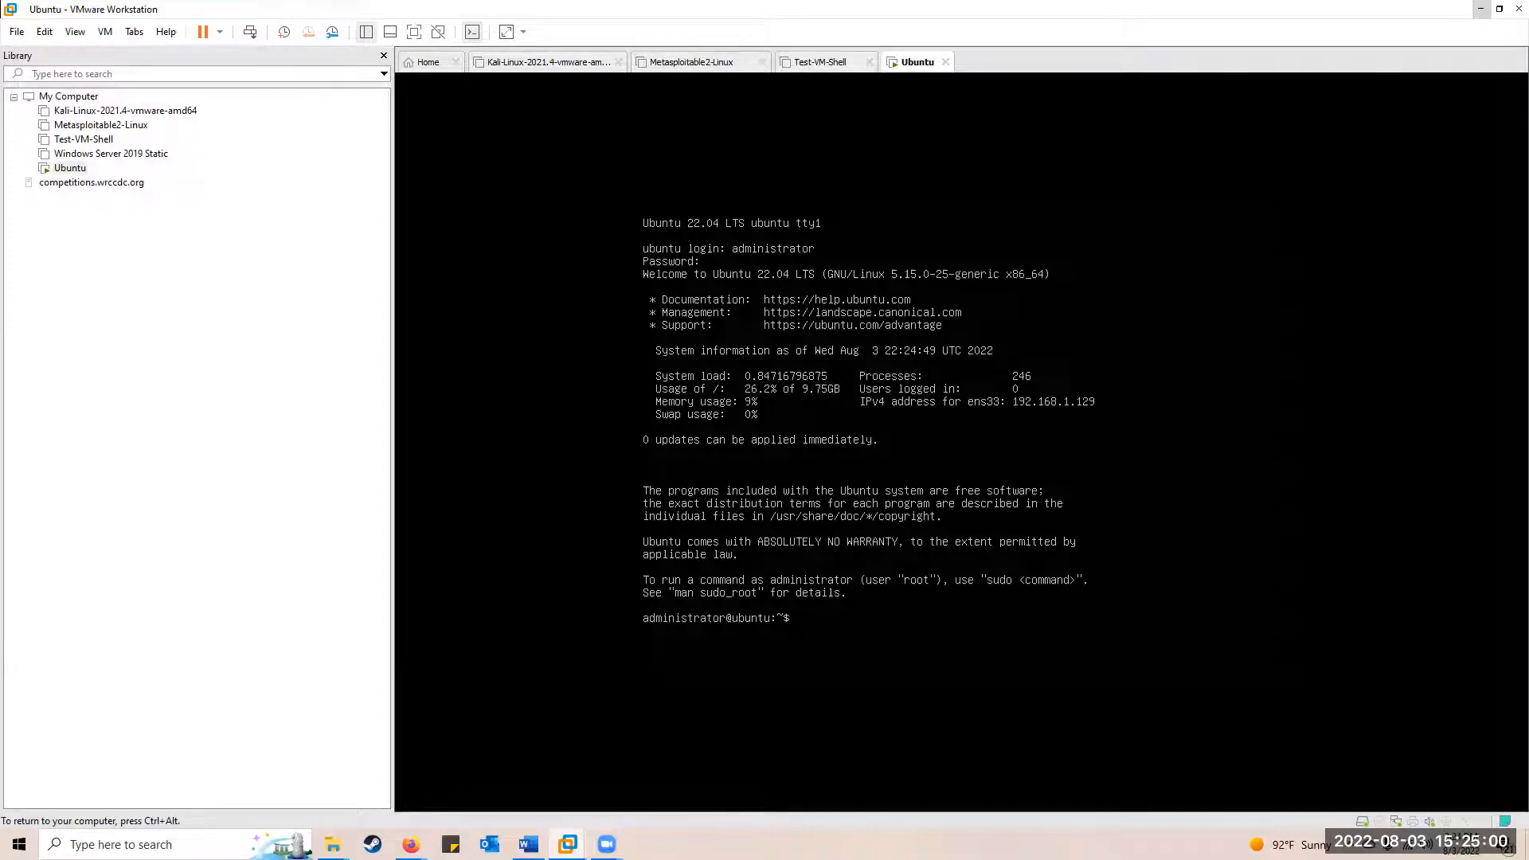
Run ifconfig and ip address to show ens33 holding 192.168.1.129/24
{"action": "type", "text": "i"}
{"action": "type", "text": "fconfig"}
{"action": "key", "text": "Return"}
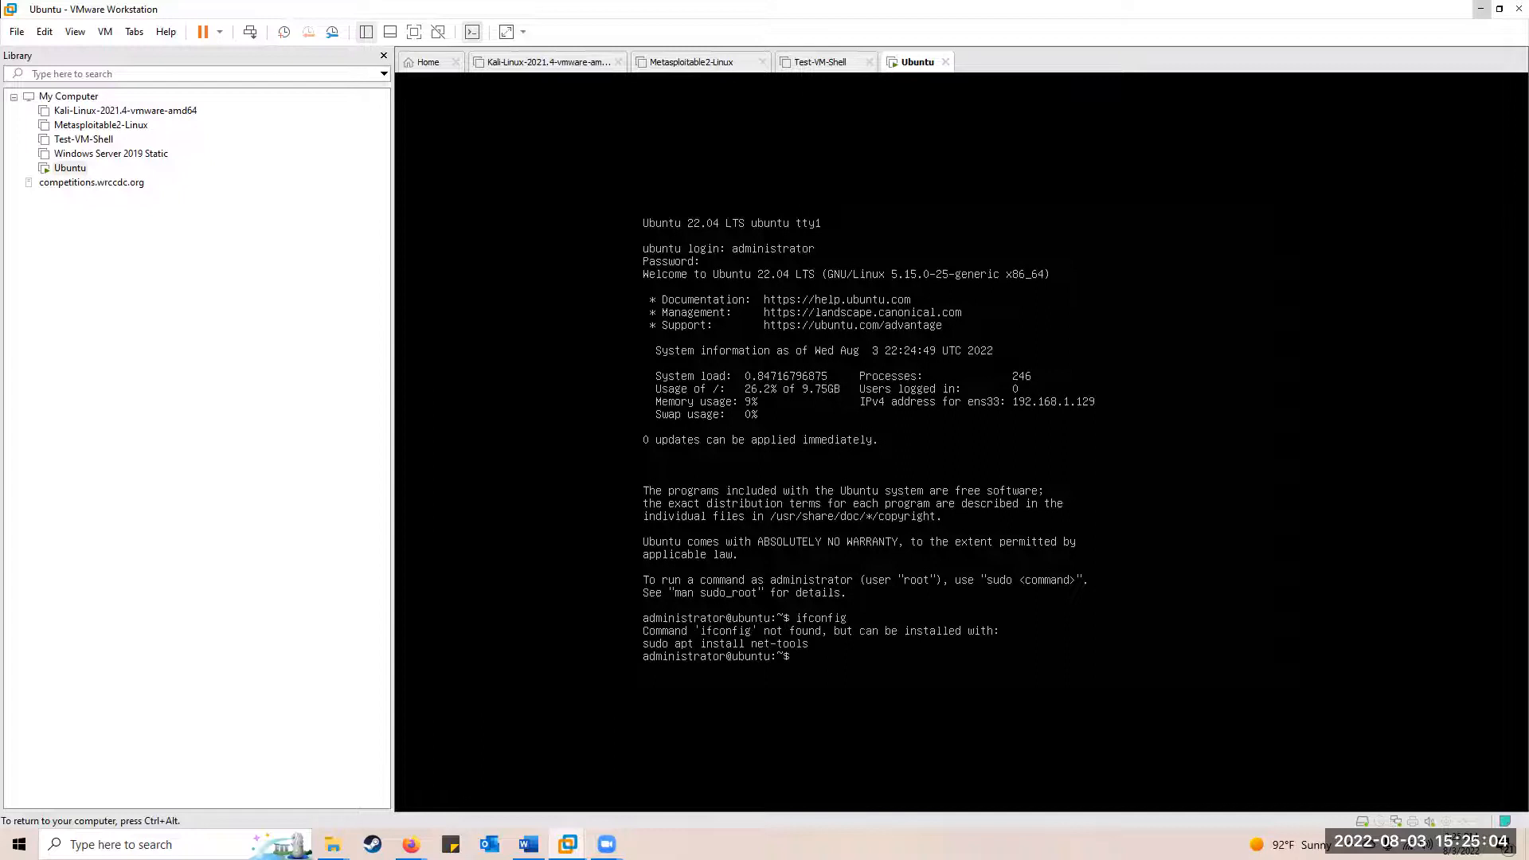
{"action": "type", "text": "ip address"}
{"action": "key", "text": "Return"}
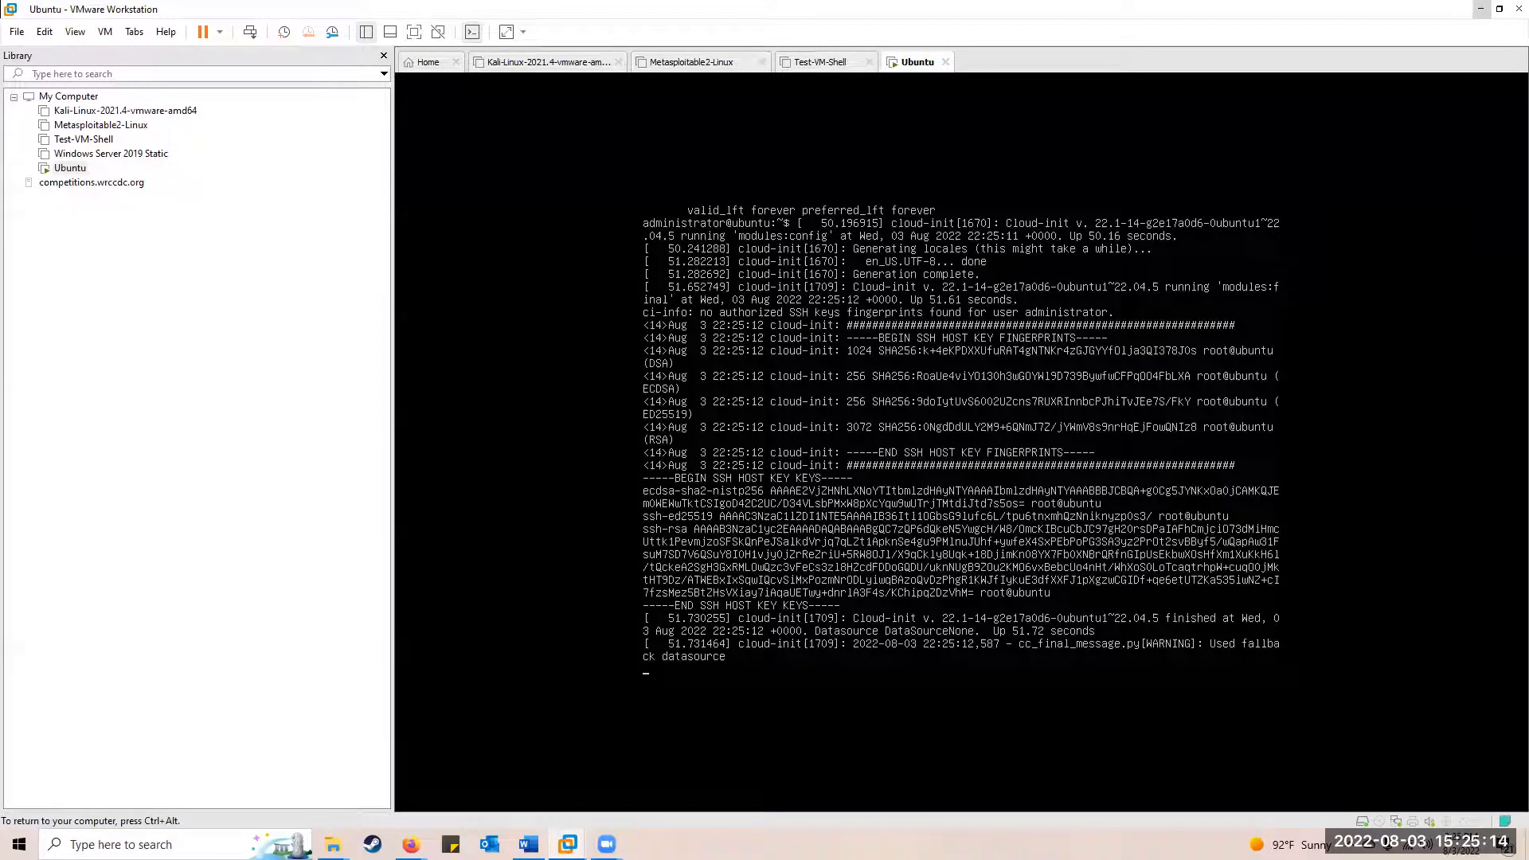
{"action": "key", "text": "Return"}
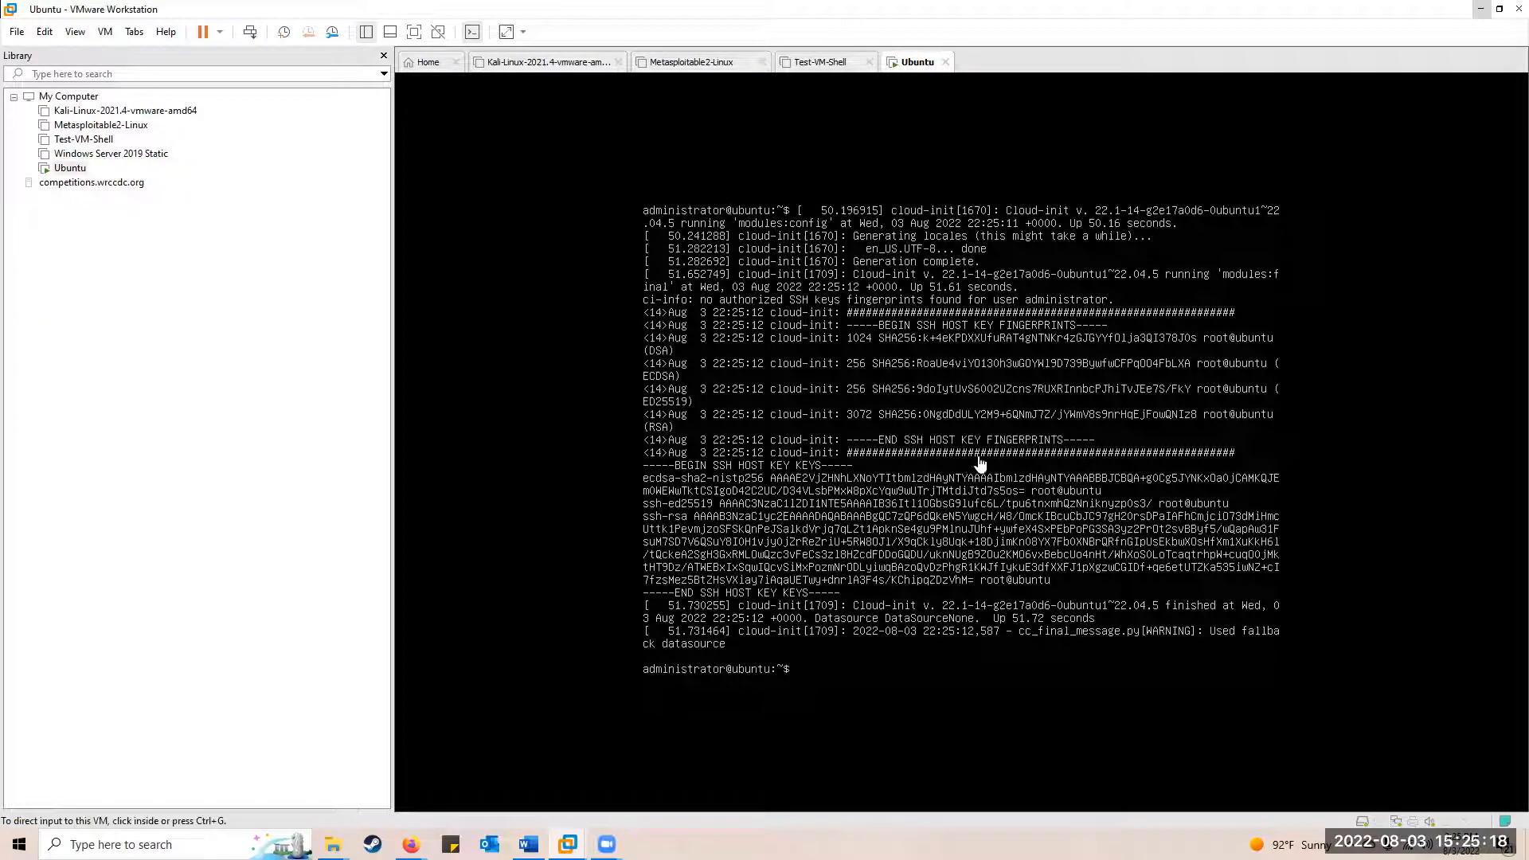
{"action": "type", "text": "ip address"}
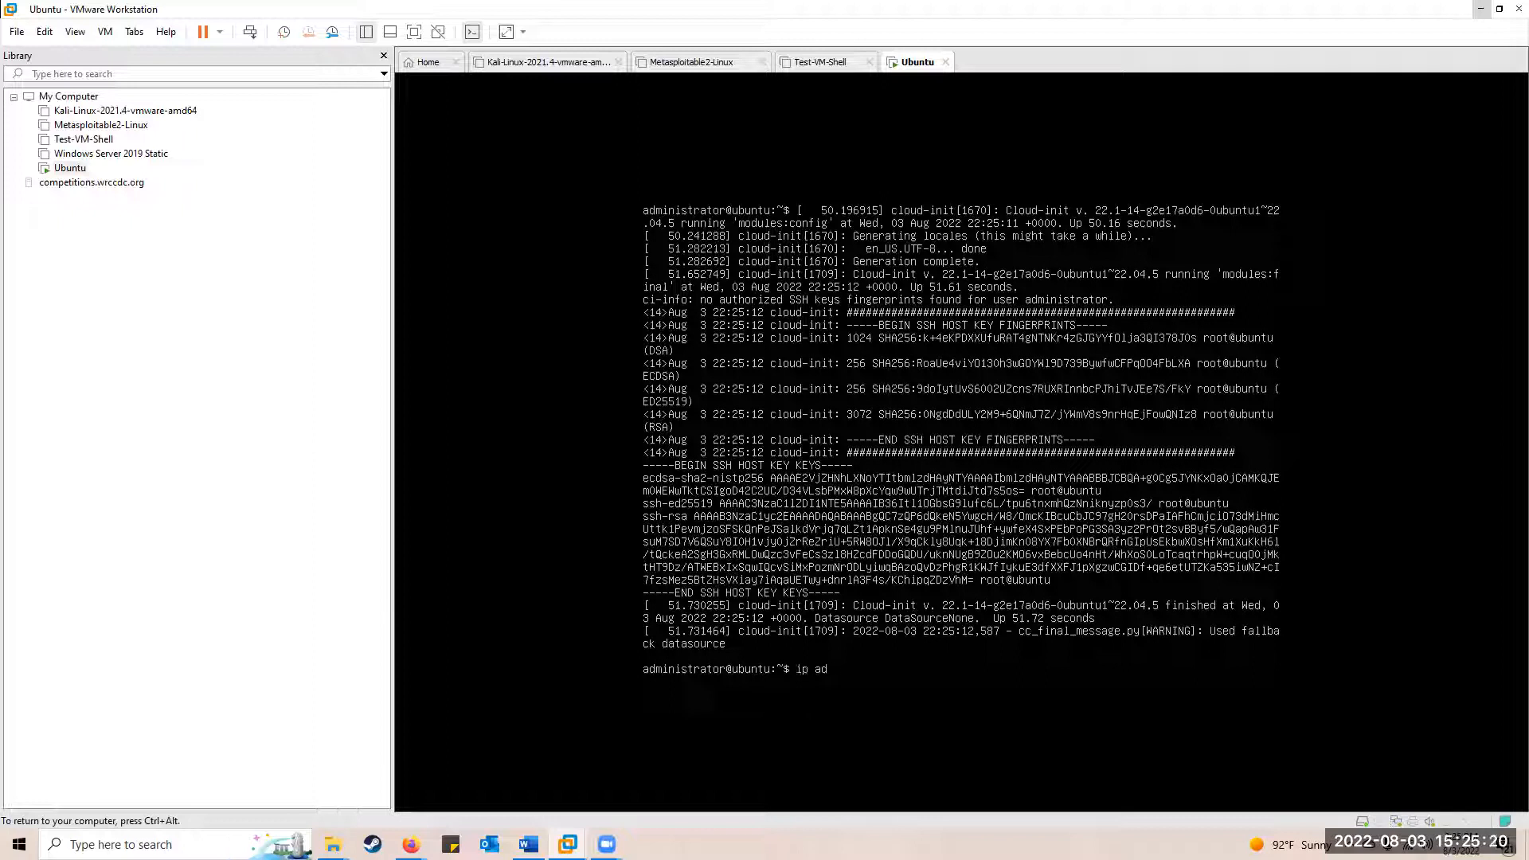
{"action": "key", "text": "Return"}
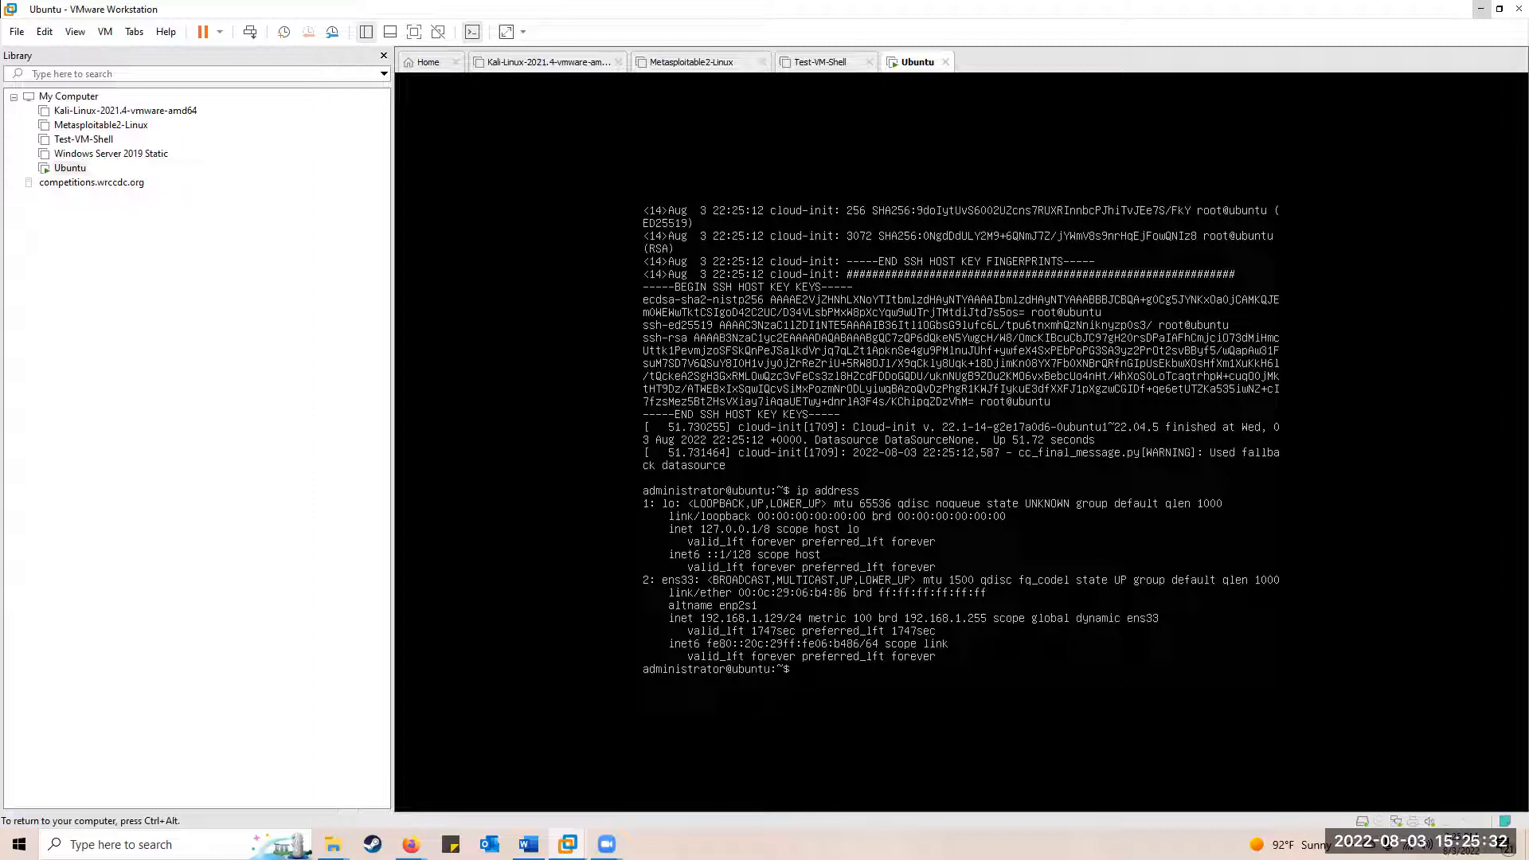
{"action": "key", "text": "ctrl+alt"}
{"action": "left_click", "coordinate": [590, 445]}
{"action": "key", "text": "ctrl+alt"}
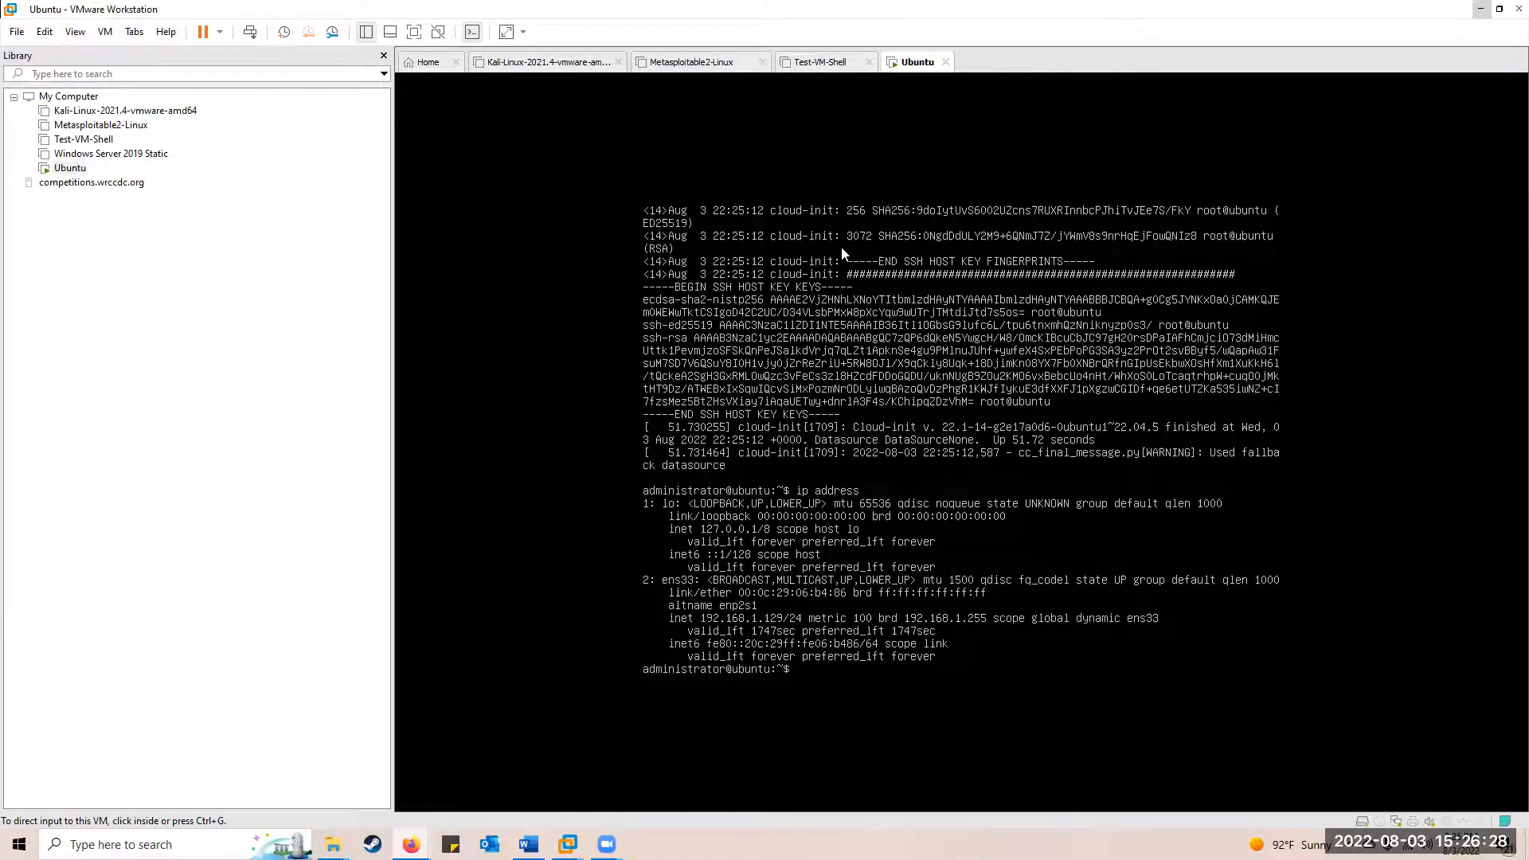
{"action": "key", "text": "alt+Tab"}
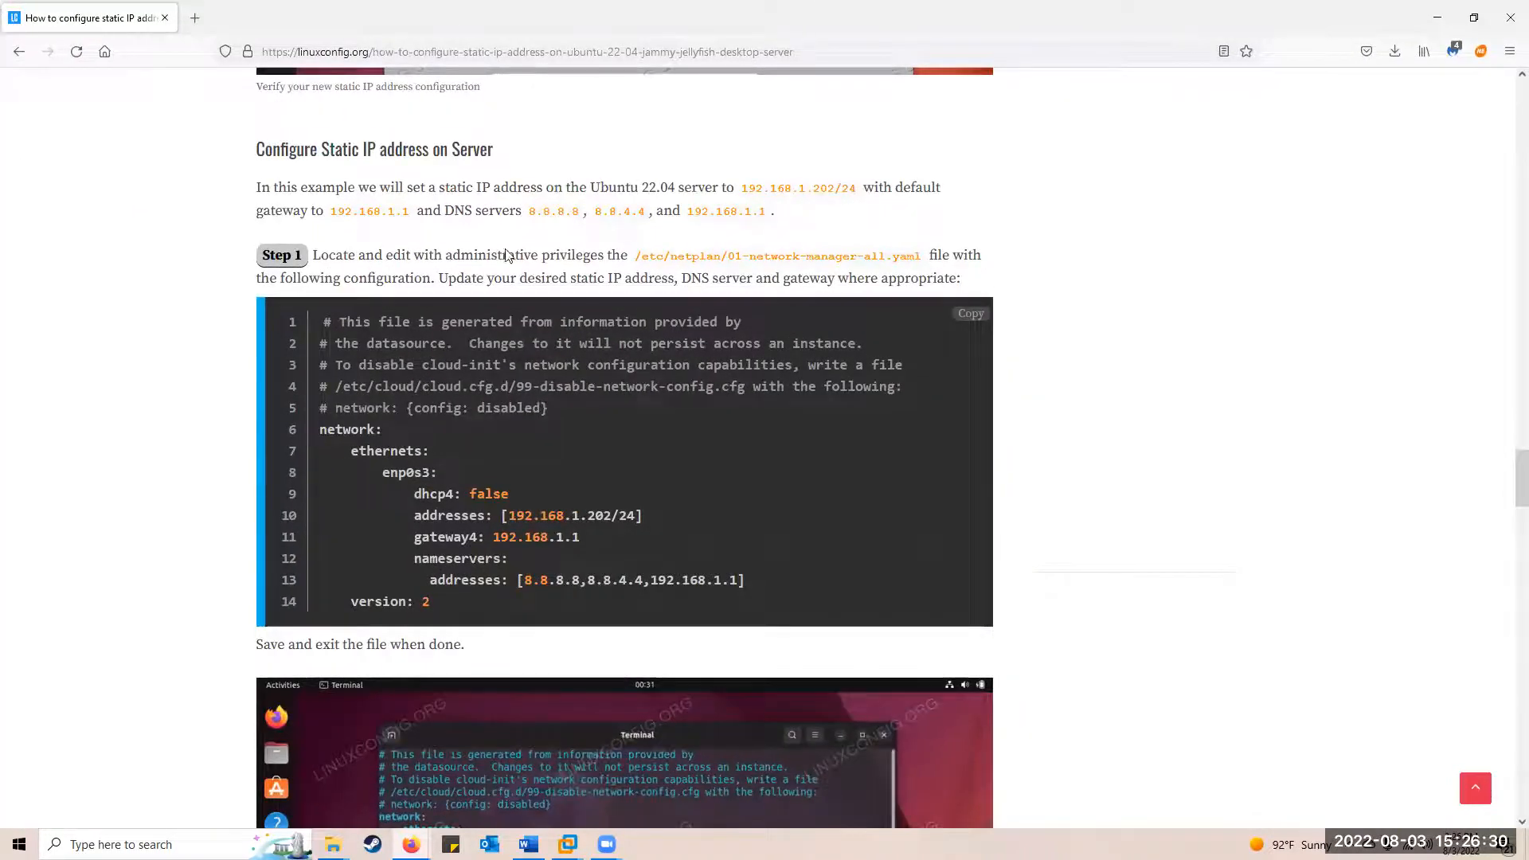
Return to the Google search results for the Ubuntu static IP query
{"action": "scroll", "coordinate": [287, 167], "scroll_direction": "down", "scroll_amount": 2}
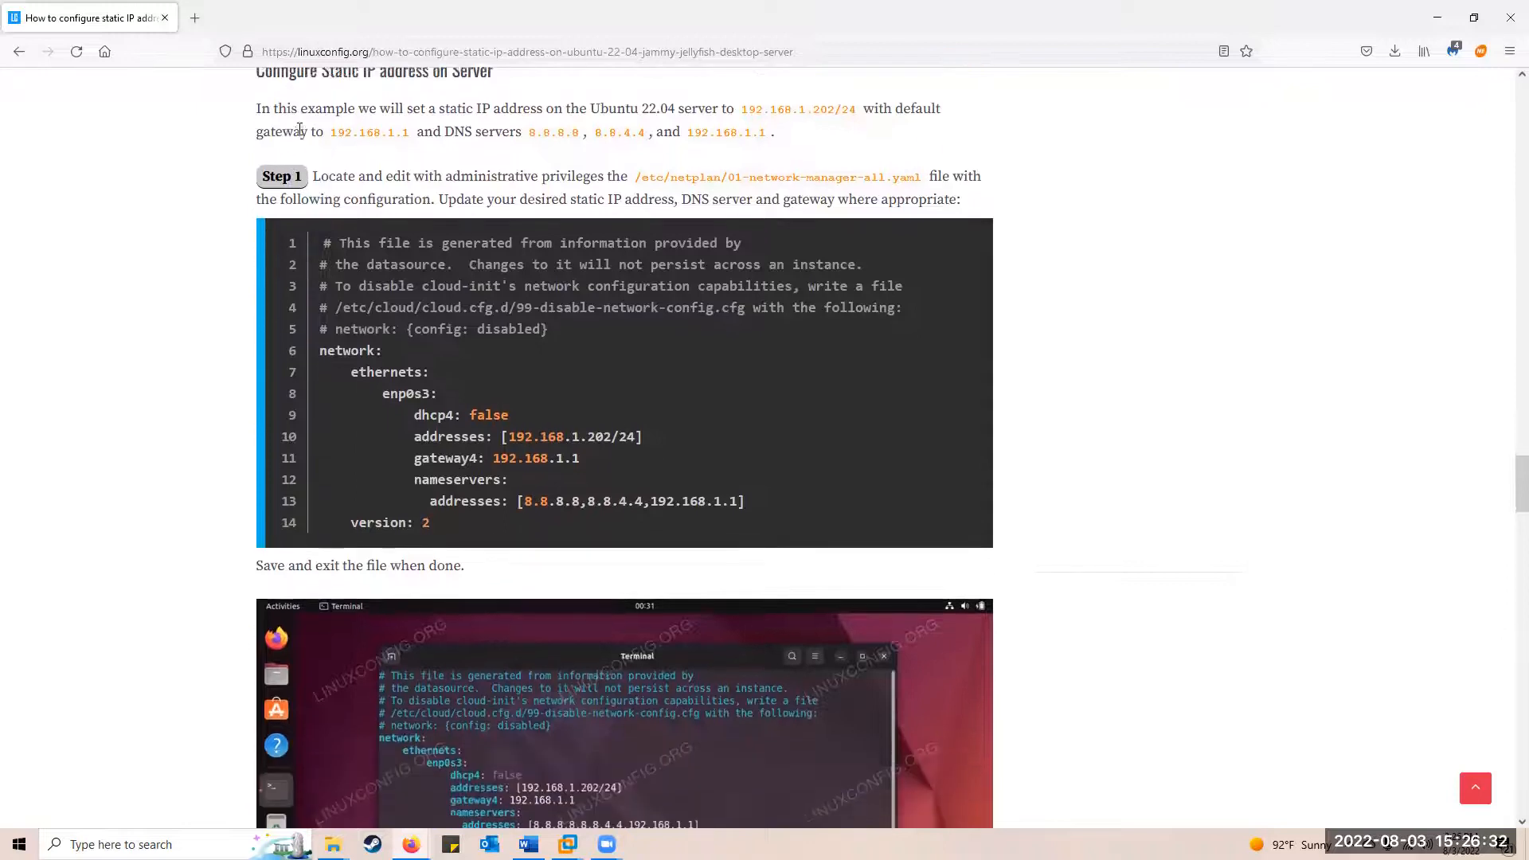
{"action": "scroll", "coordinate": [251, 115], "scroll_direction": "up", "scroll_amount": 2}
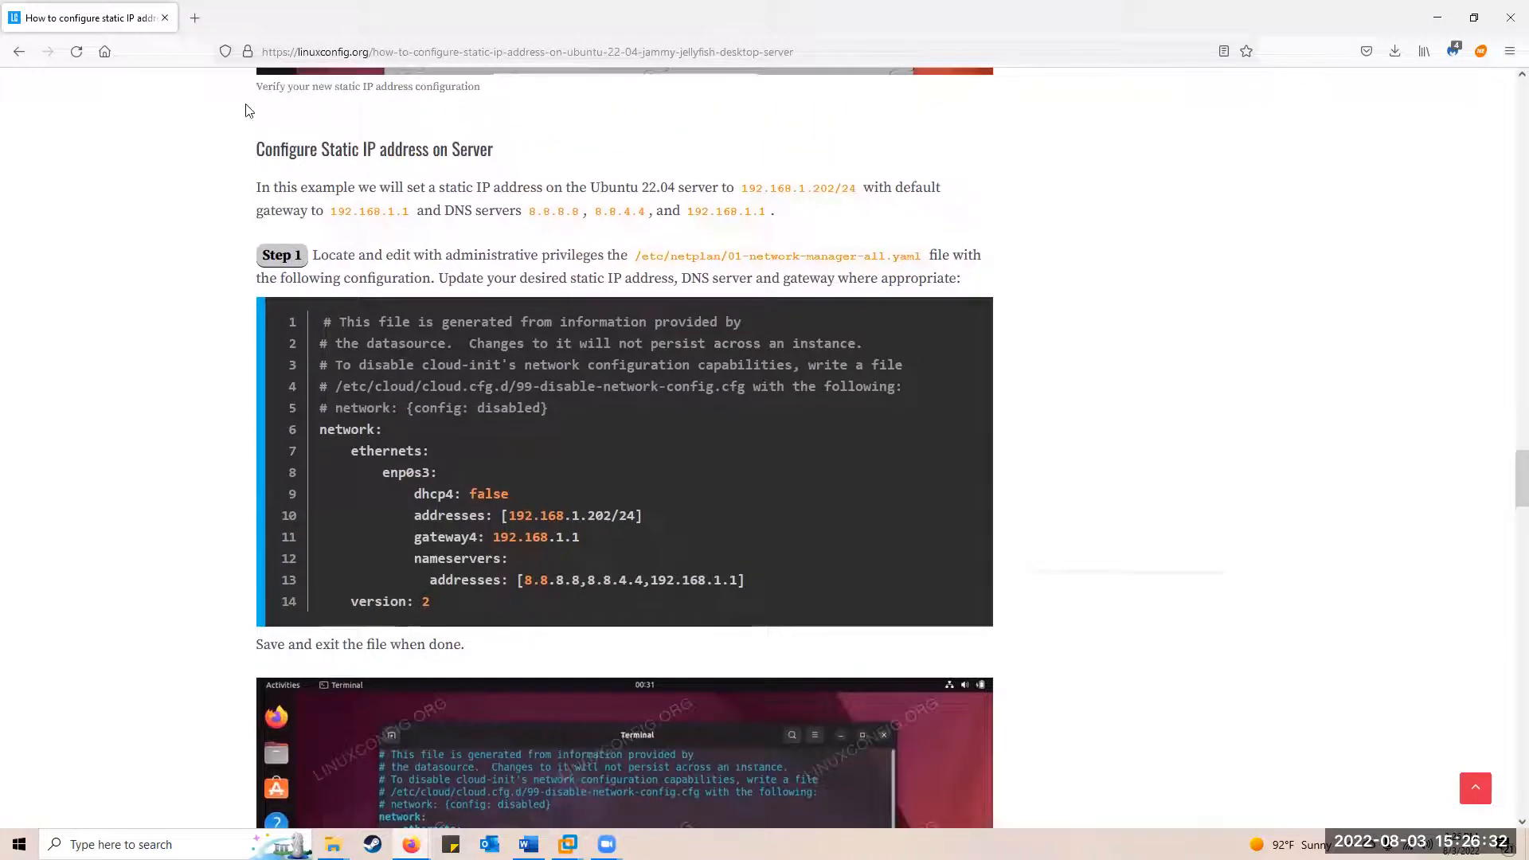
{"action": "left_click", "coordinate": [20, 51]}
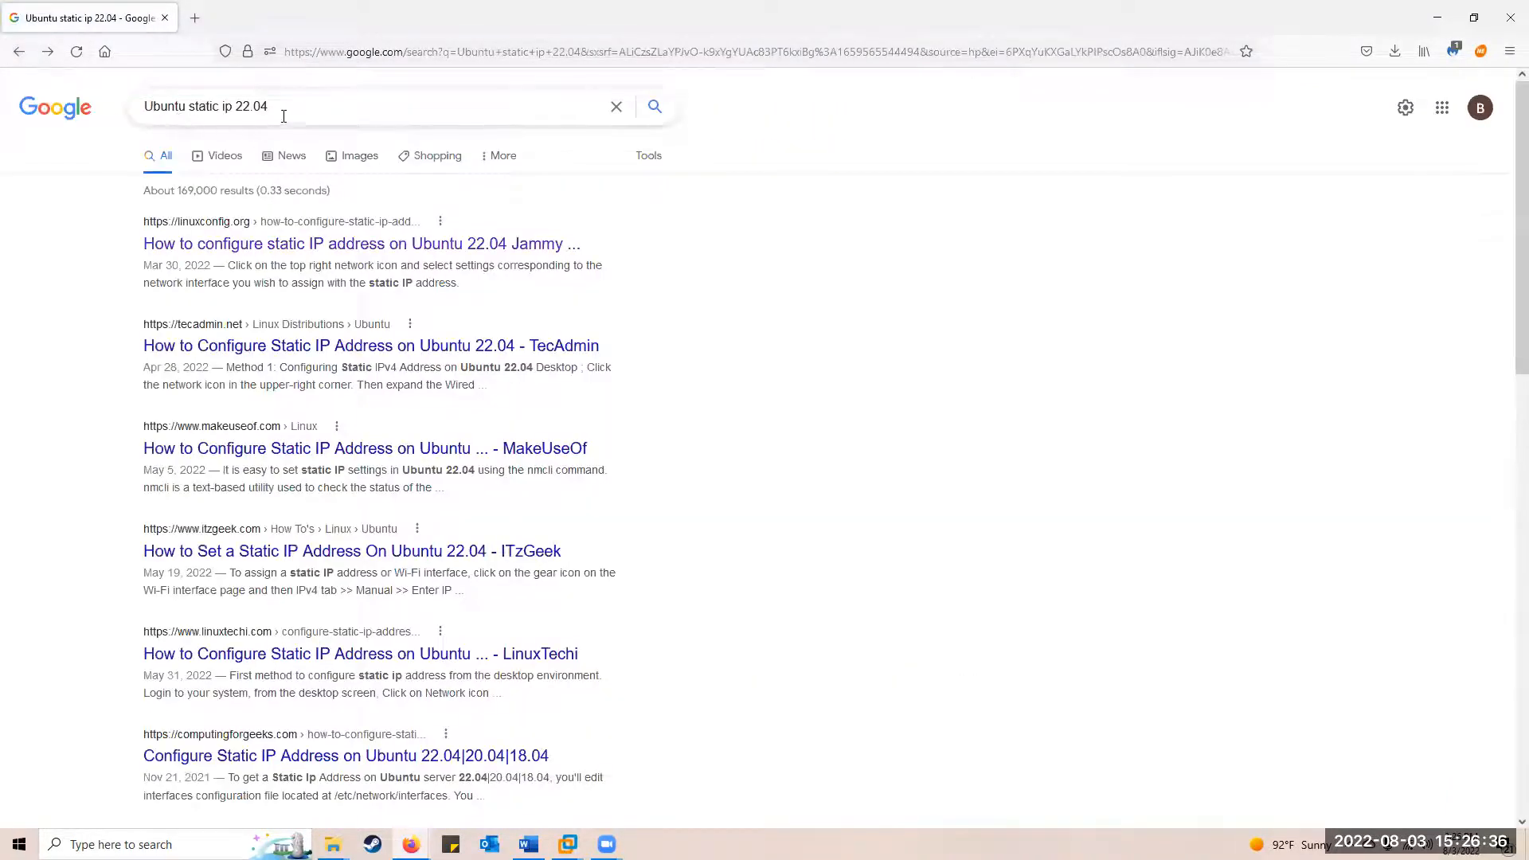
{"action": "triple_click", "coordinate": [229, 106]}
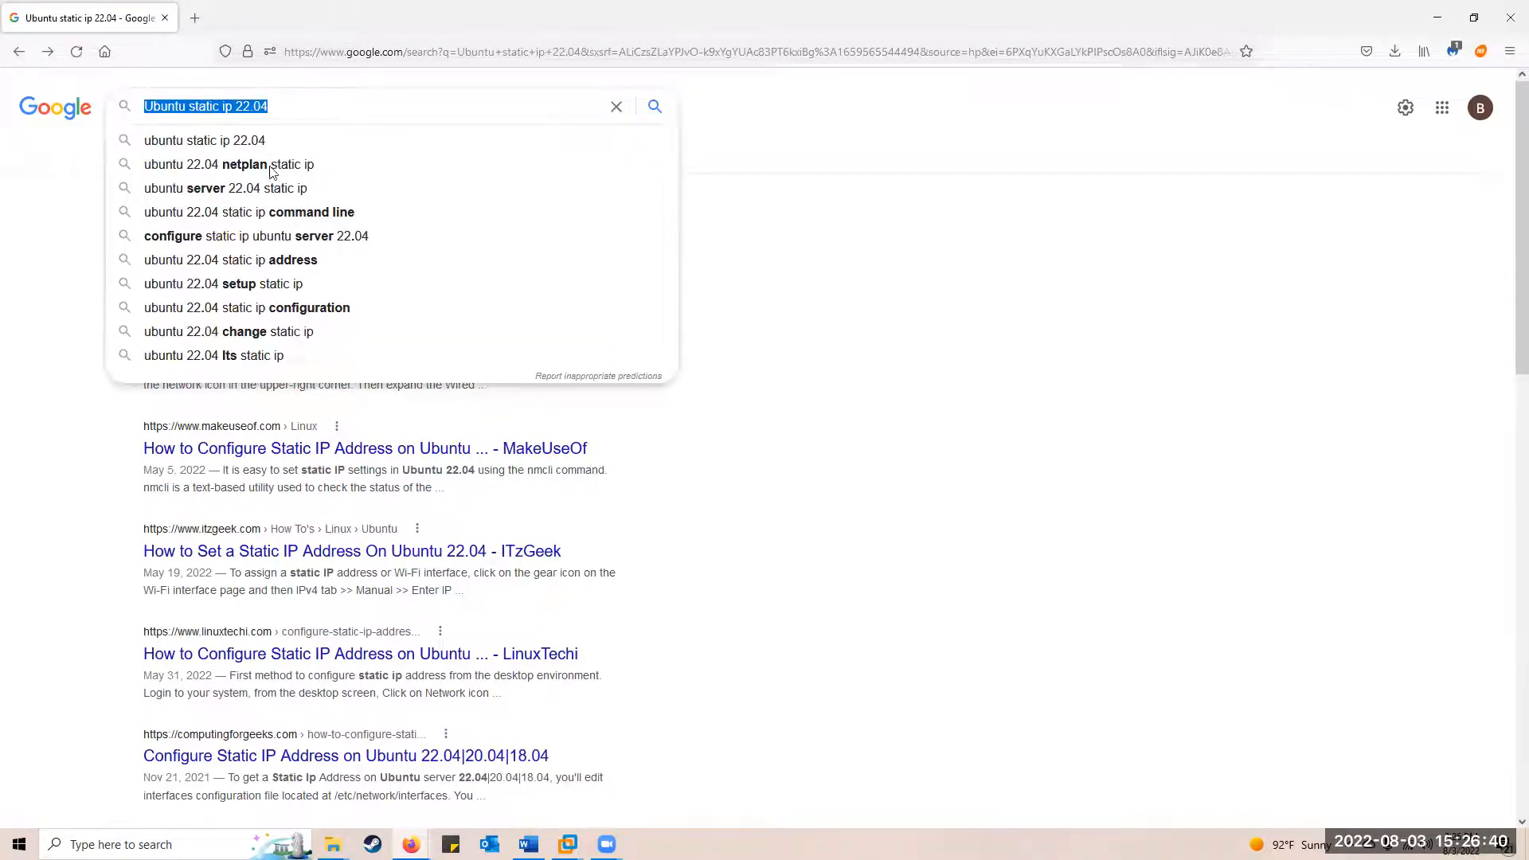
{"action": "left_click", "coordinate": [86, 373]}
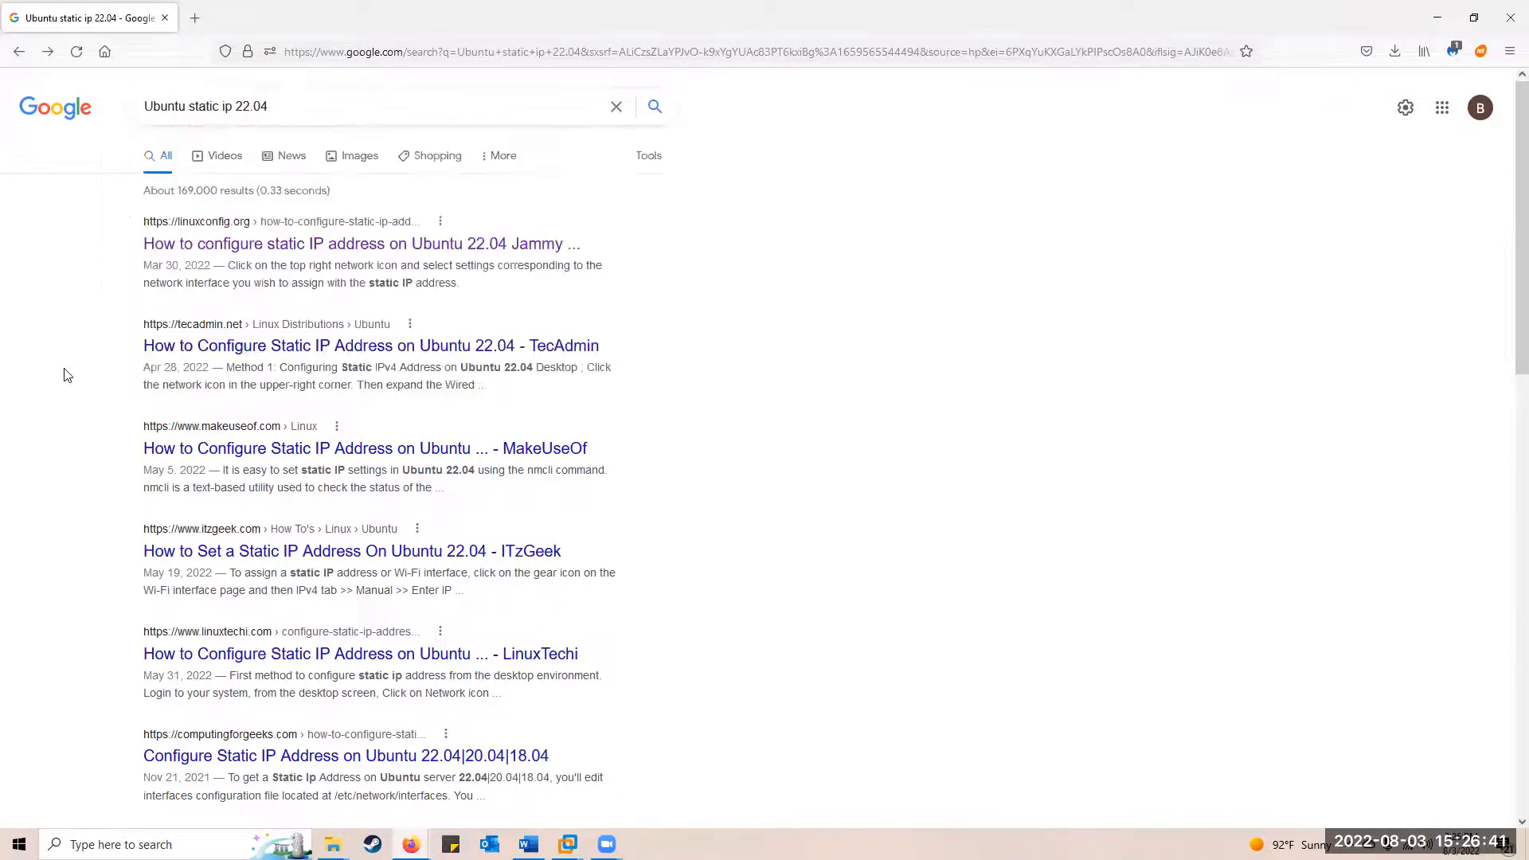
Open the linuxconfig Ubuntu 22.04 static IP guide and read to 'Configure Static IP address on Server'
{"action": "left_click", "coordinate": [231, 246]}
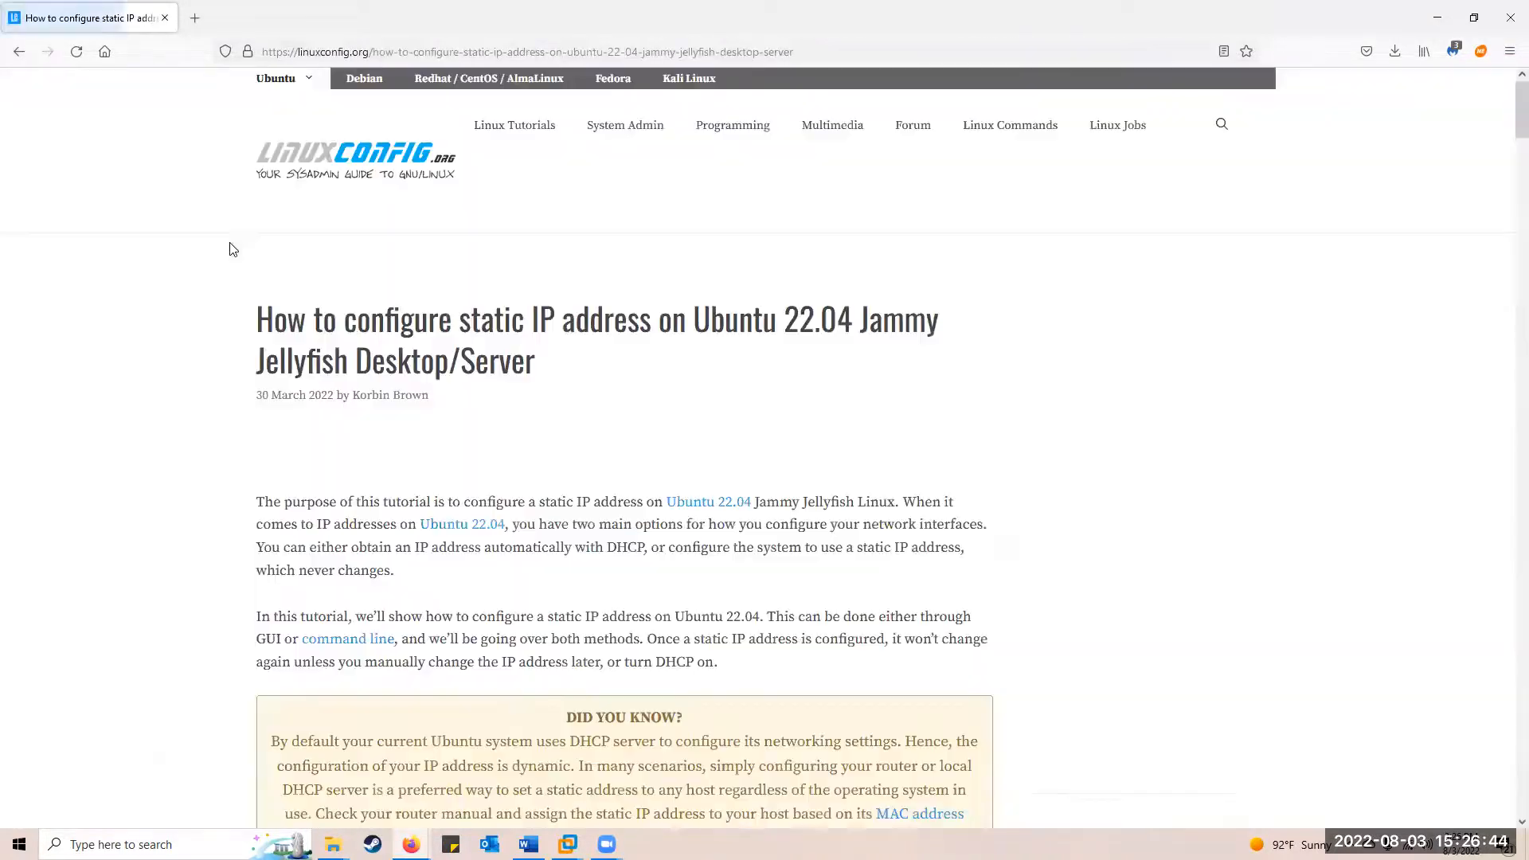
{"action": "scroll", "coordinate": [446, 299], "scroll_direction": "down", "scroll_amount": 12}
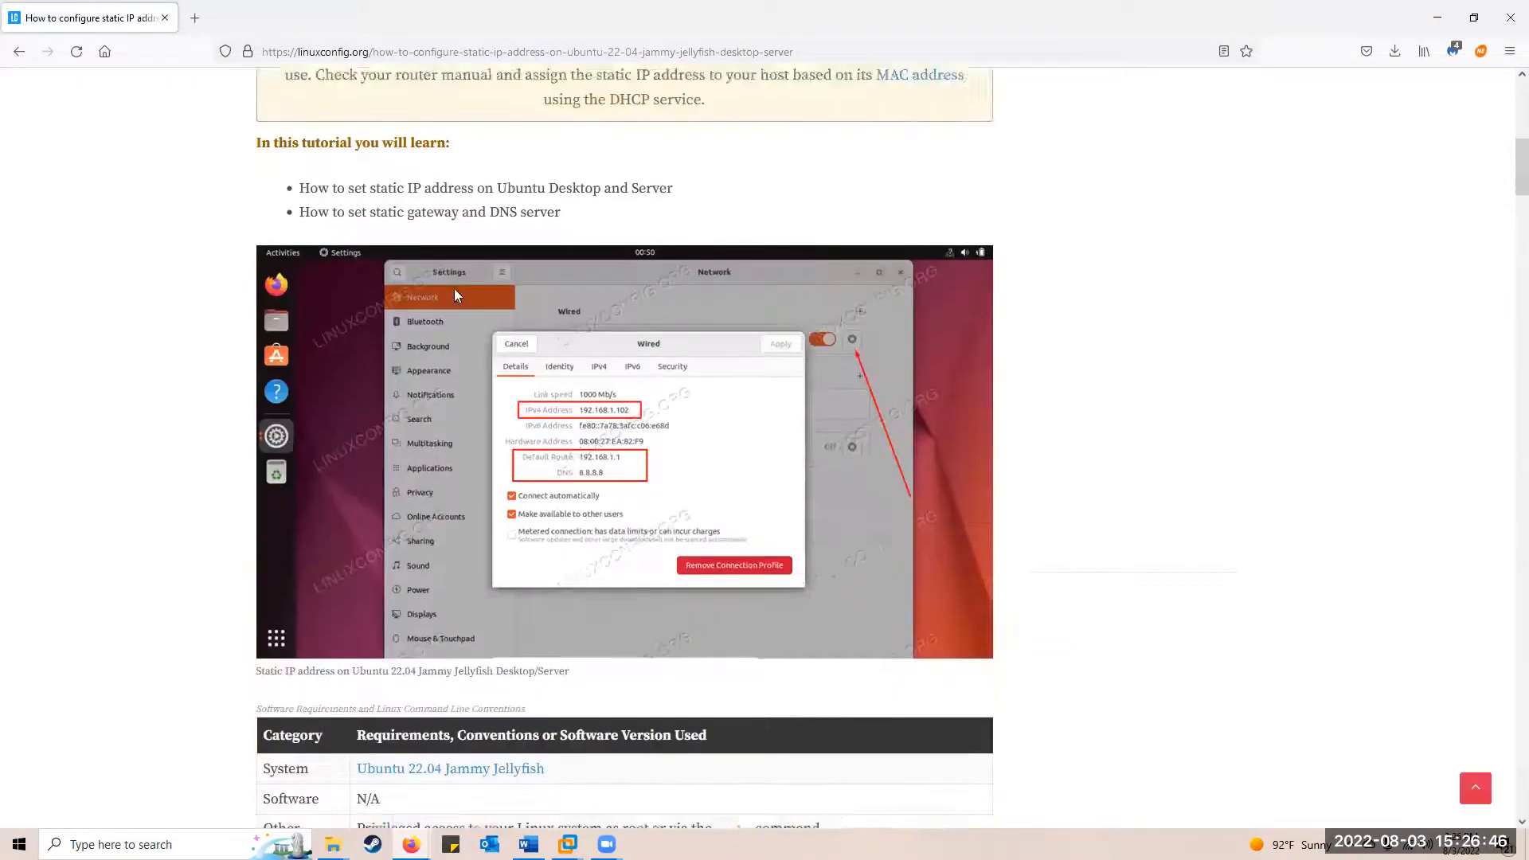
{"action": "scroll", "coordinate": [454, 295], "scroll_direction": "down", "scroll_amount": 2}
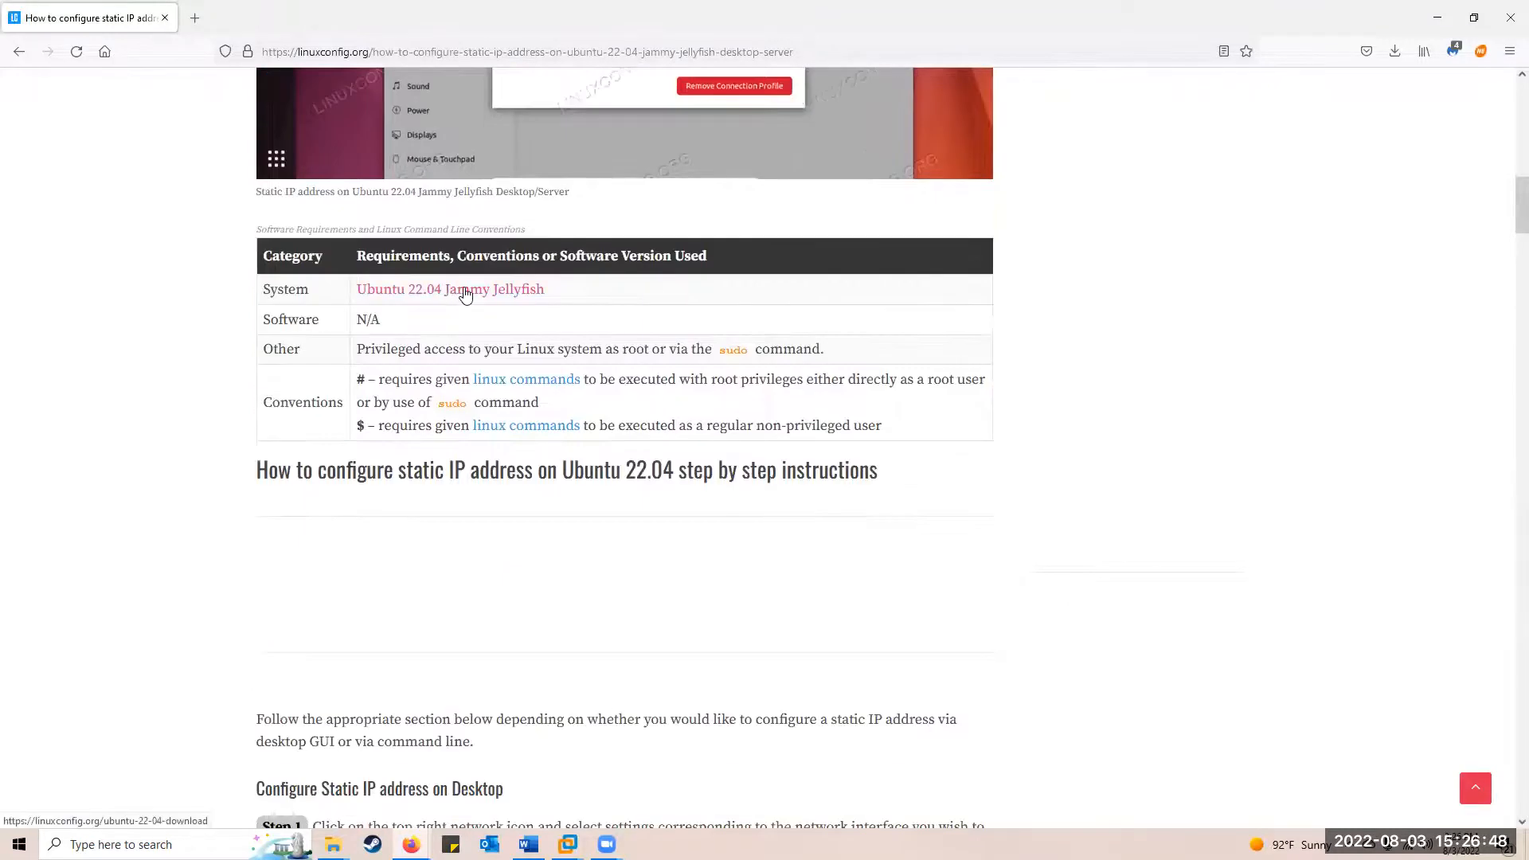
{"action": "scroll", "coordinate": [478, 288], "scroll_direction": "down", "scroll_amount": 14}
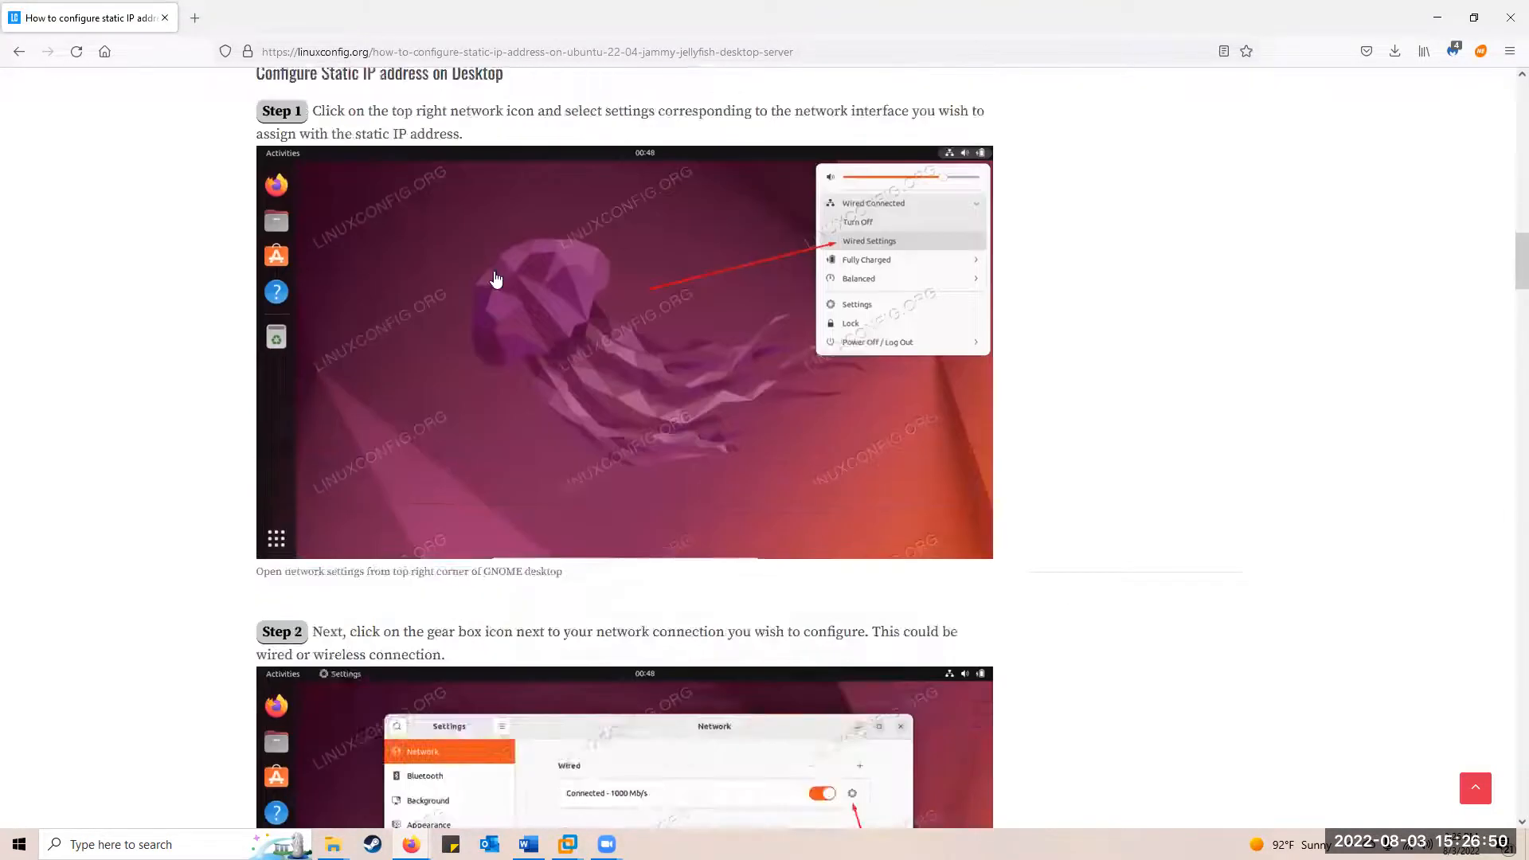
{"action": "scroll", "coordinate": [497, 282], "scroll_direction": "down", "scroll_amount": 16}
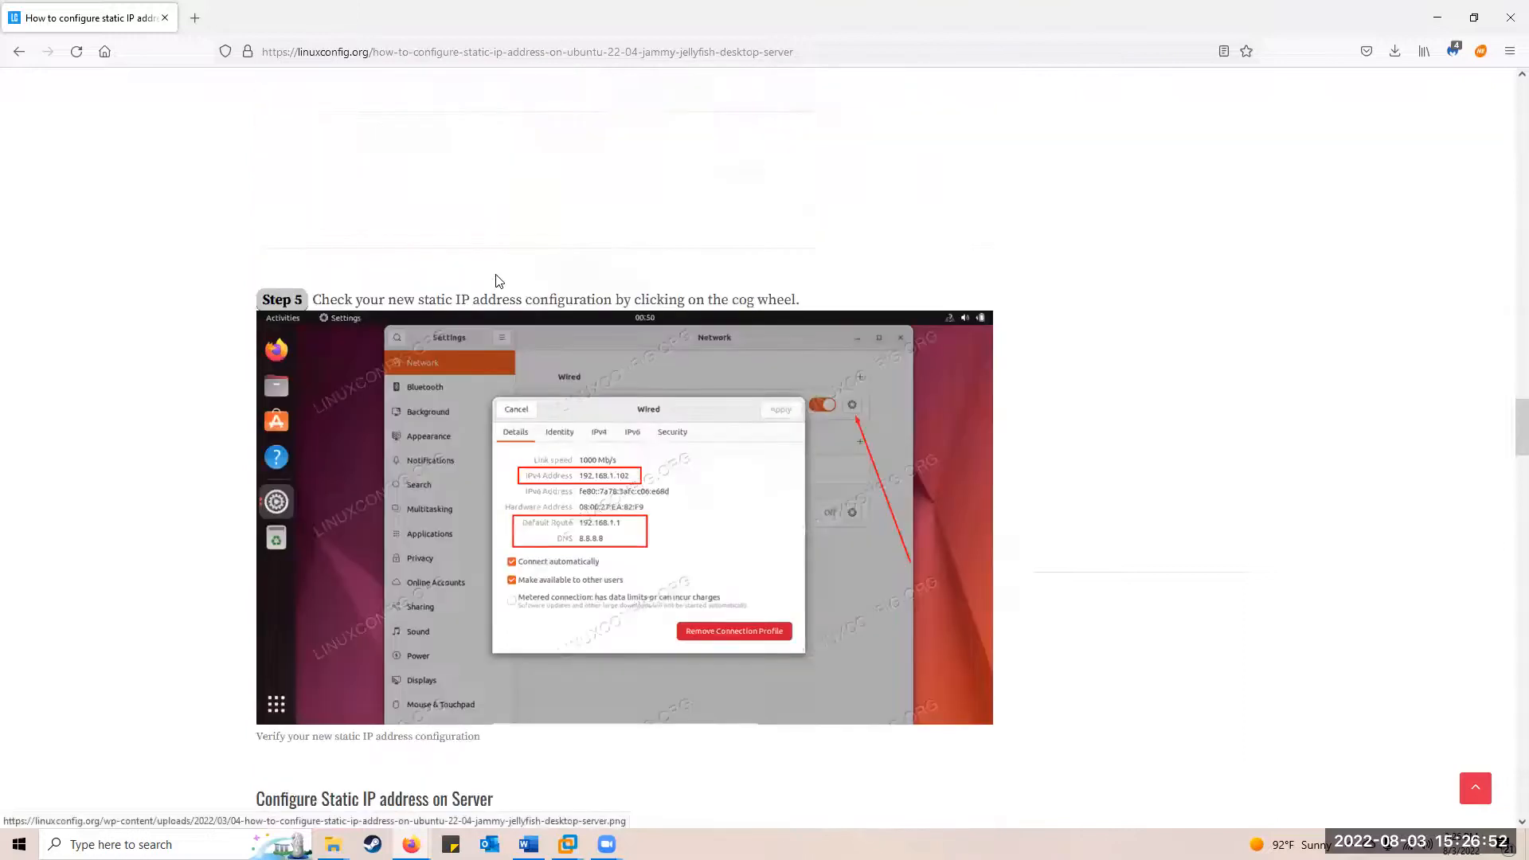
{"action": "scroll", "coordinate": [497, 282], "scroll_direction": "down", "scroll_amount": 5}
{"action": "scroll", "coordinate": [398, 223], "scroll_direction": "up", "scroll_amount": 2}
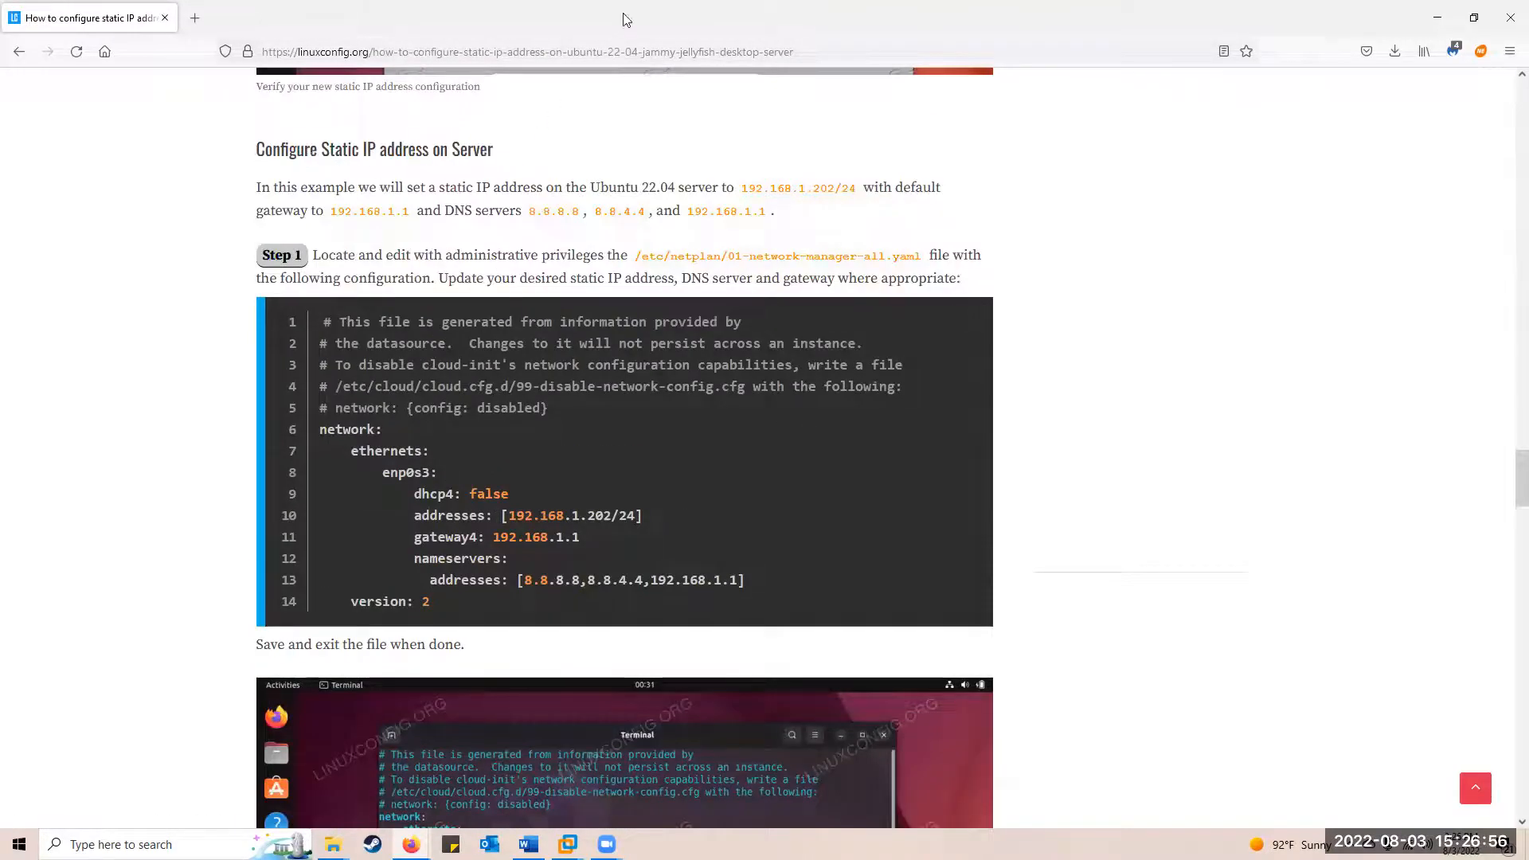
{"action": "key", "text": "alt+Tab"}
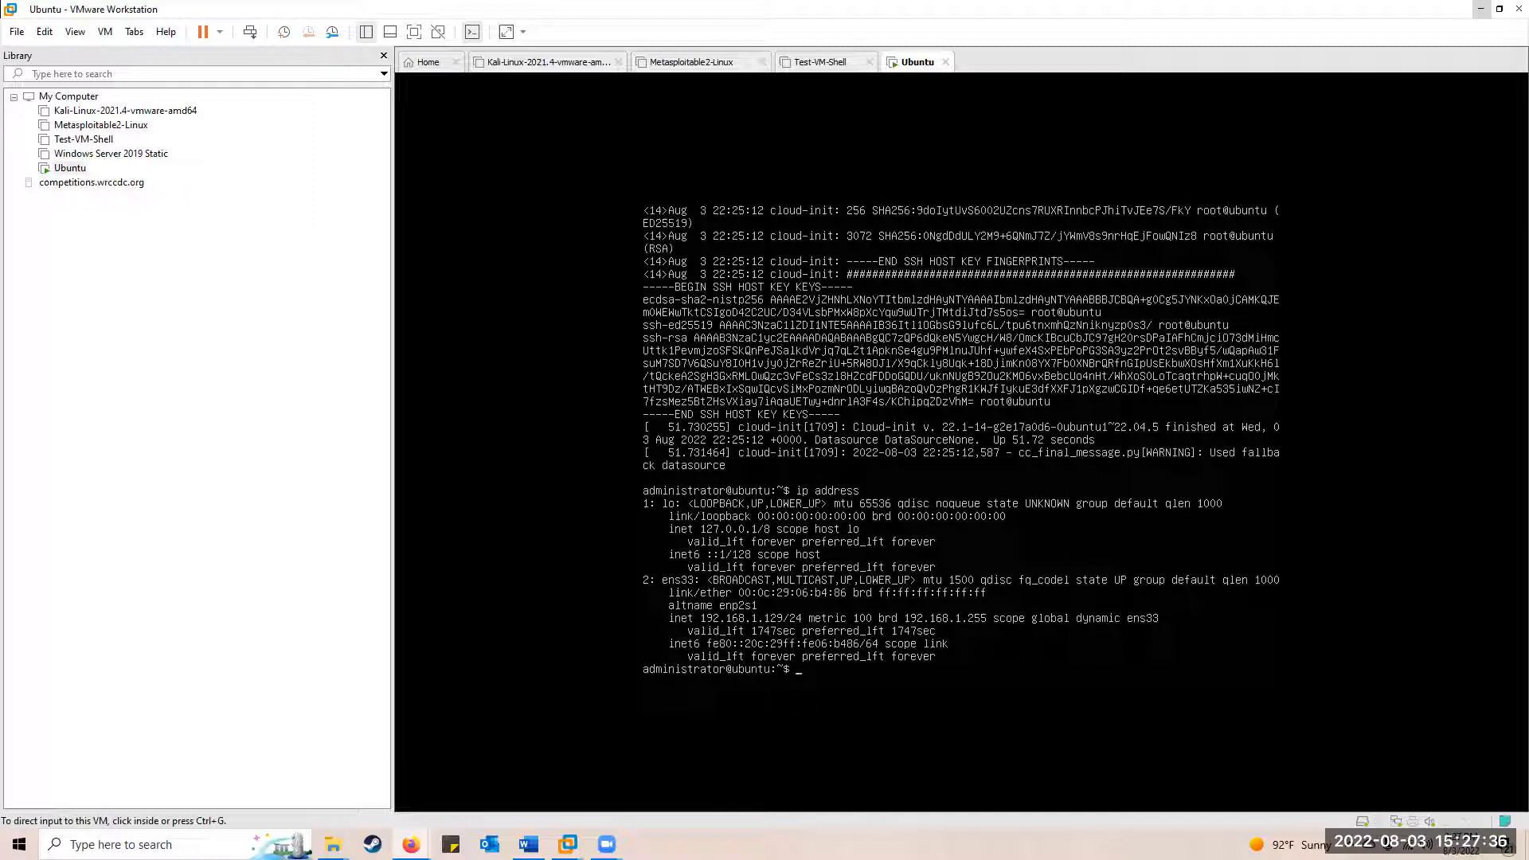
Change into /etc/netplan in the Ubuntu VM console and list its files
{"action": "left_click", "coordinate": [529, 480]}
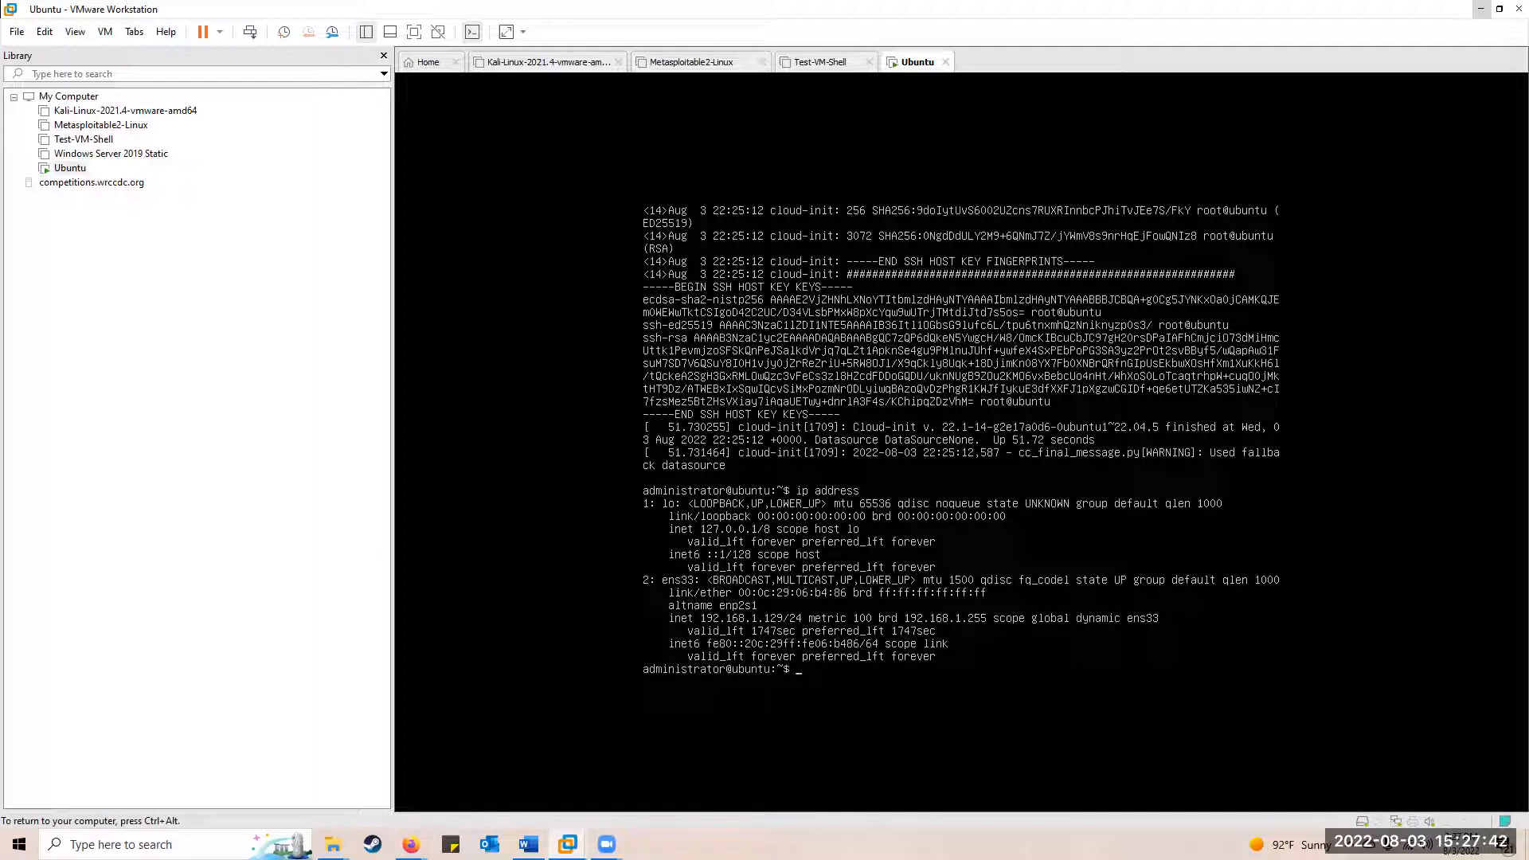
{"action": "type", "text": "cd /etc/netplan"}
{"action": "key", "text": "Return"}
{"action": "type", "text": "ls"}
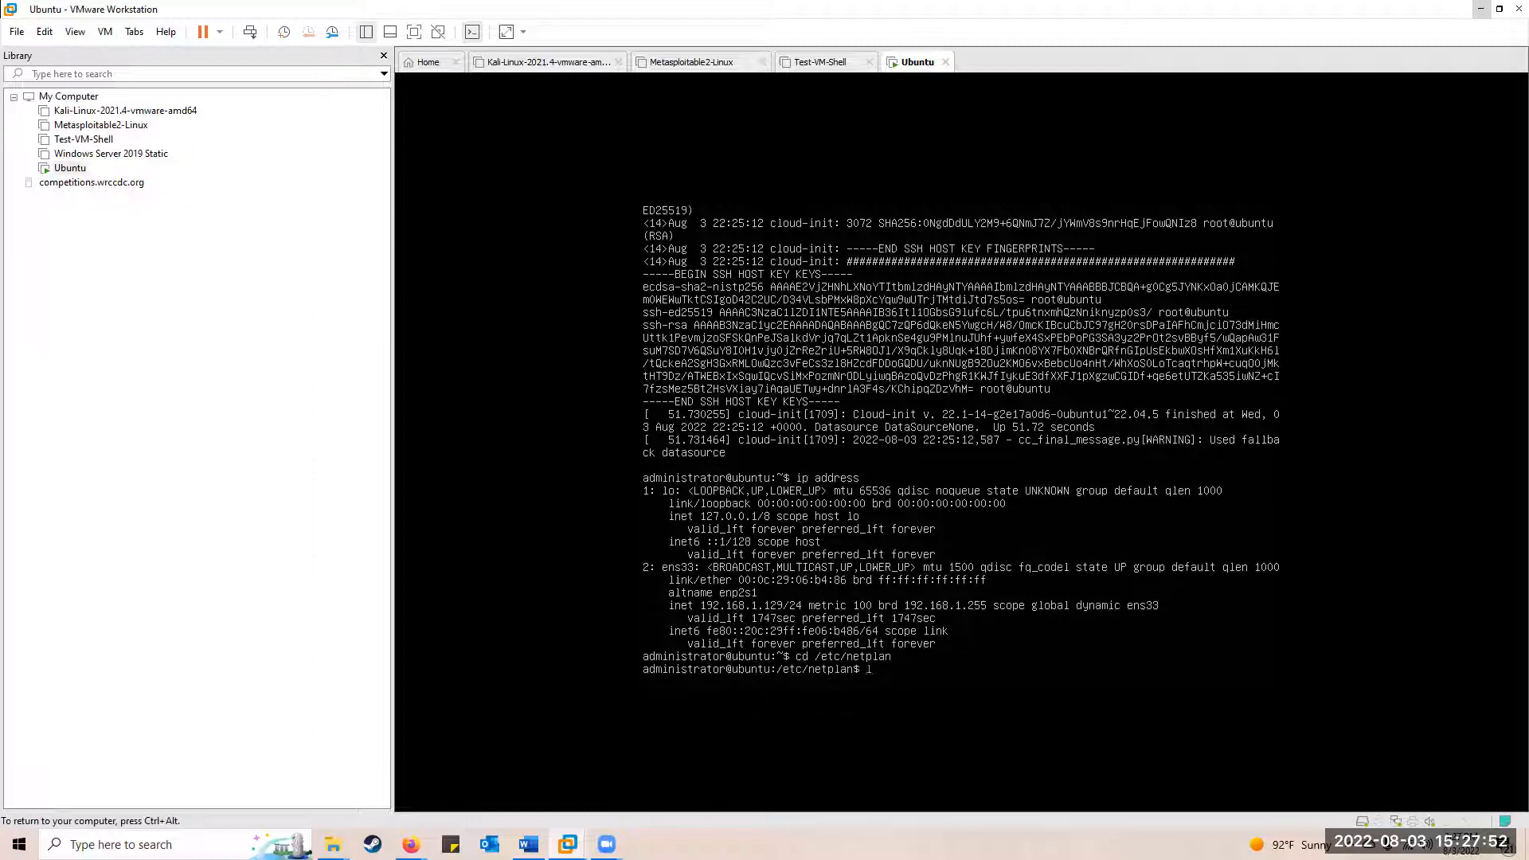
{"action": "key", "text": "Return"}
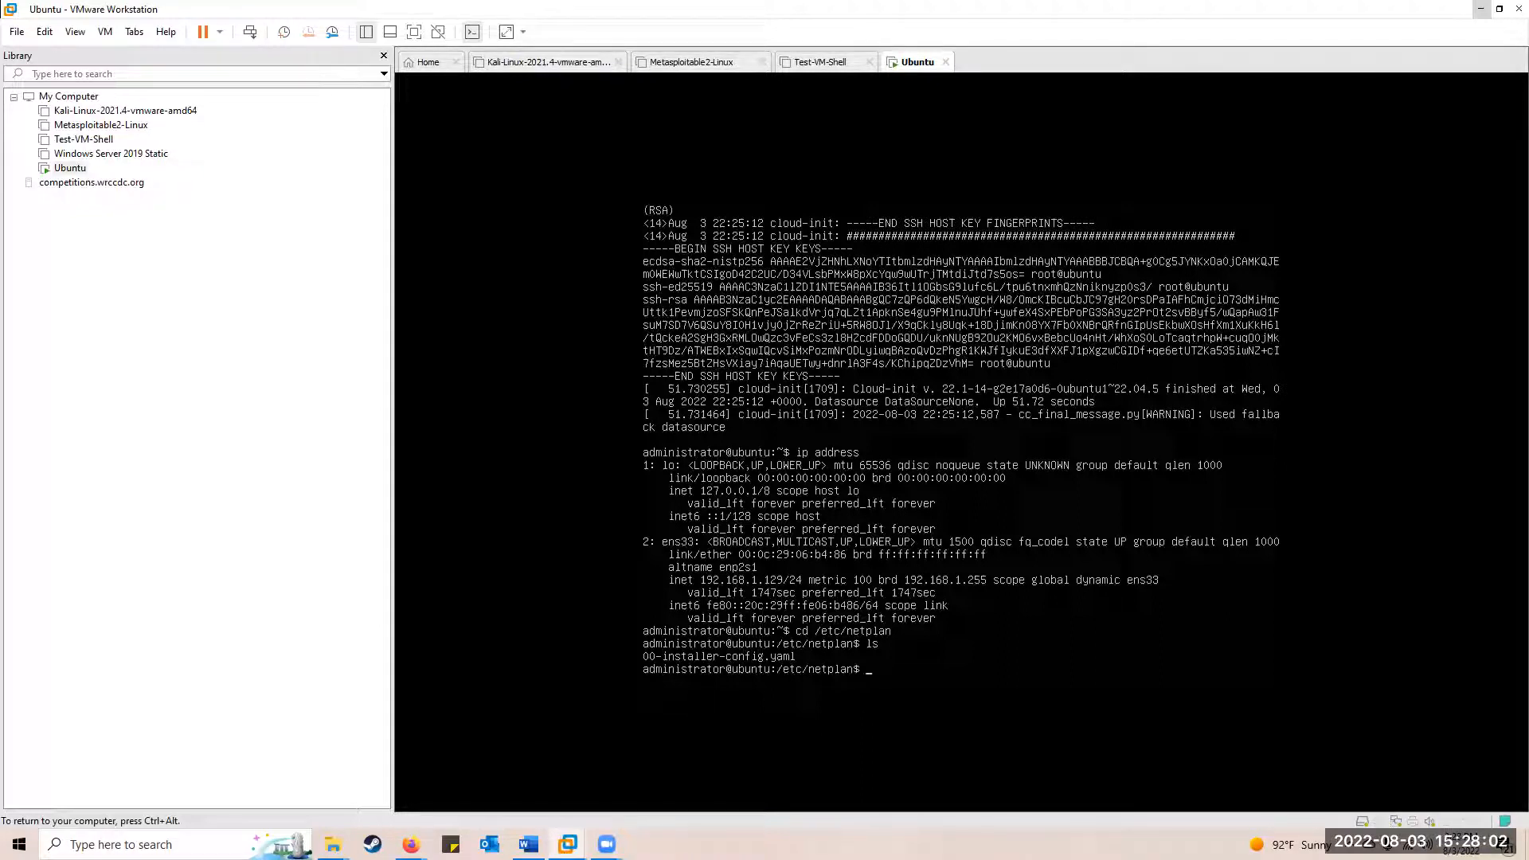
Print 00-installer-config.yaml, showing dhcp4: true for ens33, and prepare a vi command for it
{"action": "type", "text": "at 00"}
{"action": "key", "text": "Tab"}
{"action": "key", "text": "BackSpace"}
{"action": "key", "text": "Return"}
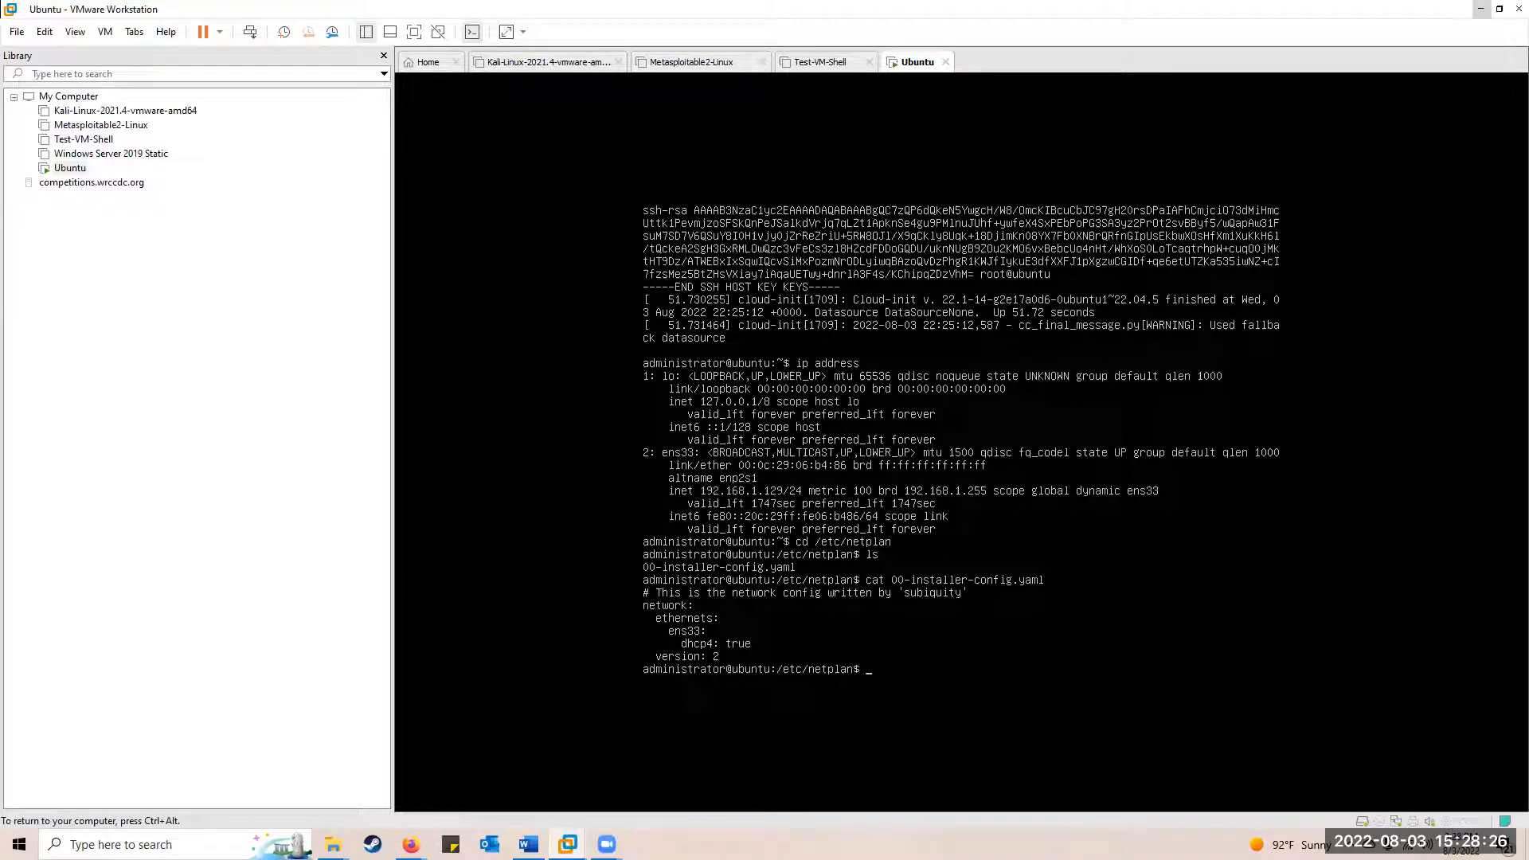
{"action": "type", "text": "i"}
{"action": "type", "text": " 00"}
{"action": "key", "text": "Tab"}
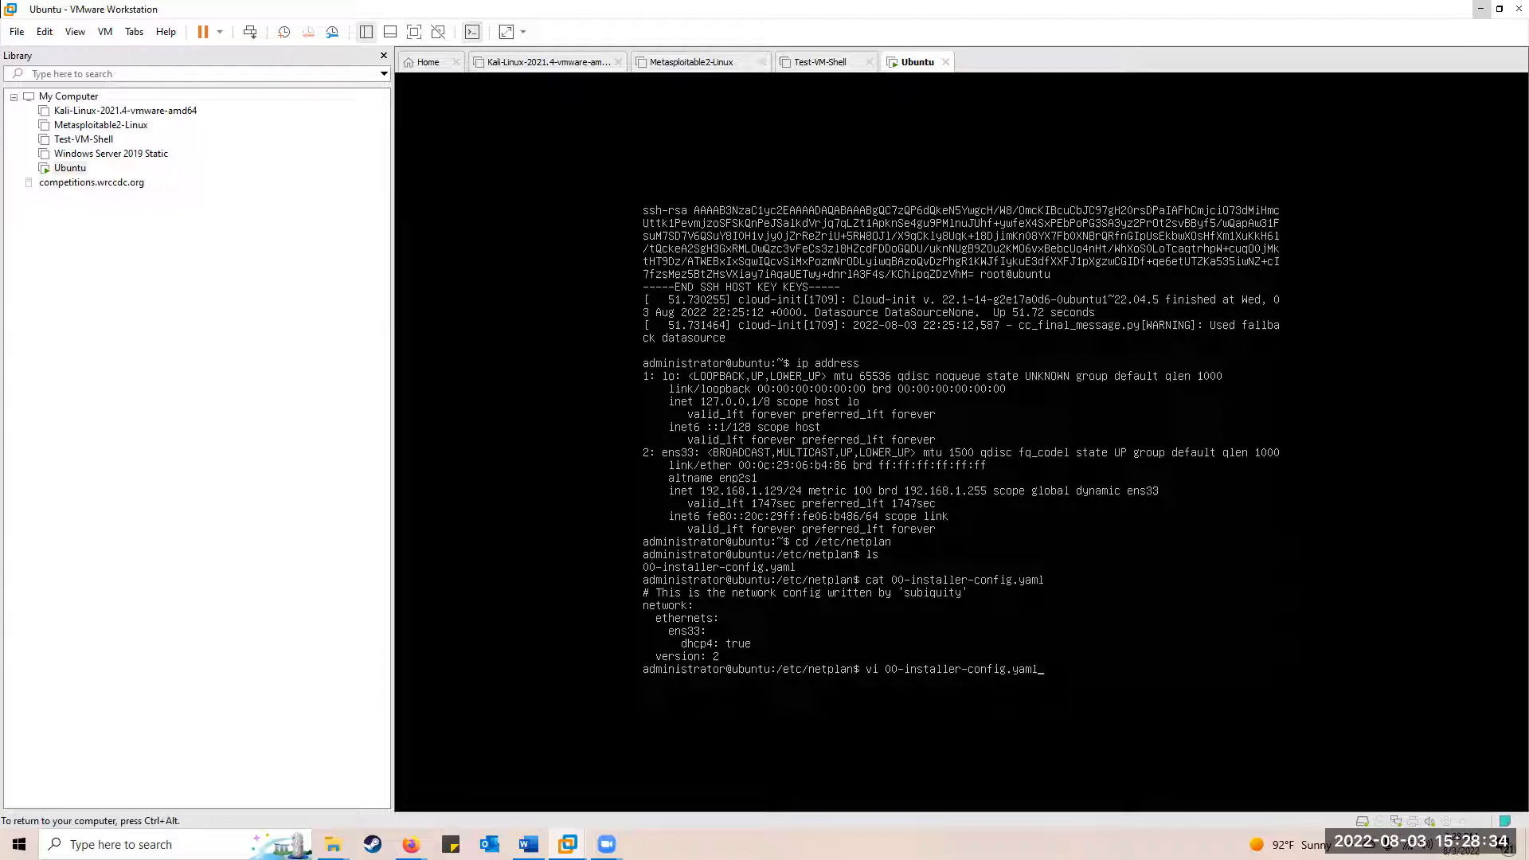
Open the file in vi and change dhcp4 from true to false
{"action": "key", "text": "Return"}
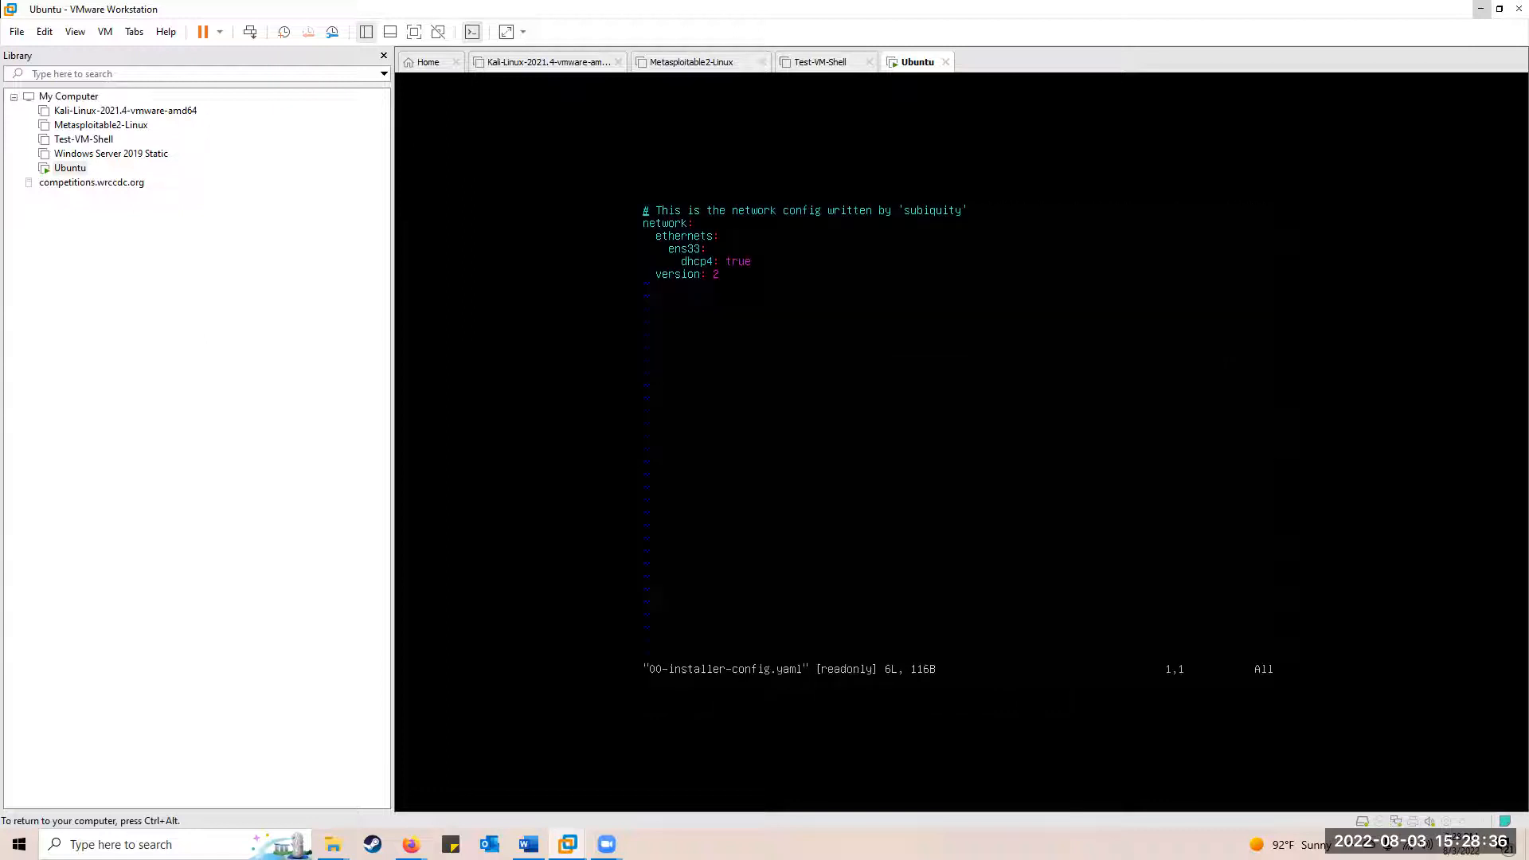
{"action": "key", "text": "j"}
{"action": "key", "text": "j"}
{"action": "key", "text": "Down"}
{"action": "key", "text": "Right"}
{"action": "key", "text": "Right"}
{"action": "key", "text": "Right"}
{"action": "key", "text": "Right"}
{"action": "key", "text": "Right"}
{"action": "key", "text": "Right"}
{"action": "key", "text": "Right"}
{"action": "key", "text": "Right"}
{"action": "key", "text": "Right"}
{"action": "key", "text": "Right"}
{"action": "key", "text": "Right"}
{"action": "key", "text": "Right"}
{"action": "key", "text": "Right"}
{"action": "key", "text": "a"}
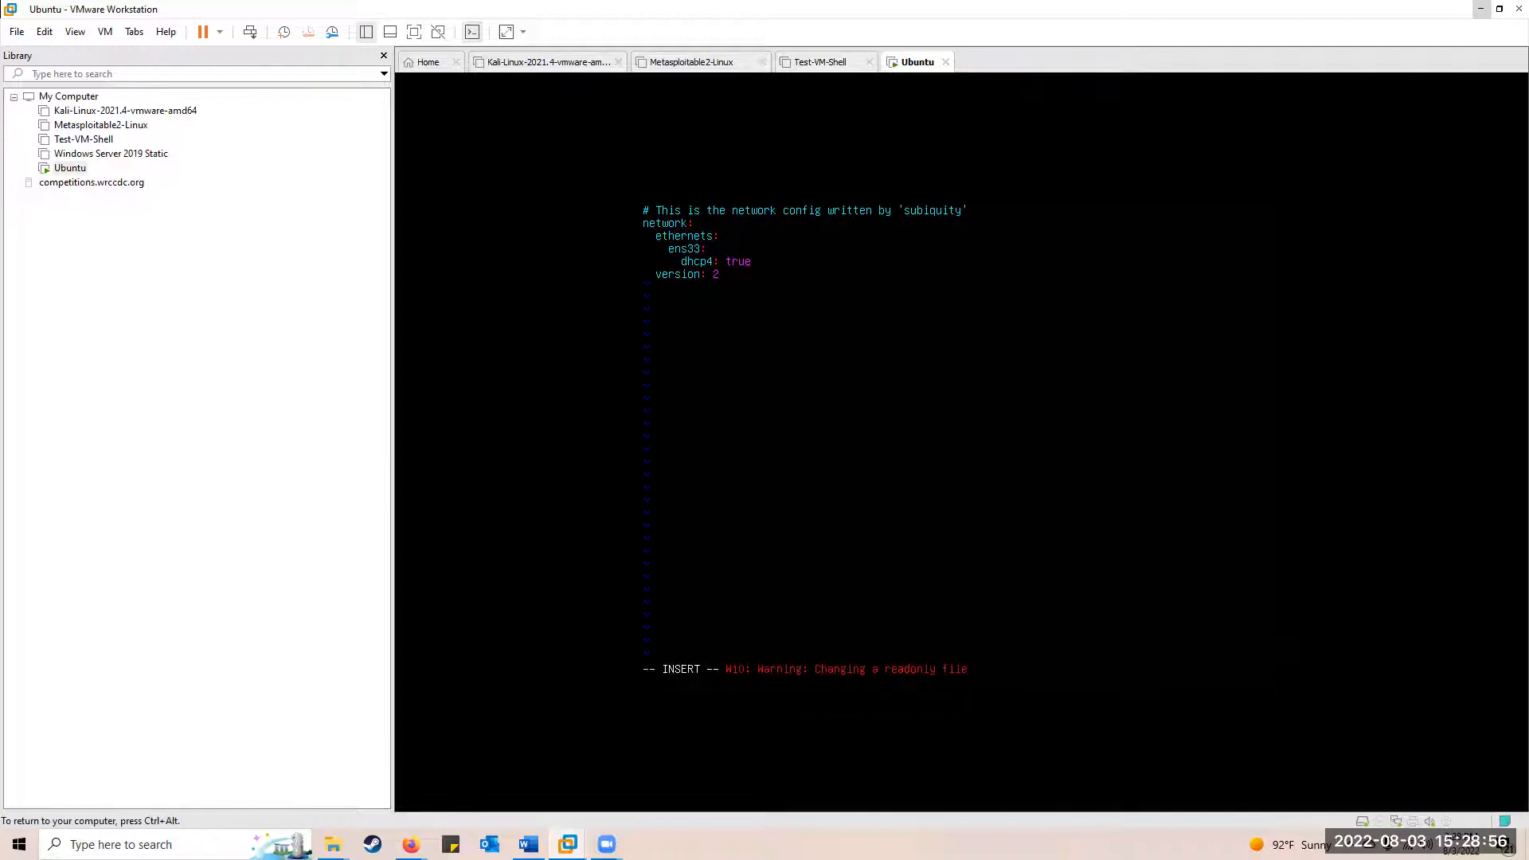
{"action": "key", "text": "BackSpace"}
{"action": "key", "text": "BackSpace"}
{"action": "key", "text": "BackSpace"}
{"action": "key", "text": "BackSpace"}
{"action": "type", "text": "false"}
Add addresses [192.168.1.210/24] and gateway4: 192.168.1.2 below dhcp4
{"action": "key", "text": "Return"}
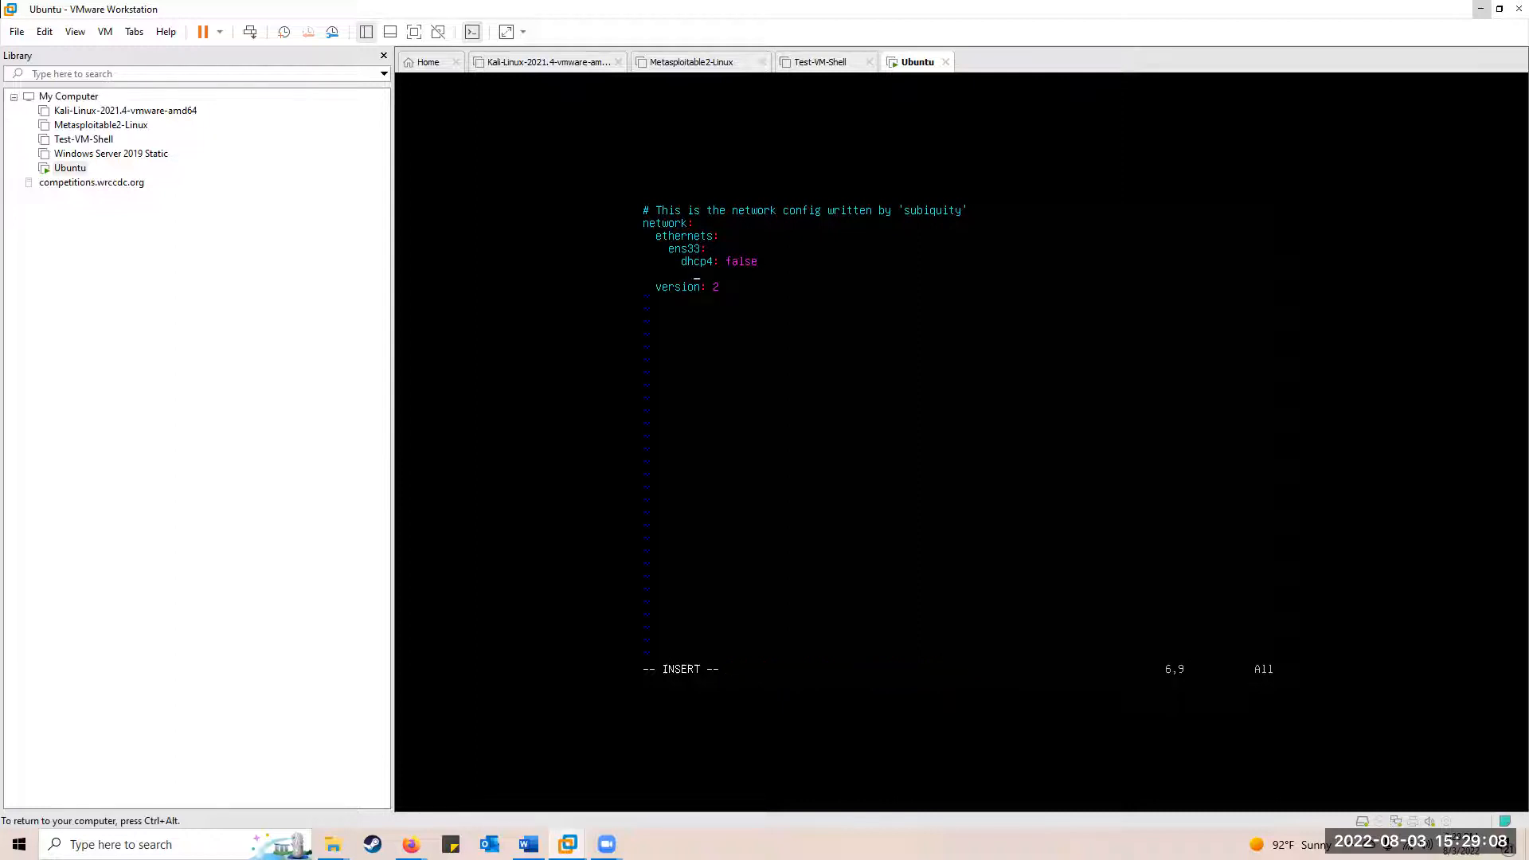
{"action": "type", "text": "a"}
{"action": "key", "text": "BackSpace"}
{"action": "type", "text": "addresses: ["}
{"action": "key", "text": "BackSpace"}
{"action": "key", "text": "BackSpace"}
{"action": "type", "text": "192.168.1.210/24]"}
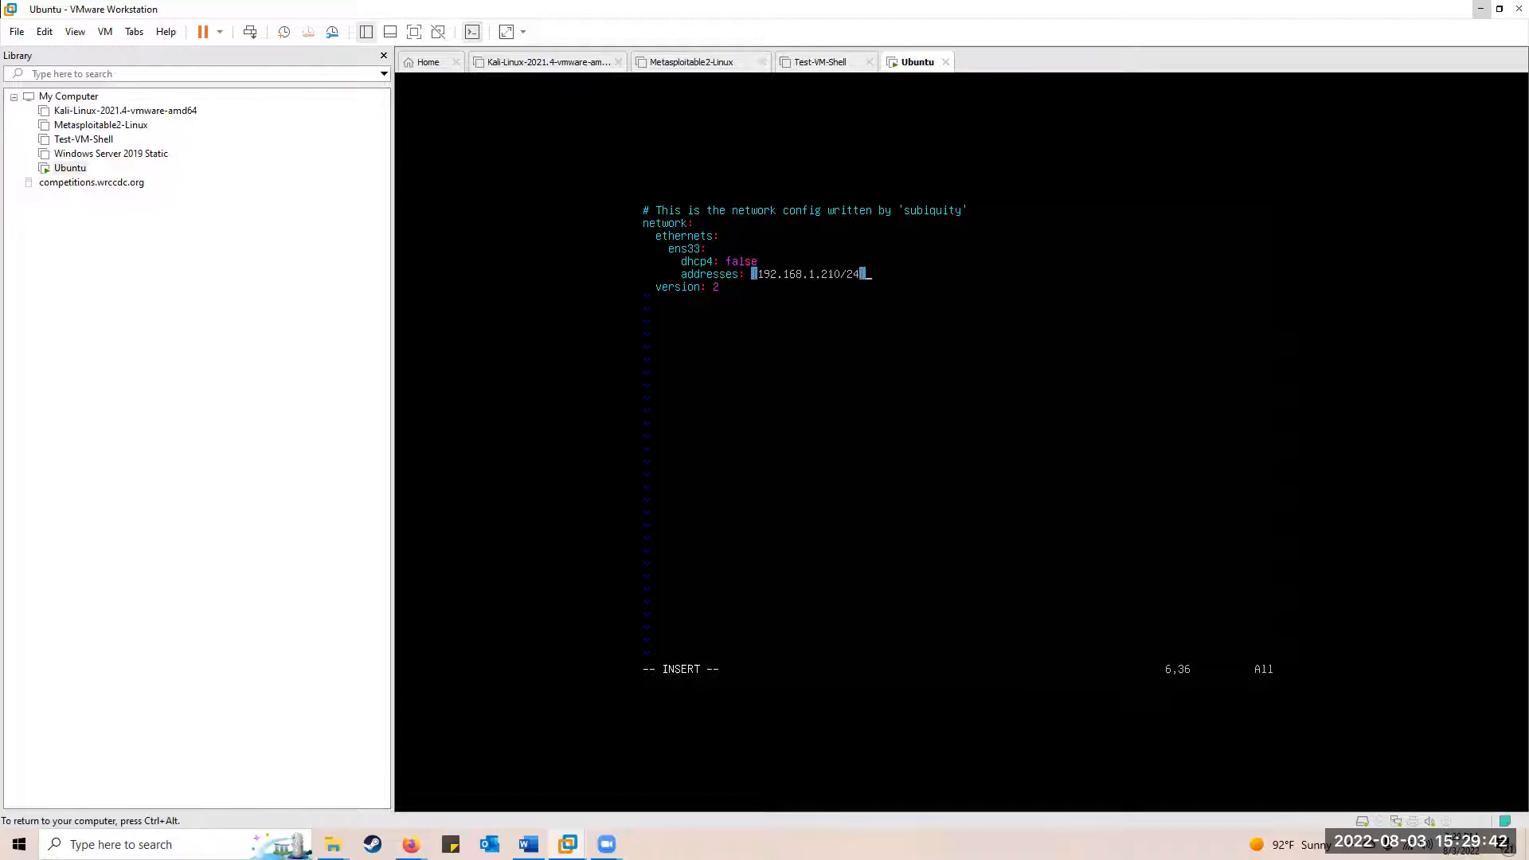
{"action": "key", "text": "Return"}
{"action": "key", "text": "BackSpace"}
{"action": "key", "text": "BackSpace"}
{"action": "type", "text": "gateway4: 192.168.1."}
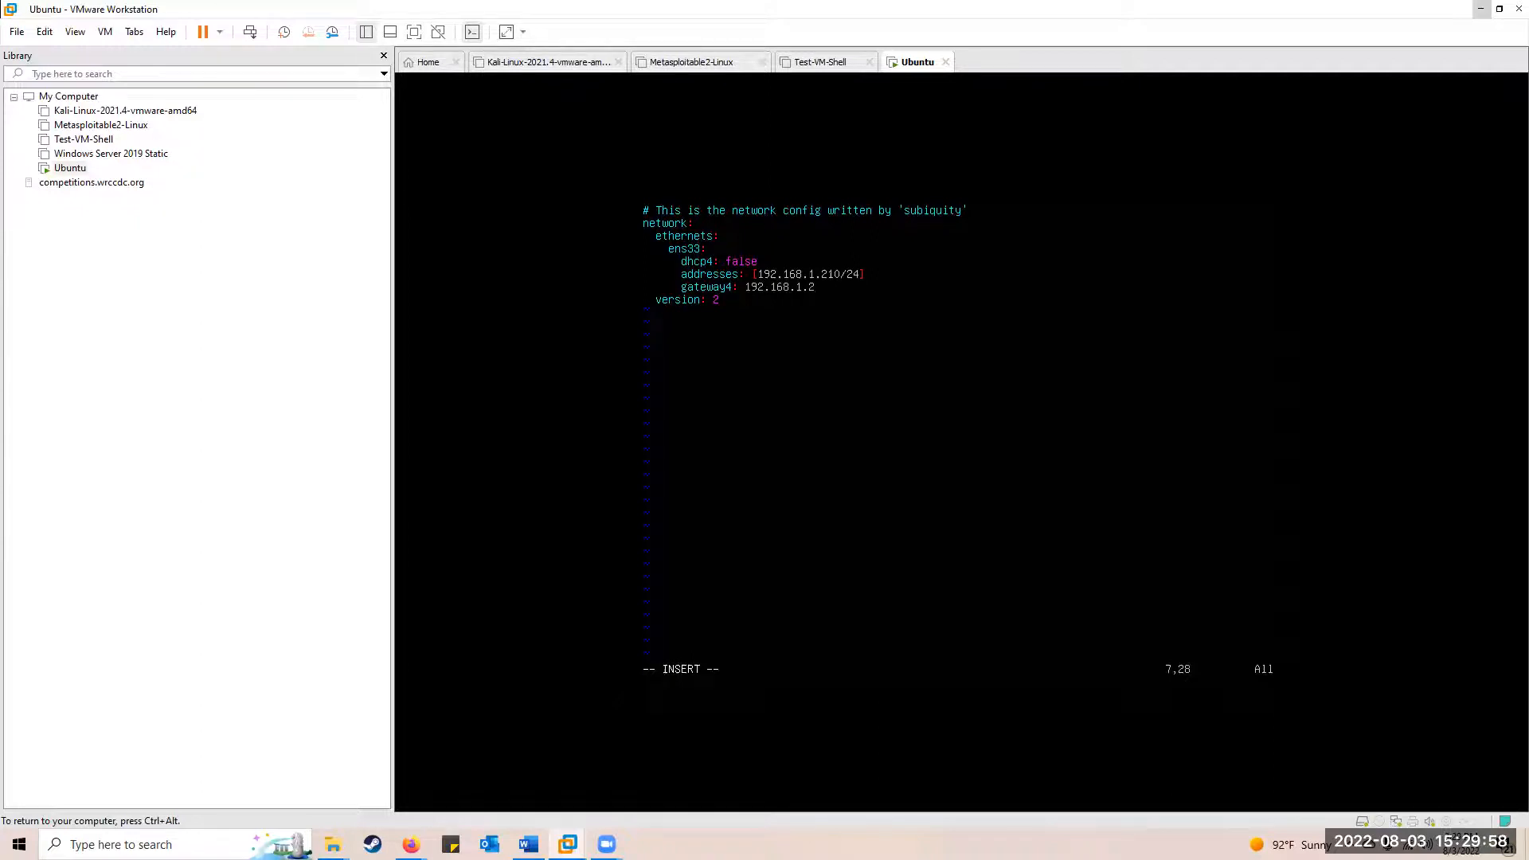
{"action": "type", "text": "2"}
Add a nameservers block with addresses [8.8.8.8,4.2.2.2]
{"action": "key", "text": "Return"}
{"action": "key", "text": "BackSpace"}
{"action": "key", "text": "BackSpace"}
{"action": "type", "text": "nameser"}
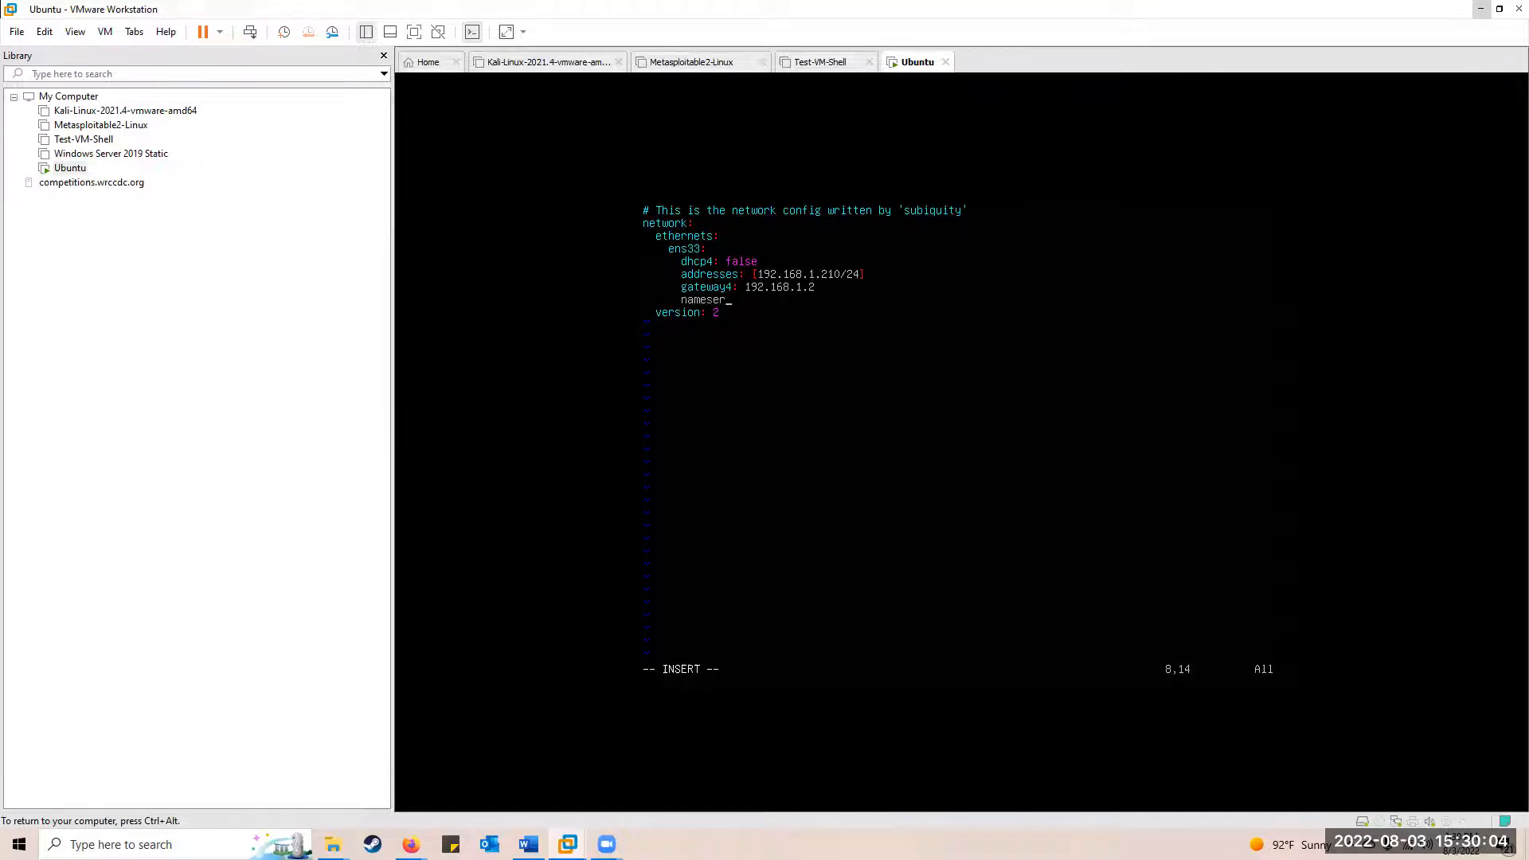
{"action": "type", "text": "vers:"}
{"action": "key", "text": "Return"}
{"action": "type", "text": "addresses: [8.8.8.8"}
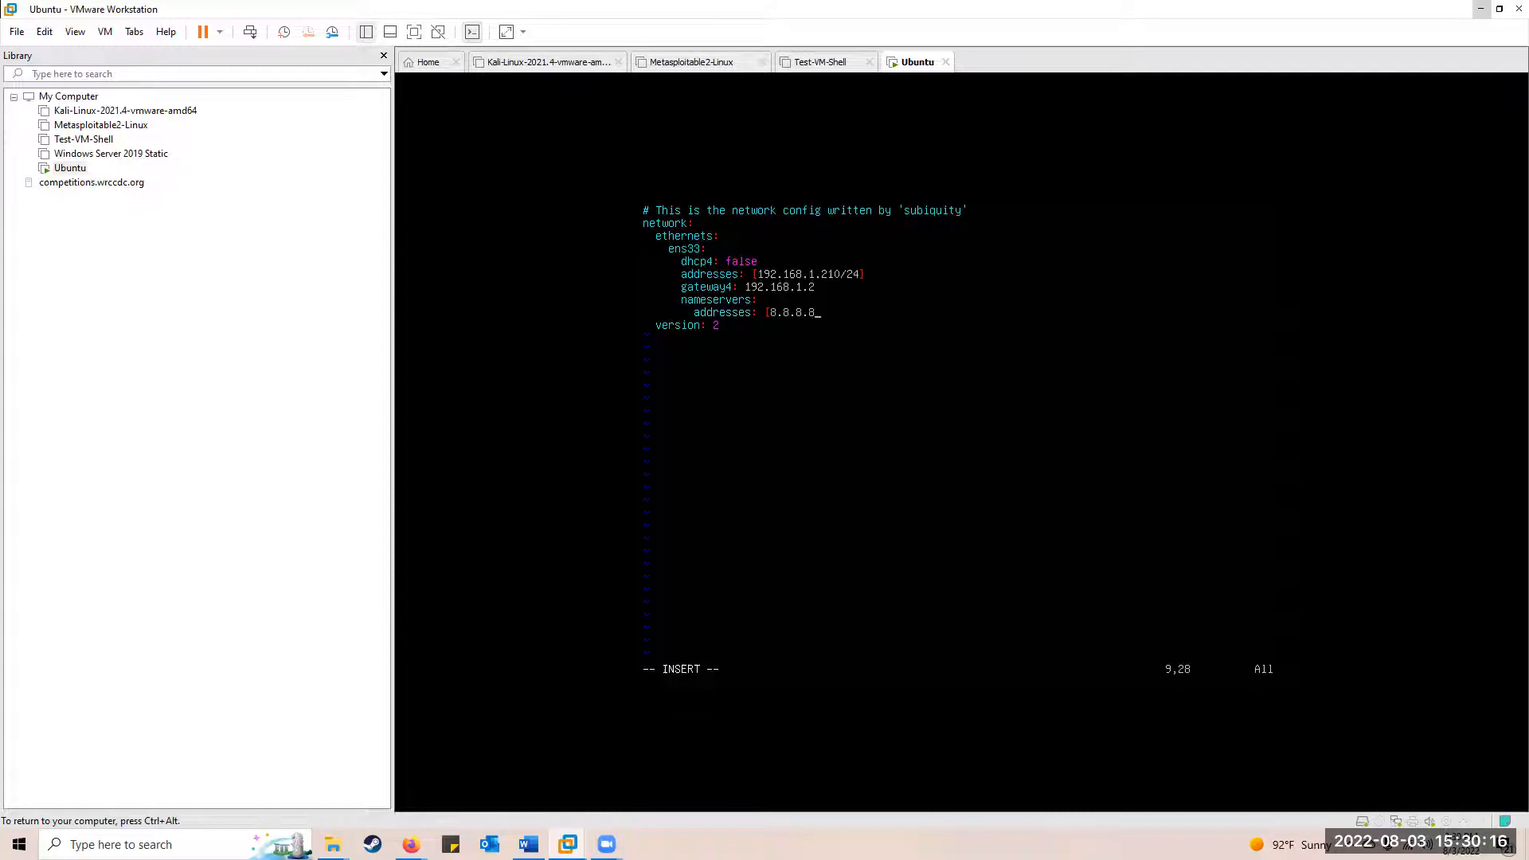
{"action": "type", "text": ",4.2.2.2]"}
{"action": "key", "text": "Return"}
{"action": "key", "text": "BackSpace"}
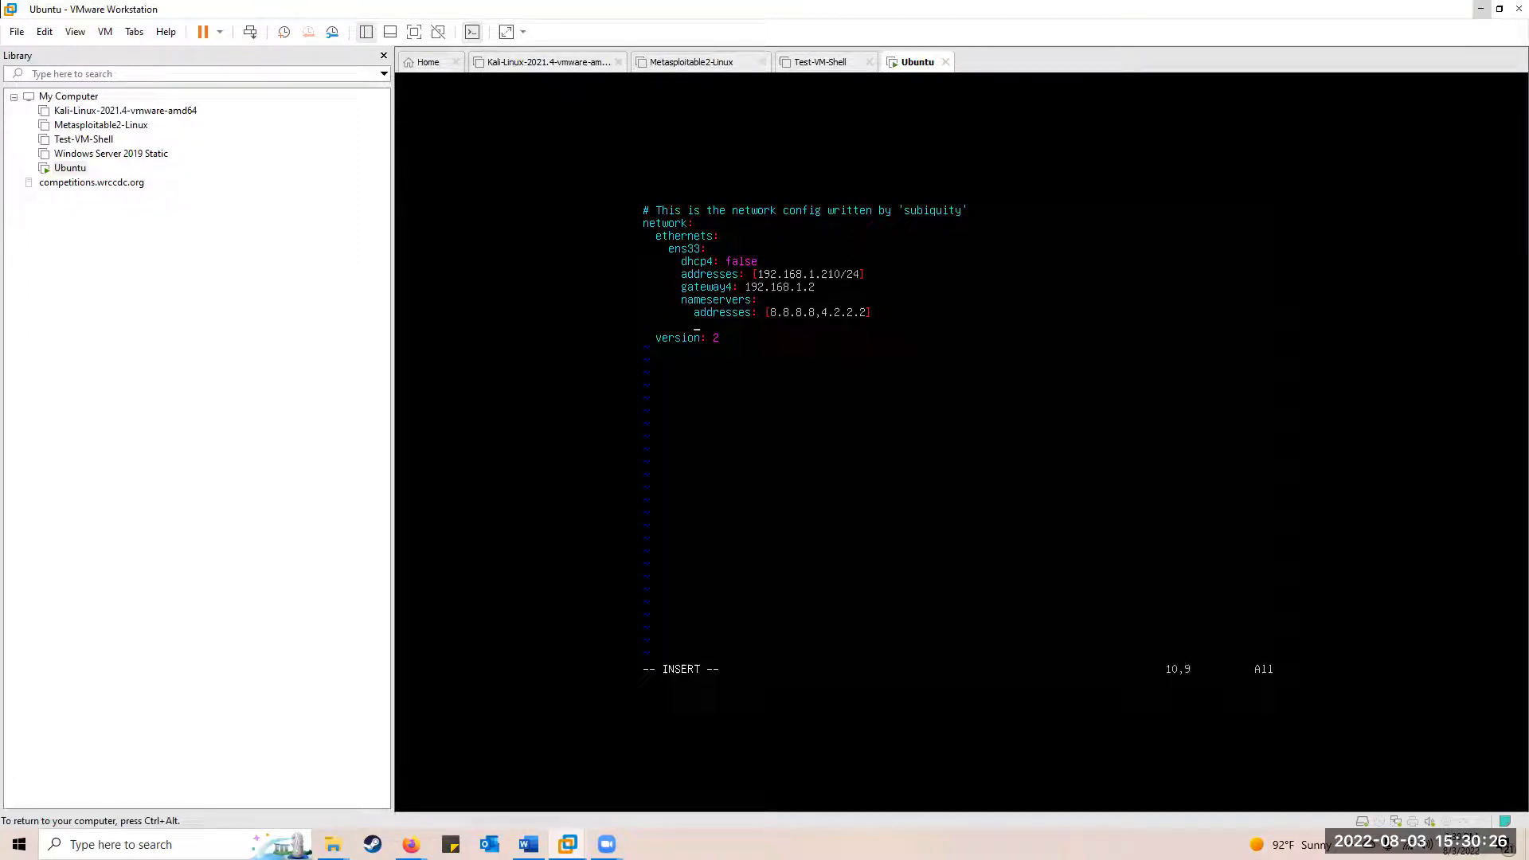
{"action": "key", "text": "BackSpace"}
{"action": "key", "text": "BackSpace"}
{"action": "key", "text": "BackSpace"}
{"action": "key", "text": "BackSpace"}
Leave insert mode and enter :wq! to save and quit
{"action": "key", "text": "Up"}
{"action": "key", "text": "Up"}
{"action": "key", "text": "Up"}
{"action": "key", "text": "Up"}
{"action": "key", "text": "Up"}
{"action": "key", "text": "Up"}
{"action": "key", "text": "Up"}
{"action": "key", "text": "Up"}
{"action": "key", "text": "Left"}
{"action": "key", "text": "Left"}
{"action": "key", "text": "Left"}
{"action": "key", "text": "Left"}
{"action": "key", "text": "Left"}
{"action": "key", "text": "Left"}
{"action": "key", "text": "Left"}
{"action": "key", "text": "Left"}
{"action": "key", "text": "Left"}
{"action": "key", "text": "Left"}
{"action": "key", "text": "Left"}
{"action": "key", "text": "Left"}
{"action": "key", "text": "Left"}
{"action": "key", "text": "Left"}
{"action": "key", "text": "Left"}
{"action": "key", "text": "Left"}
{"action": "key", "text": "Escape"}
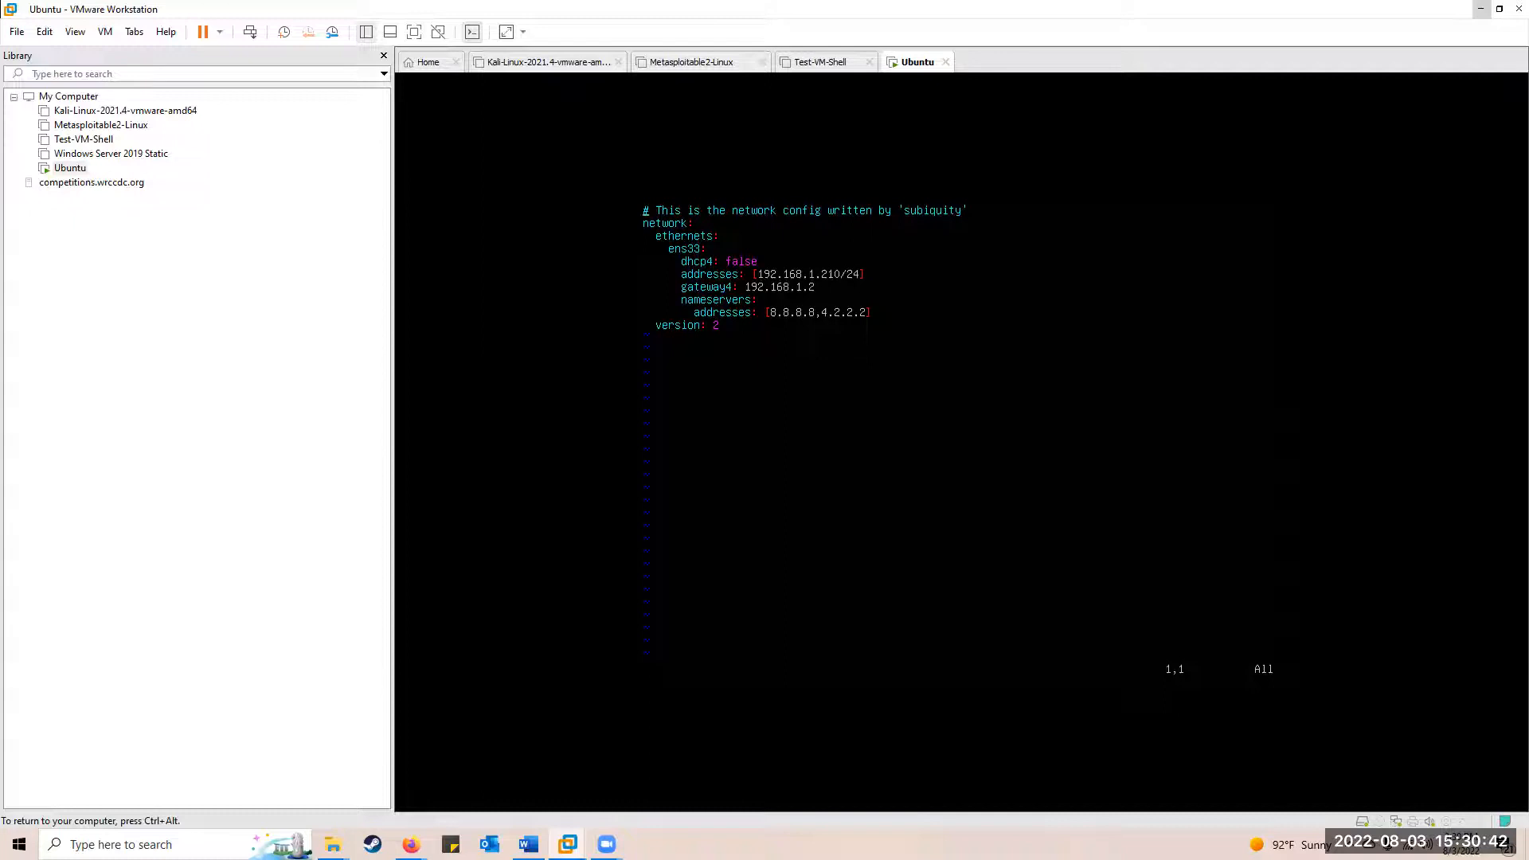
{"action": "key", "text": "shift+semicolon"}
{"action": "type", "text": "wq!"}
Dismiss the E212 can't-write error and quit vi without saving
{"action": "key", "text": "Return"}
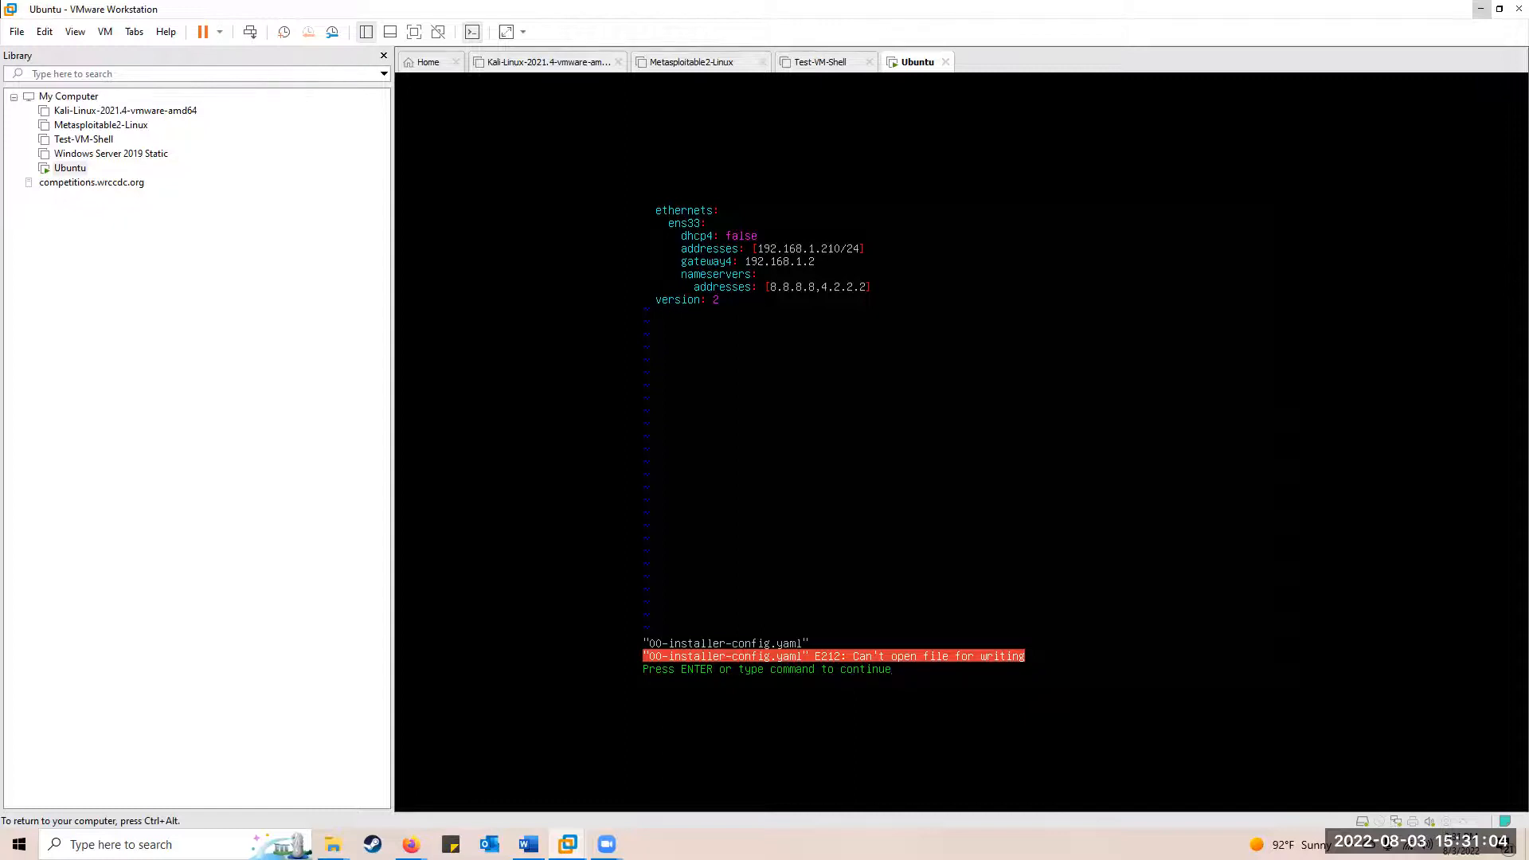
{"action": "key", "text": "Return"}
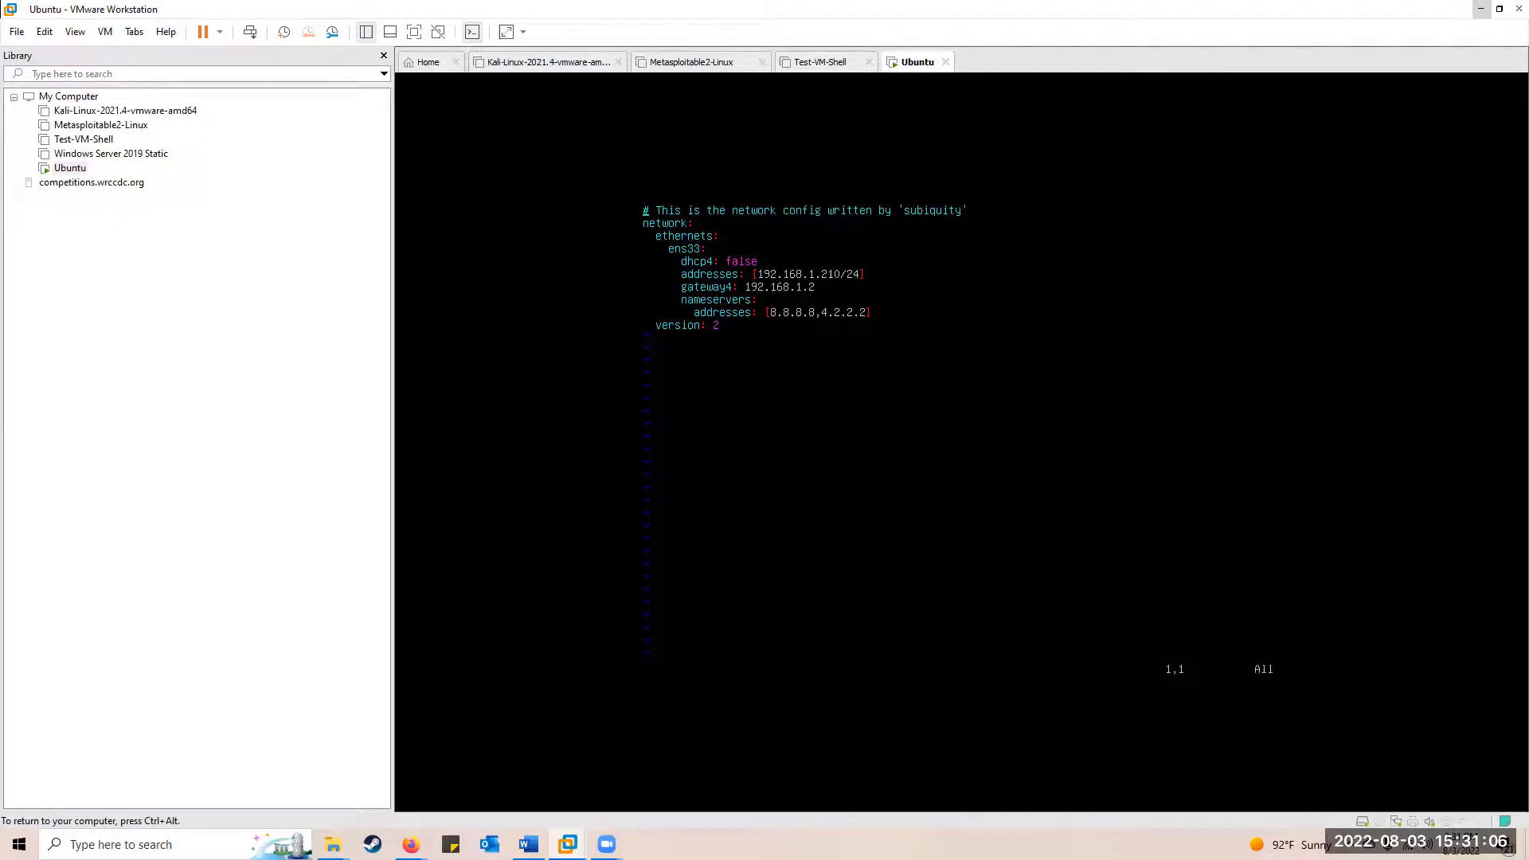
{"action": "type", "text": ":"}
{"action": "key", "text": "BackSpace"}
{"action": "key", "text": "BackSpace"}
{"action": "type", "text": "q"}
{"action": "key", "text": "Return"}
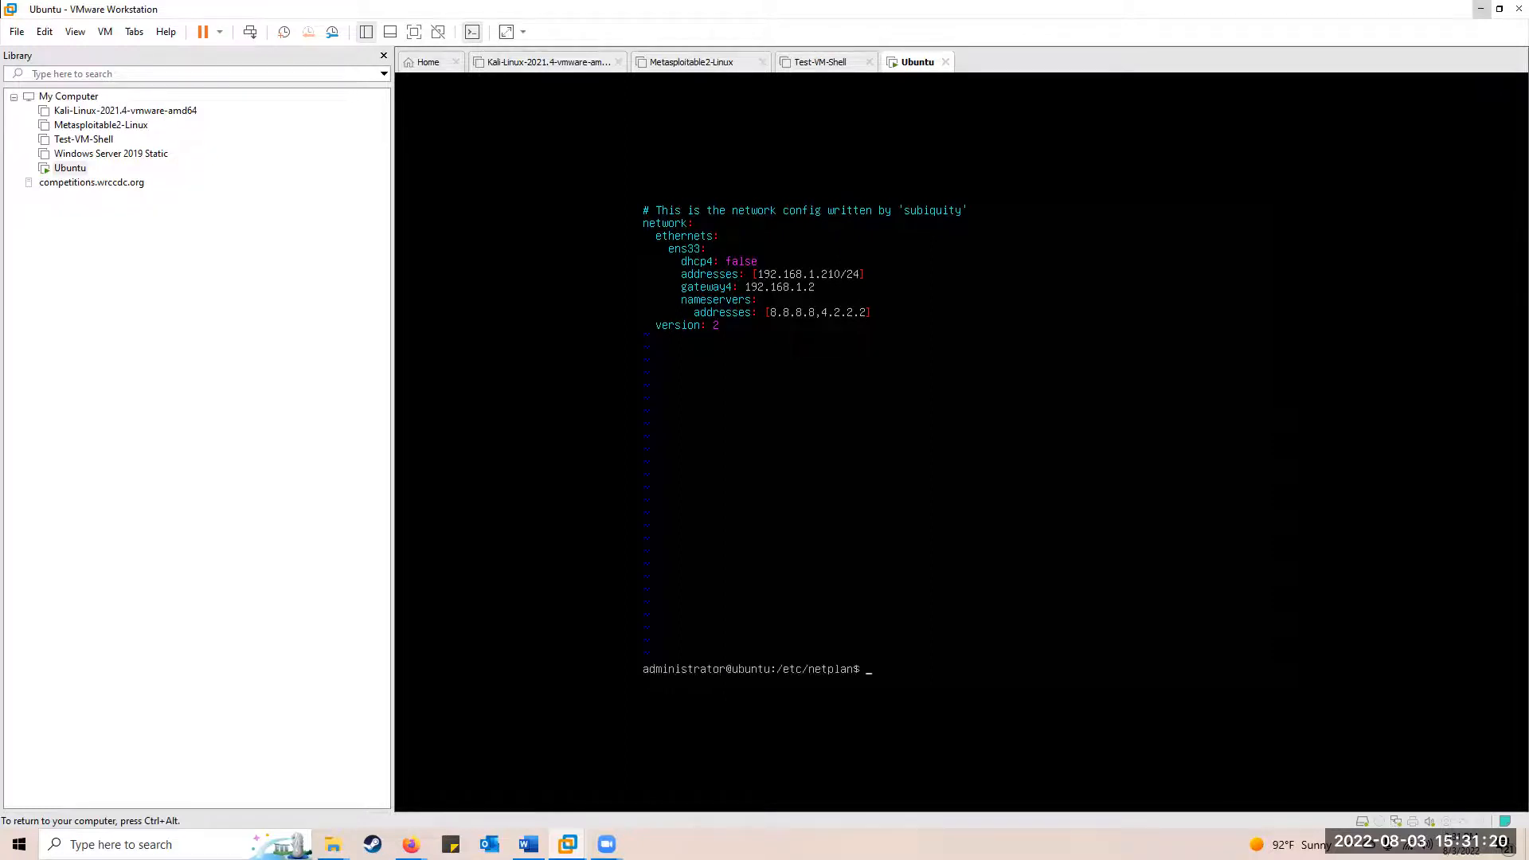
Reopen 00-installer-config.yaml in vi with sudo and enter the administrator password
{"action": "key", "text": "Up"}
{"action": "key", "text": "Home"}
{"action": "type", "text": "sudo"}
{"action": "key", "text": "End"}
{"action": "key", "text": "Return"}
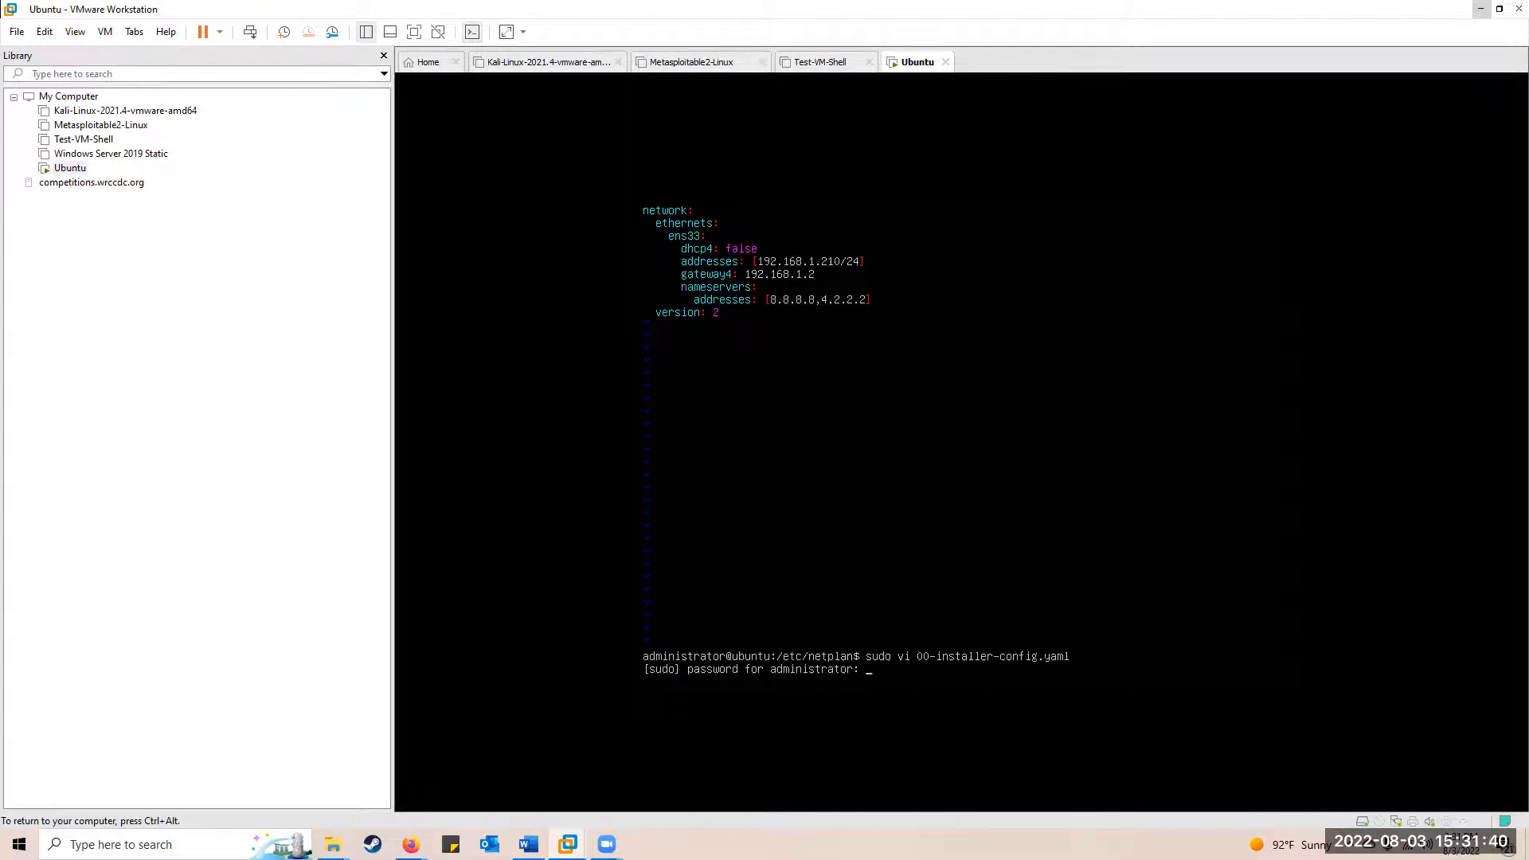
{"action": "key", "text": "Return"}
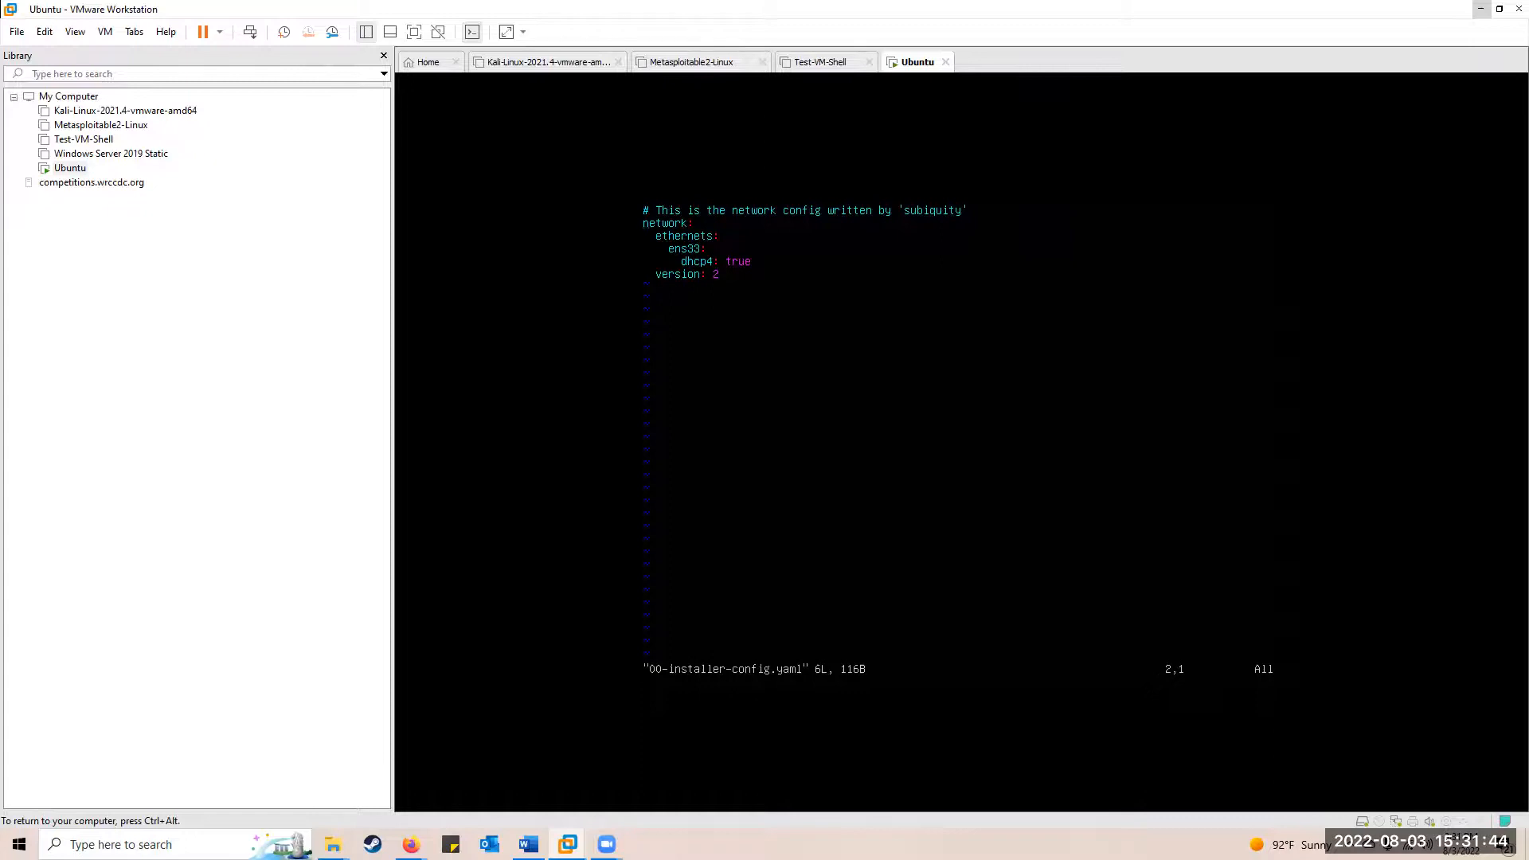
Set dhcp4 to false and add addresses [192.168.1.210/24]
{"action": "key", "text": "i"}
{"action": "key", "text": "Right"}
{"action": "key", "text": "Right"}
{"action": "key", "text": "Right"}
{"action": "key", "text": "Right"}
{"action": "key", "text": "Right"}
{"action": "key", "text": "Right"}
{"action": "key", "text": "Right"}
{"action": "key", "text": "Right"}
{"action": "key", "text": "Right"}
{"action": "key", "text": "Right"}
{"action": "key", "text": "Right"}
{"action": "key", "text": "Right"}
{"action": "key", "text": "Right"}
{"action": "key", "text": "BackSpace"}
{"action": "key", "text": "BackSpace"}
{"action": "key", "text": "BackSpace"}
{"action": "key", "text": "BackSpace"}
{"action": "type", "text": "false"}
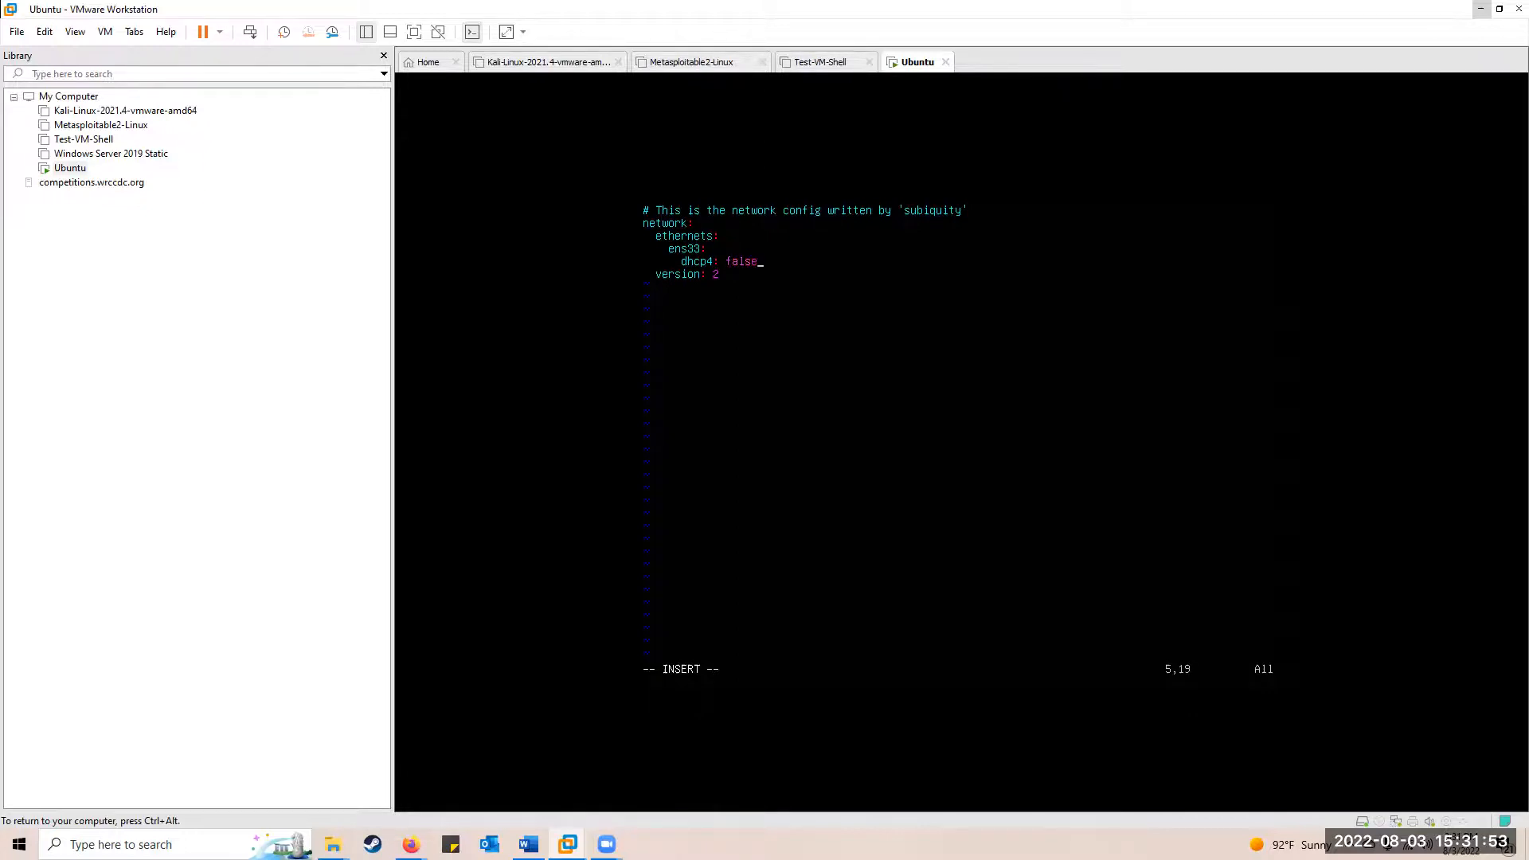
{"action": "key", "text": "Return"}
{"action": "type", "text": "addresses"}
{"action": "key", "text": "BackSpace"}
{"action": "key", "text": "BackSpace"}
{"action": "key", "text": "BackSpace"}
{"action": "key", "text": "BackSpace"}
{"action": "key", "text": "BackSpace"}
{"action": "key", "text": "BackSpace"}
{"action": "type", "text": "resses: [192.168"}
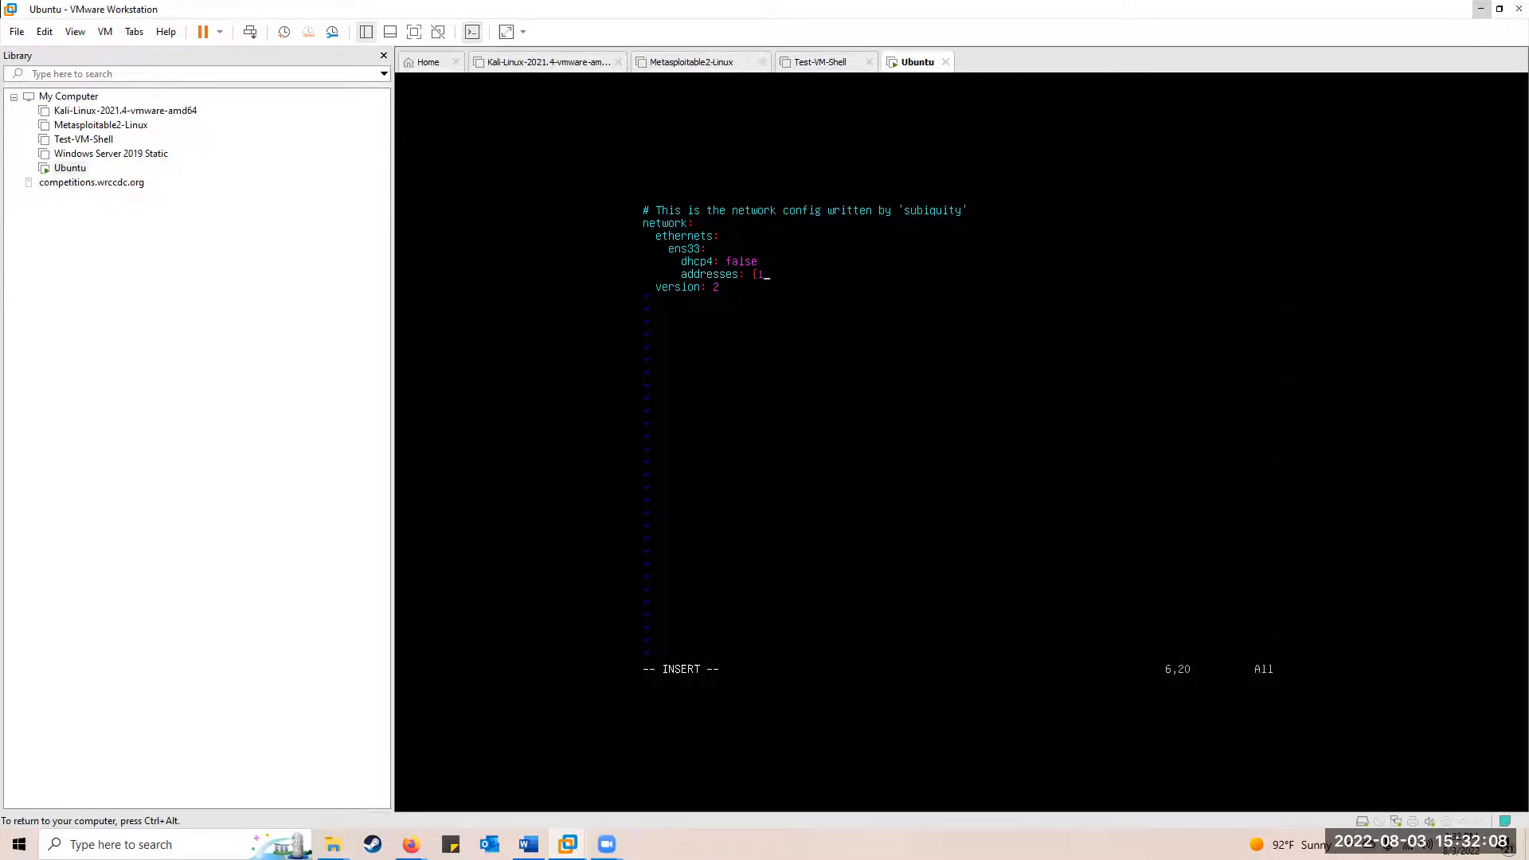
{"action": "type", "text": ".1.210/24]"}
Add gateway4: 192.168.1.2 and nameservers with addresses [8.8.8.8,4.2.2.2]
{"action": "key", "text": "Return"}
{"action": "key", "text": "BackSpace"}
{"action": "key", "text": "BackSpace"}
{"action": "type", "text": "gateway"}
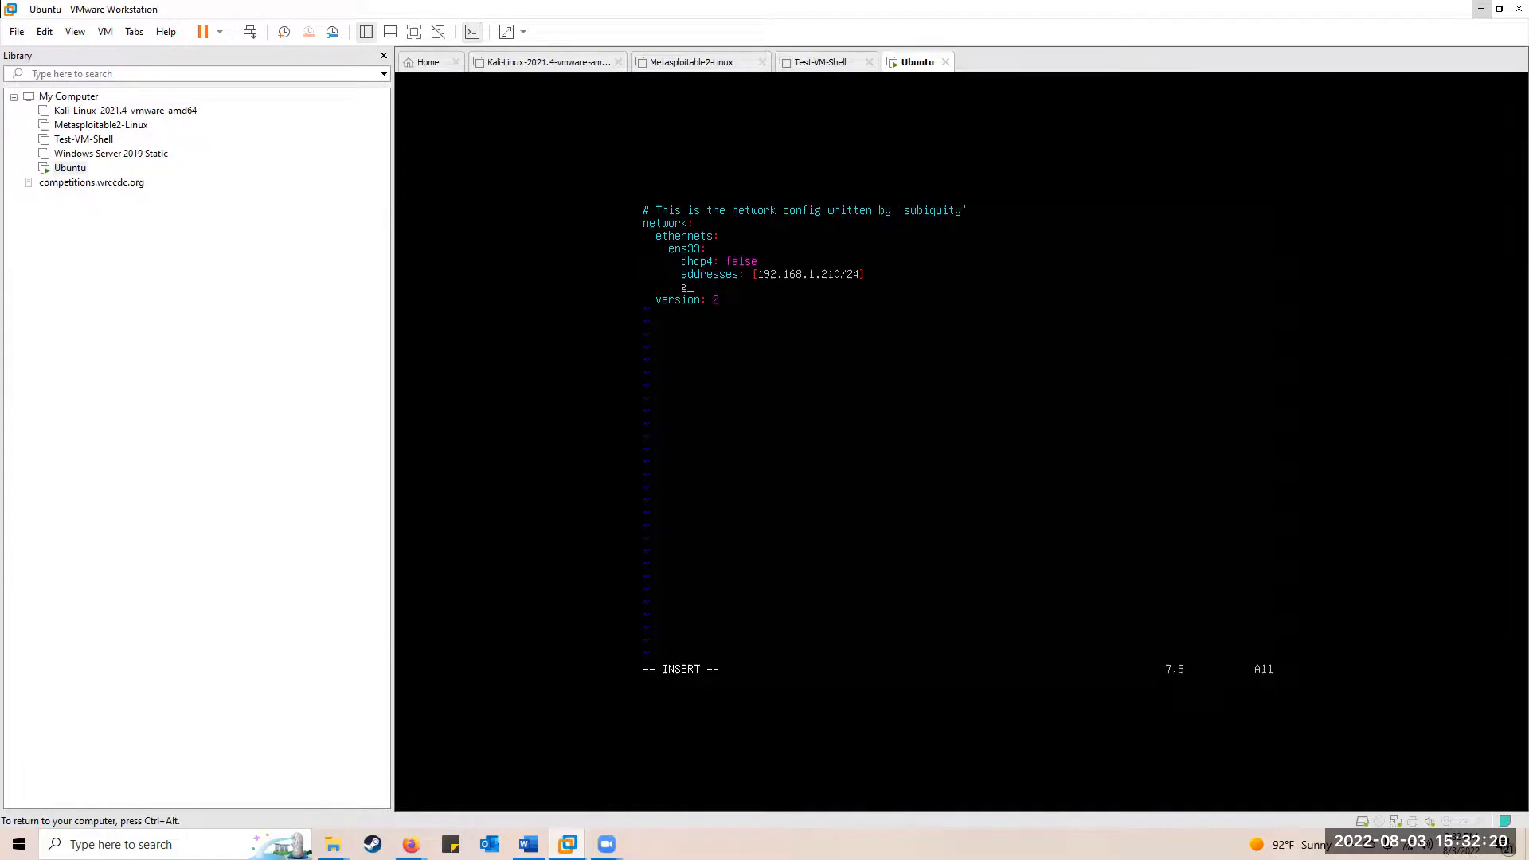
{"action": "type", "text": "4: 192.168.1.2"}
{"action": "key", "text": "Return"}
{"action": "type", "text": "nameservers:"}
{"action": "key", "text": "Return"}
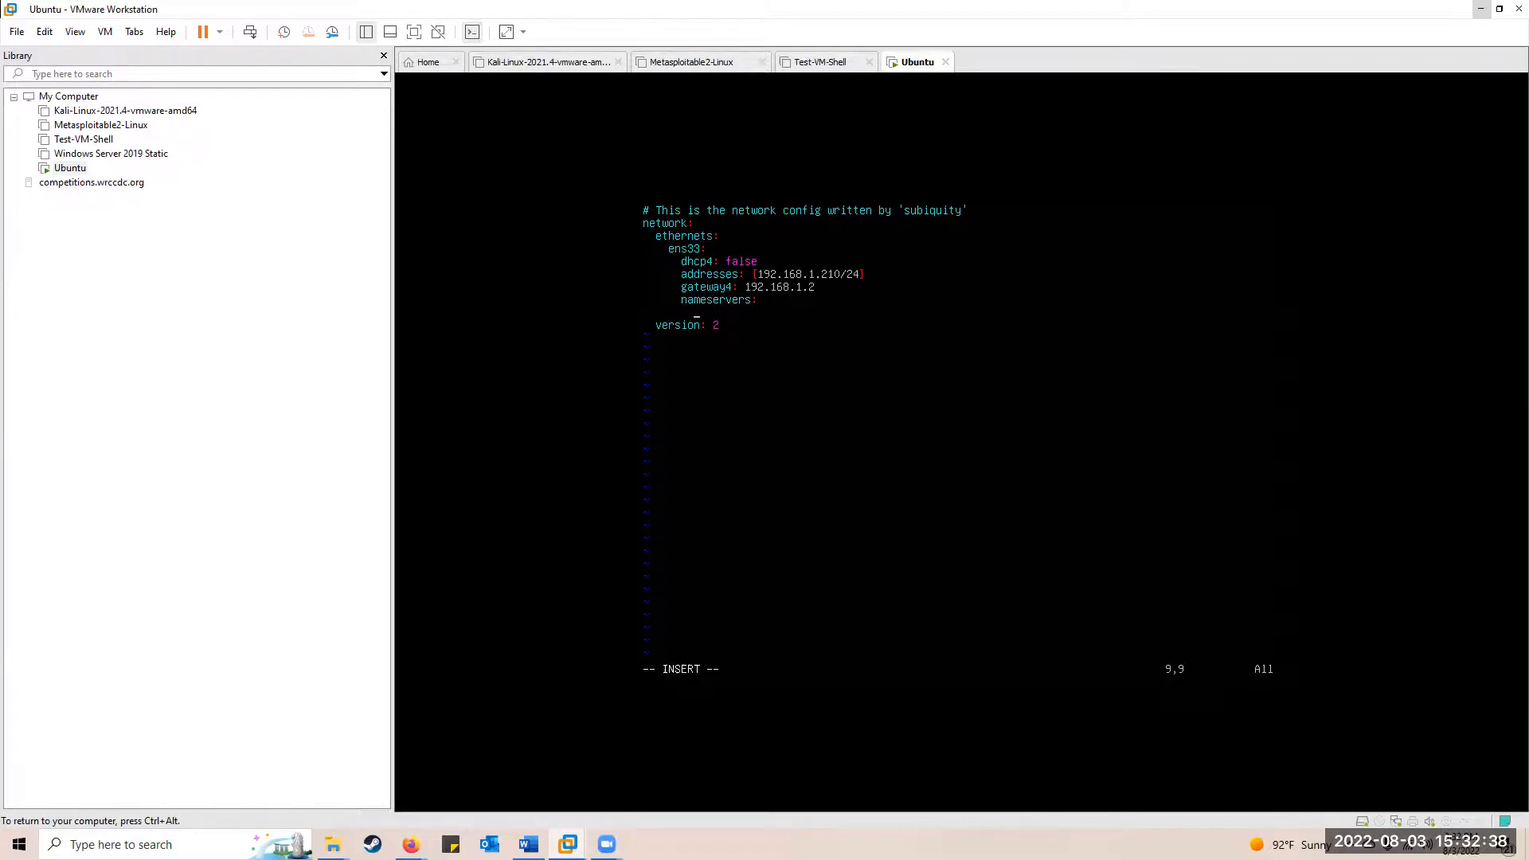
{"action": "key", "text": "BackSpace"}
{"action": "key", "text": "BackSpace"}
{"action": "type", "text": "a"}
{"action": "type", "text": "resses: [8.8.8.8,4.2.2.2]"}
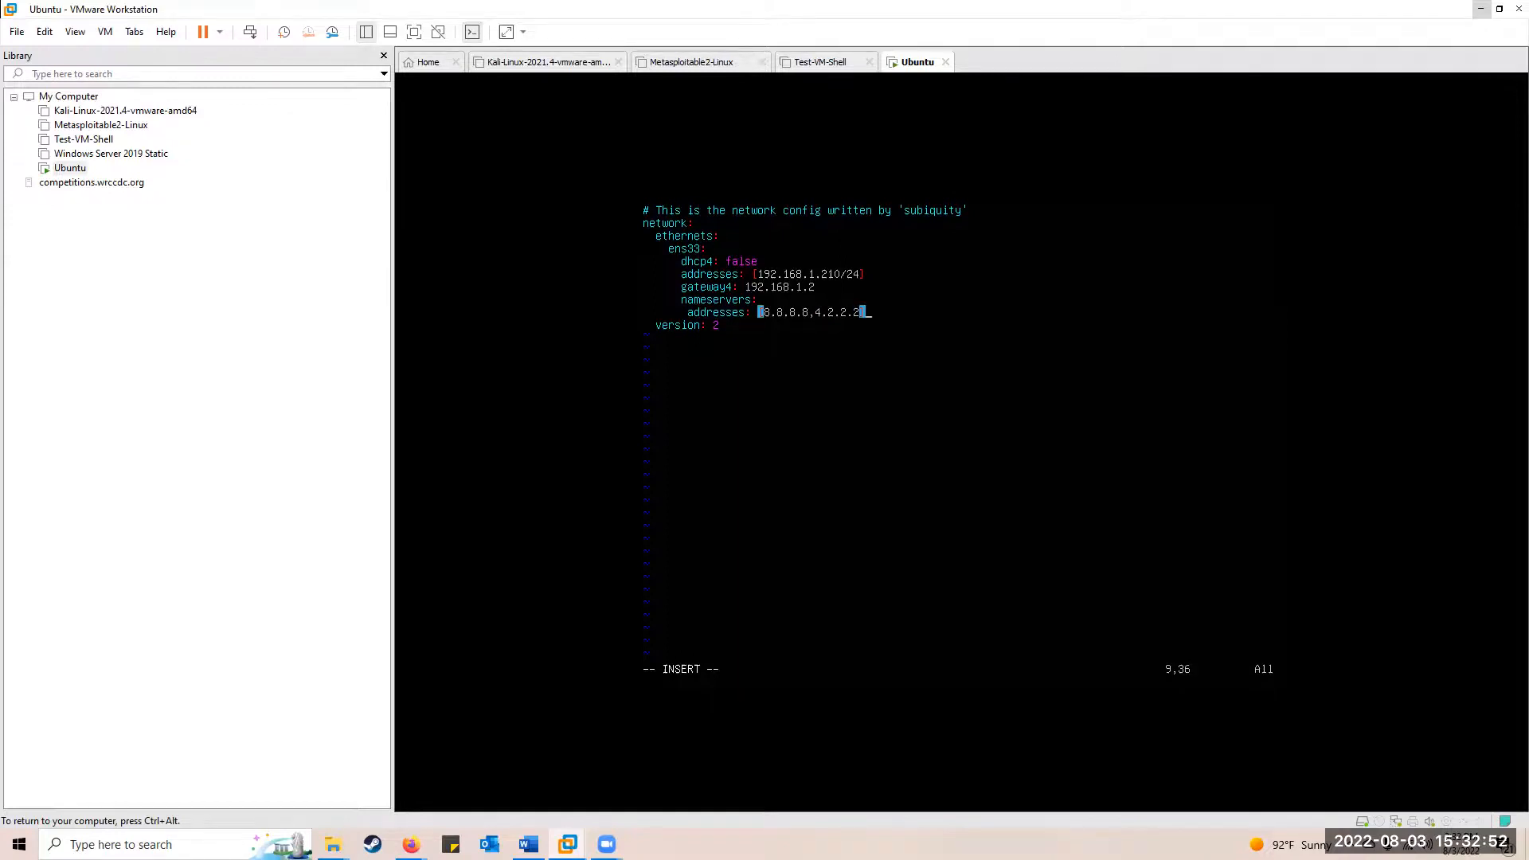
Save the file with :wq! and exit vi to the /etc/netplan prompt
{"action": "key", "text": "Up"}
{"action": "key", "text": "Up"}
{"action": "key", "text": "Up"}
{"action": "key", "text": "Up"}
{"action": "key", "text": "Up"}
{"action": "key", "text": "Left"}
{"action": "key", "text": "Left"}
{"action": "key", "text": "Left"}
{"action": "key", "text": "Left"}
{"action": "key", "text": "Left"}
{"action": "key", "text": "Left"}
{"action": "key", "text": "Left"}
{"action": "key", "text": "Left"}
{"action": "key", "text": "Left"}
{"action": "key", "text": "Left"}
{"action": "key", "text": "Left"}
{"action": "key", "text": "Left"}
{"action": "key", "text": "Left"}
{"action": "key", "text": "Left"}
{"action": "key", "text": "Left"}
{"action": "key", "text": "Left"}
{"action": "key", "text": "Left"}
{"action": "key", "text": "Left"}
{"action": "key", "text": "Left"}
{"action": "key", "text": "Left"}
{"action": "key", "text": "Escape"}
{"action": "key", "text": "shift+colon"}
{"action": "type", "text": "wq!"}
{"action": "key", "text": "Return"}
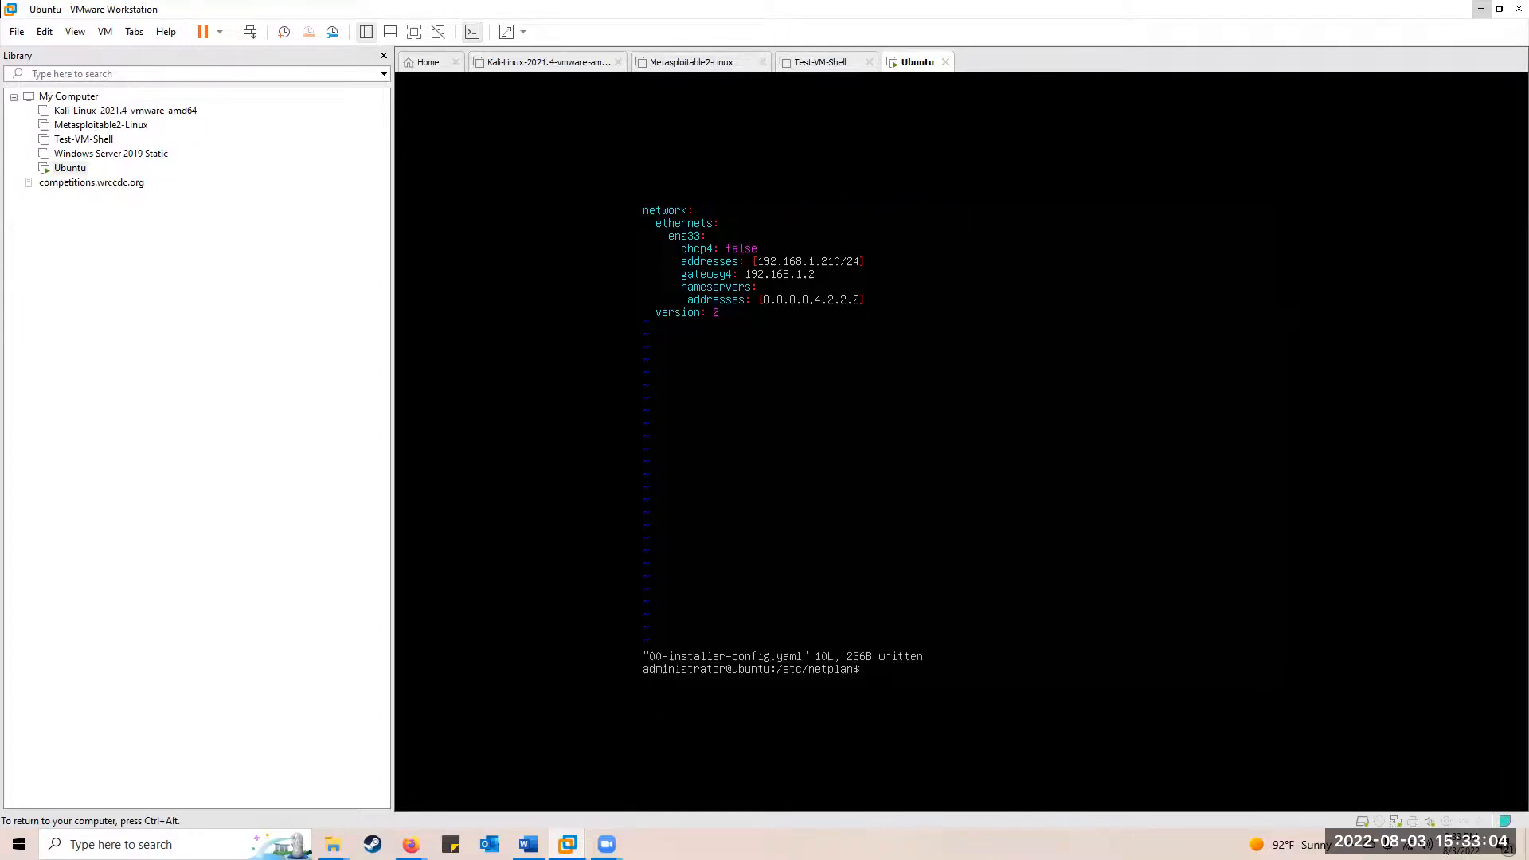
Print 00-installer-config.yaml to confirm dhcp4: false, 192.168.1.210/24 and gateway 192.168.1.2
{"action": "type", "text": "cat 00"}
{"action": "key", "text": "Tab"}
{"action": "key", "text": "Return"}
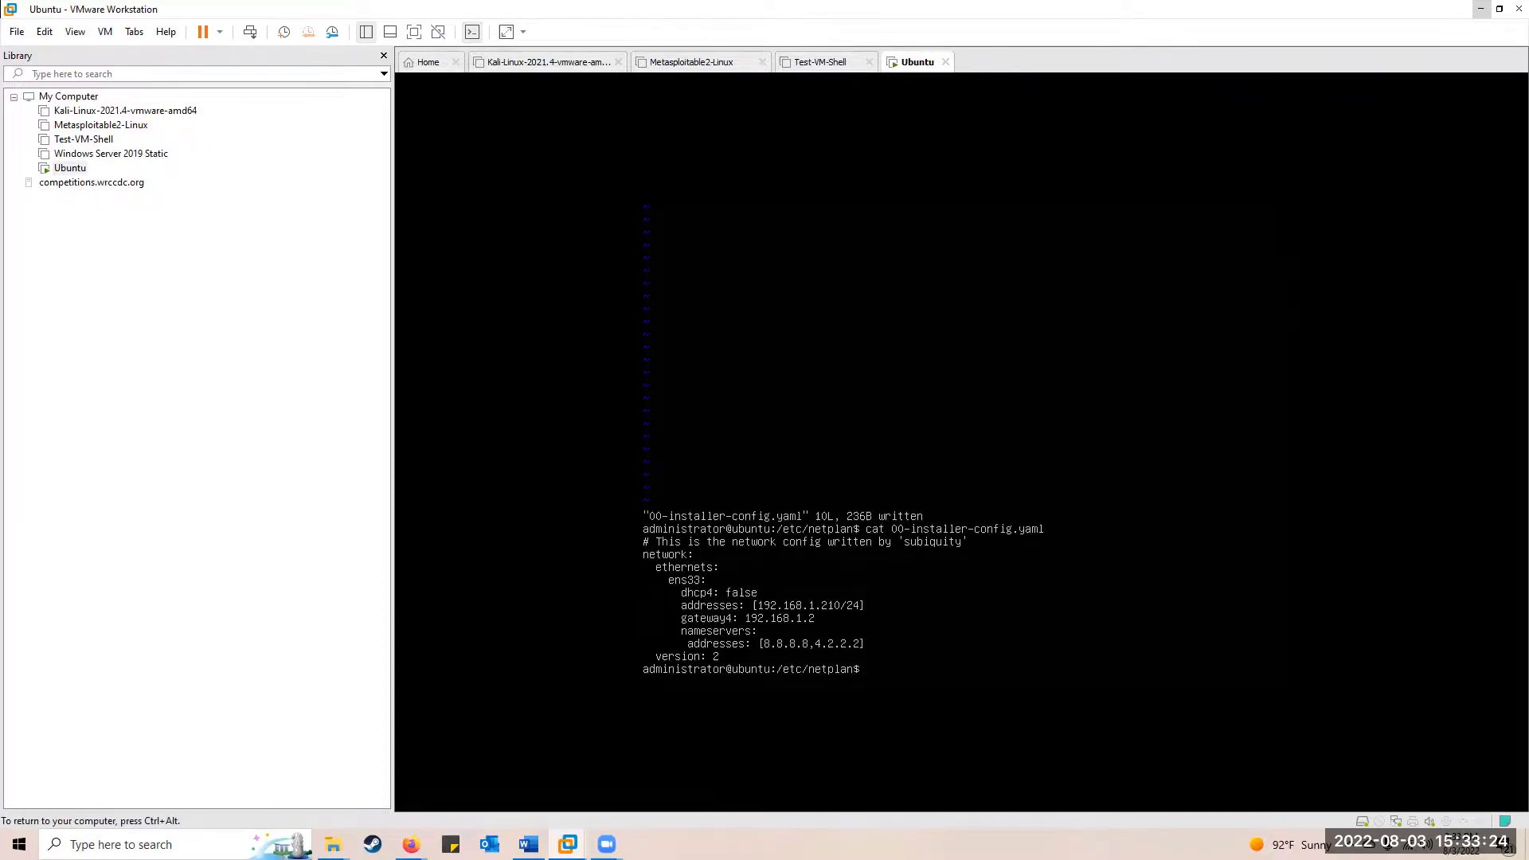
{"action": "key", "text": "ctrl+alt"}
Restart the Ubuntu guest via Power > Restart Guest and confirm the restart
{"action": "right_click", "coordinate": [914, 72]}
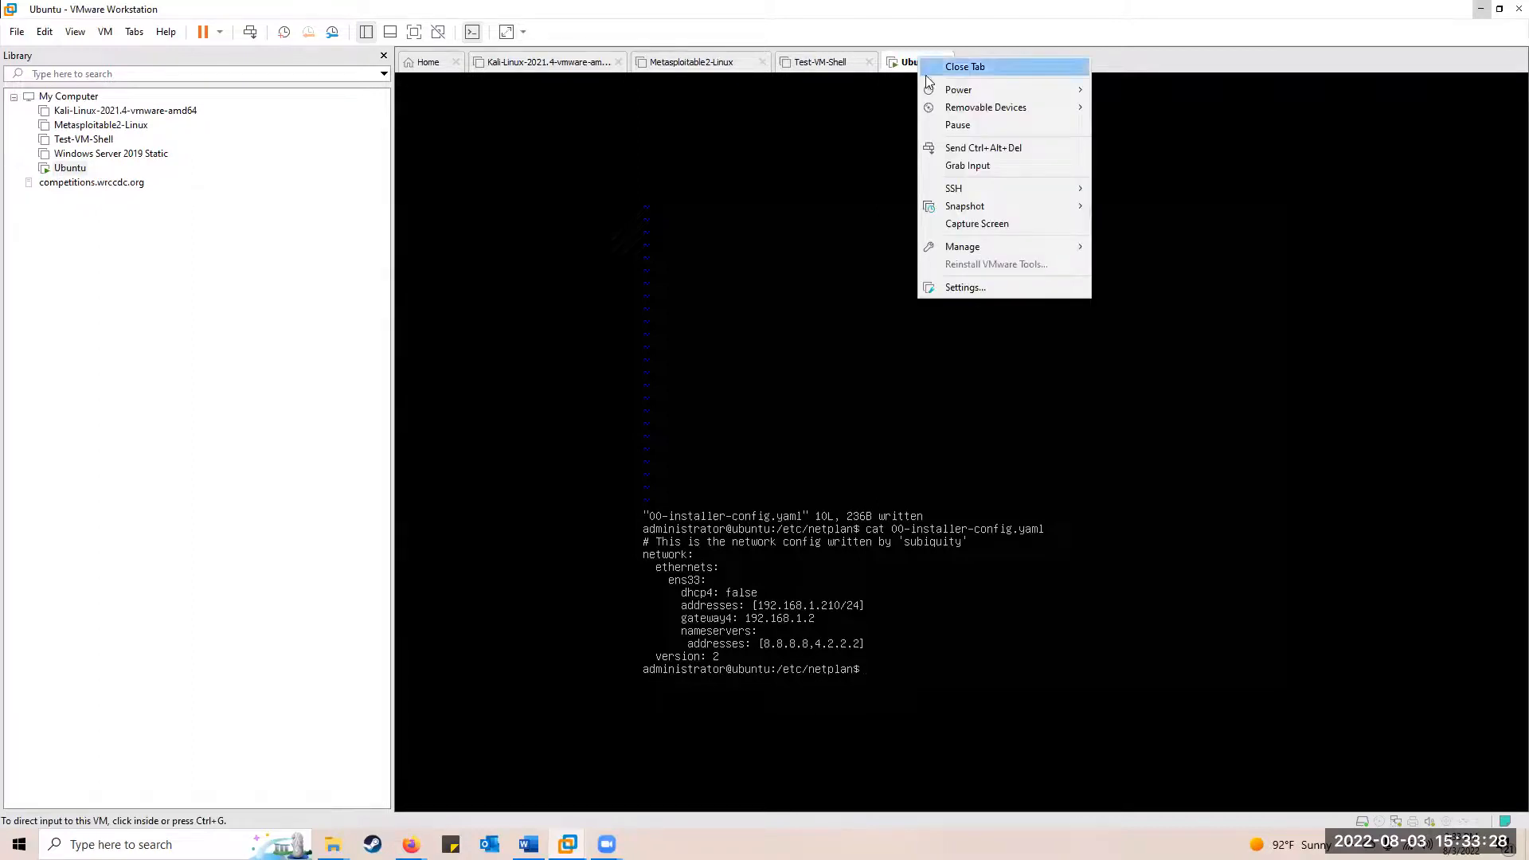
{"action": "mouse_move", "coordinate": [968, 93]}
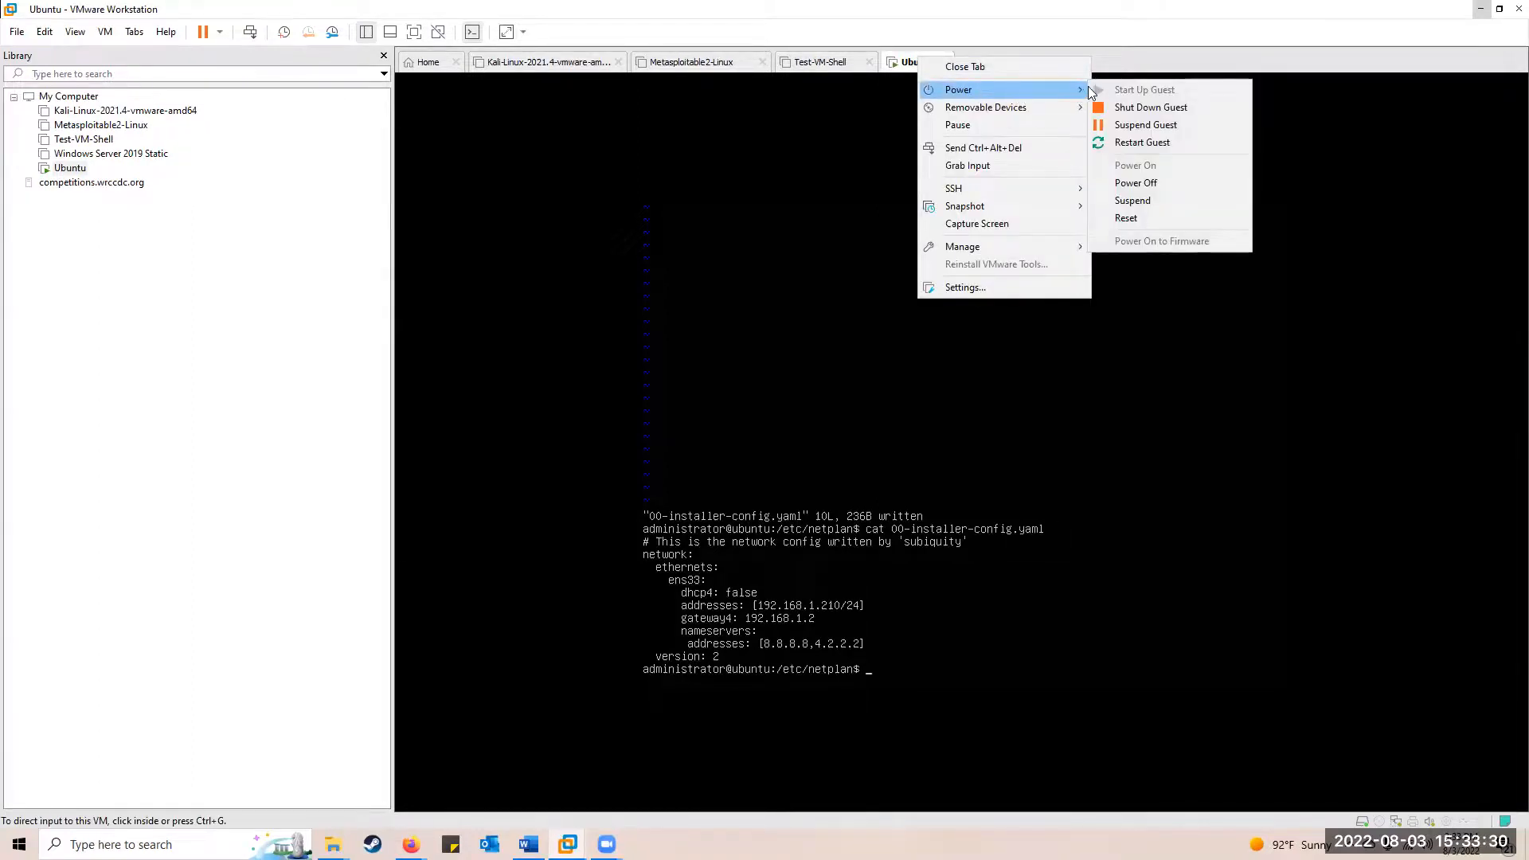
{"action": "left_click", "coordinate": [1144, 144]}
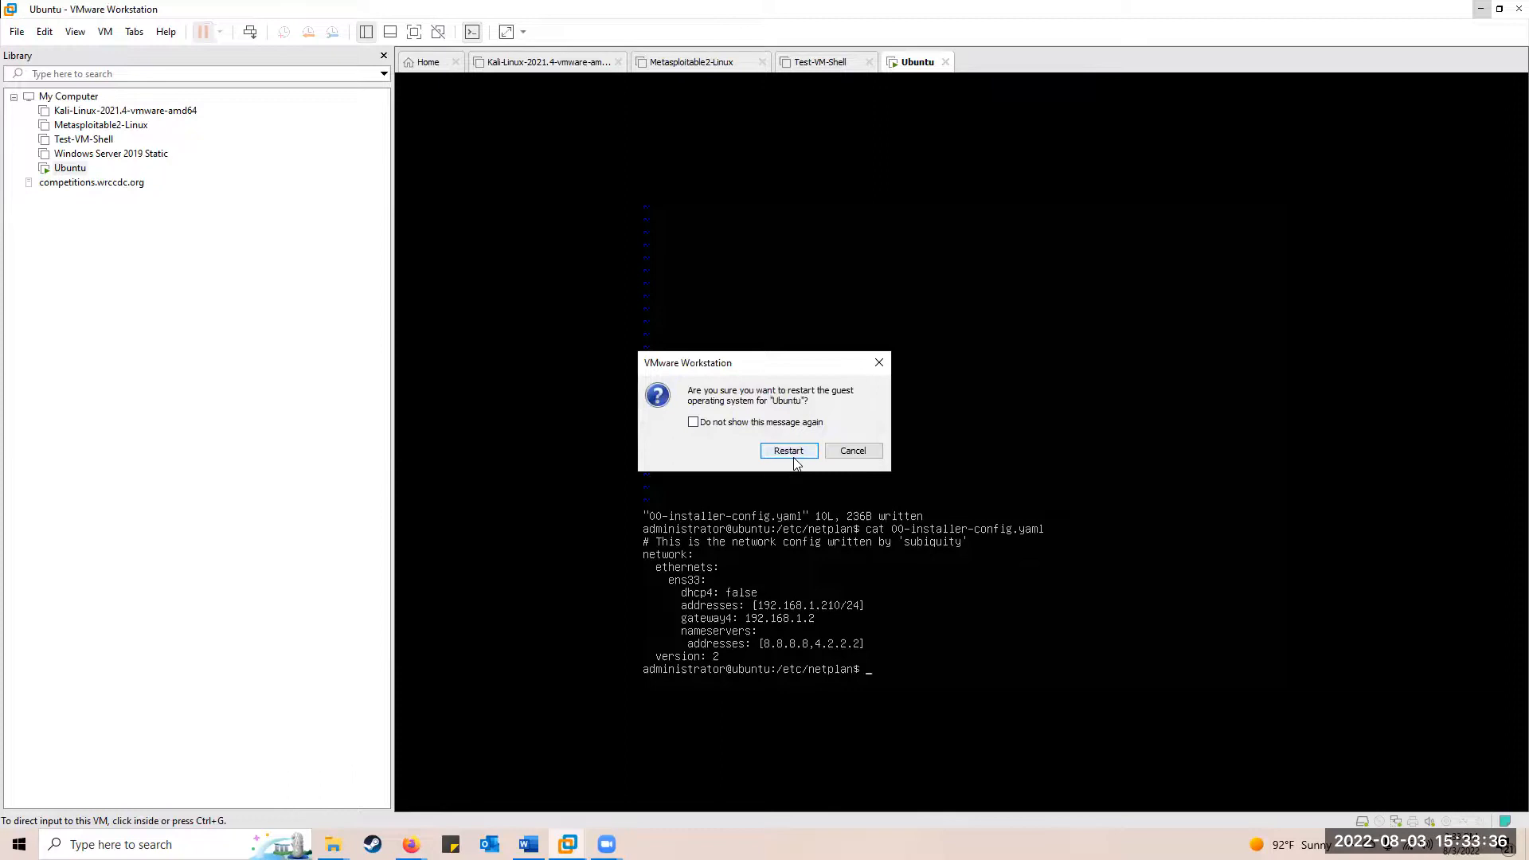
{"action": "left_click", "coordinate": [798, 453]}
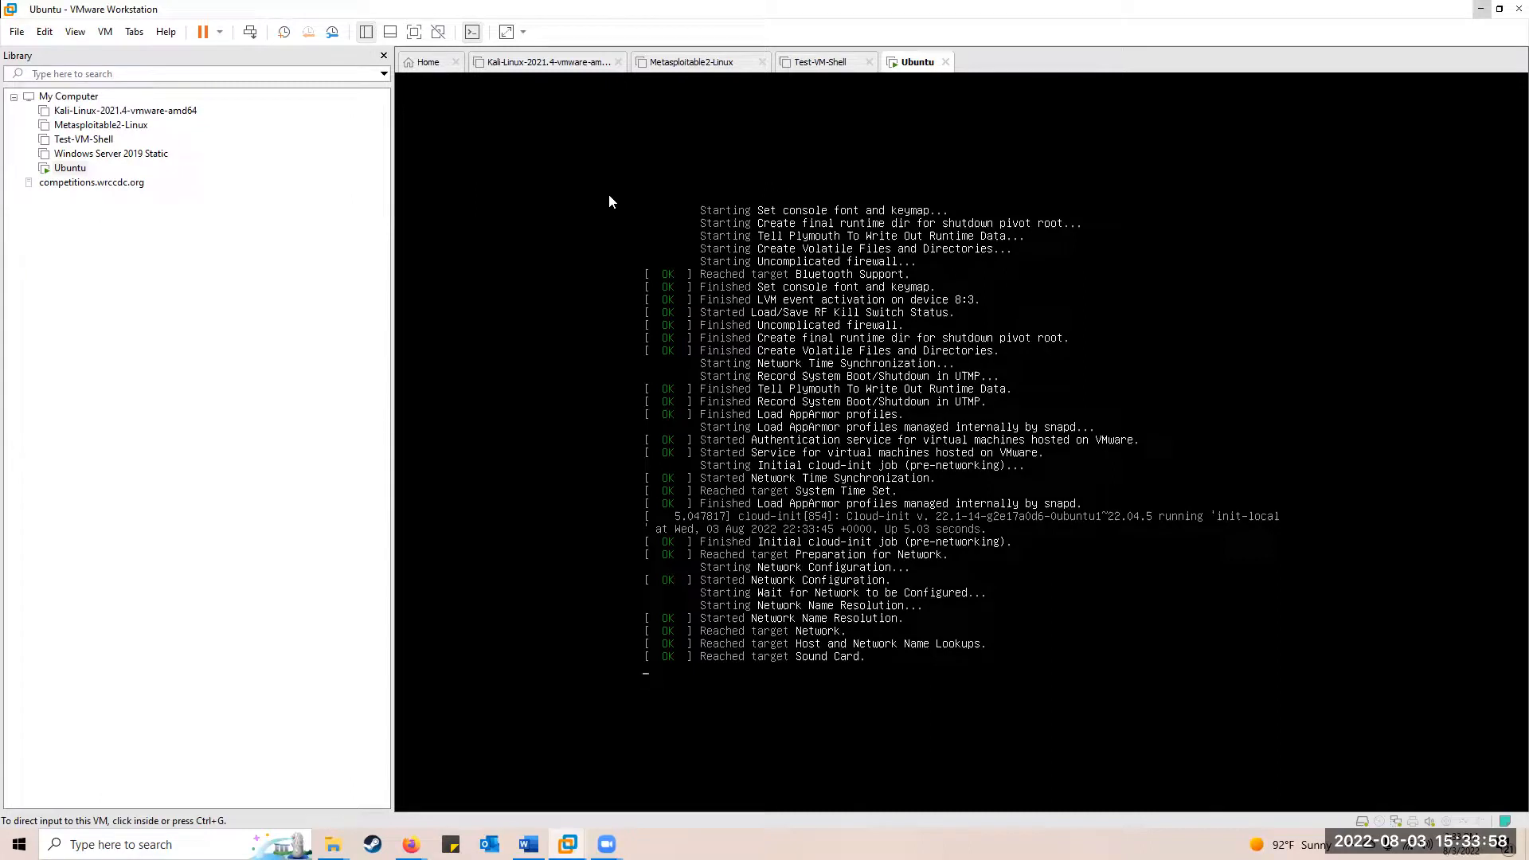
{"action": "left_click", "coordinate": [625, 237]}
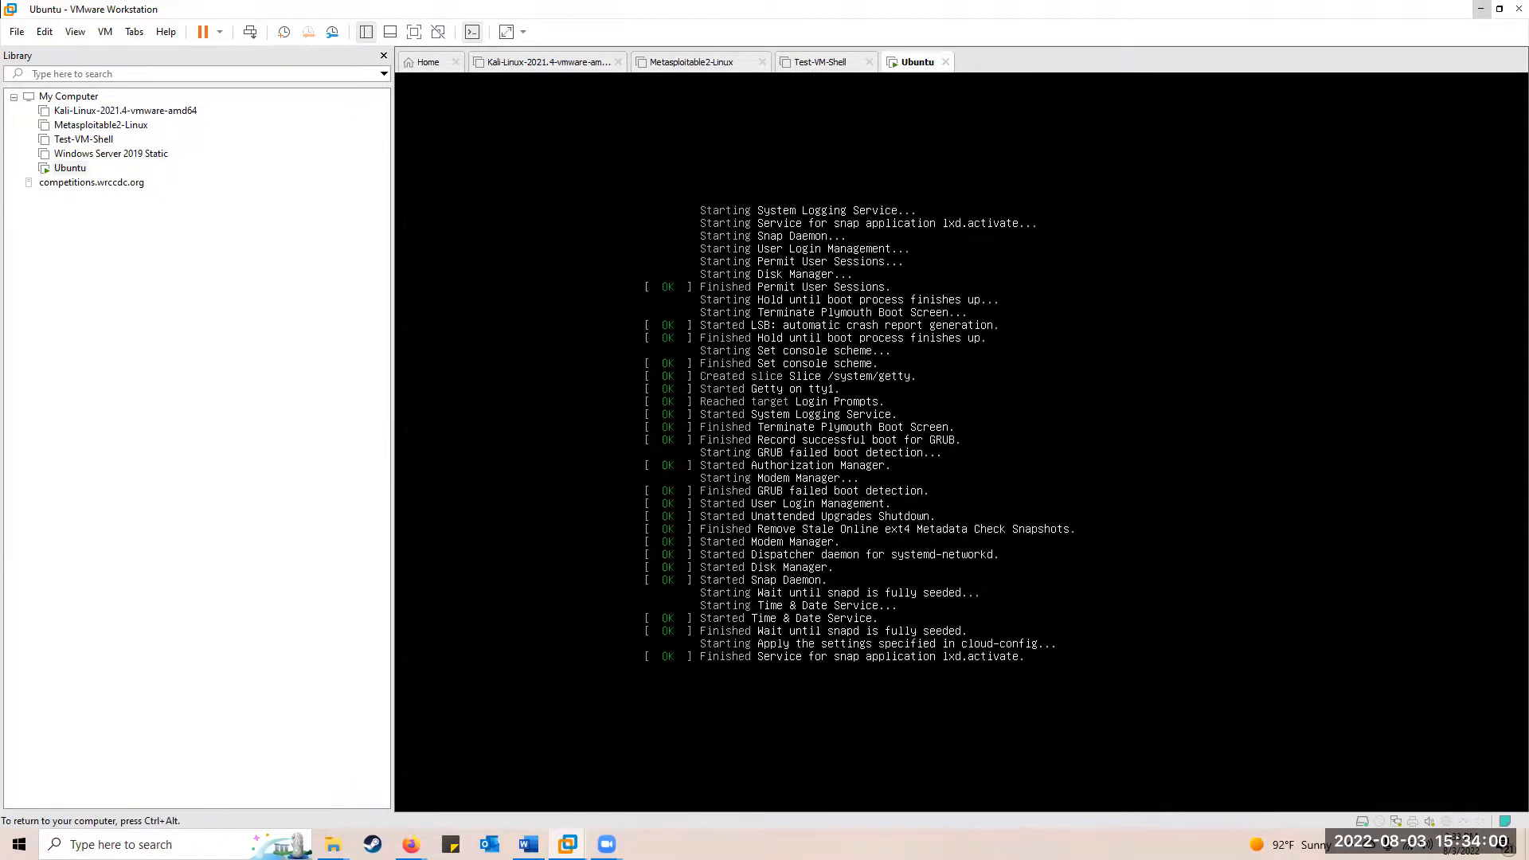
Log back into Ubuntu after the reboot; the welcome shows ens33 at 192.168.1.210
{"action": "key", "text": "Return"}
{"action": "type", "text": "administrator"}
{"action": "key", "text": "Return"}
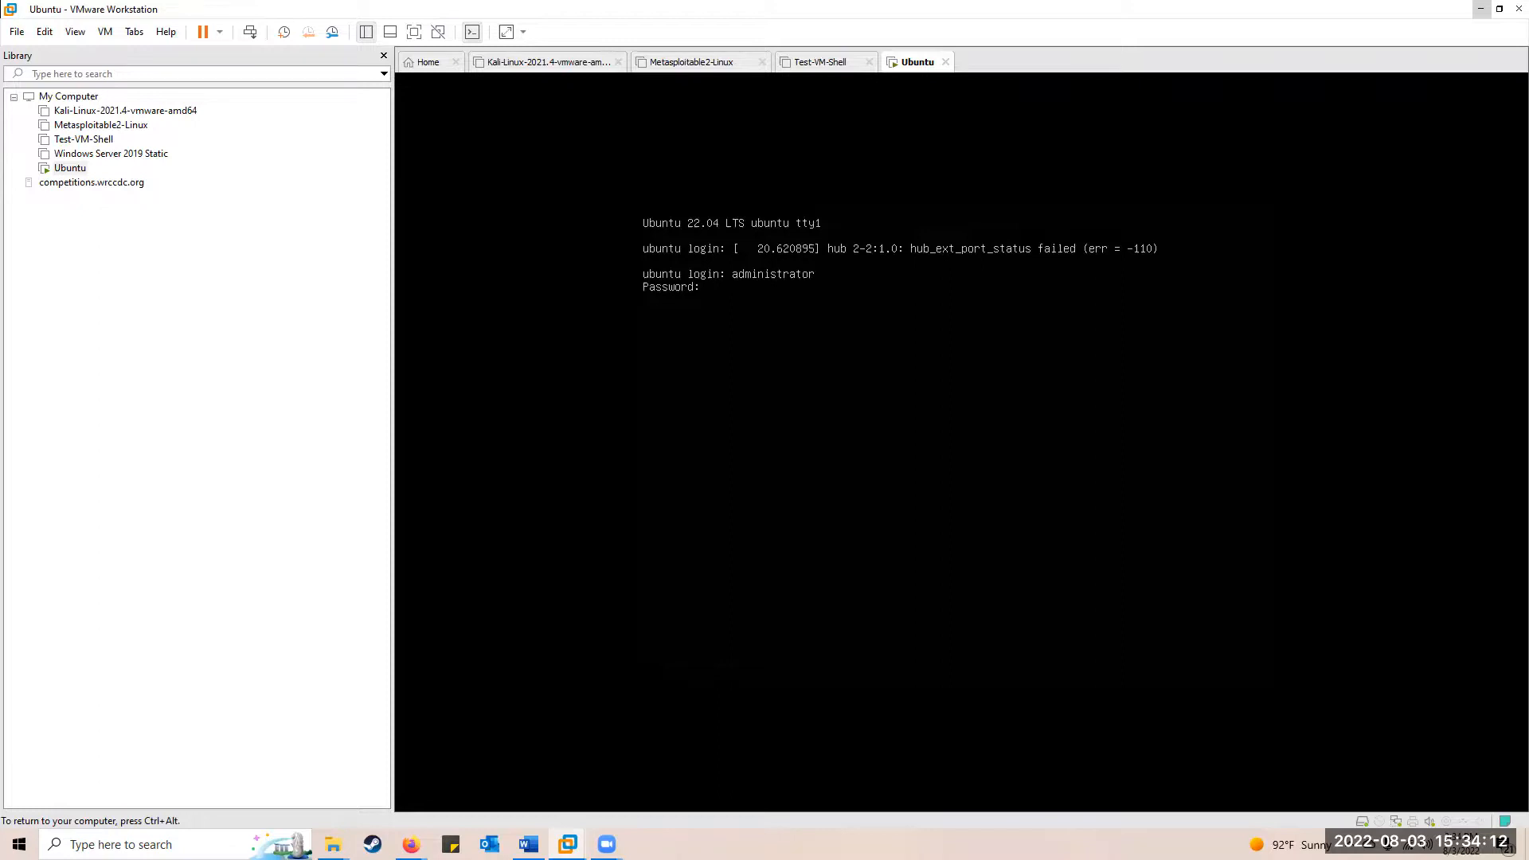
{"action": "key", "text": "ctrl+alt"}
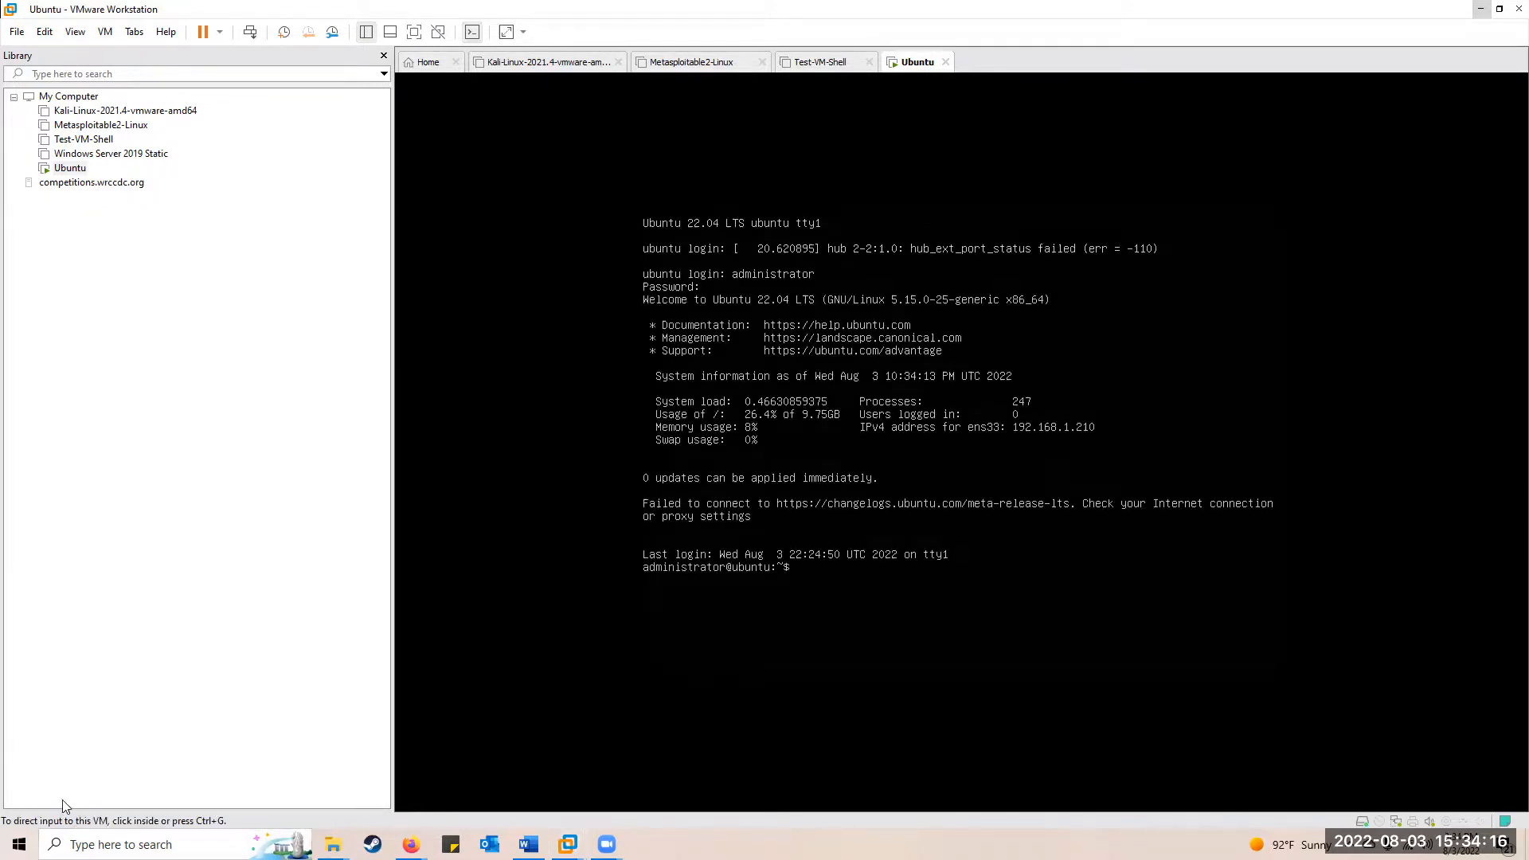
{"action": "key", "text": "super"}
Capture the Ubuntu console welcome screen with Snipping Tool and copy it
{"action": "type", "text": "snipp"}
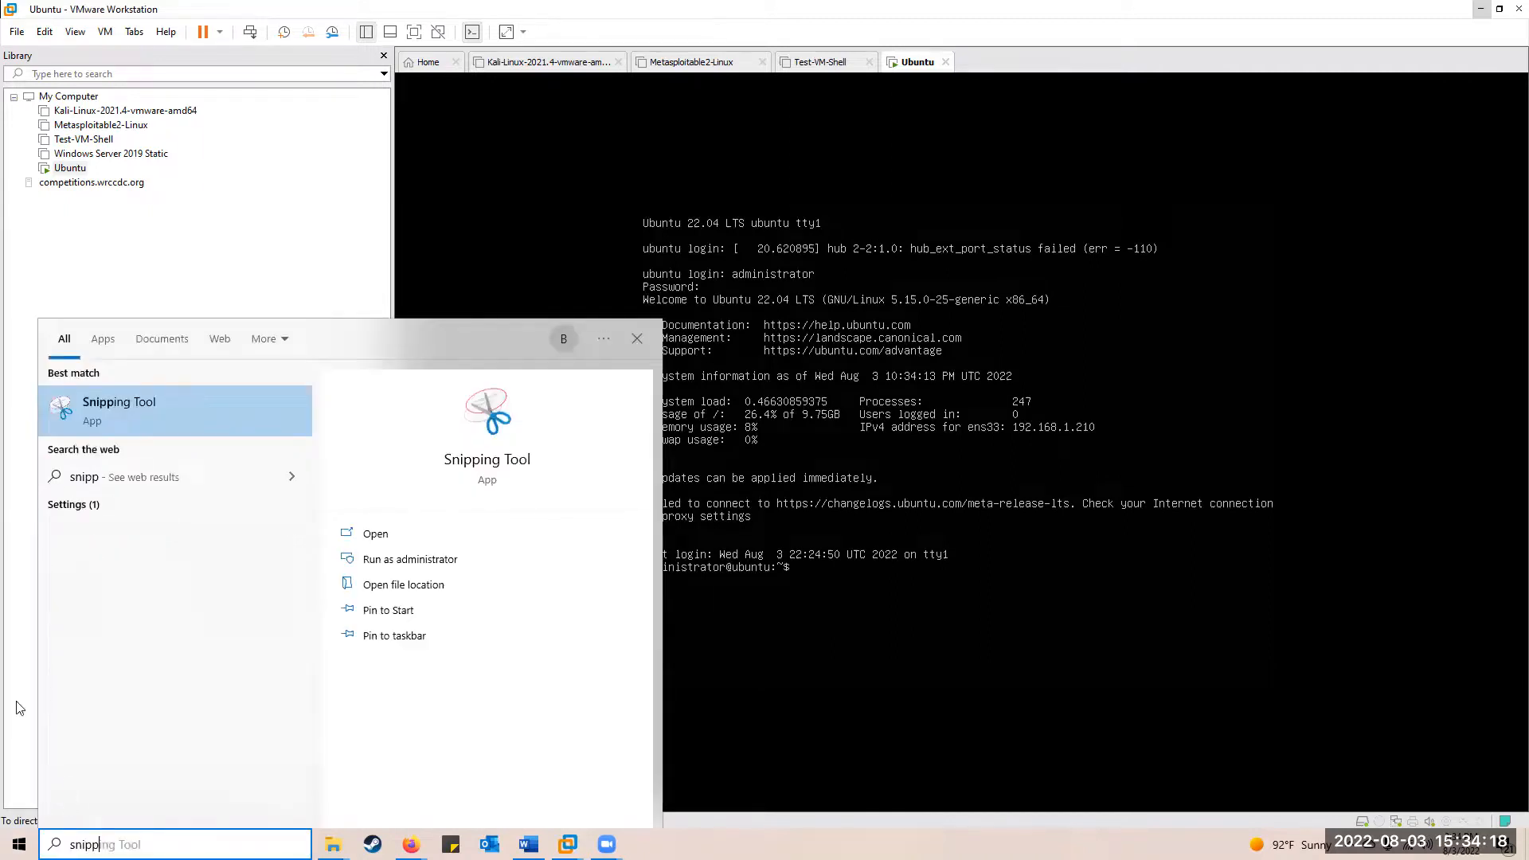
{"action": "left_click", "coordinate": [133, 404]}
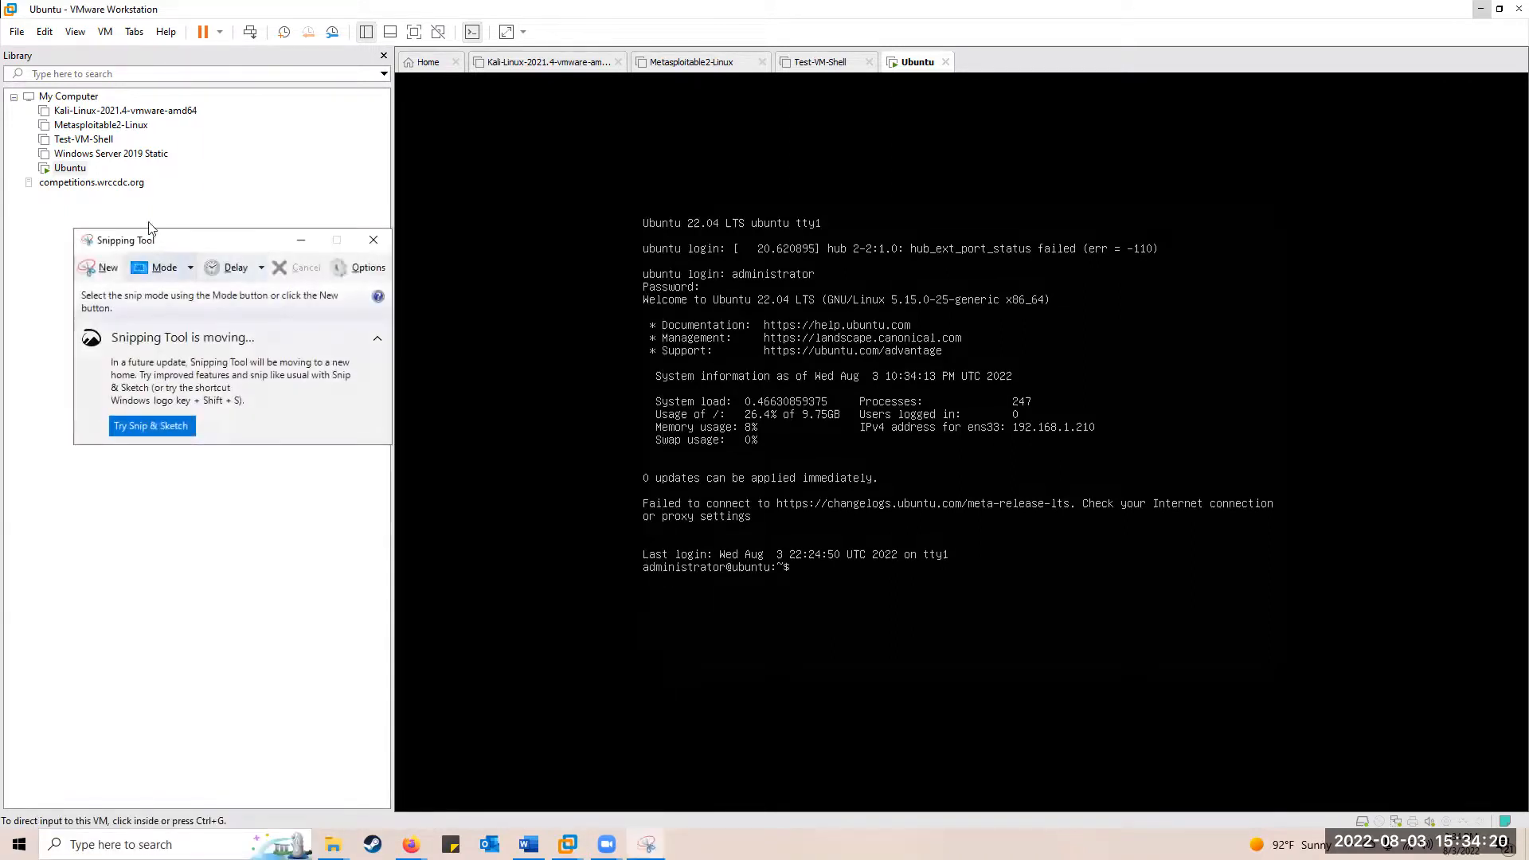
{"action": "left_click", "coordinate": [104, 275]}
{"action": "left_click_drag", "start_coordinate": [572, 181], "coordinate": [1494, 856]}
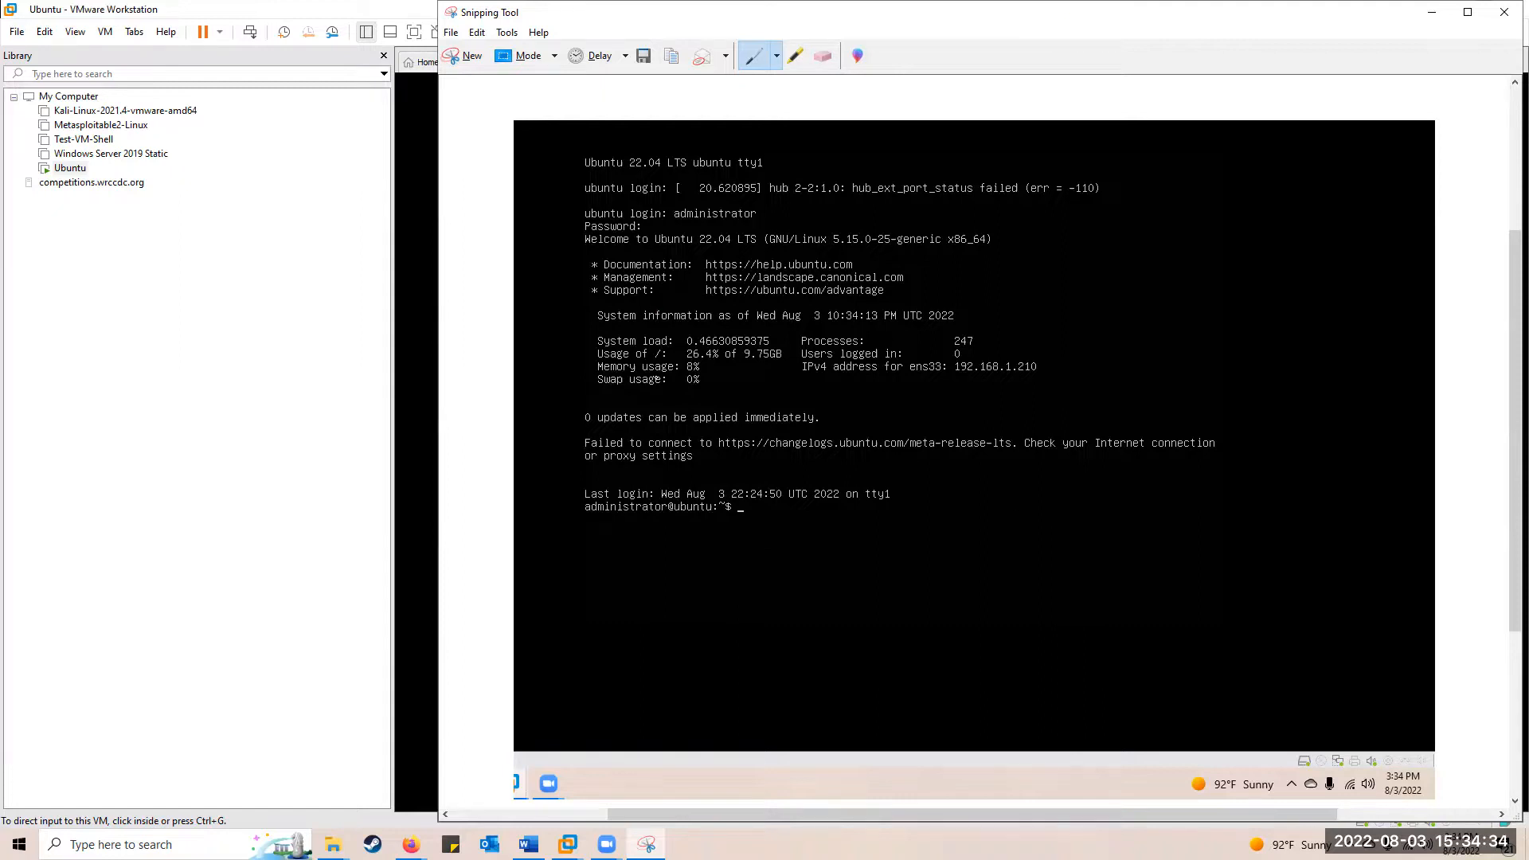
{"action": "left_click", "coordinate": [477, 32]}
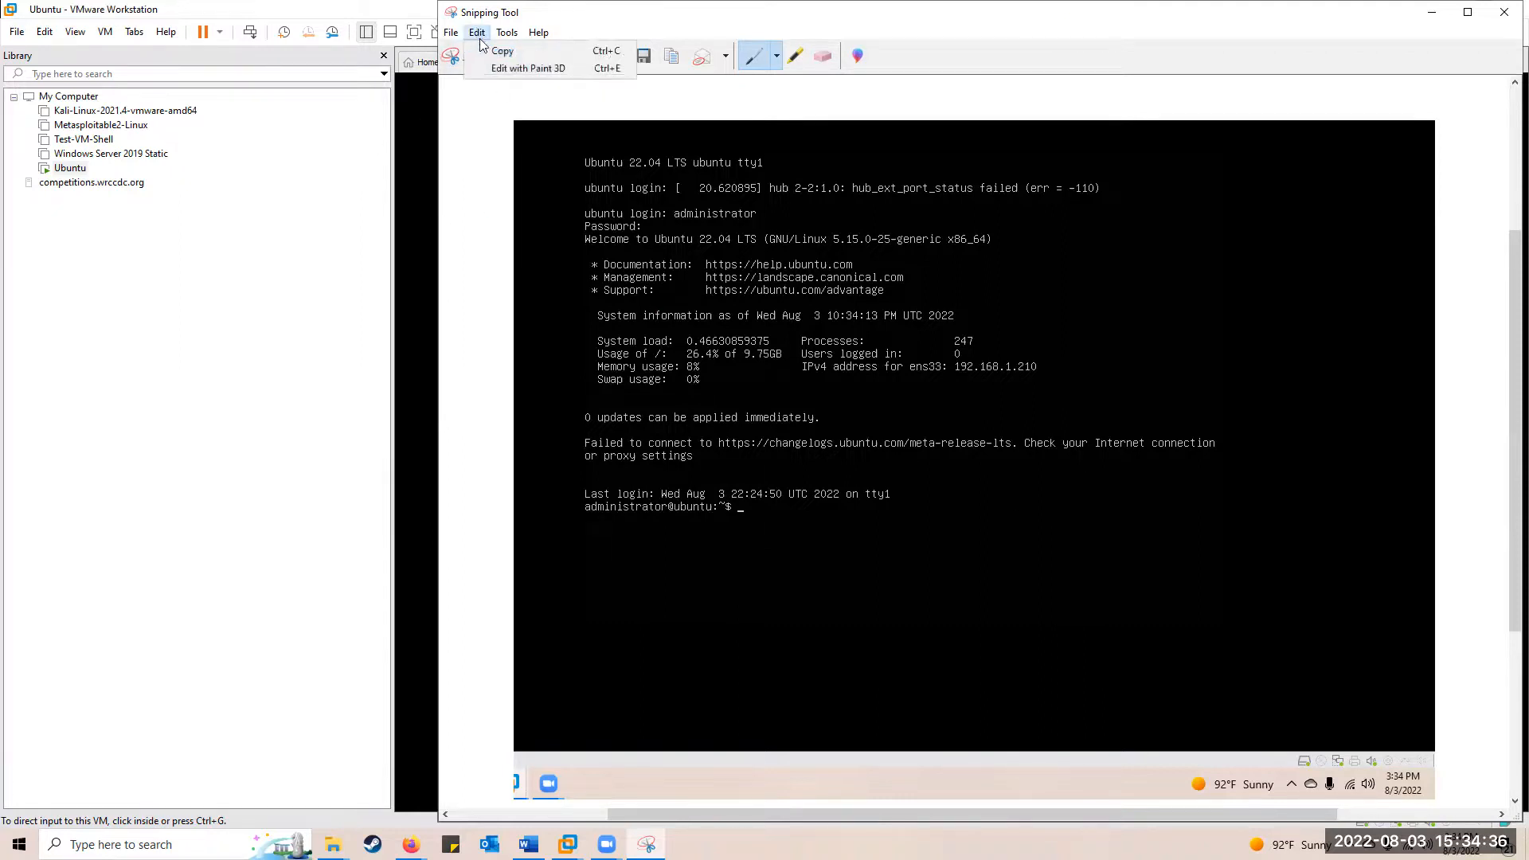
{"action": "left_click", "coordinate": [498, 51]}
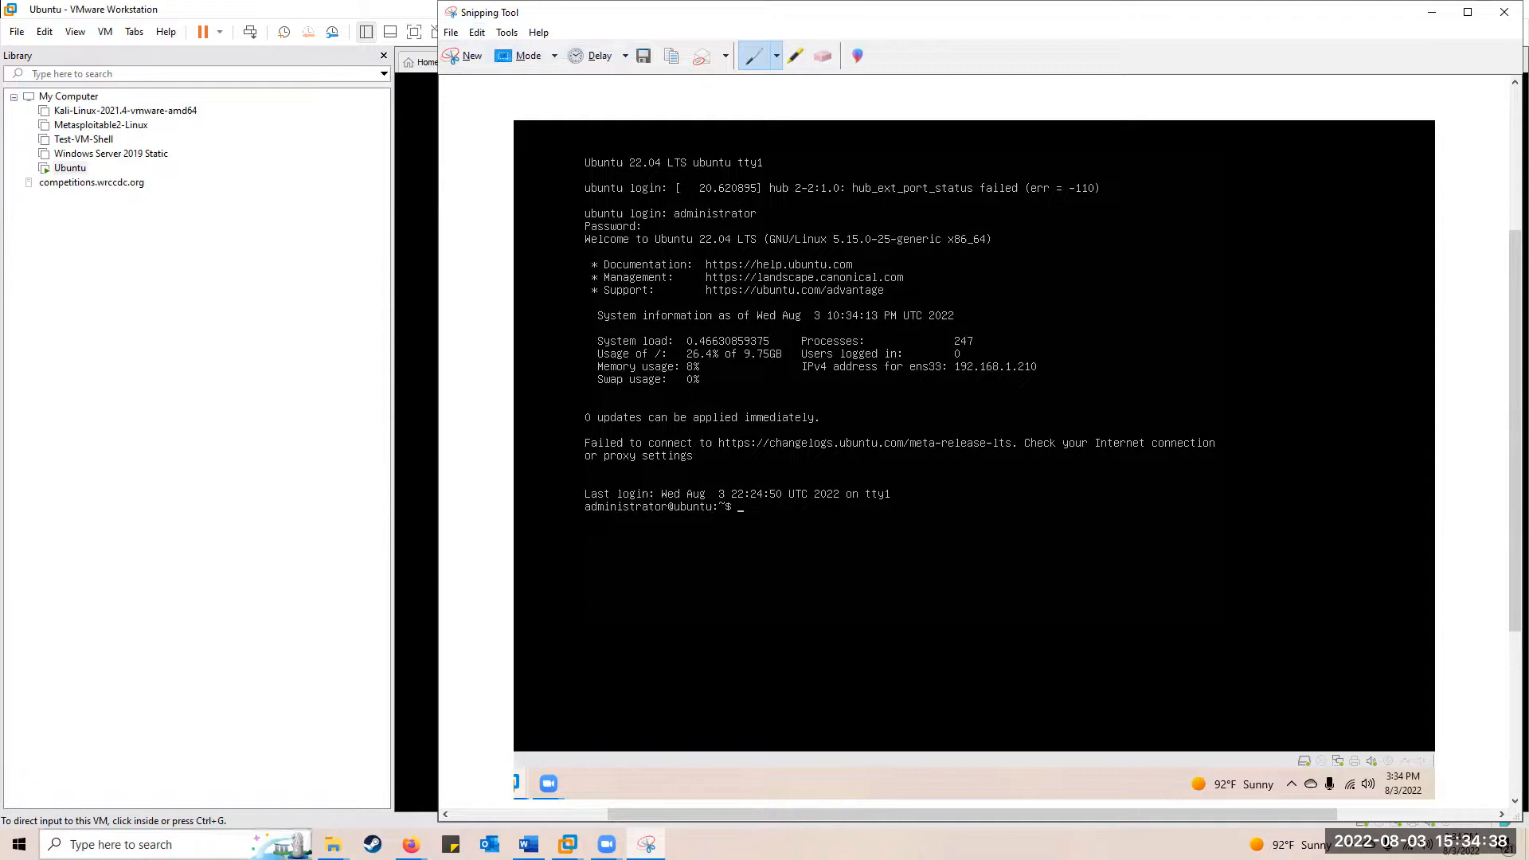
Switch to the Word lab document and scroll down to the Final Questions
{"action": "left_click", "coordinate": [528, 844]}
{"action": "scroll", "coordinate": [494, 398], "scroll_direction": "down", "scroll_amount": 15}
{"action": "scroll", "coordinate": [507, 370], "scroll_direction": "down", "scroll_amount": 10}
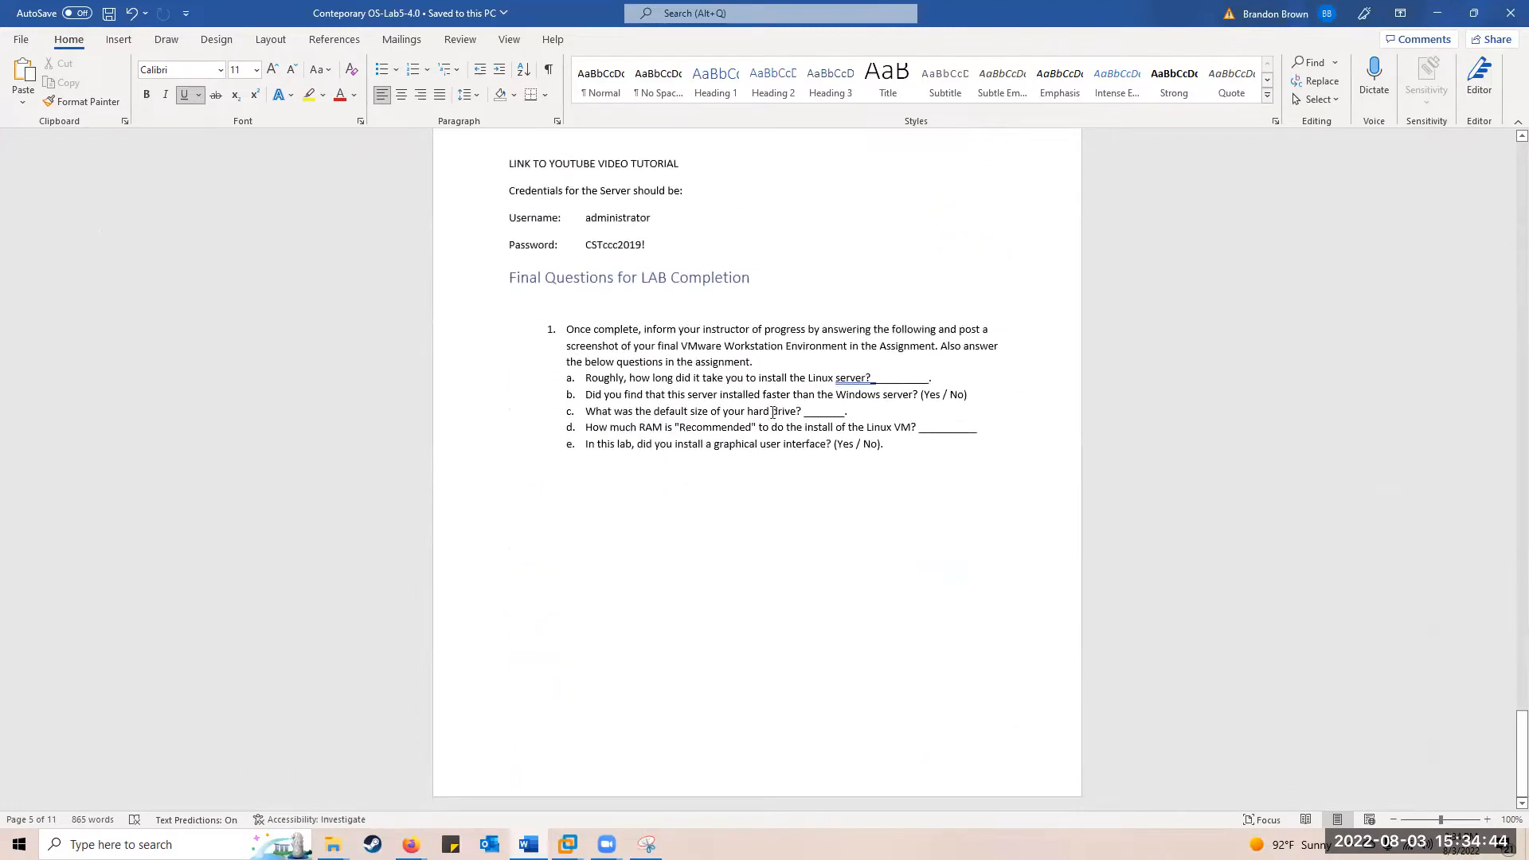
Paste the console screenshot on a new line after item e, then minimize Word
{"action": "left_click", "coordinate": [915, 478]}
{"action": "key", "text": "BackSpace"}
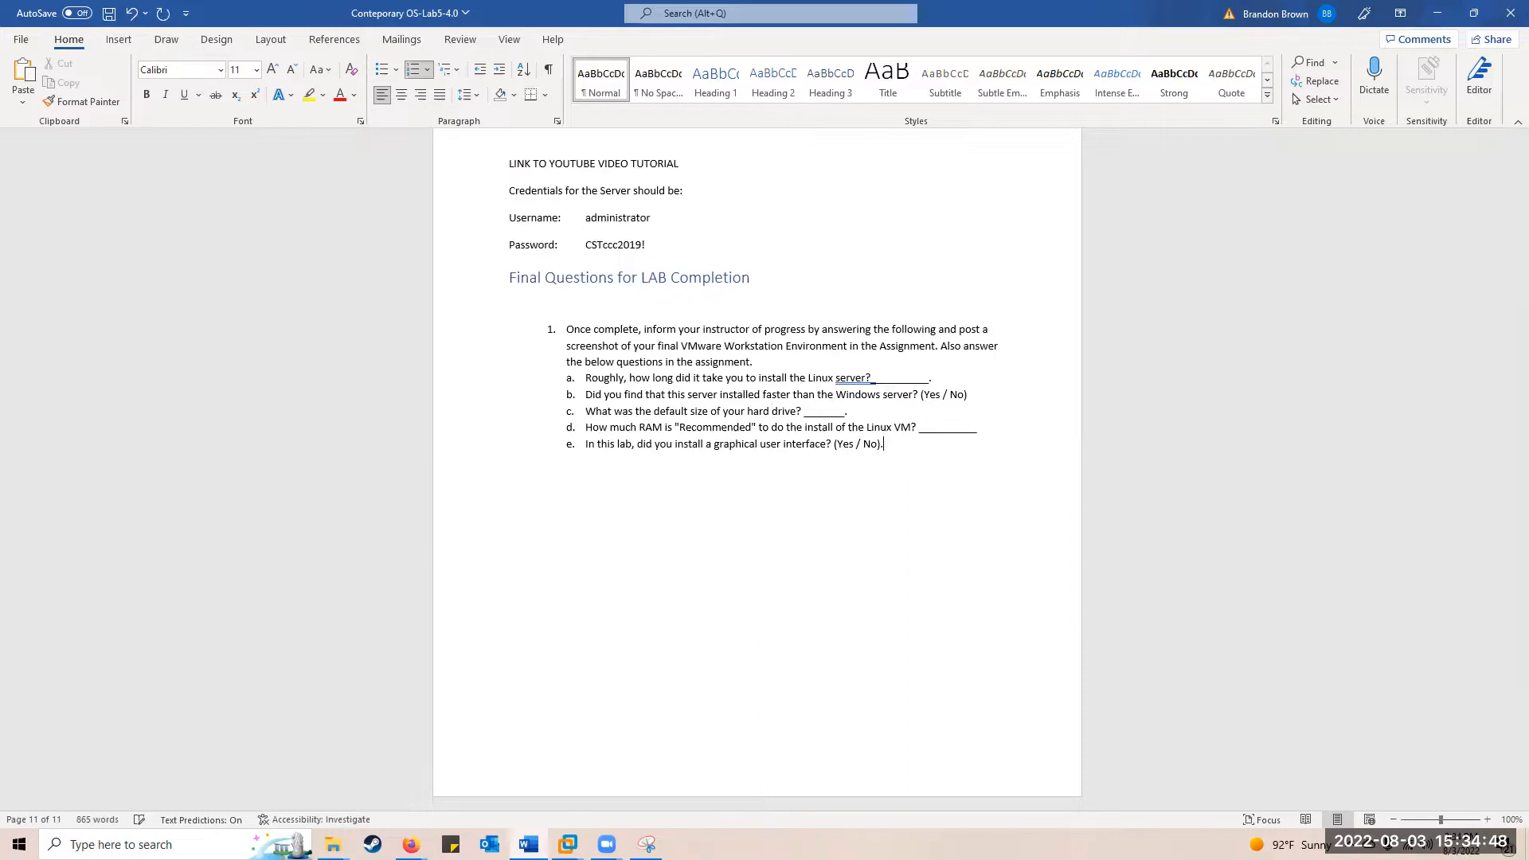
{"action": "key", "text": "Return"}
{"action": "key", "text": "Return"}
{"action": "key", "text": "ctrl+v"}
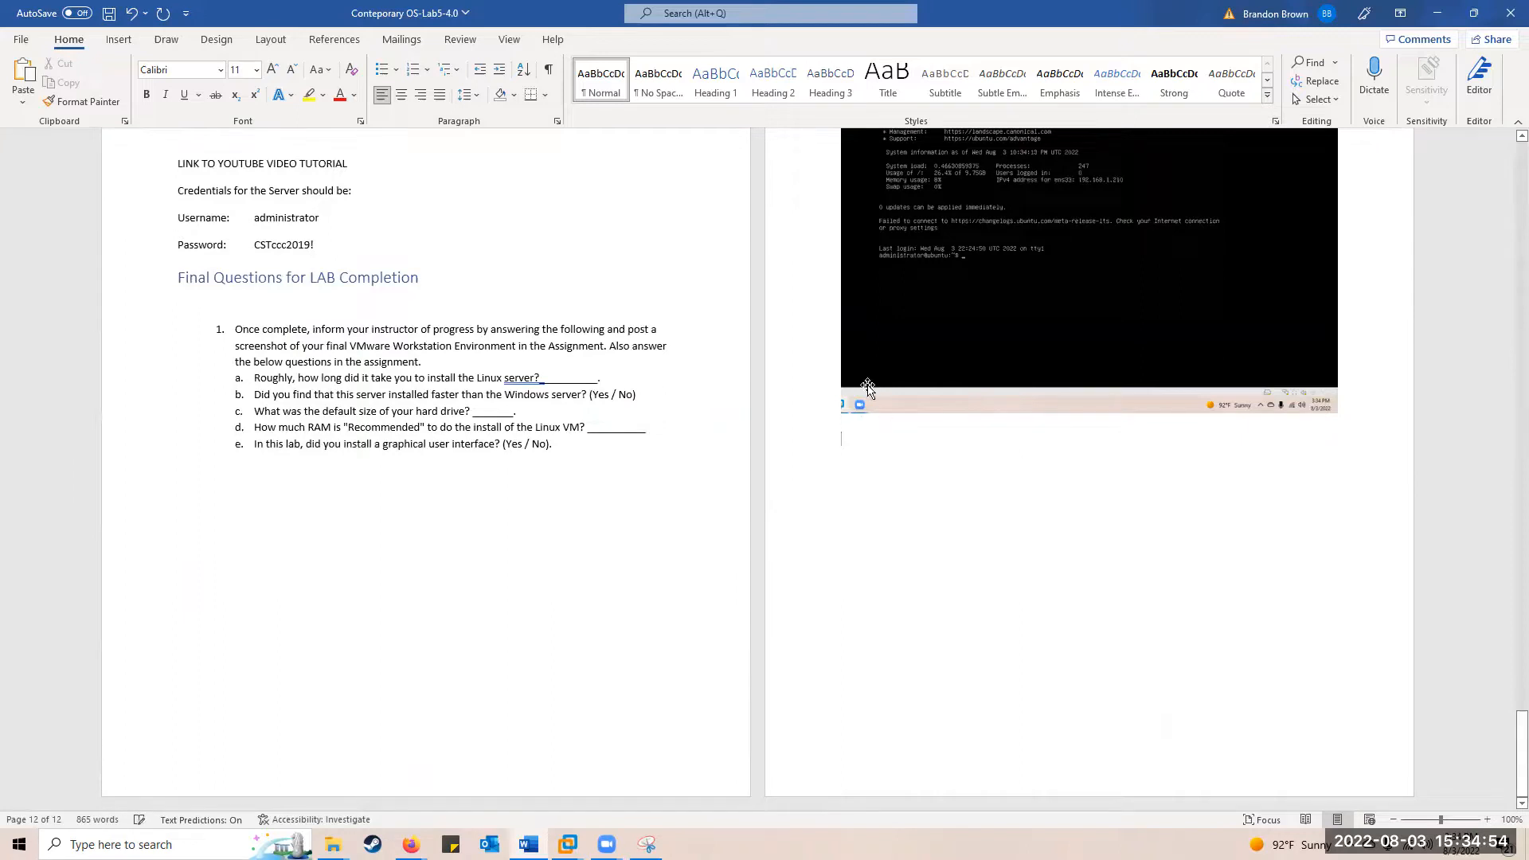
{"action": "left_click", "coordinate": [1432, 14]}
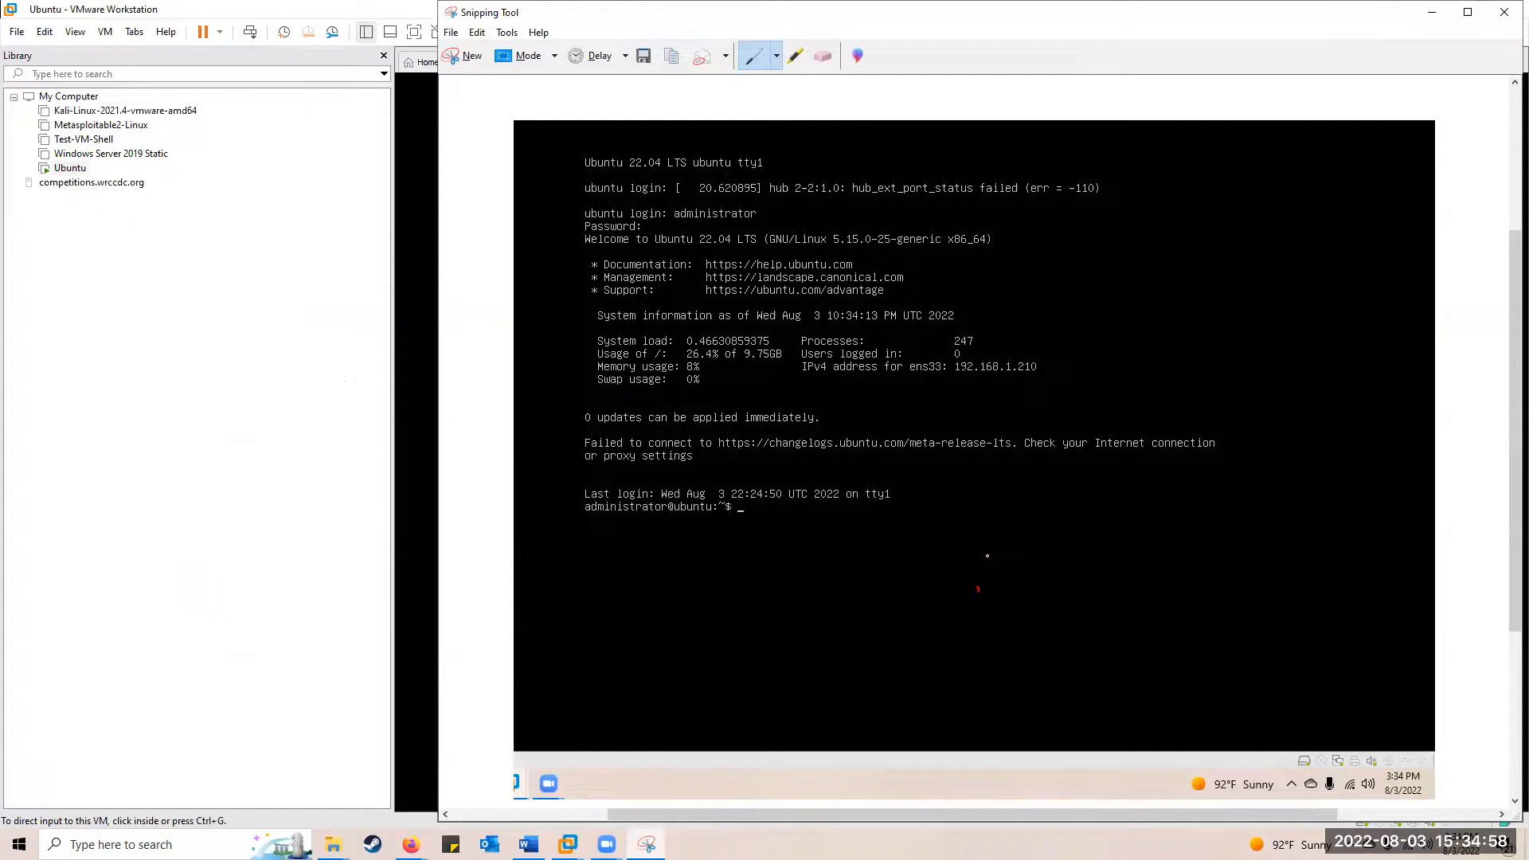
{"action": "left_click", "coordinate": [1432, 12]}
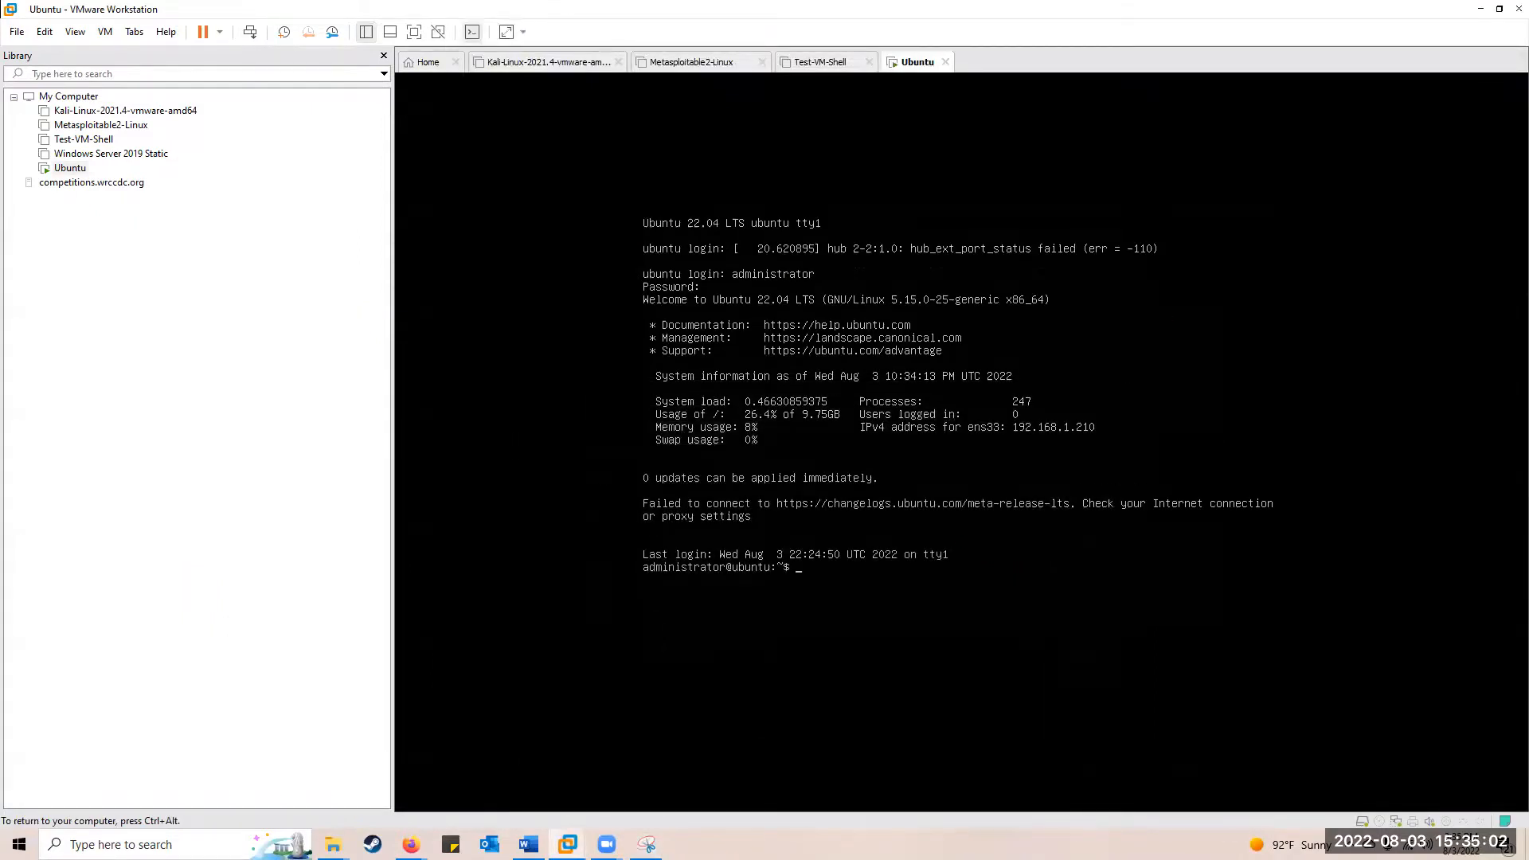
Run ip address to show ens33 at 192.168.1.210/24, then bring Snipping Tool back
{"action": "type", "text": "ddress"}
{"action": "key", "text": "Return"}
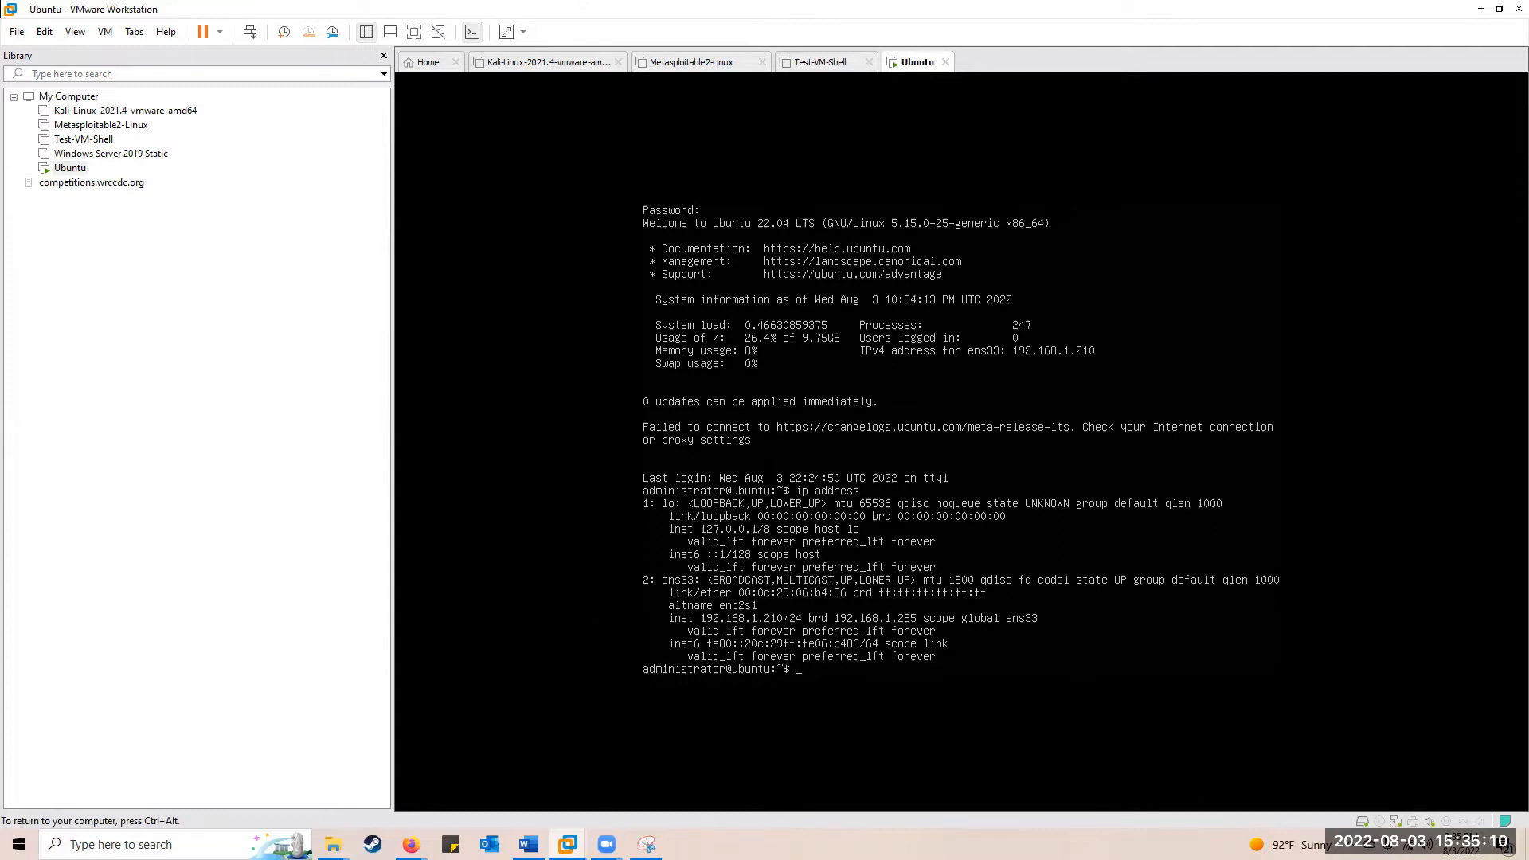
{"action": "key", "text": "ctrl+alt"}
{"action": "left_click", "coordinate": [646, 845]}
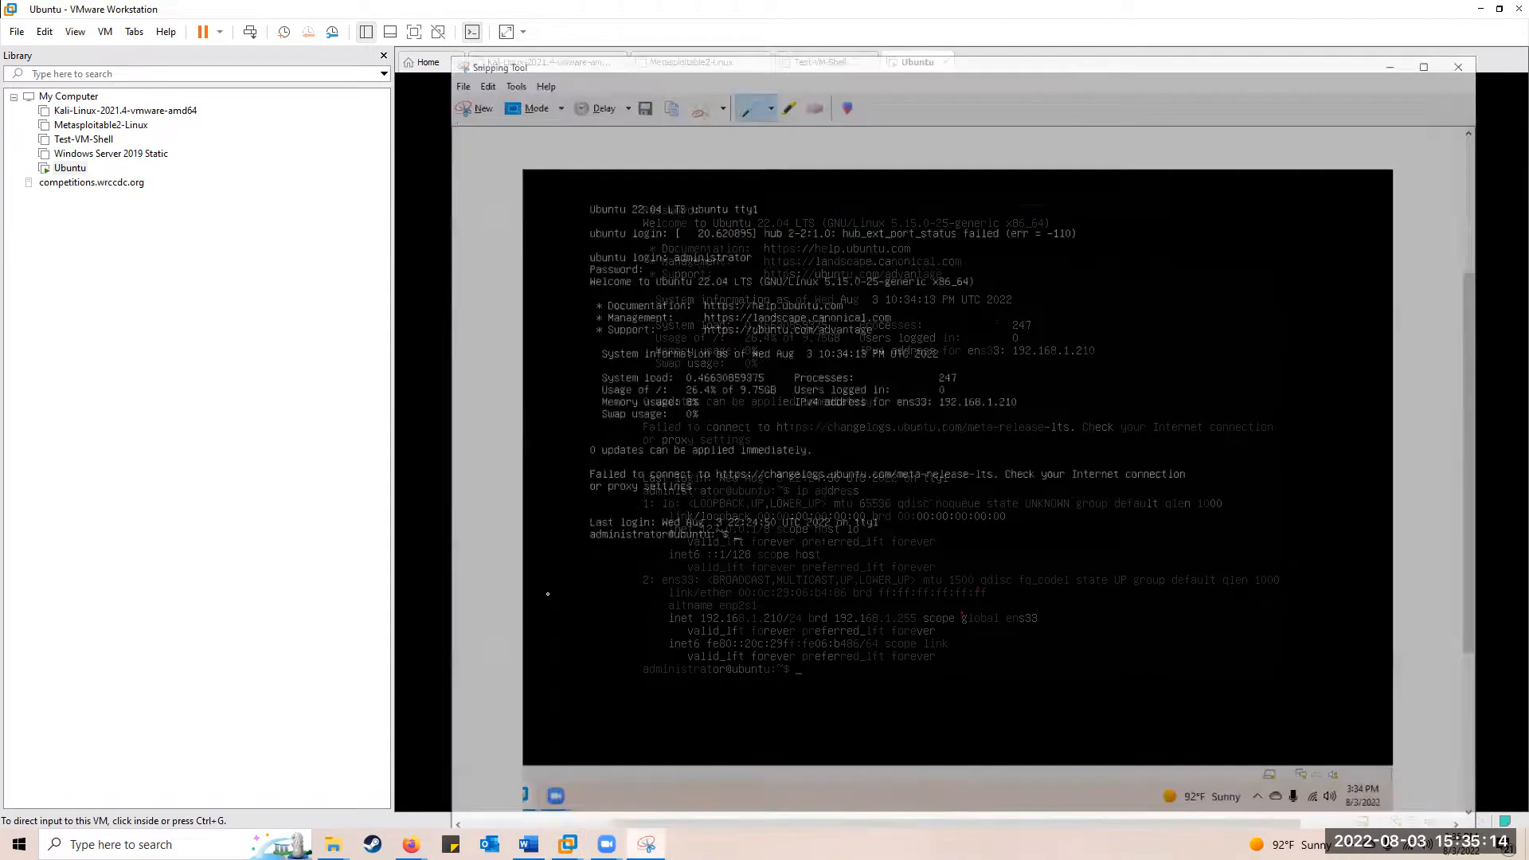
Snip the ip address output area in Snipping Tool and copy it to the clipboard
{"action": "left_click", "coordinate": [459, 57]}
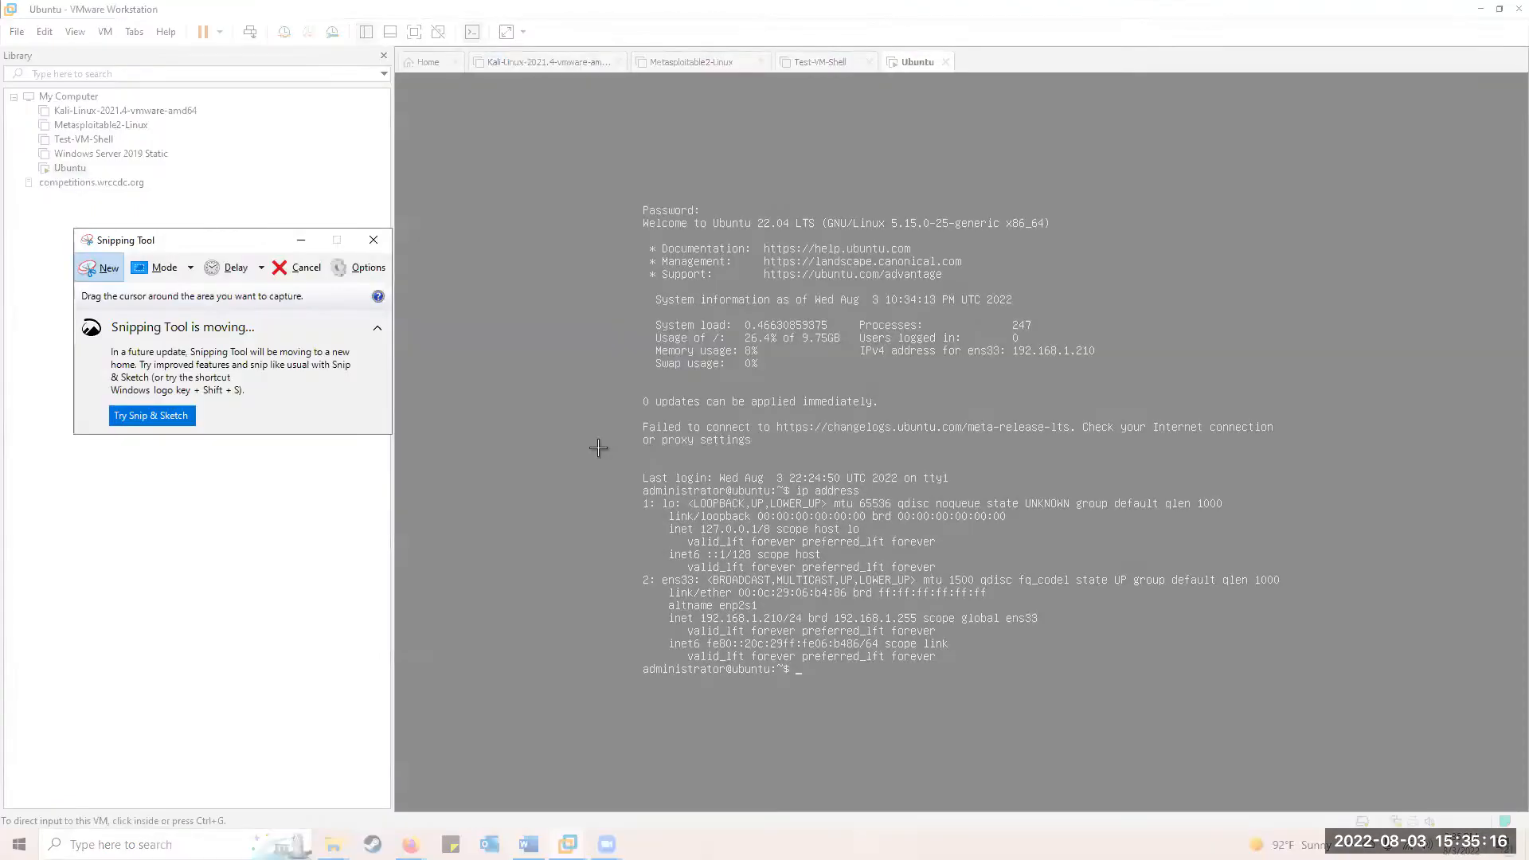
{"action": "left_click_drag", "start_coordinate": [610, 447], "coordinate": [1495, 859]}
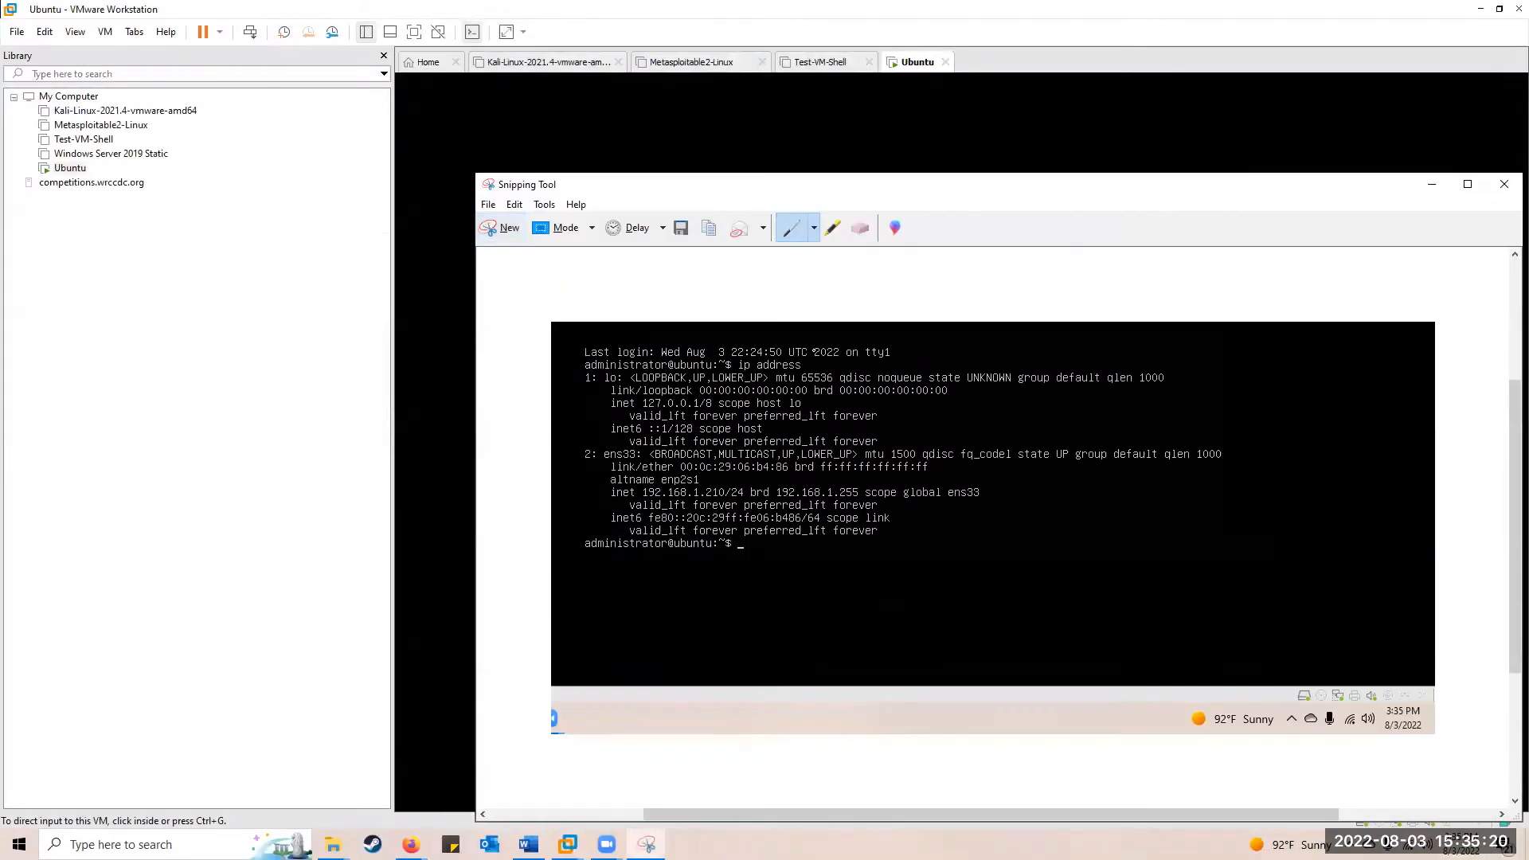
{"action": "left_click", "coordinate": [515, 204]}
{"action": "left_click", "coordinate": [536, 222]}
Paste the ip address capture as a picture below the first screenshot on Word's page 12
{"action": "left_click", "coordinate": [1431, 184]}
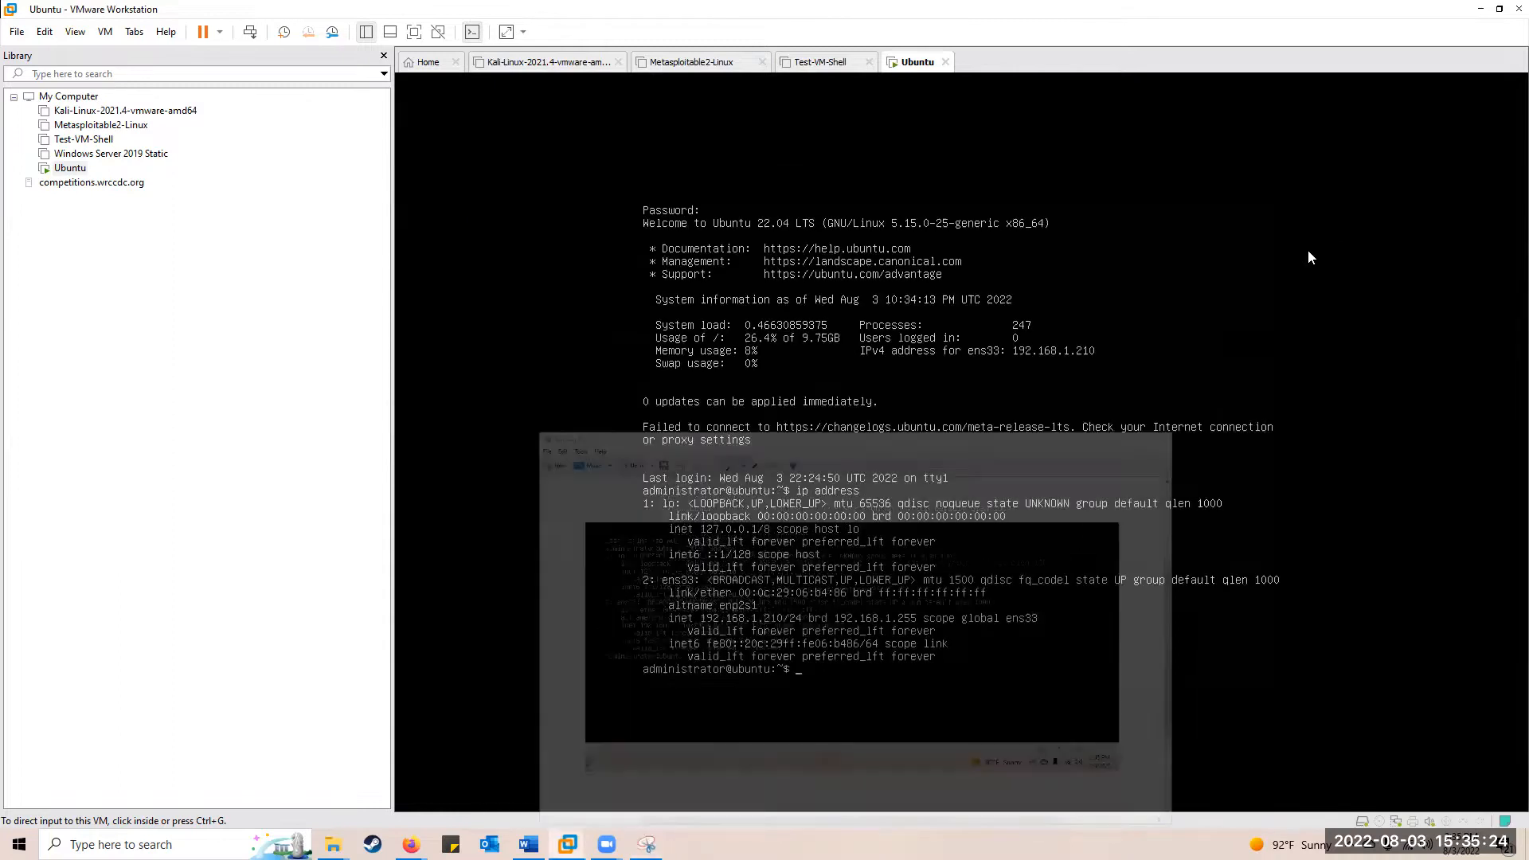
{"action": "left_click", "coordinate": [529, 844]}
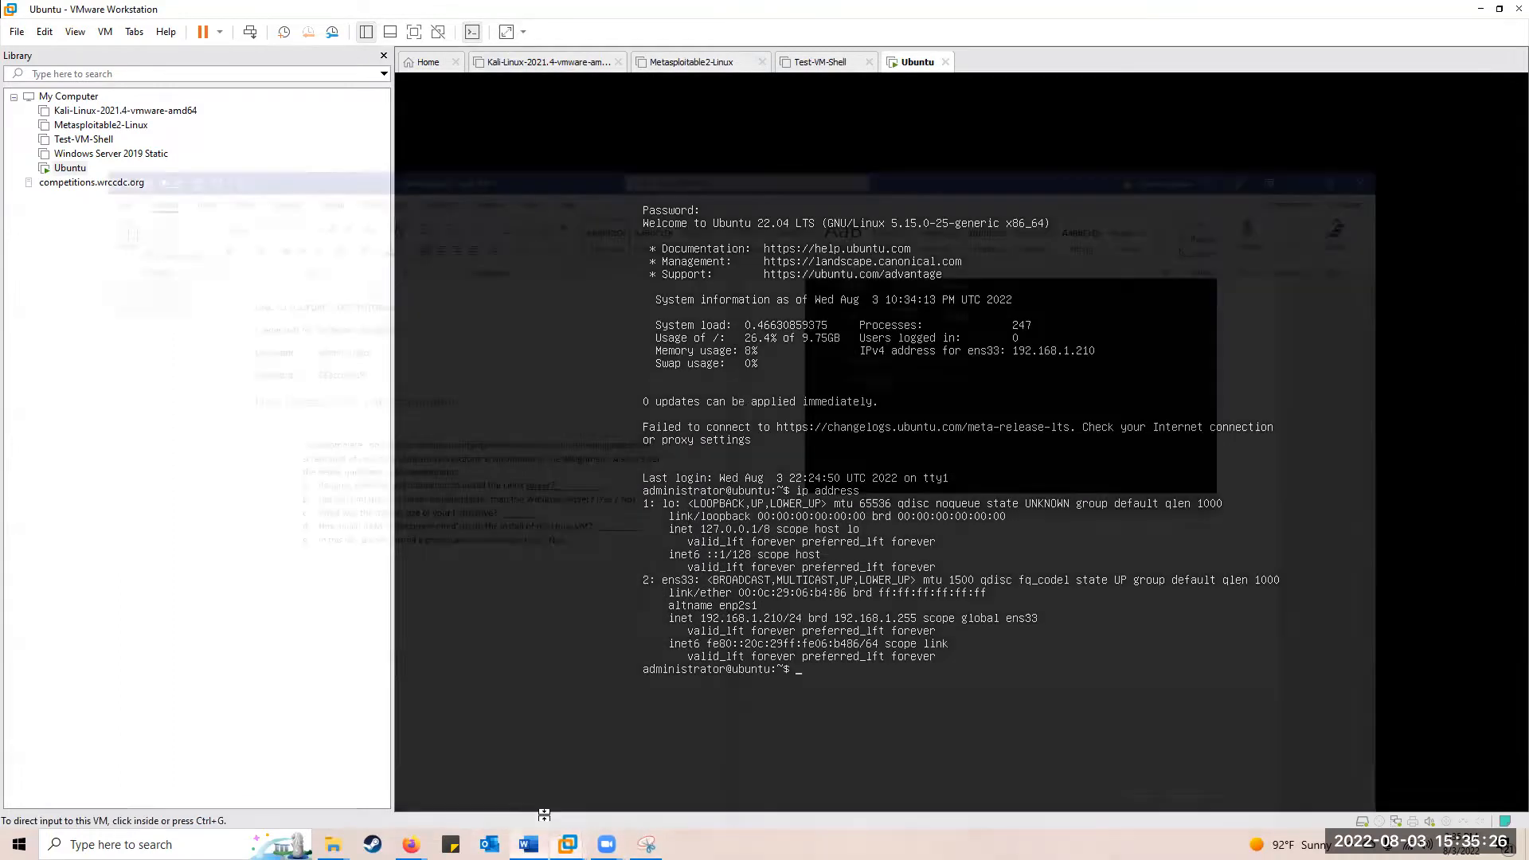
{"action": "right_click", "coordinate": [955, 523]}
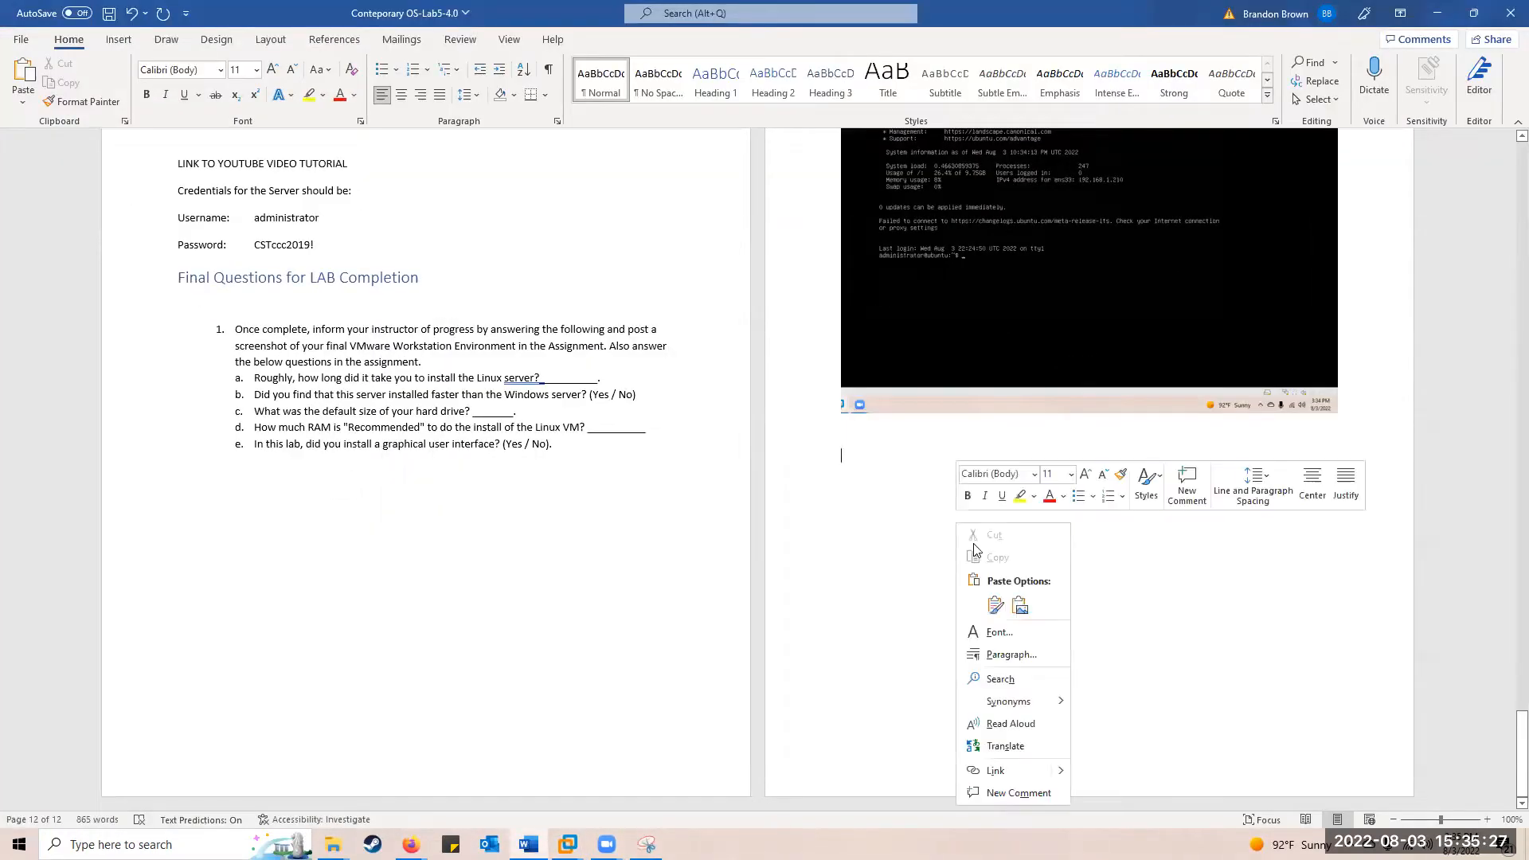
{"action": "left_click", "coordinate": [1022, 605]}
{"action": "scroll", "coordinate": [161, 448], "scroll_direction": "up", "scroll_amount": 3}
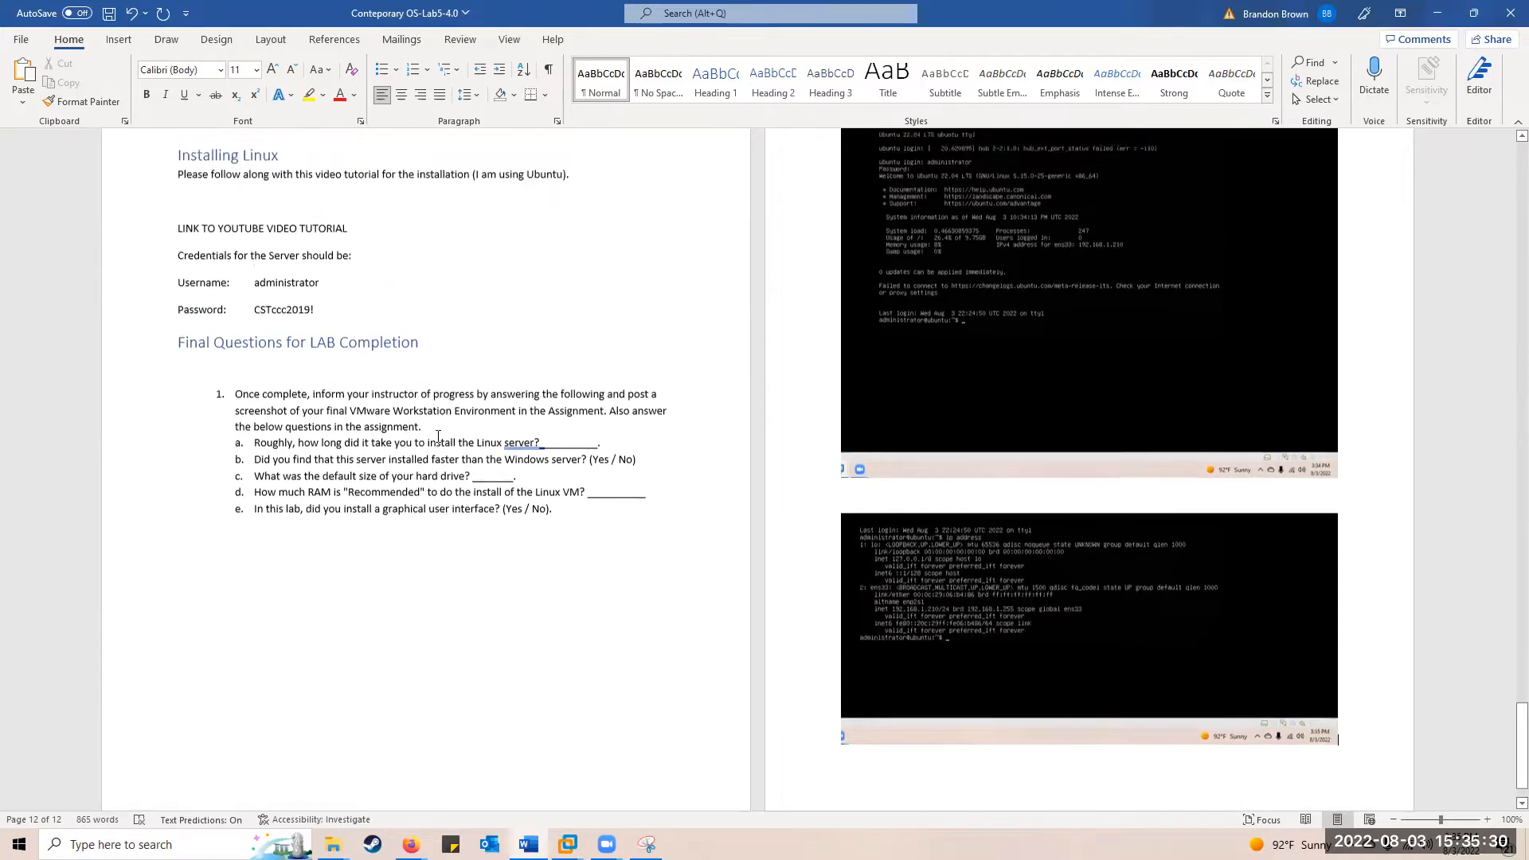